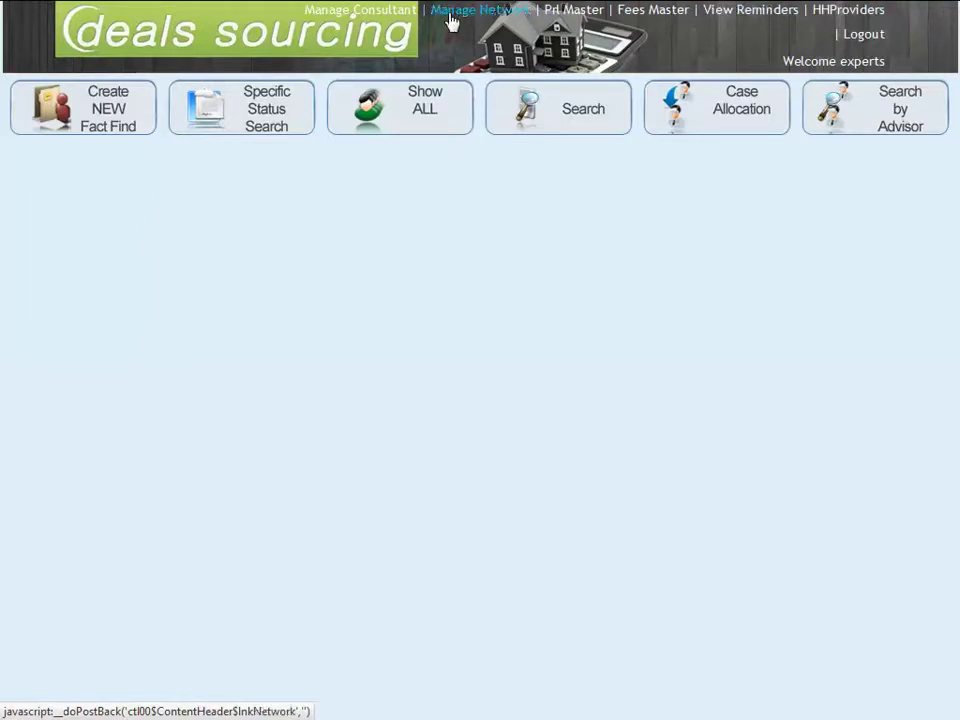
Step: Show all fact-find cases, check the status columns, and open case 1296
{"action": "left_click", "coordinate": [408, 106]}
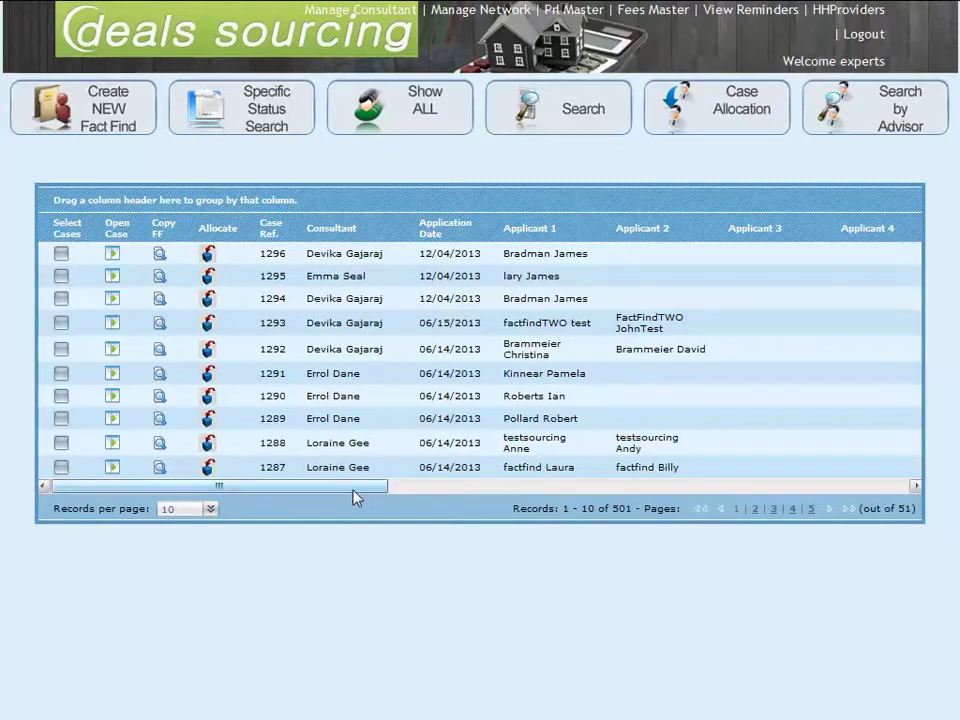
{"action": "left_click_drag", "start_coordinate": [352, 489], "coordinate": [594, 469]}
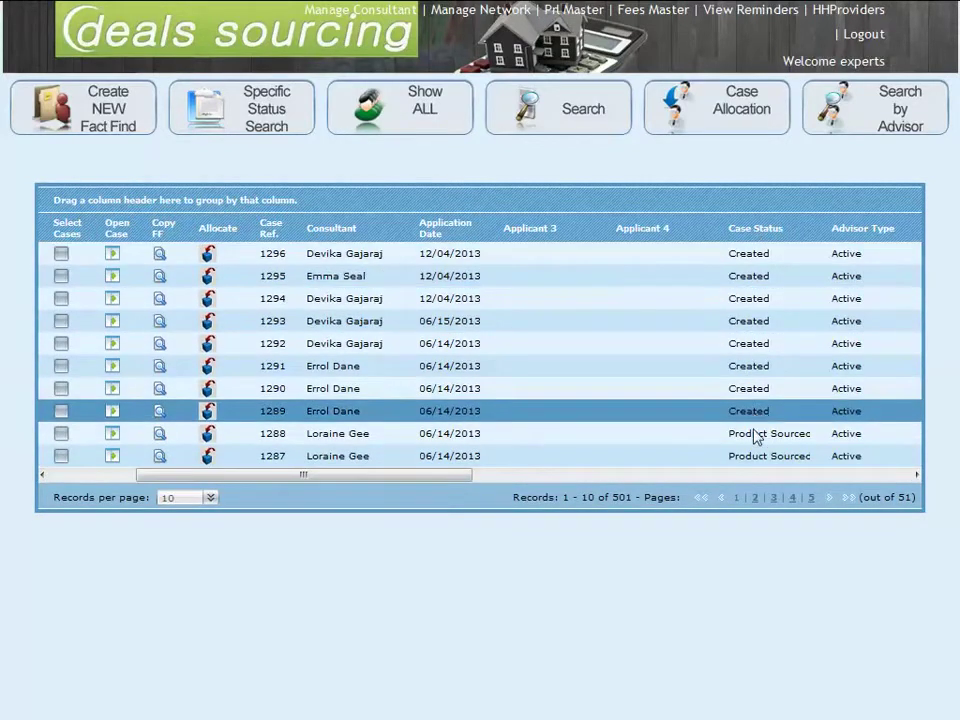
{"action": "left_click_drag", "start_coordinate": [465, 478], "coordinate": [258, 483]}
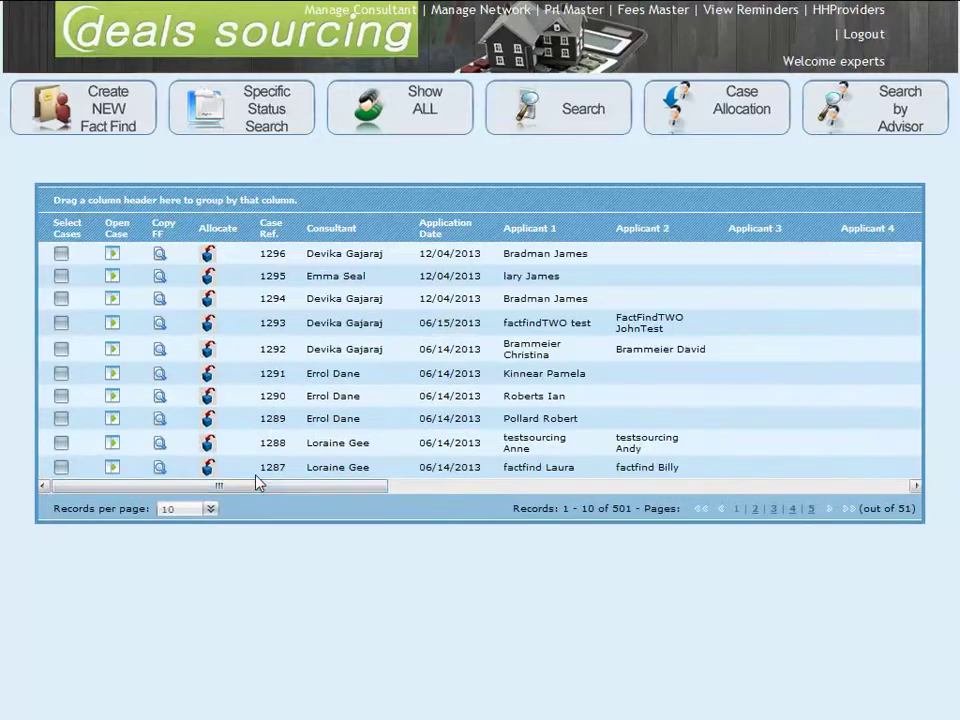
{"action": "left_click", "coordinate": [113, 256]}
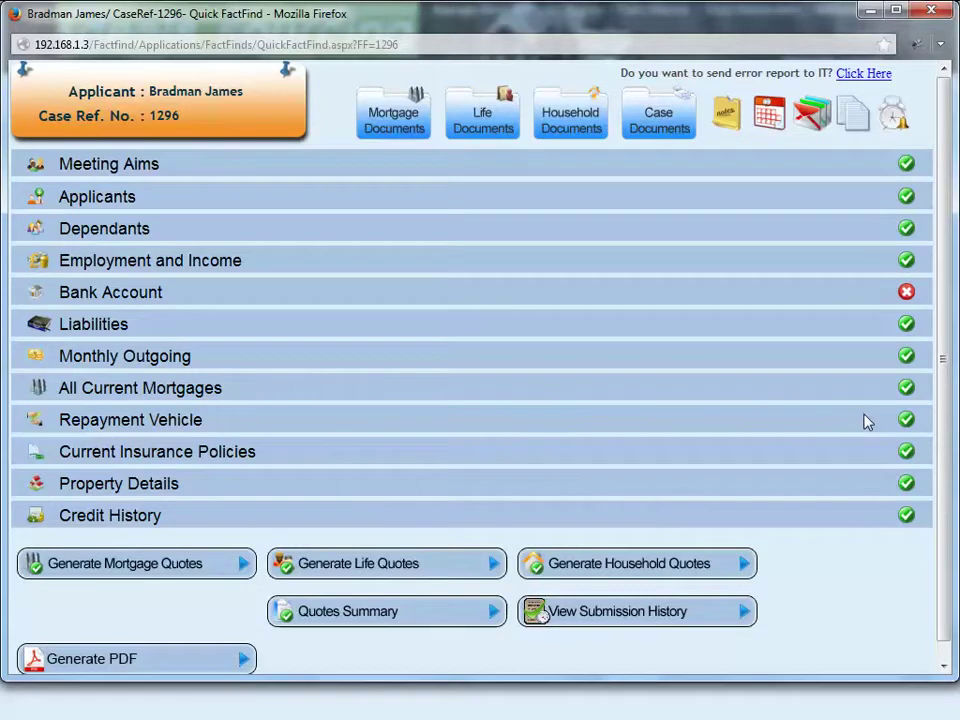
Step: Tick Serious Illness Cover in Meeting Aims, replace the comment with 'Meeting with client', and save
{"action": "left_click", "coordinate": [446, 175]}
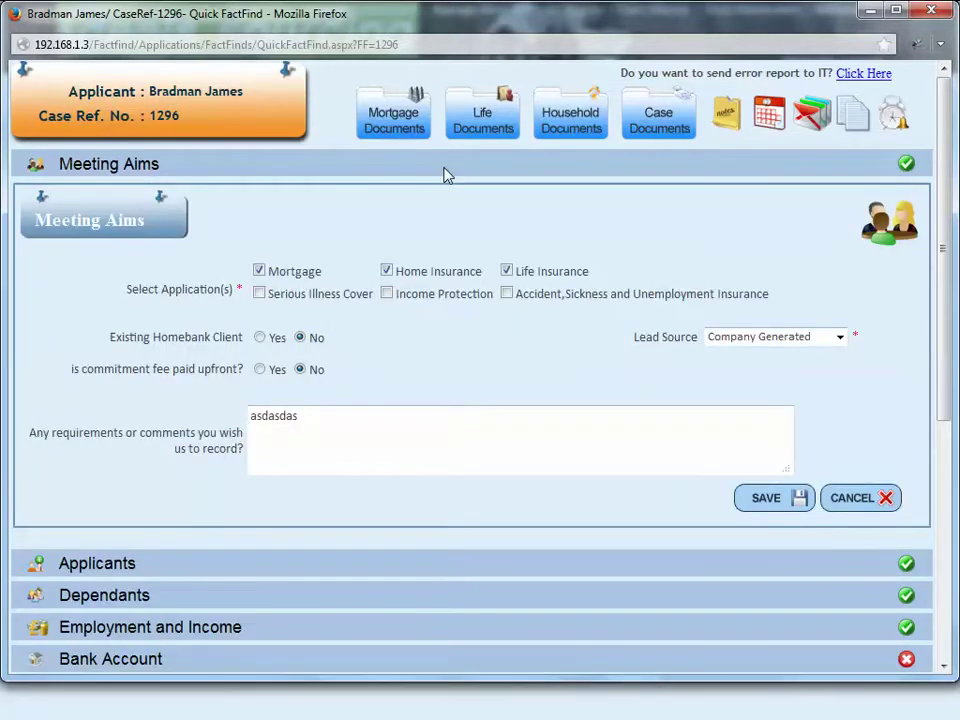
{"action": "left_click", "coordinate": [261, 294]}
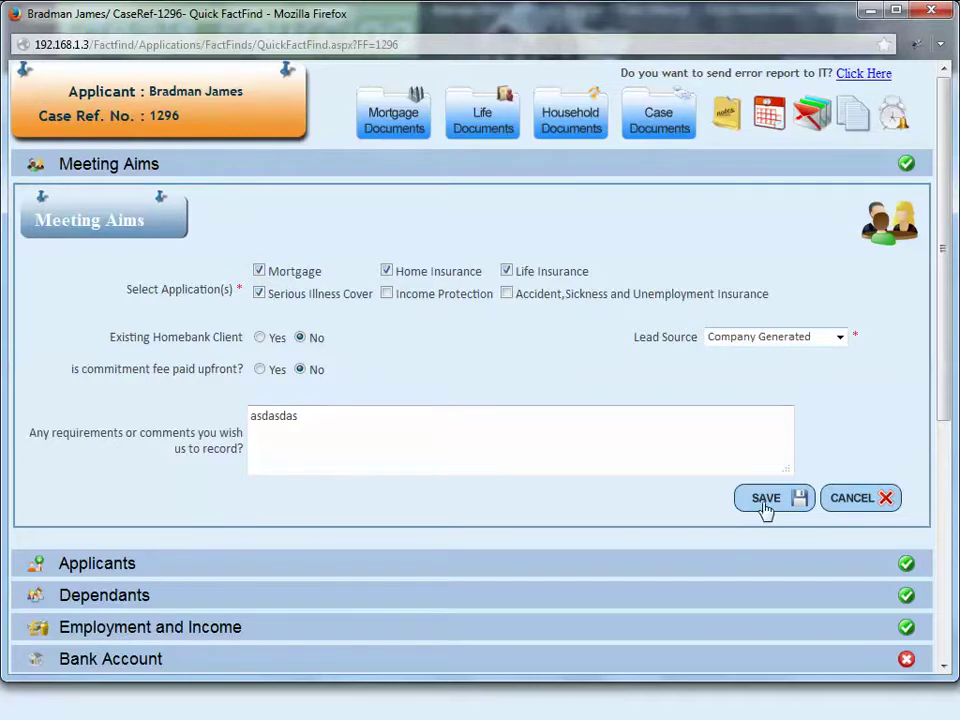
{"action": "left_click", "coordinate": [446, 414]}
{"action": "double_click", "coordinate": [446, 414]}
{"action": "type", "text": "asdasda"}
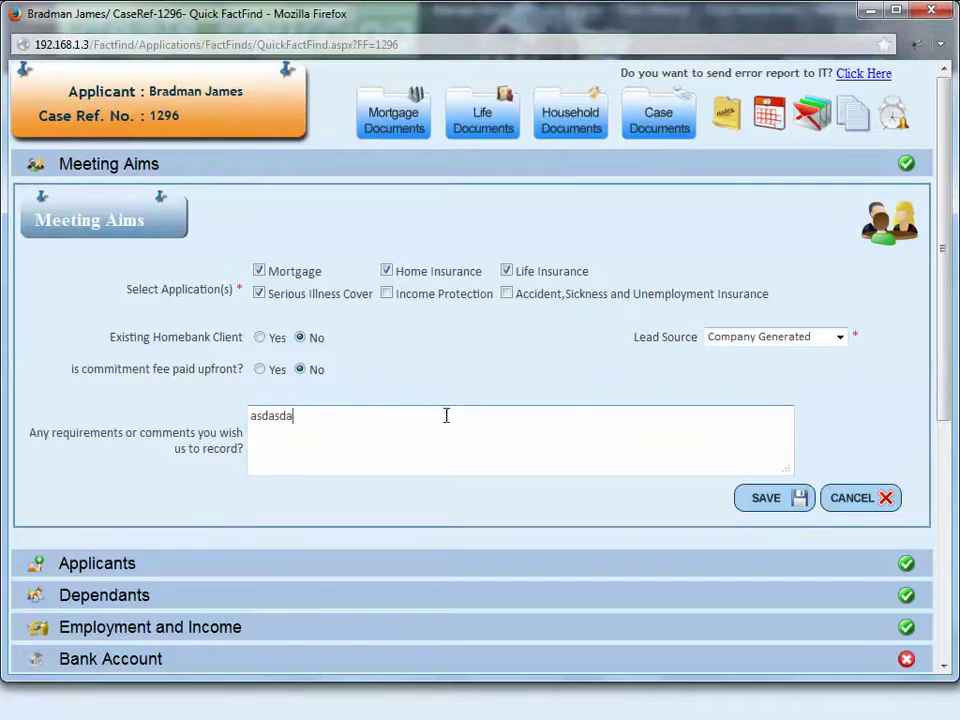
{"action": "key", "text": "BackSpace"}
{"action": "key", "text": "BackSpace"}
{"action": "key", "text": "BackSpace"}
{"action": "key", "text": "BackSpace"}
{"action": "key", "text": "BackSpace"}
{"action": "type", "text": "Meeting with client"}
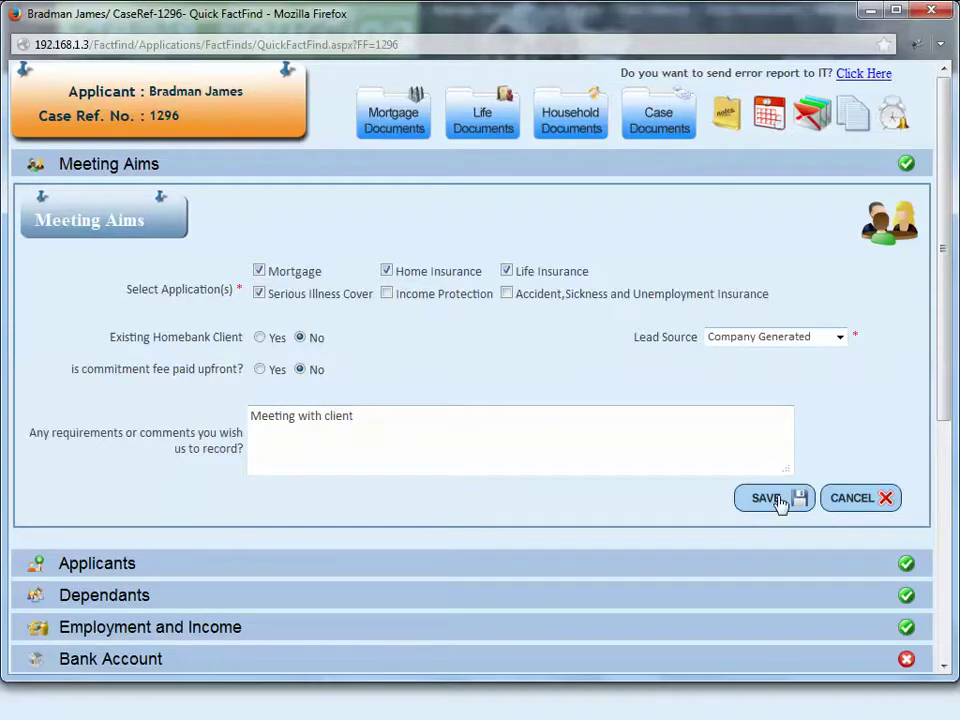
{"action": "left_click", "coordinate": [772, 498]}
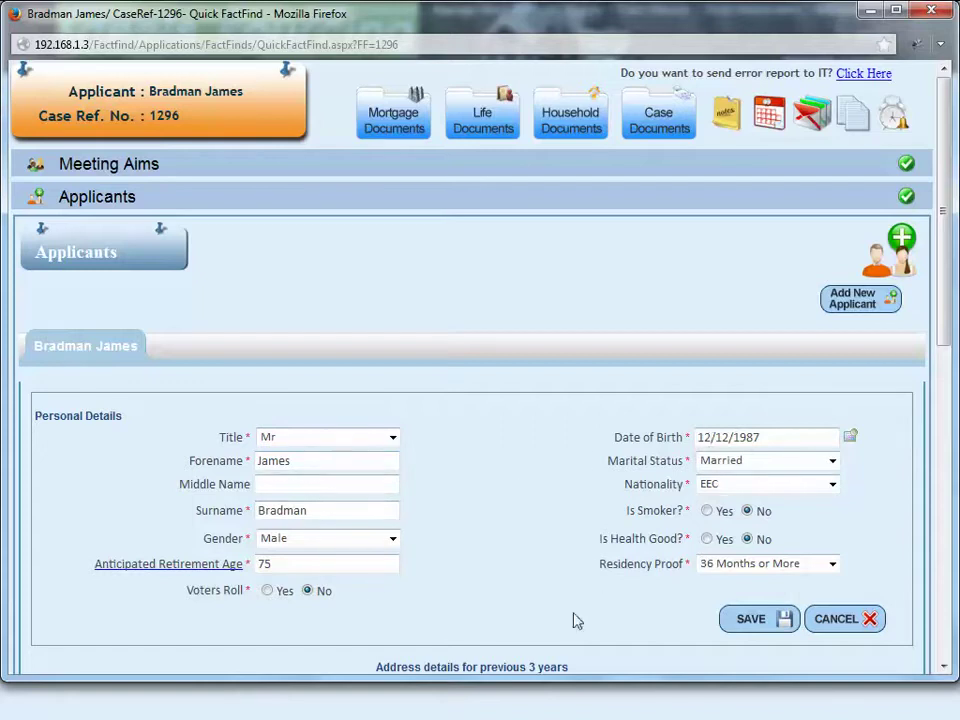
Step: Save the applicant's personal details in the Applicants section, then close that section
{"action": "scroll", "coordinate": [585, 555], "scroll_direction": "down", "scroll_amount": 2}
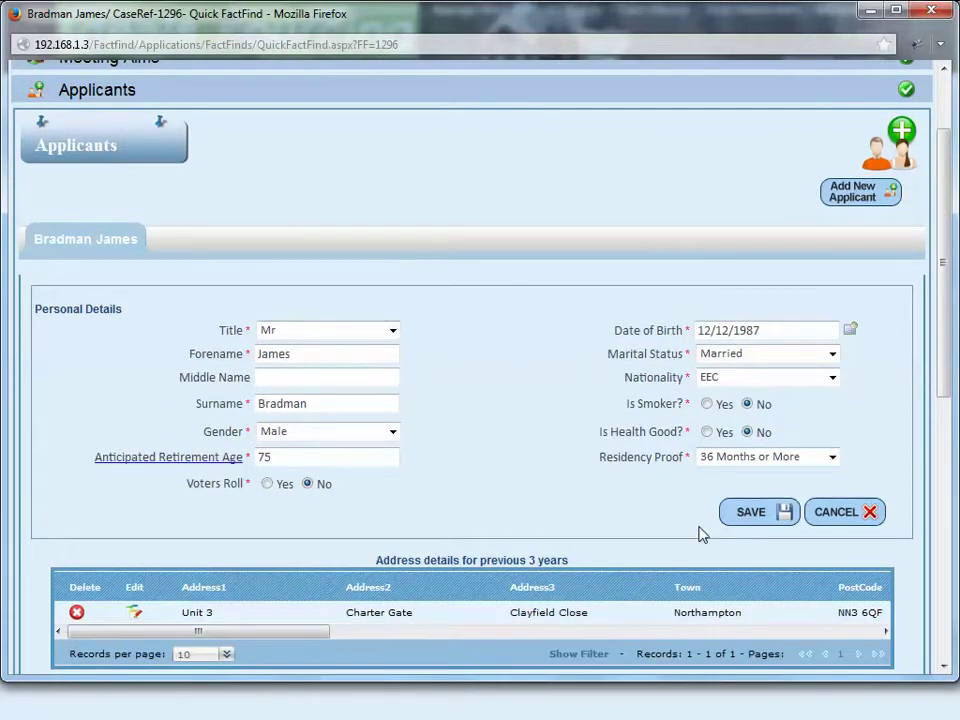
{"action": "scroll", "coordinate": [699, 533], "scroll_direction": "down", "scroll_amount": 2}
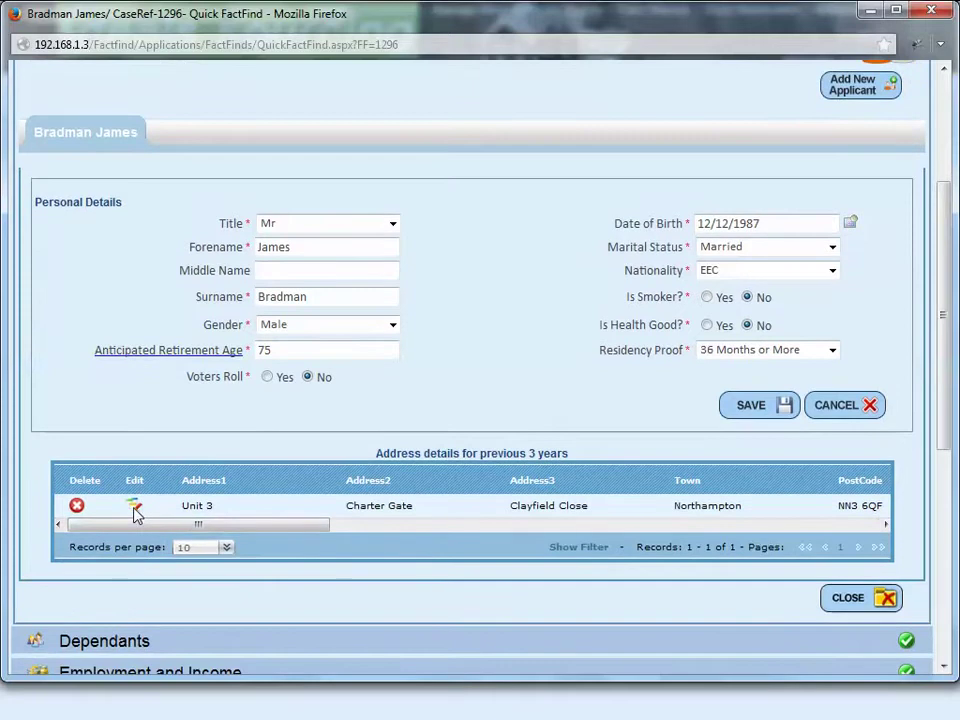
{"action": "left_click", "coordinate": [752, 405]}
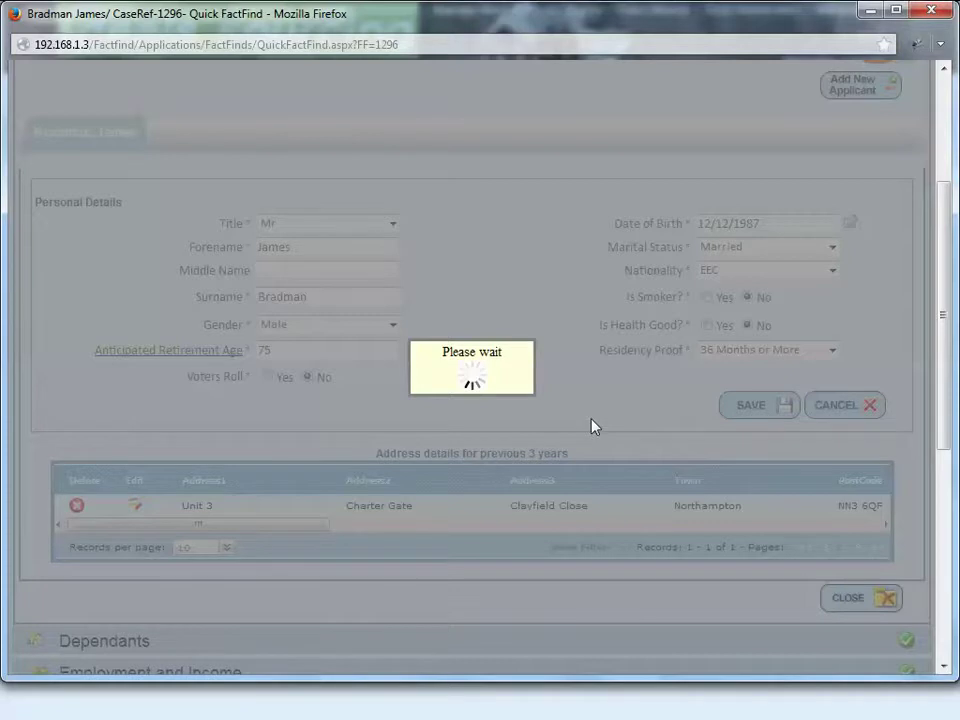
{"action": "scroll", "coordinate": [593, 425], "scroll_direction": "up", "scroll_amount": 2}
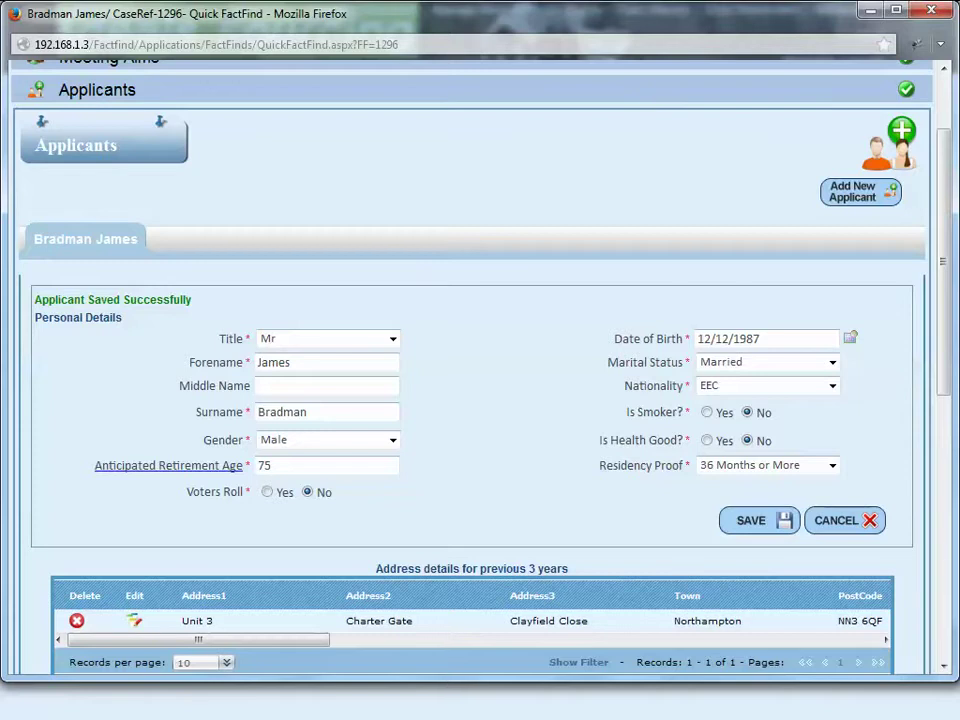
{"action": "scroll", "coordinate": [842, 435], "scroll_direction": "down", "scroll_amount": 6}
{"action": "left_click", "coordinate": [850, 396]}
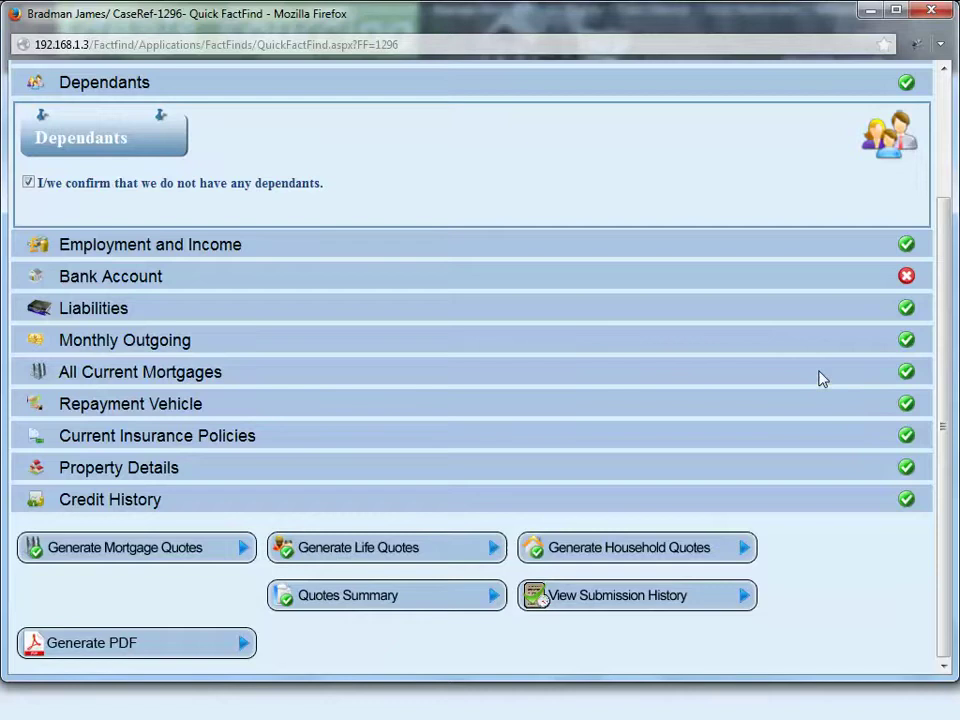
Step: Withdraw 'no dependants' and add a new dependant of the applicant, entering her name as Daughter
{"action": "left_click", "coordinate": [296, 188]}
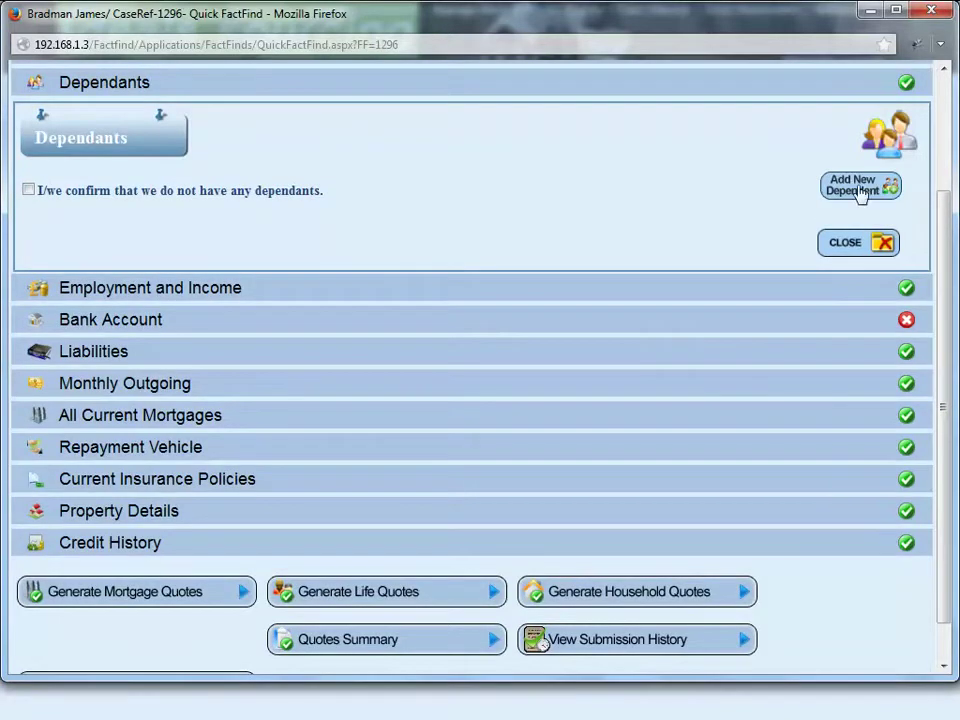
{"action": "left_click", "coordinate": [801, 191]}
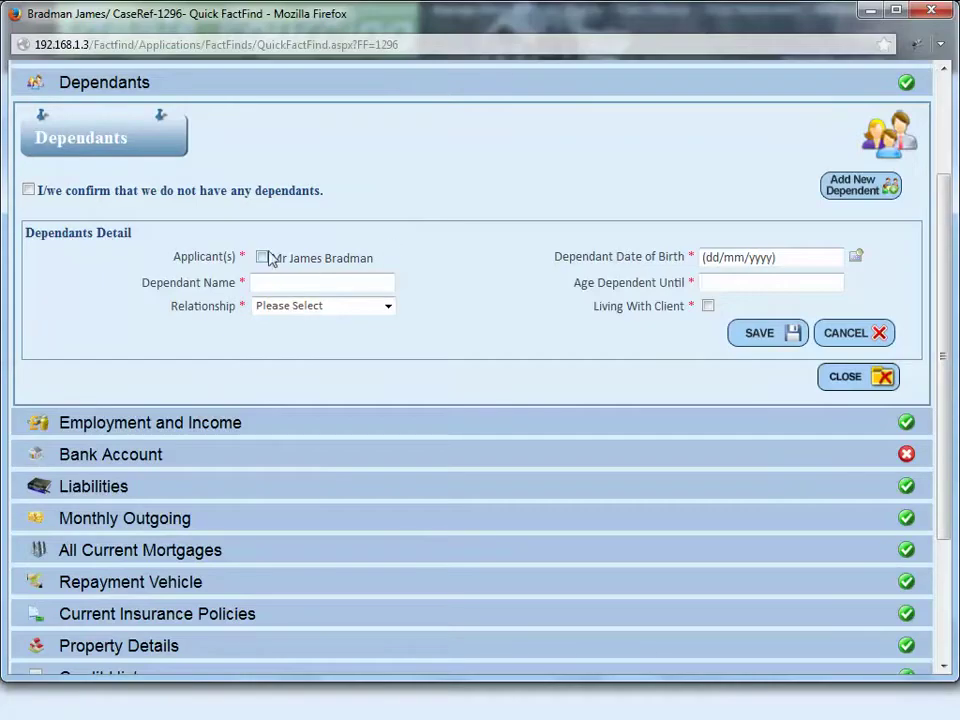
{"action": "left_click", "coordinate": [262, 257]}
{"action": "left_click", "coordinate": [274, 284]}
{"action": "type", "text": "MA"}
{"action": "left_click", "coordinate": [312, 306]}
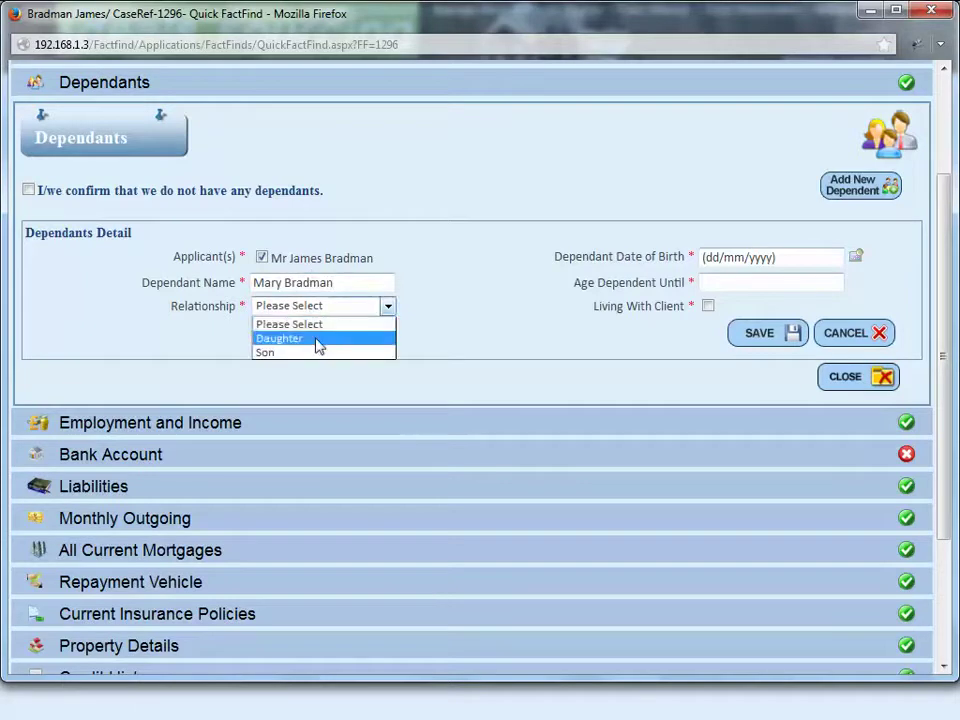
{"action": "left_click", "coordinate": [317, 340]}
Step: Set the dependant's date of birth to 05/01/2009
{"action": "left_click", "coordinate": [856, 257]}
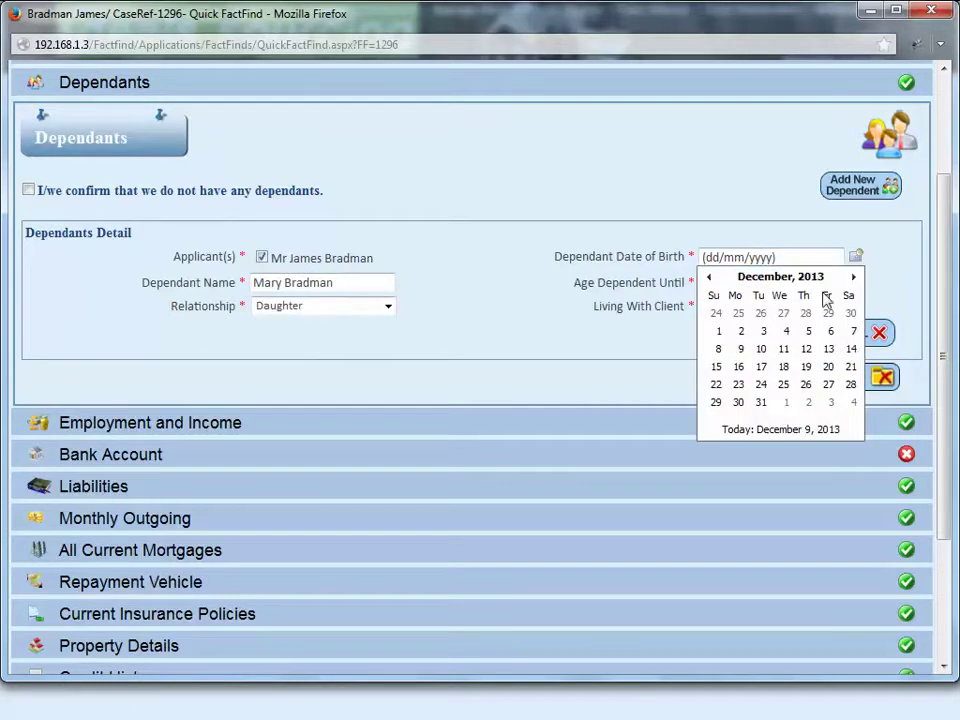
{"action": "left_click", "coordinate": [763, 280]}
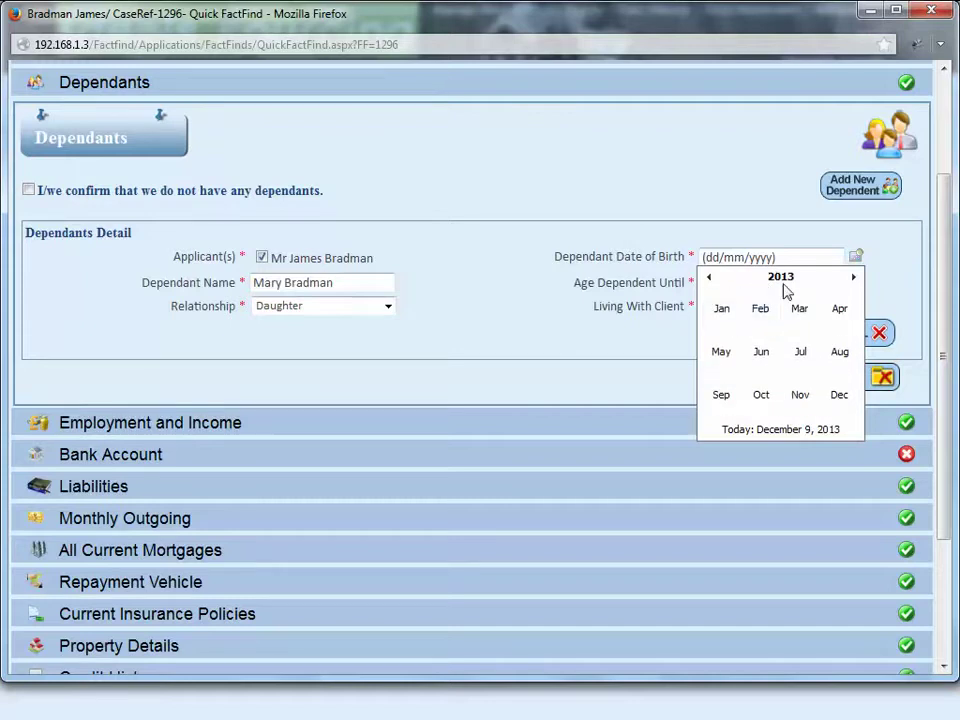
{"action": "left_click", "coordinate": [783, 280]}
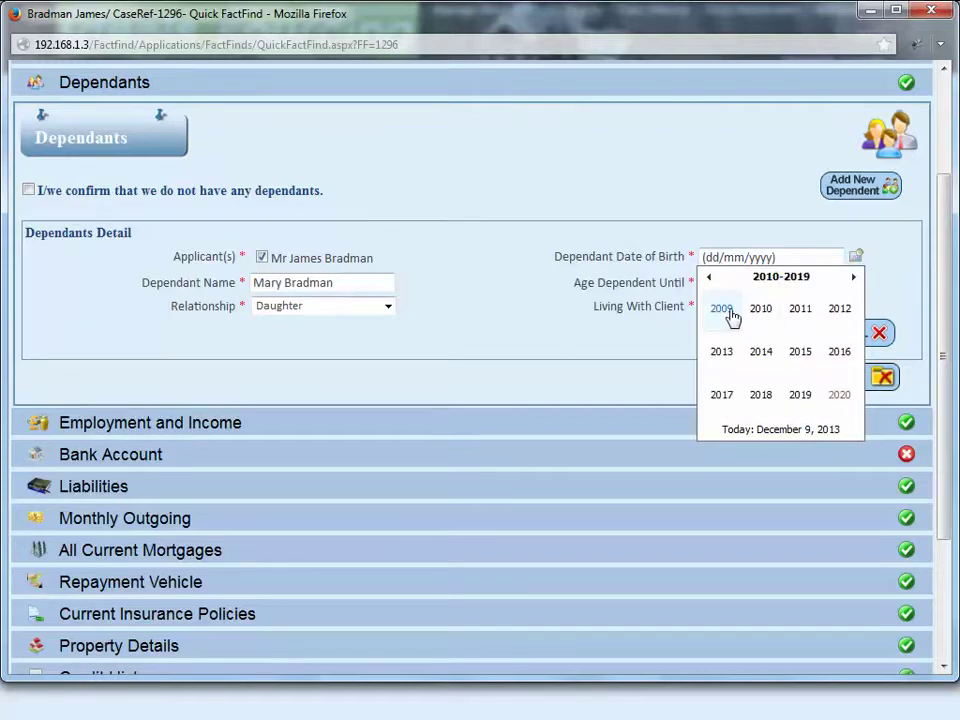
{"action": "left_click", "coordinate": [712, 279]}
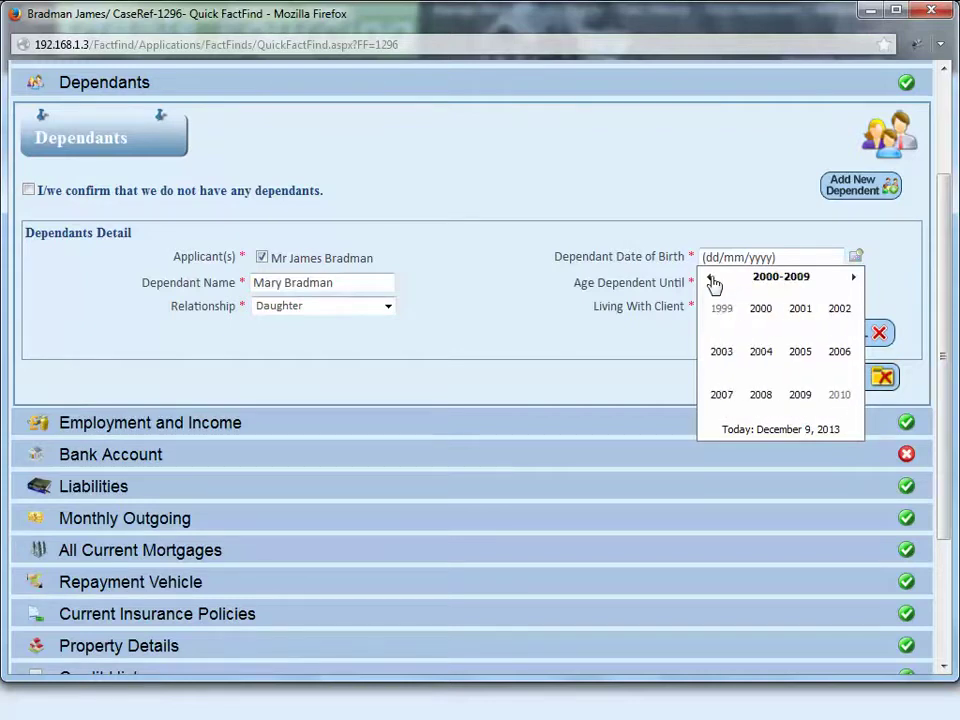
{"action": "left_click", "coordinate": [763, 317]}
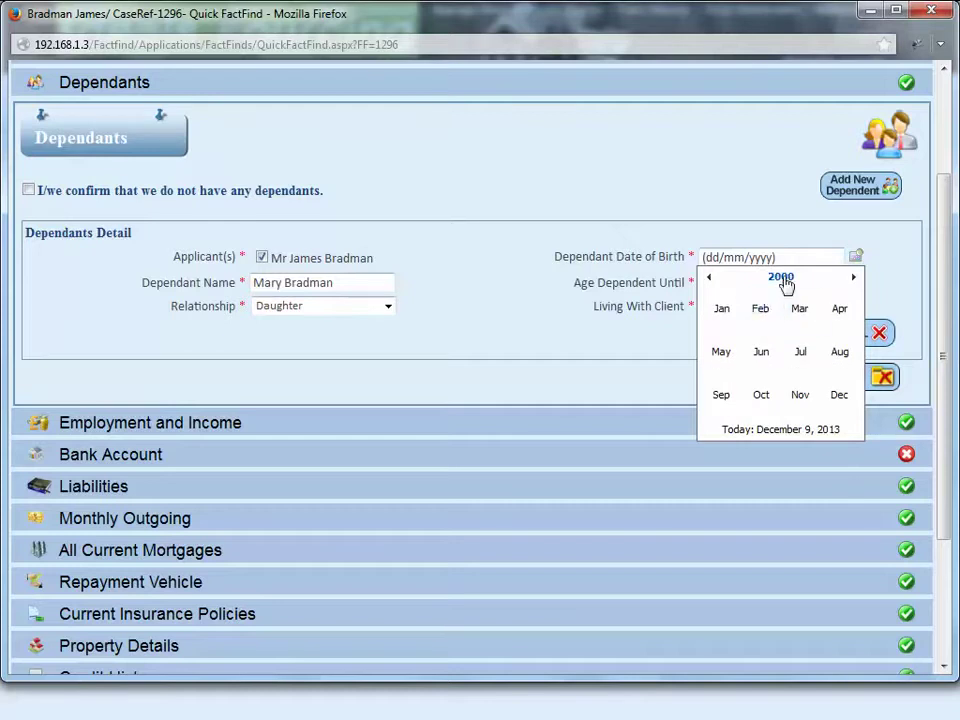
{"action": "left_click", "coordinate": [782, 279]}
{"action": "left_click", "coordinate": [803, 396]}
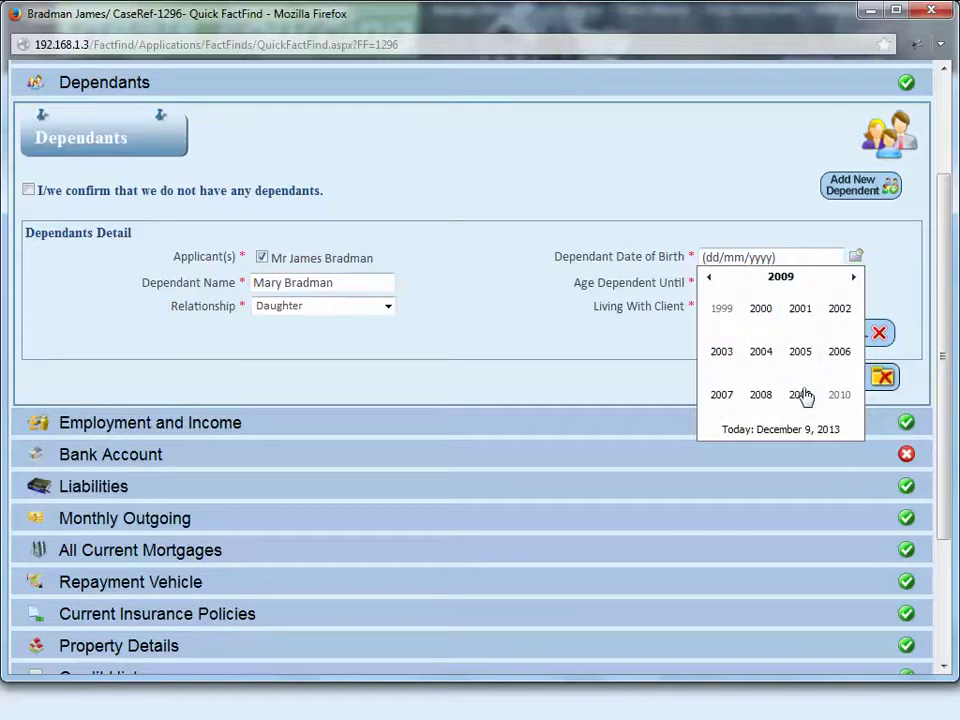
{"action": "left_click", "coordinate": [735, 317]}
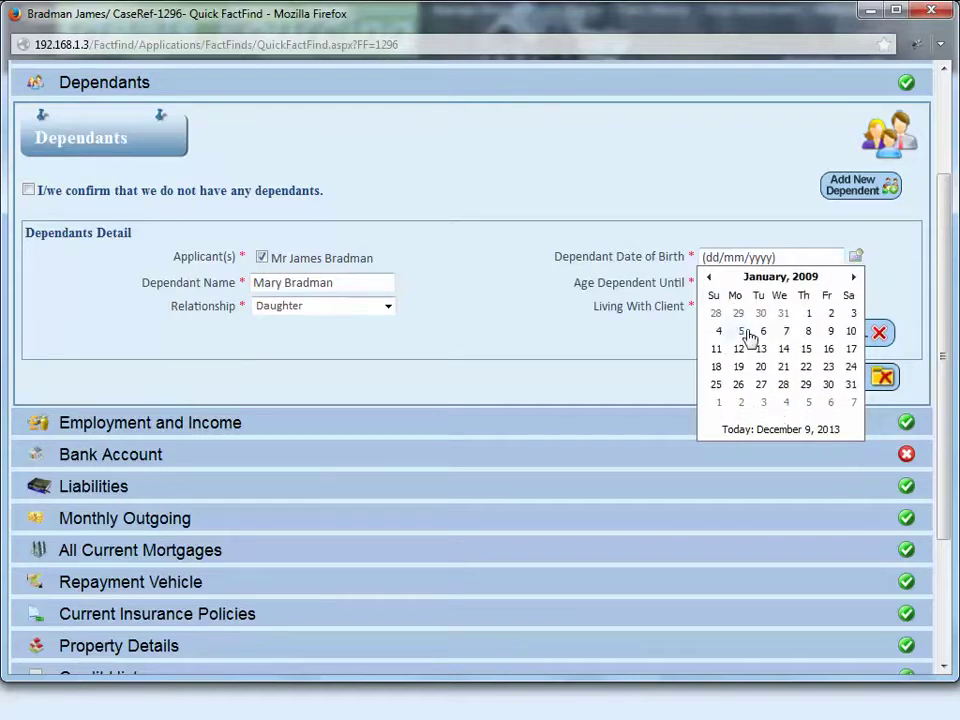
{"action": "left_click", "coordinate": [745, 332]}
Step: Make her dependent until age 20, living with the client, then save and close Dependants
{"action": "left_click", "coordinate": [735, 289]}
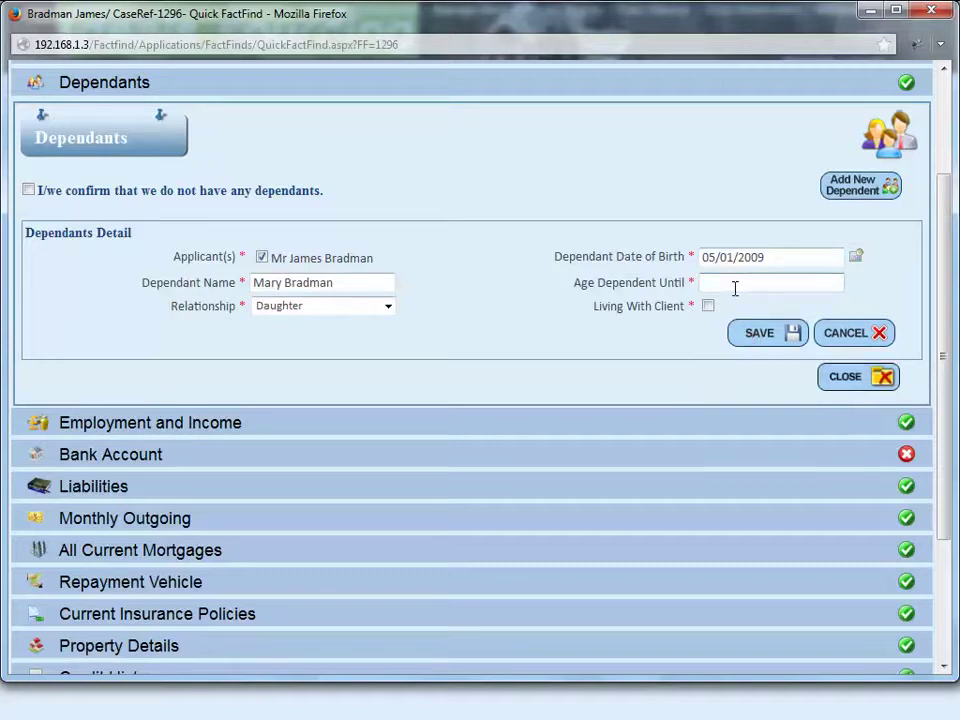
{"action": "type", "text": "20"}
{"action": "left_click", "coordinate": [708, 306]}
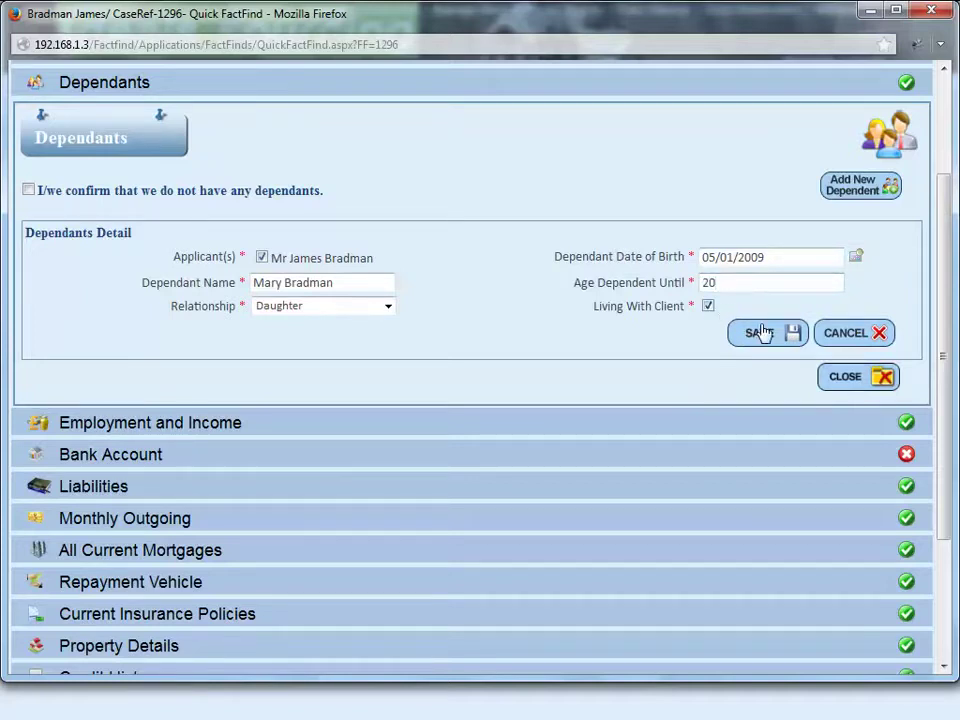
{"action": "left_click", "coordinate": [763, 332]}
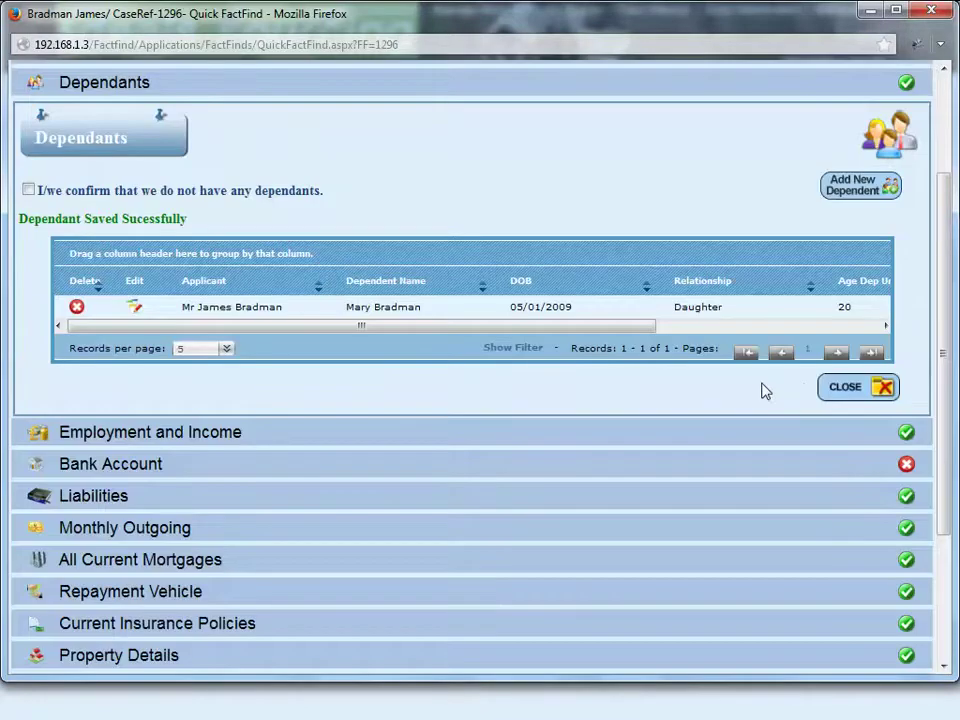
{"action": "left_click", "coordinate": [842, 390]}
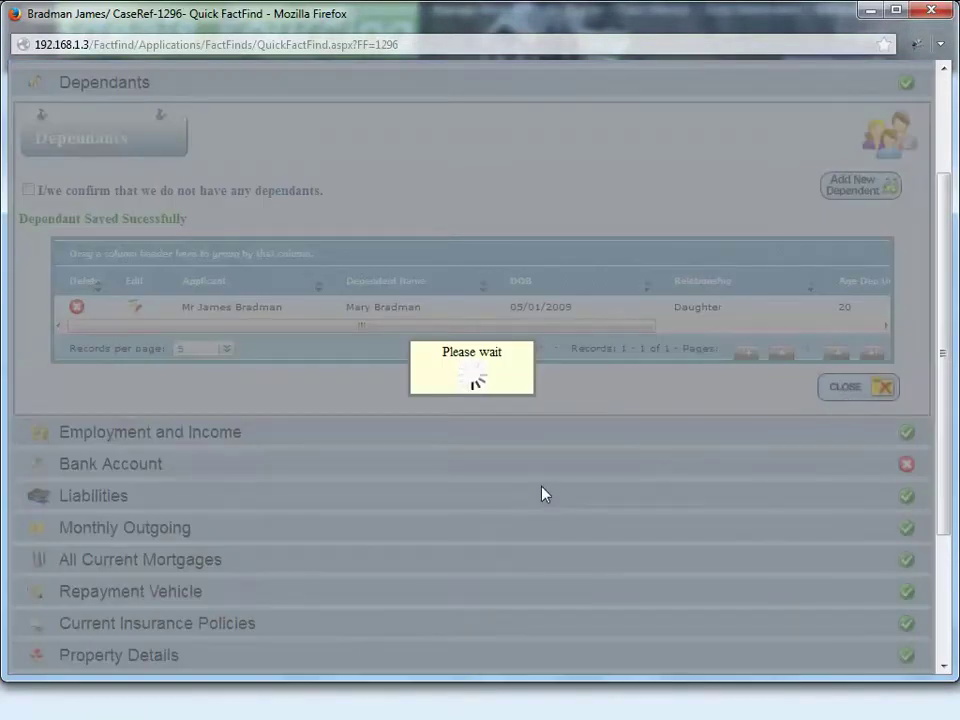
Step: Change the employer name to LAGOS HOMS
{"action": "scroll", "coordinate": [541, 494], "scroll_direction": "down", "scroll_amount": 1}
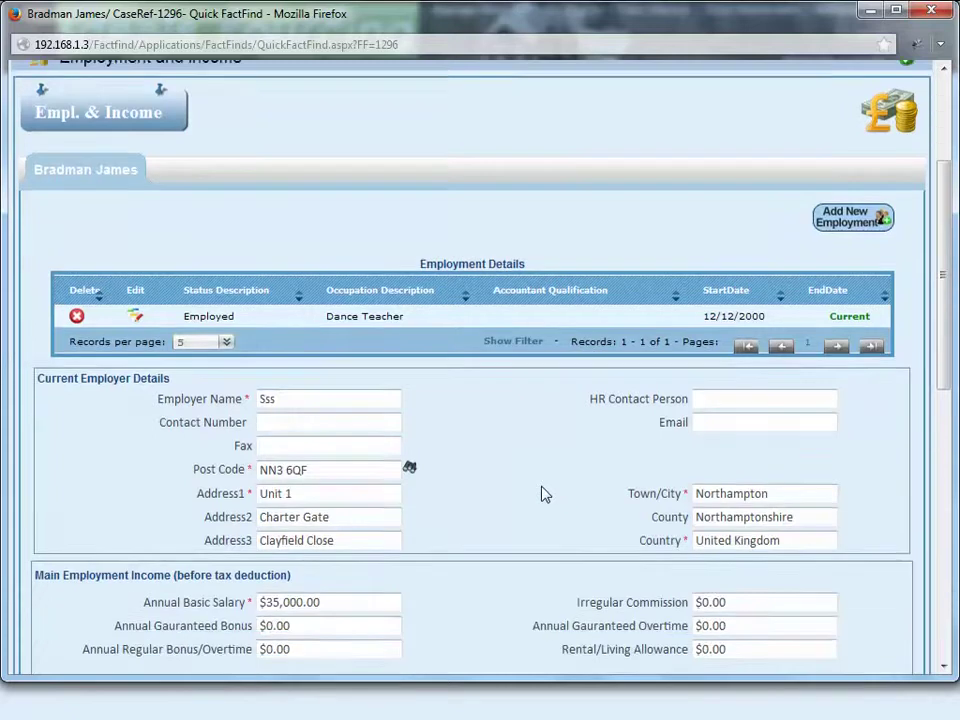
{"action": "scroll", "coordinate": [541, 494], "scroll_direction": "down", "scroll_amount": 3}
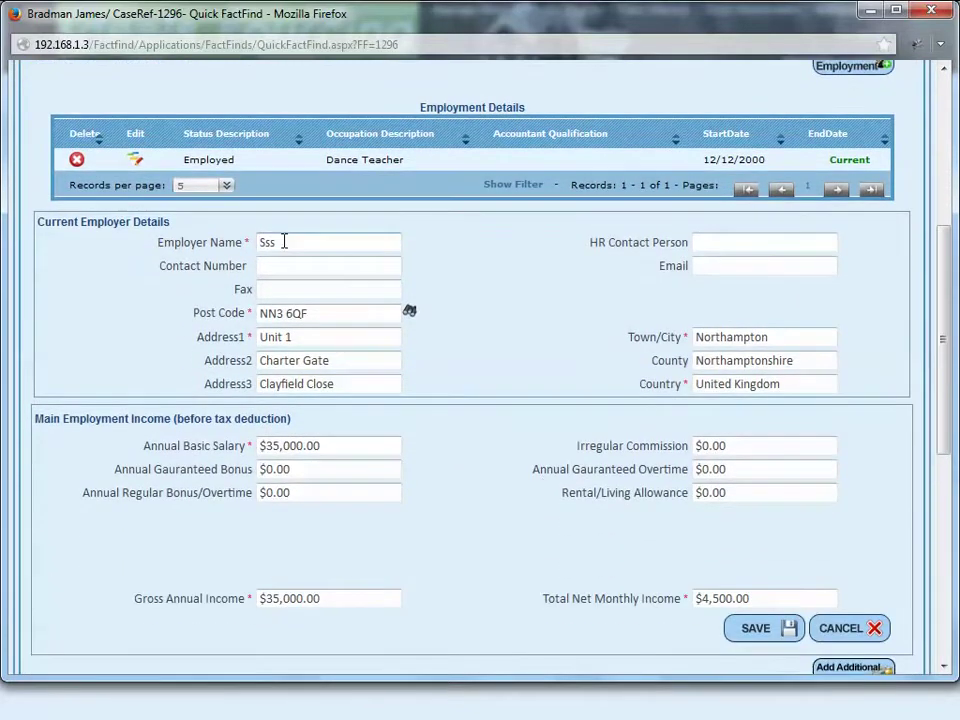
{"action": "left_click_drag", "start_coordinate": [313, 242], "coordinate": [210, 233]}
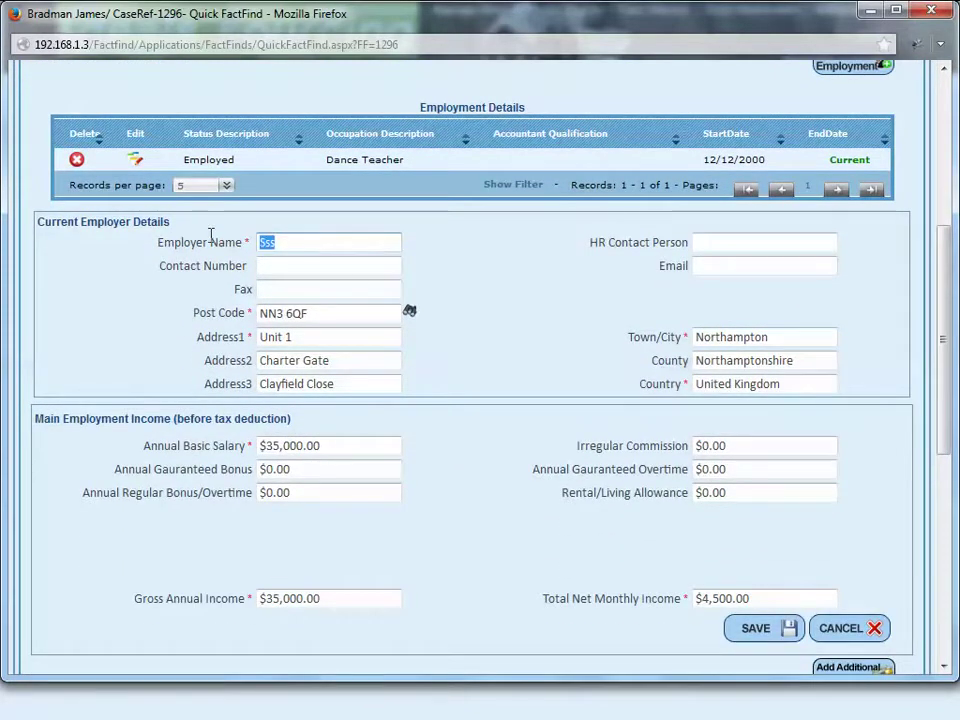
{"action": "type", "text": "L"}
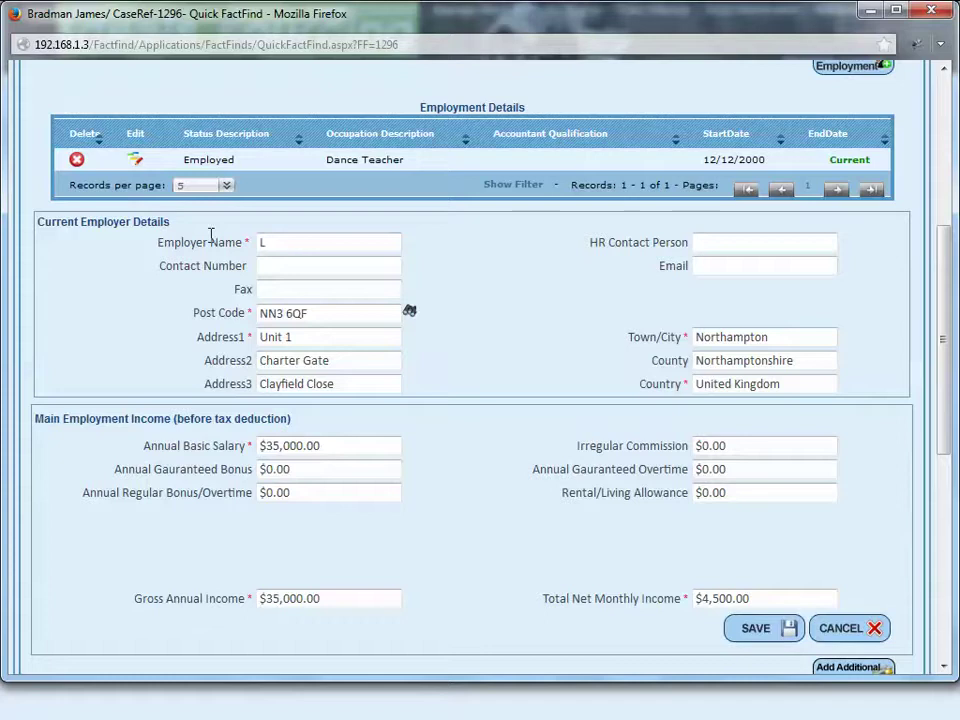
{"action": "type", "text": "aGOS M"}
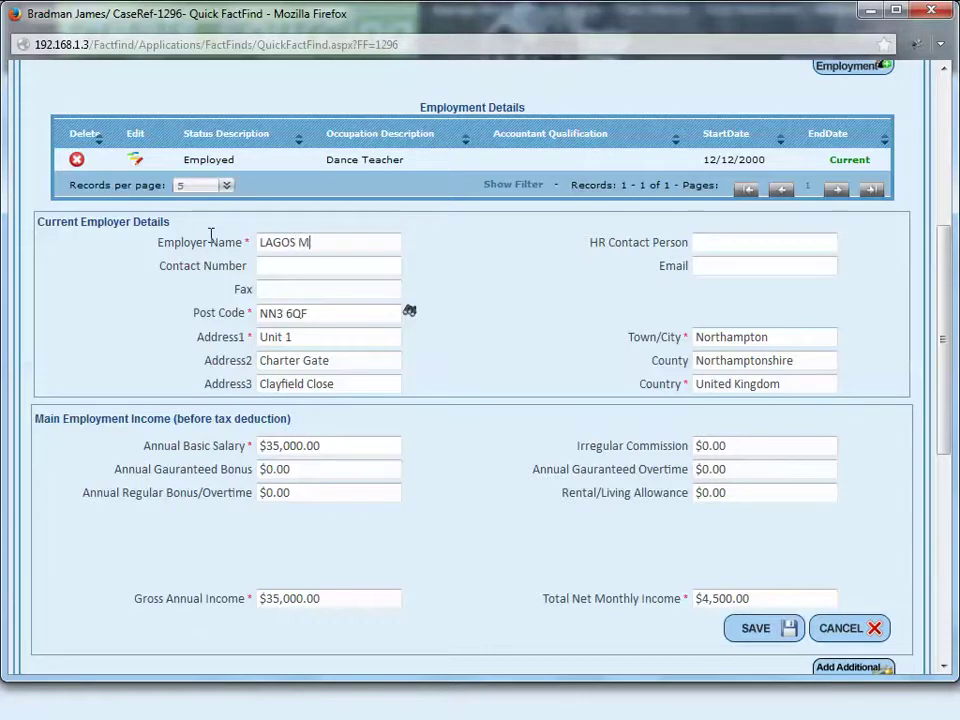
{"action": "type", "text": "O"}
{"action": "key", "text": "BackSpace"}
{"action": "key", "text": "BackSpace"}
{"action": "type", "text": "HOMS"}
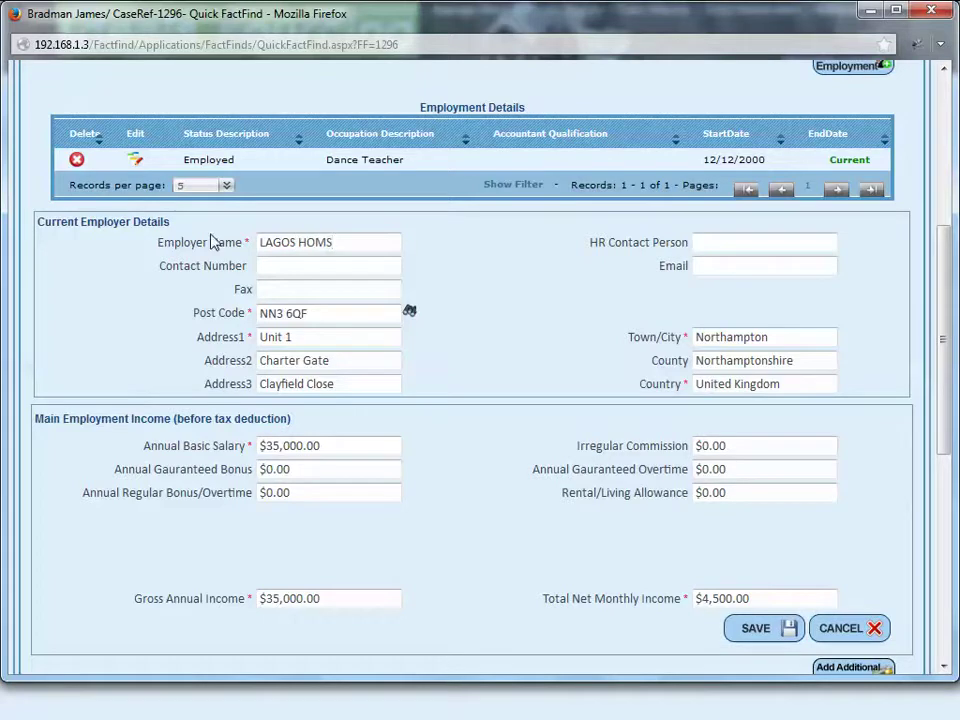
Step: Enter the HR contact person's name and run the employer postcode lookup
{"action": "left_click", "coordinate": [743, 242]}
{"action": "type", "text": "Degi"}
{"action": "left_click", "coordinate": [412, 312]}
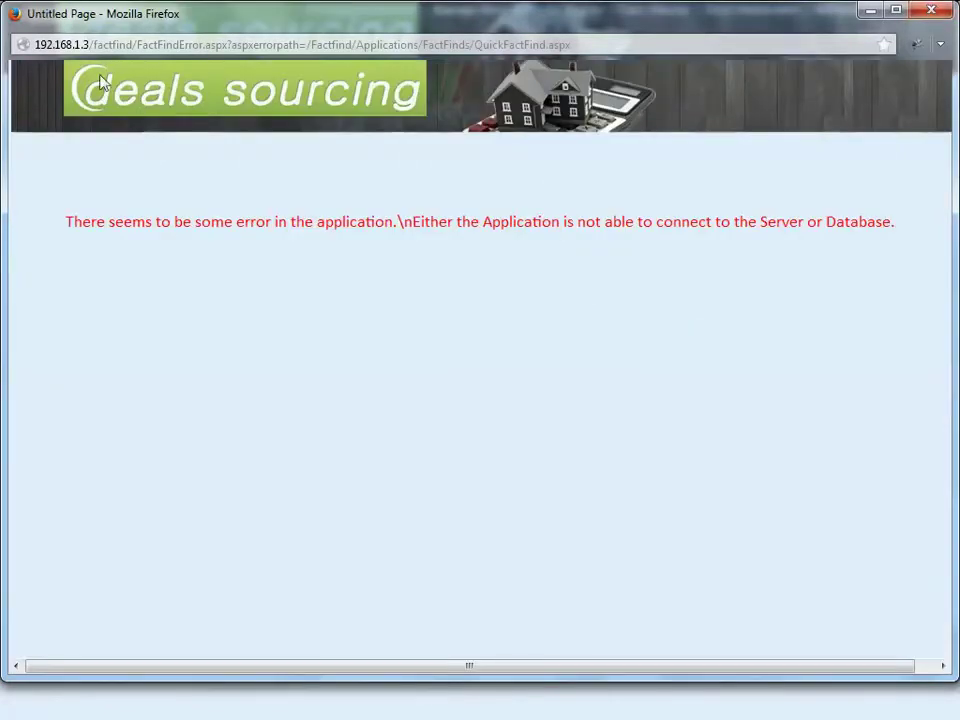
Step: Close the error window, reopen case 1296, and expand Employment and Income
{"action": "left_click", "coordinate": [940, 12]}
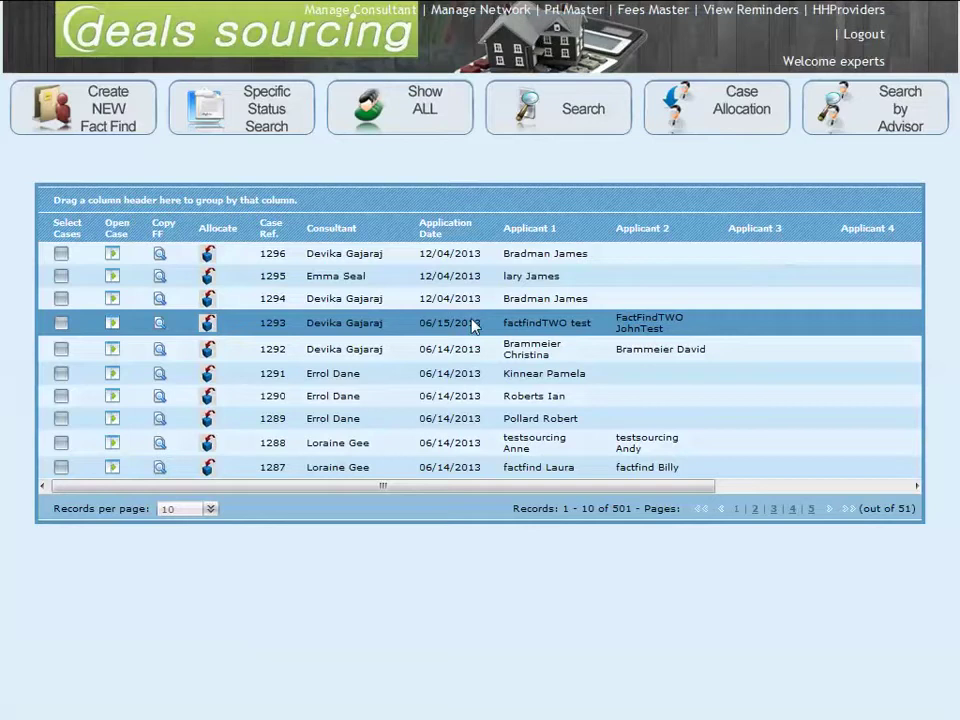
{"action": "left_click", "coordinate": [113, 256]}
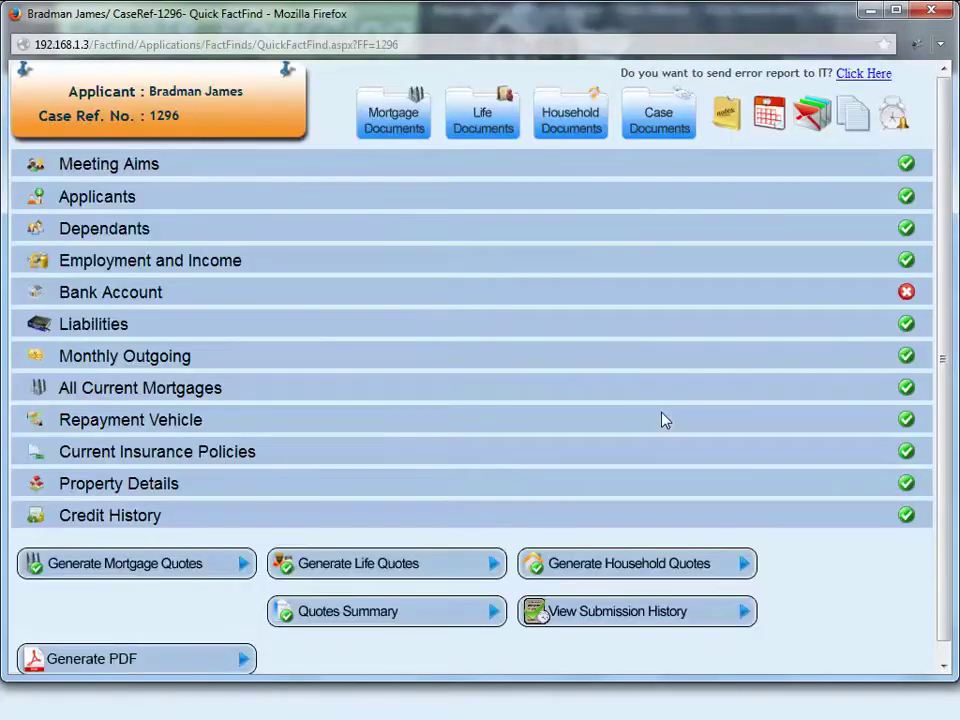
{"action": "left_click", "coordinate": [229, 258]}
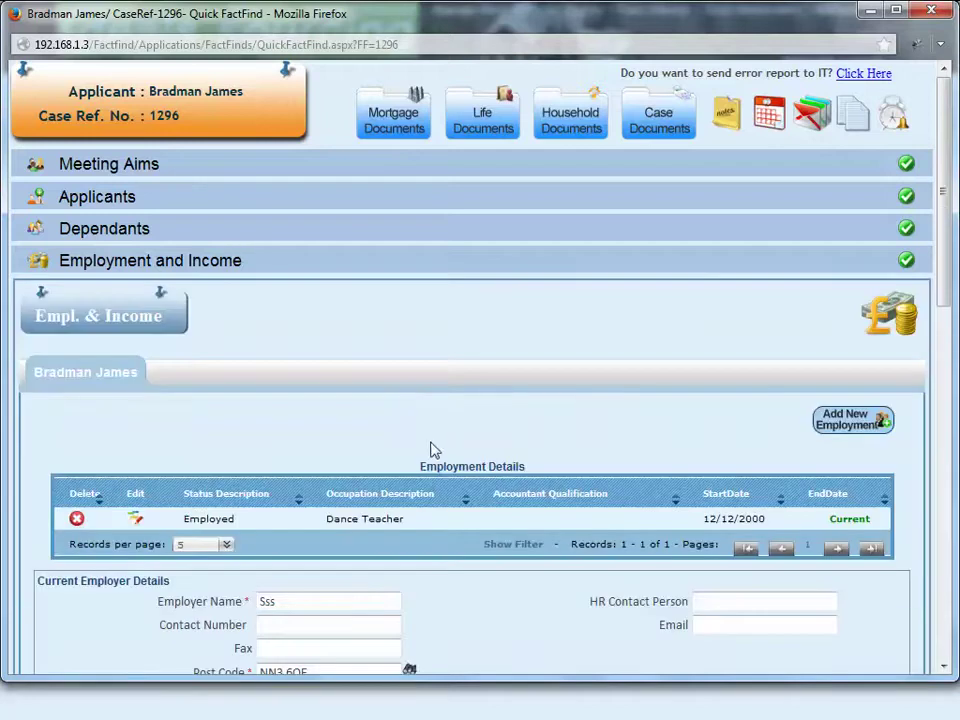
Step: Save the $35,000 annual basic salary as main employment income and close the section
{"action": "scroll", "coordinate": [435, 453], "scroll_direction": "down", "scroll_amount": 8}
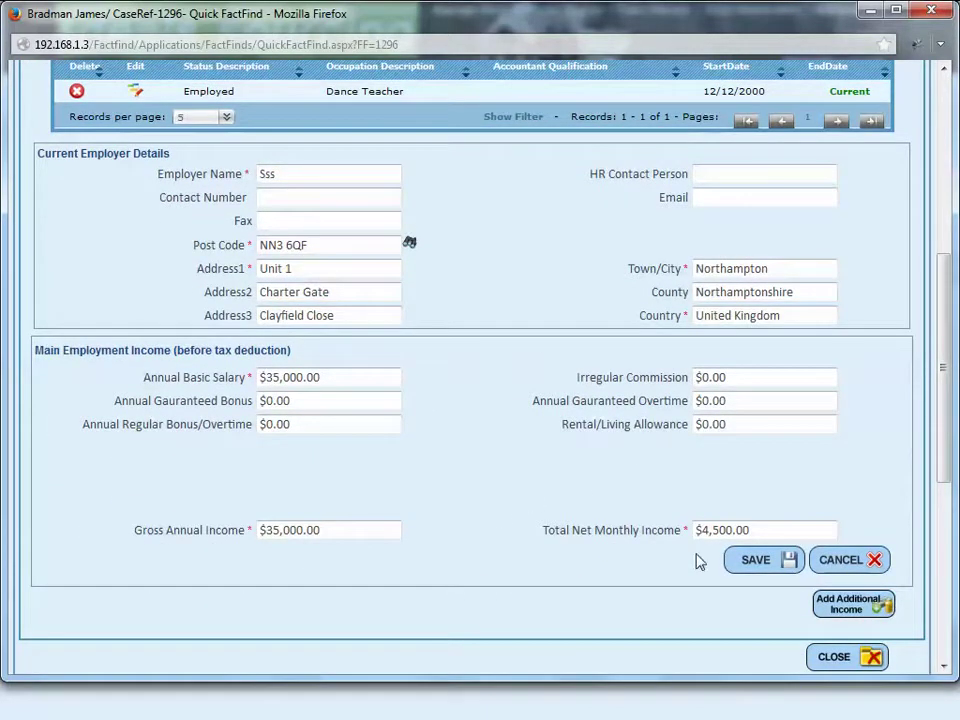
{"action": "left_click", "coordinate": [748, 561]}
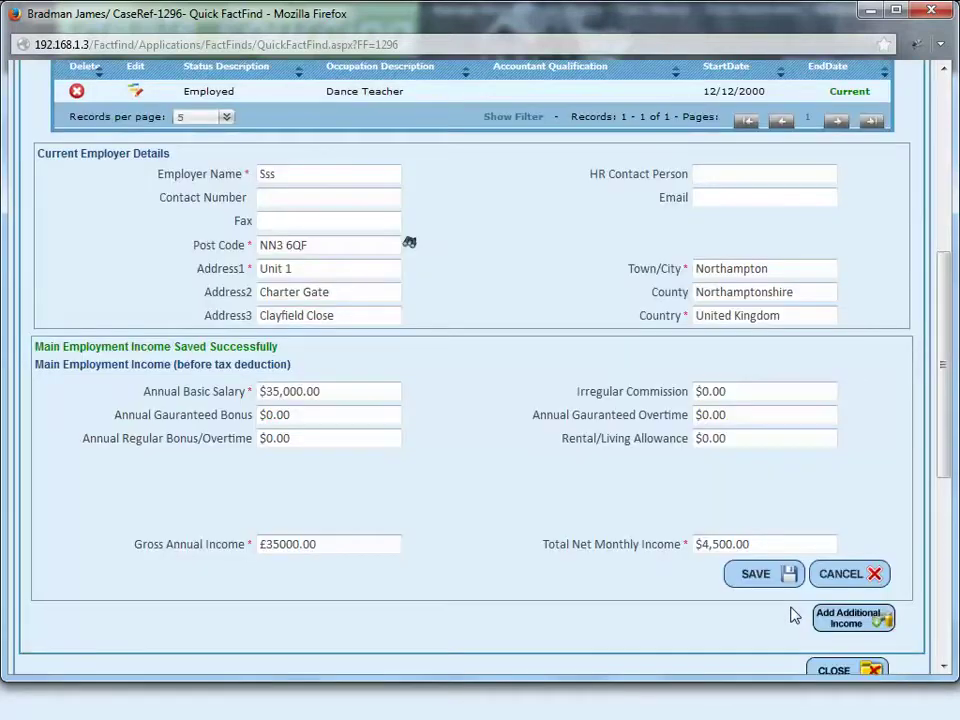
{"action": "scroll", "coordinate": [795, 615], "scroll_direction": "down", "scroll_amount": 2}
{"action": "left_click", "coordinate": [833, 566]}
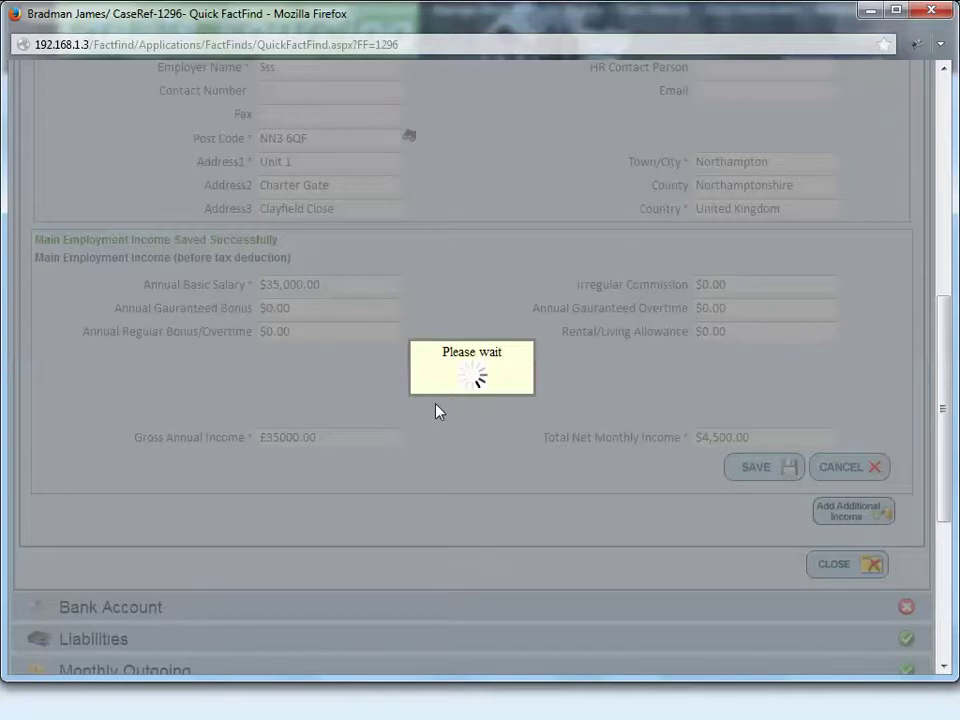
Step: Assign the ICICI account to the applicant, entering account number, postcode and sort code 12-23-34
{"action": "scroll", "coordinate": [349, 378], "scroll_direction": "up", "scroll_amount": 2}
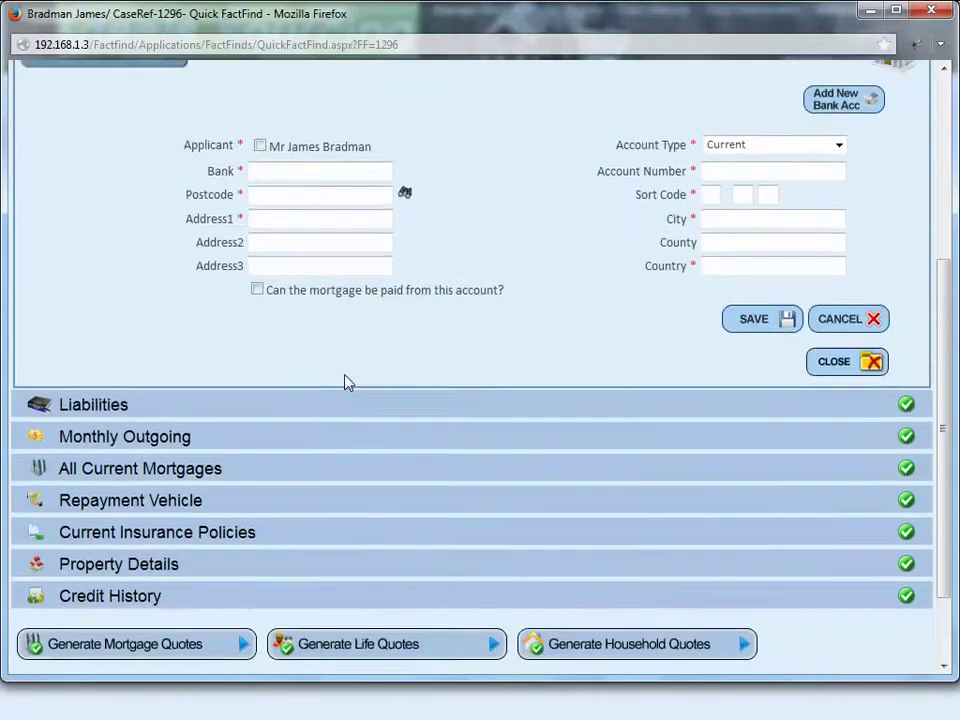
{"action": "scroll", "coordinate": [343, 386], "scroll_direction": "up", "scroll_amount": 2}
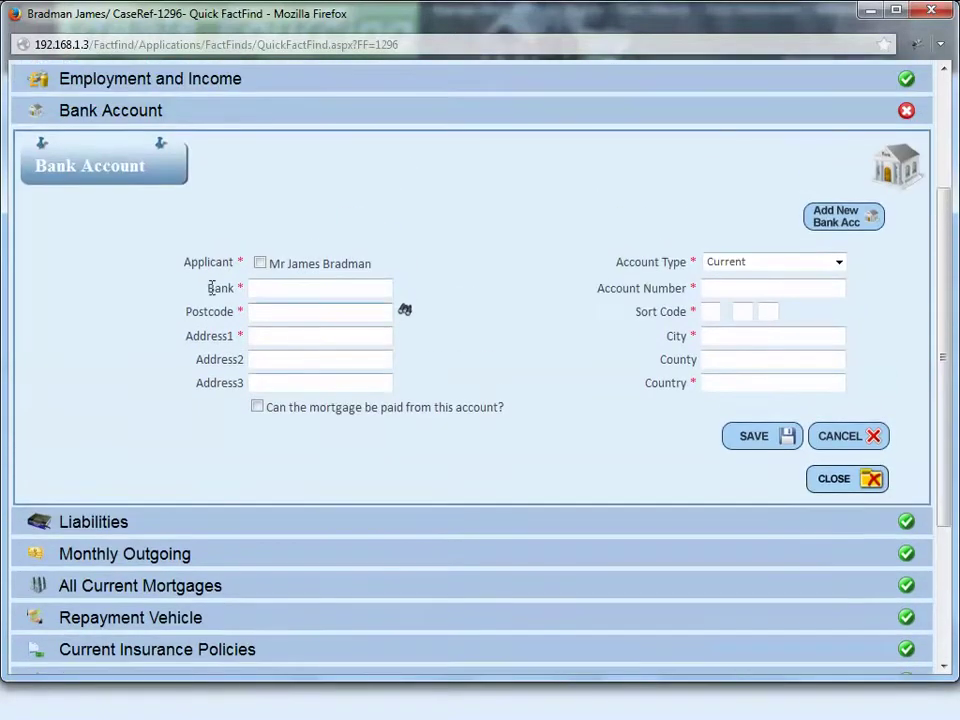
{"action": "left_click", "coordinate": [260, 264]}
{"action": "key", "text": "Tab"}
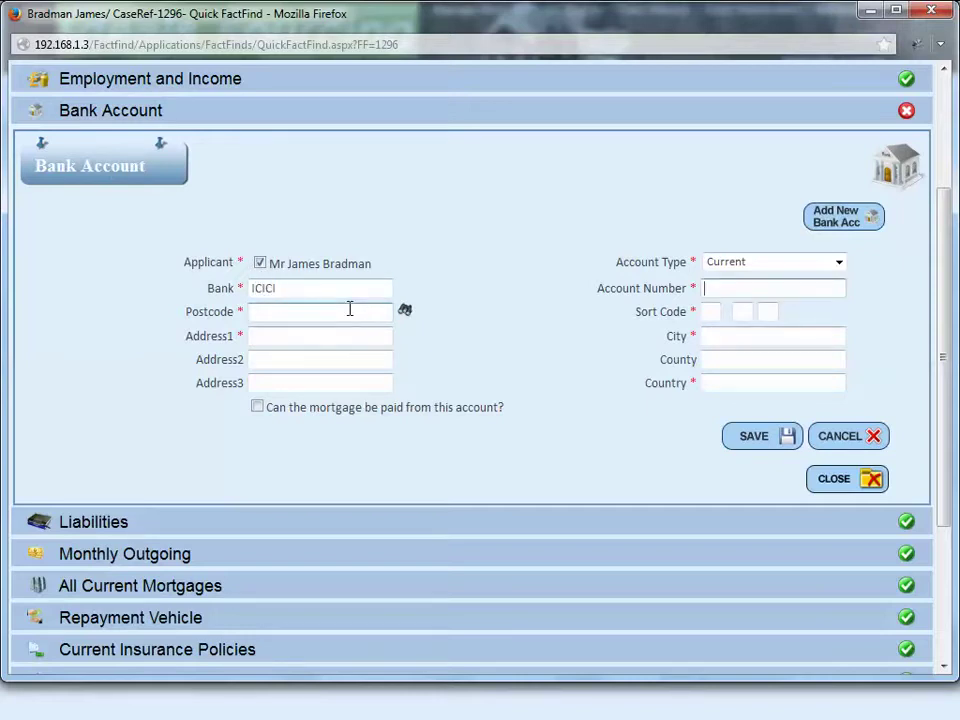
{"action": "key", "text": "Tab"}
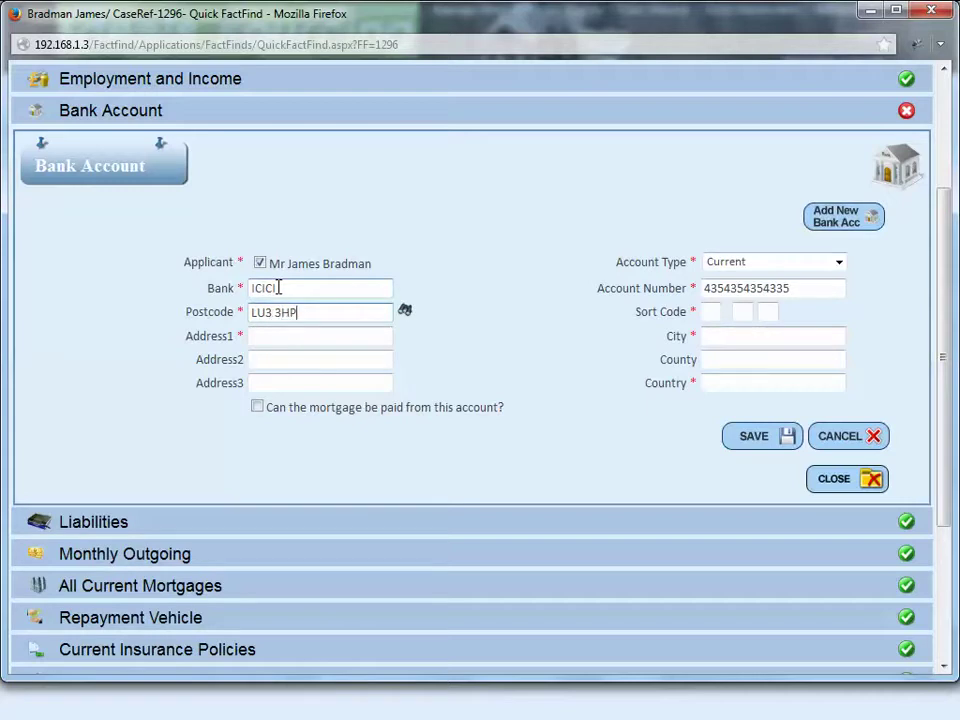
{"action": "left_click", "coordinate": [289, 335]}
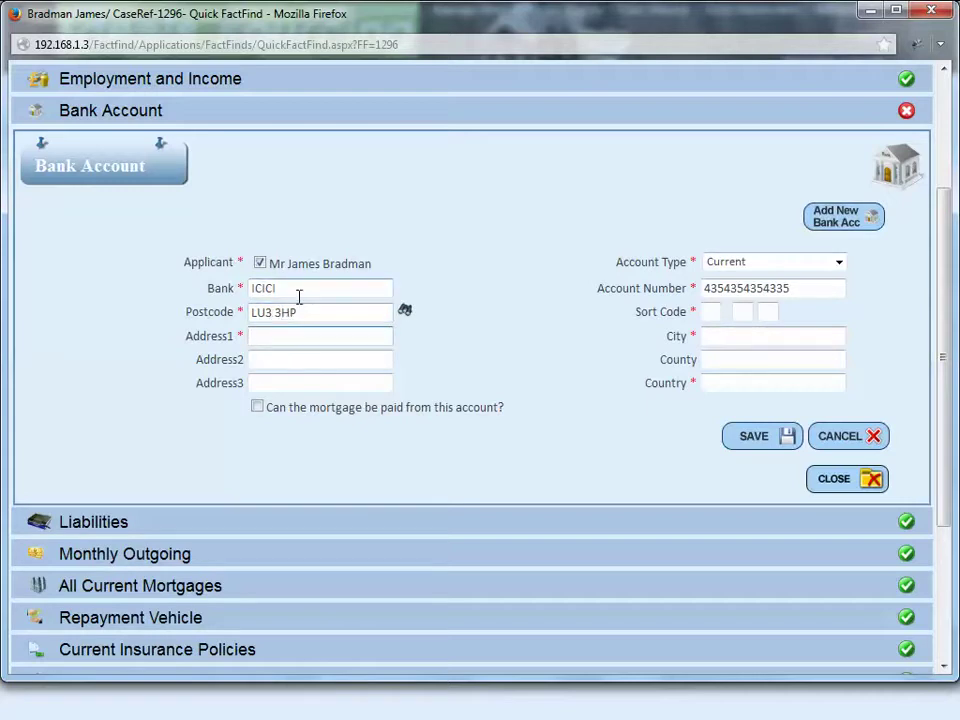
{"action": "left_click", "coordinate": [713, 313]}
{"action": "type", "text": "12"}
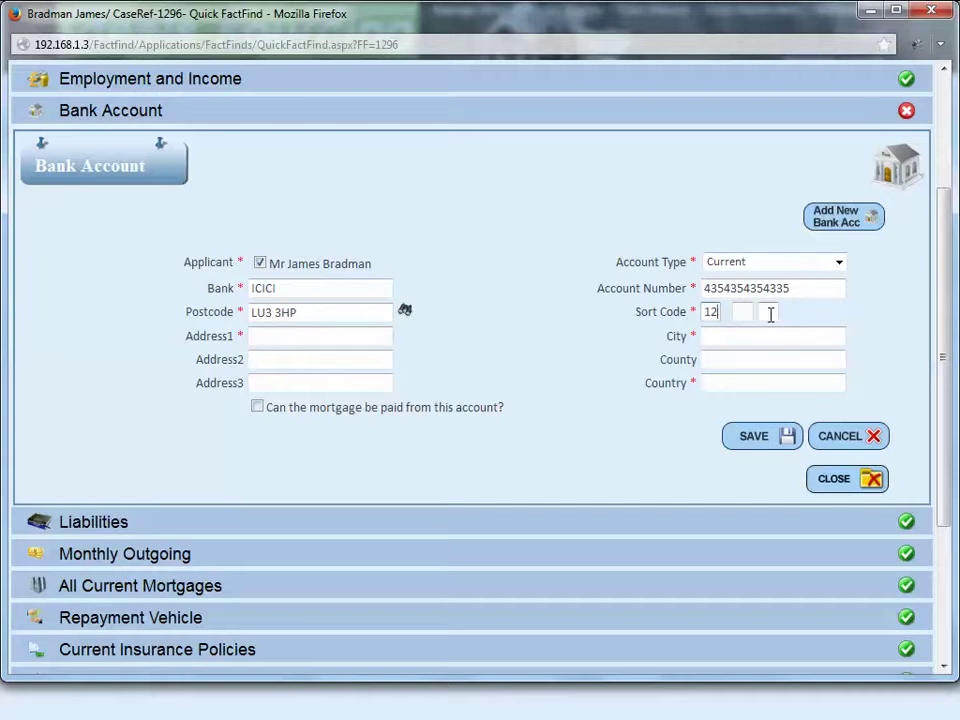
{"action": "left_click", "coordinate": [746, 312]}
{"action": "type", "text": "23"}
{"action": "left_click", "coordinate": [771, 311]}
{"action": "type", "text": "34"}
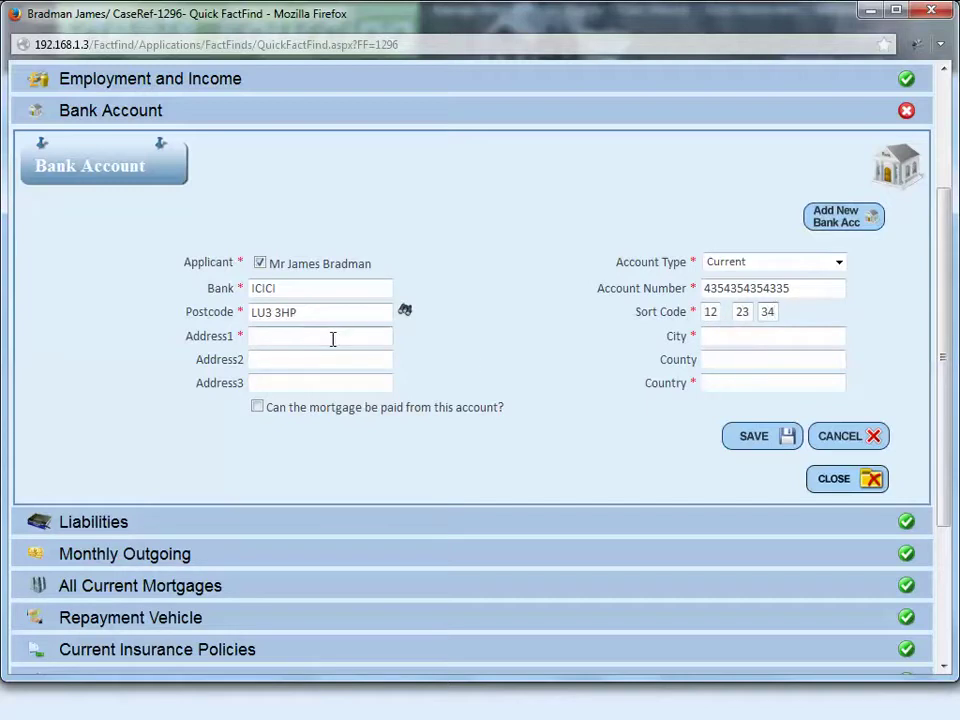
Step: Add address and city London, country United Kingdom, allow mortgage payments, and save the account
{"action": "left_click", "coordinate": [333, 339]}
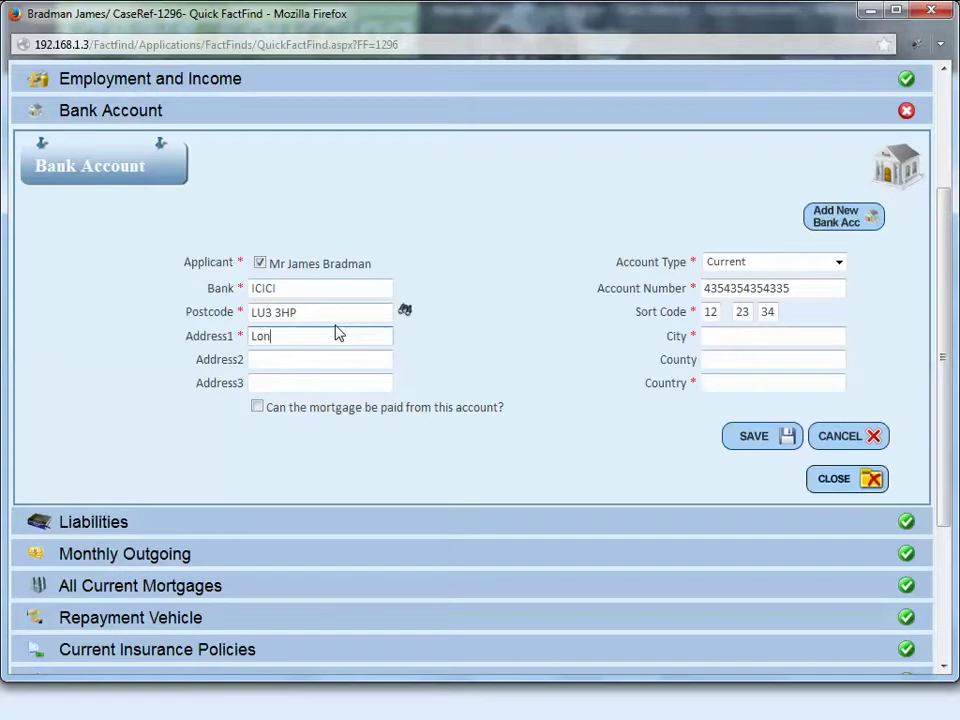
{"action": "type", "text": "London"}
{"action": "left_click", "coordinate": [724, 337]}
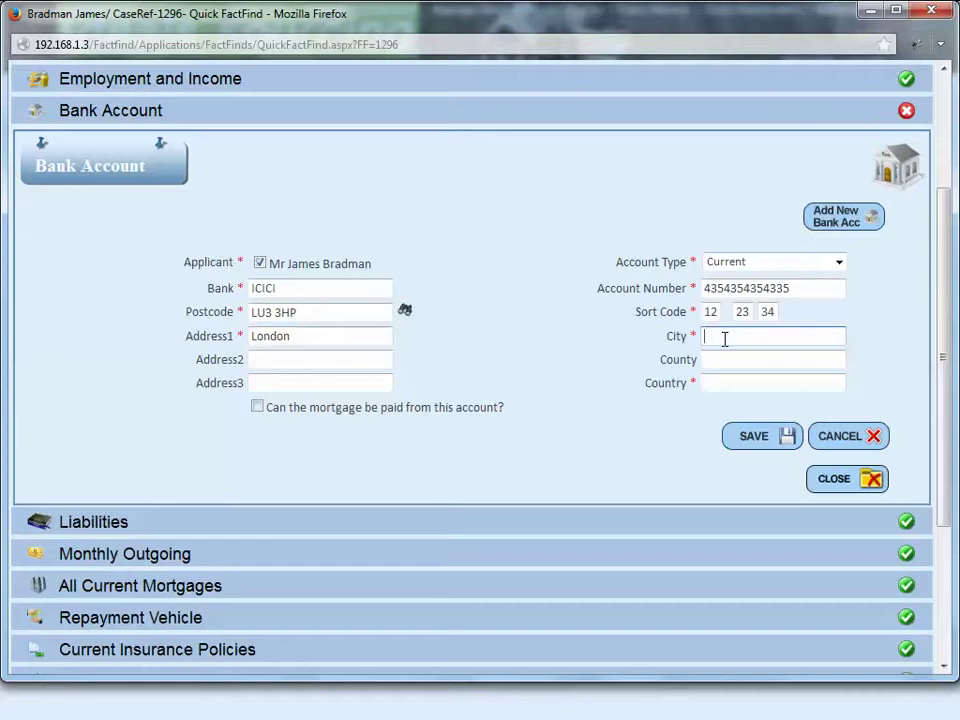
{"action": "type", "text": "London"}
{"action": "left_click", "coordinate": [731, 377]}
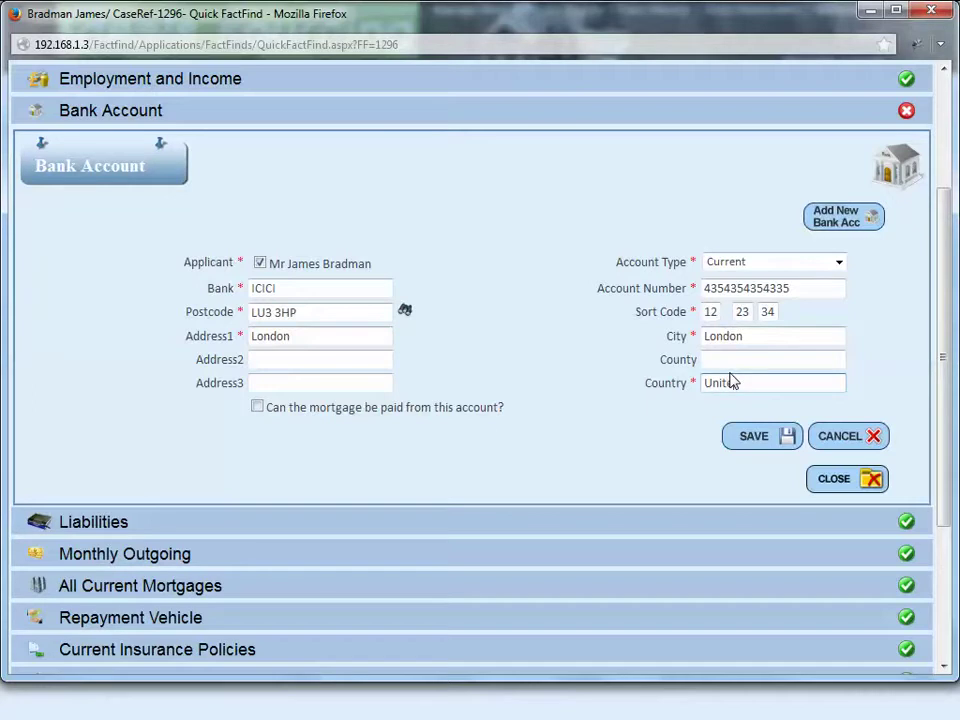
{"action": "type", "text": "United Kingdom"}
{"action": "left_click", "coordinate": [368, 411]}
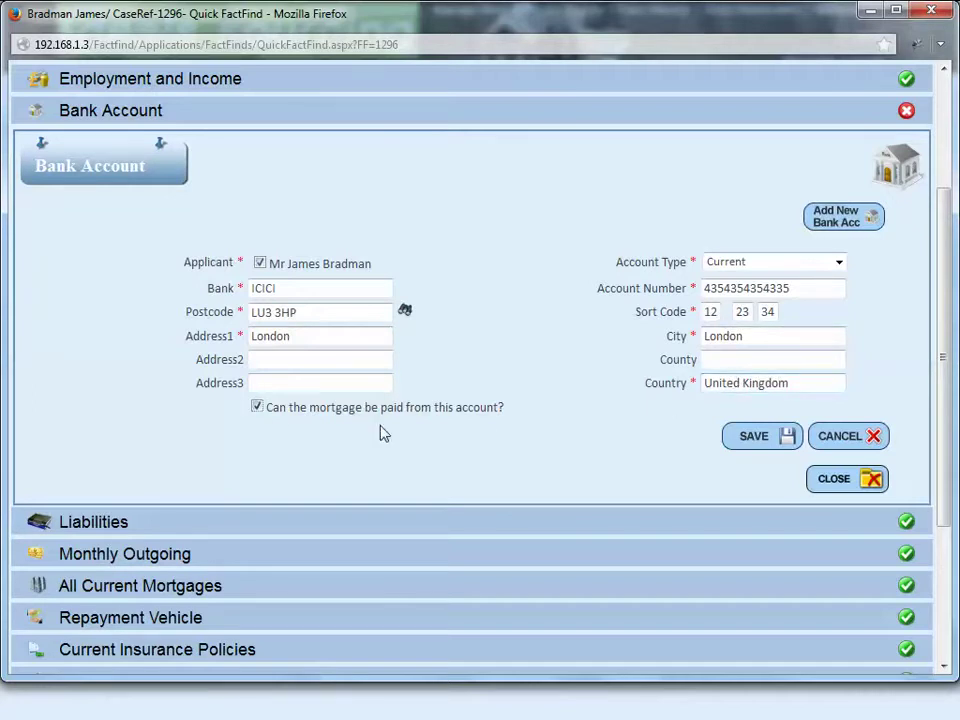
{"action": "left_click", "coordinate": [772, 444]}
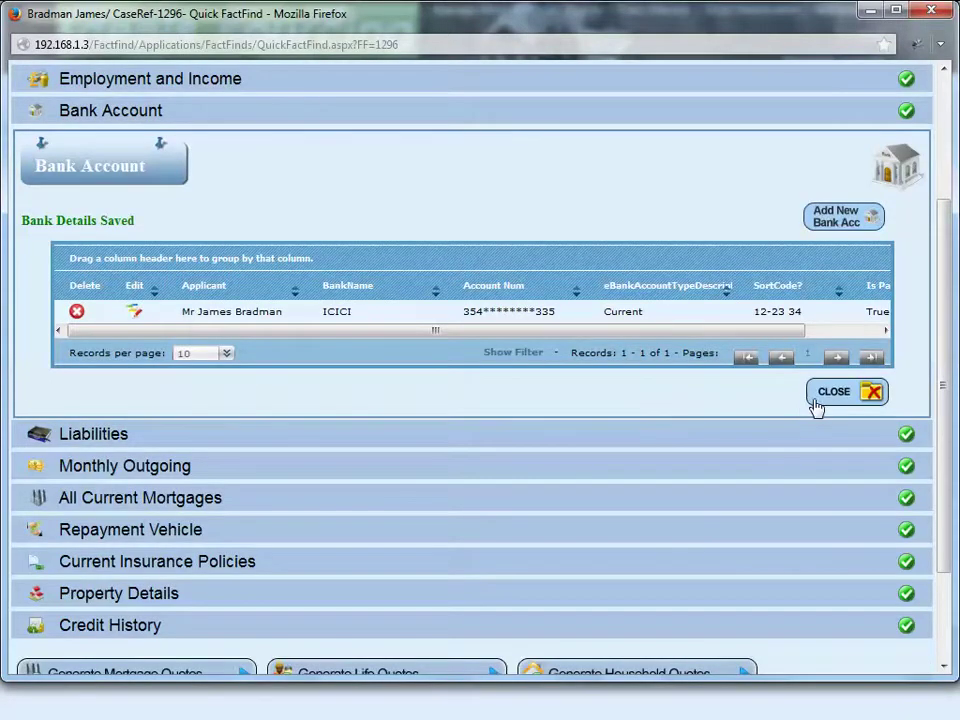
{"action": "left_click", "coordinate": [815, 400]}
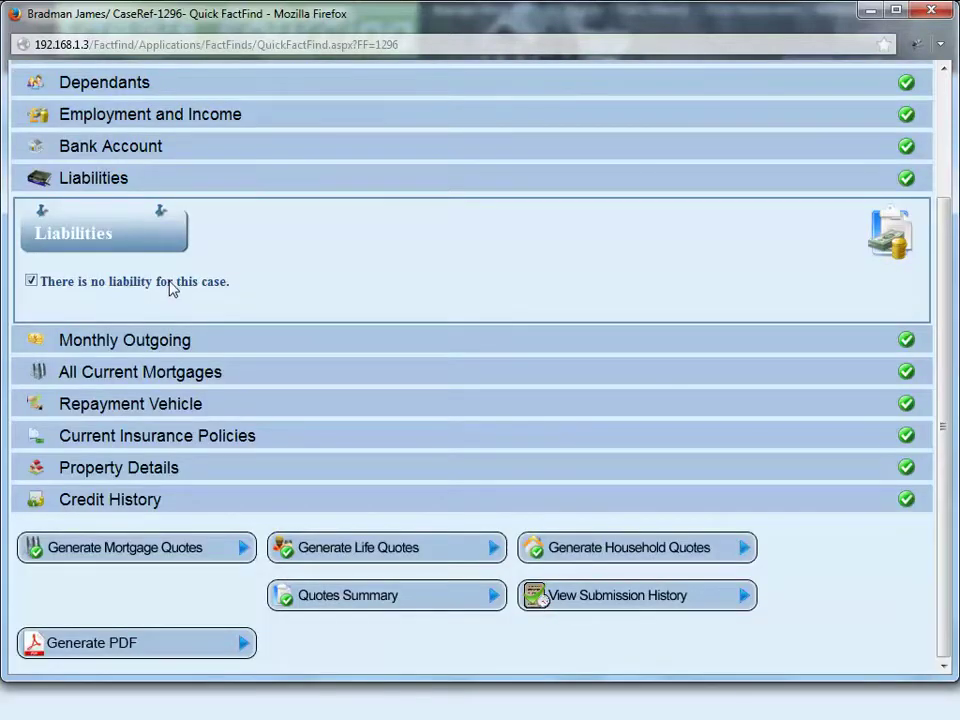
Step: Re-confirm there is no liability for the case and save the monthly outgoings
{"action": "left_click", "coordinate": [172, 286]}
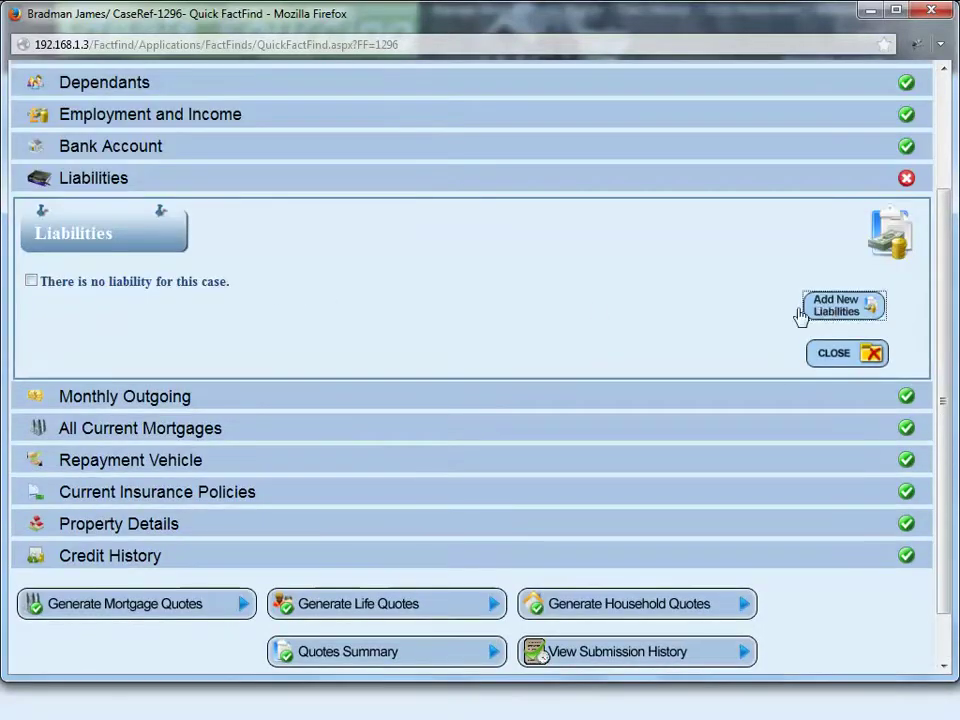
{"action": "left_click", "coordinate": [802, 312]}
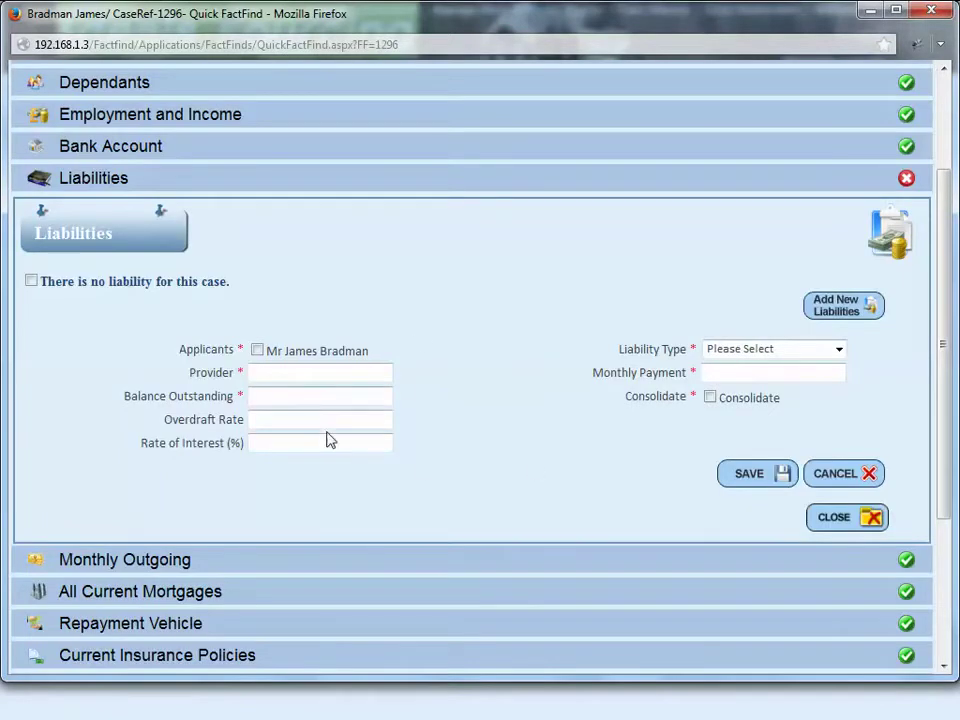
{"action": "left_click", "coordinate": [122, 287]}
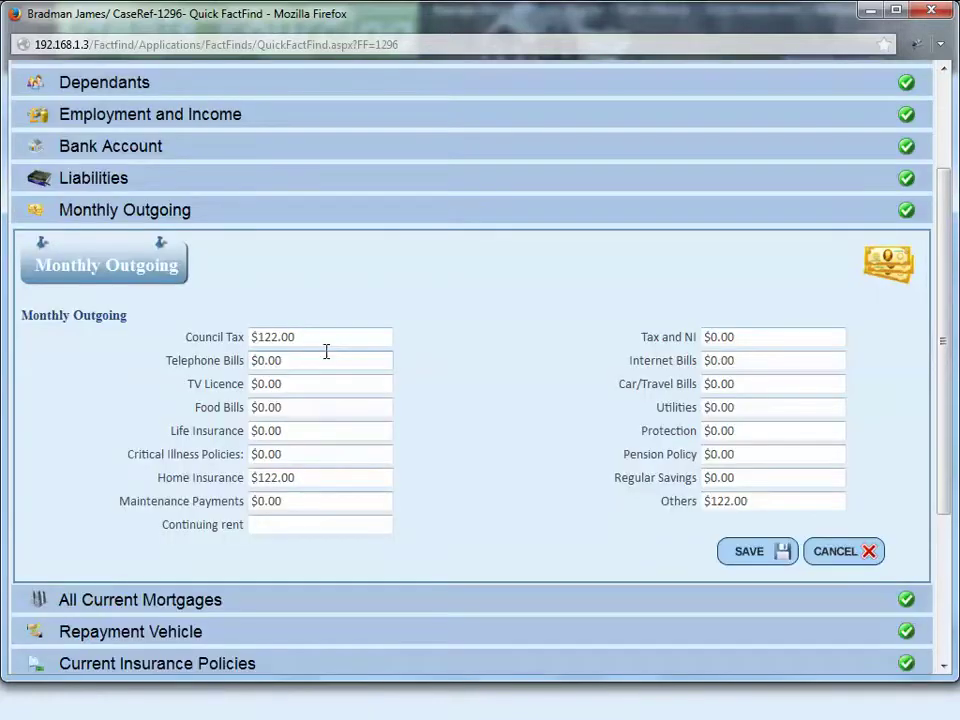
{"action": "left_click", "coordinate": [745, 556]}
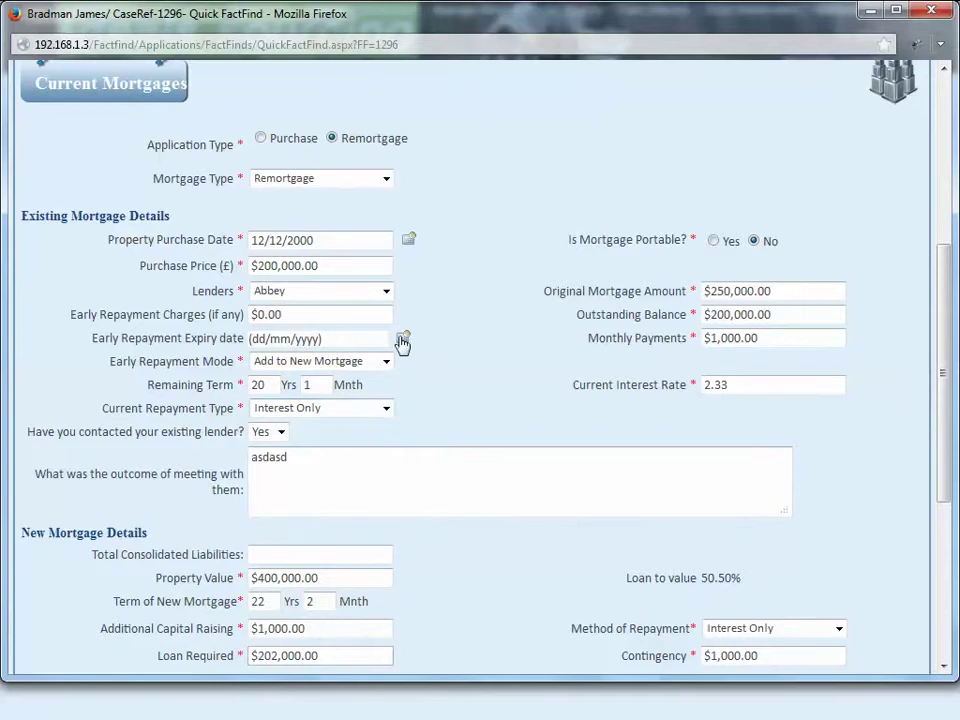
Step: Replace the meeting outcome note with 'Testing......'
{"action": "scroll", "coordinate": [675, 476], "scroll_direction": "down", "scroll_amount": 2}
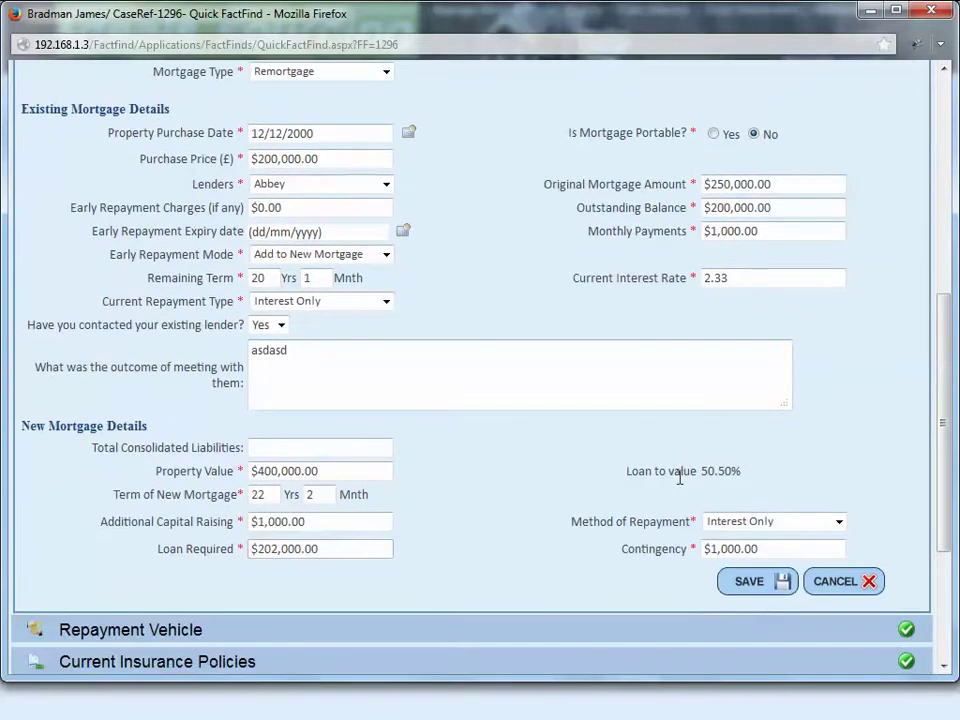
{"action": "scroll", "coordinate": [679, 477], "scroll_direction": "up", "scroll_amount": 2}
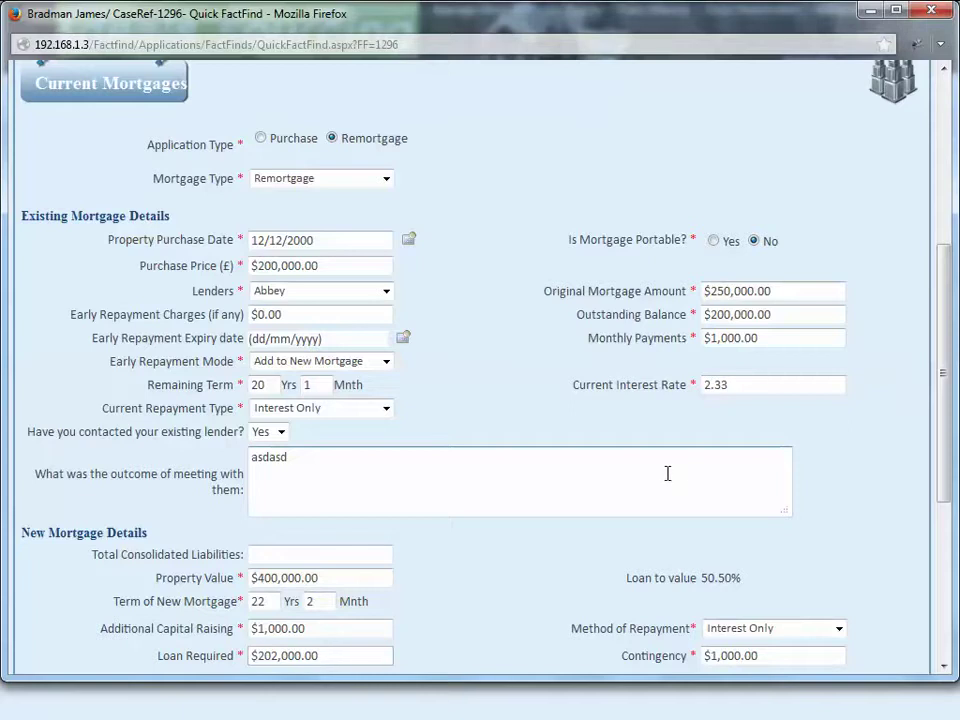
{"action": "left_click", "coordinate": [788, 318]}
{"action": "left_click", "coordinate": [782, 336]}
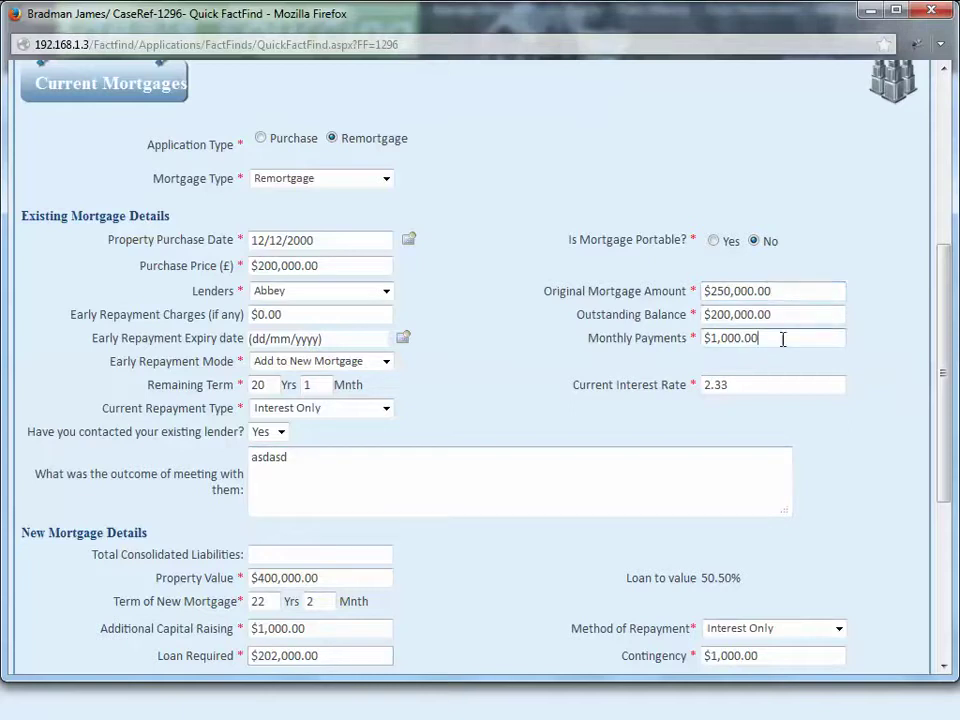
{"action": "left_click", "coordinate": [756, 388]}
{"action": "left_click", "coordinate": [605, 486]}
{"action": "key", "text": "BackSpace"}
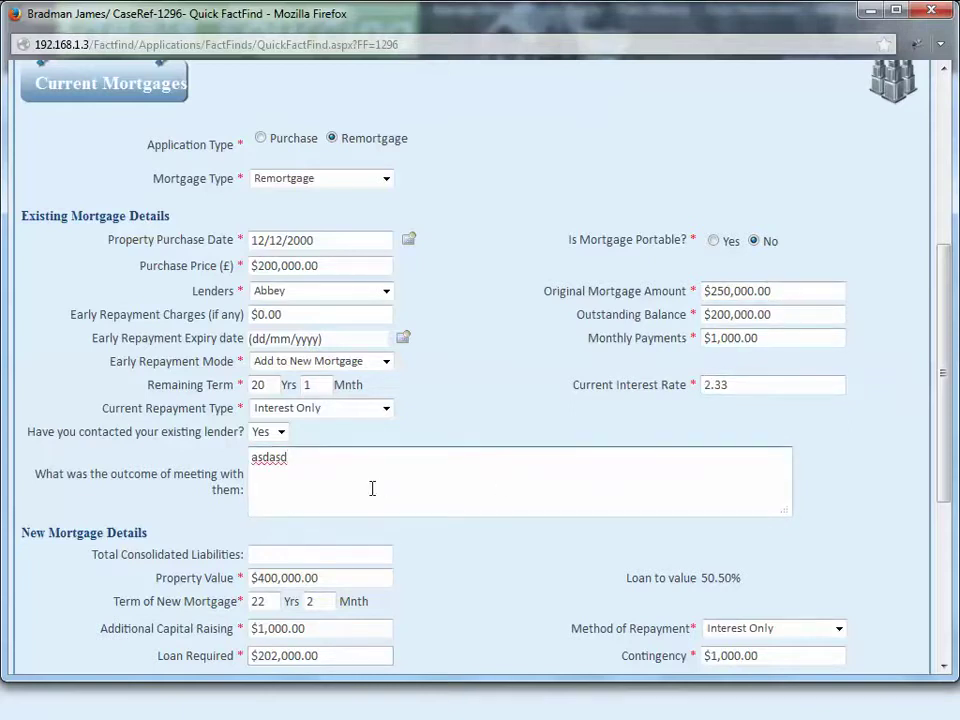
{"action": "scroll", "coordinate": [370, 488], "scroll_direction": "down", "scroll_amount": 2}
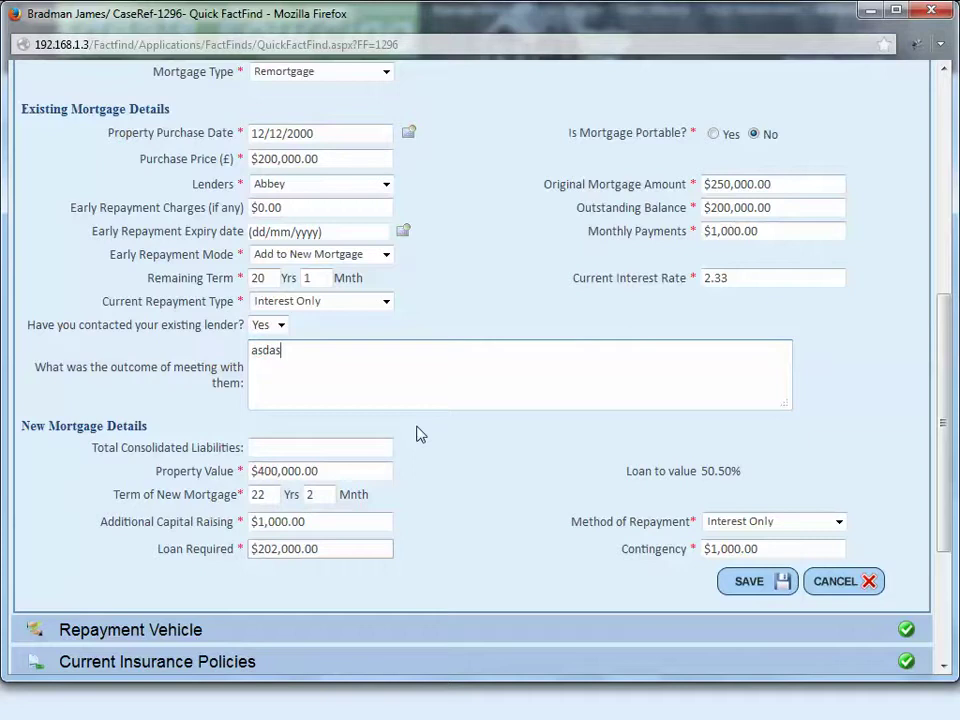
{"action": "key", "text": "BackSpace"}
{"action": "key", "text": "BackSpace"}
{"action": "key", "text": "BackSpace"}
{"action": "key", "text": "BackSpace"}
{"action": "key", "text": "BackSpace"}
{"action": "type", "text": "Testing......"}
Step: Change the property value to 300000 and save the current mortgage details
{"action": "left_click", "coordinate": [257, 471]}
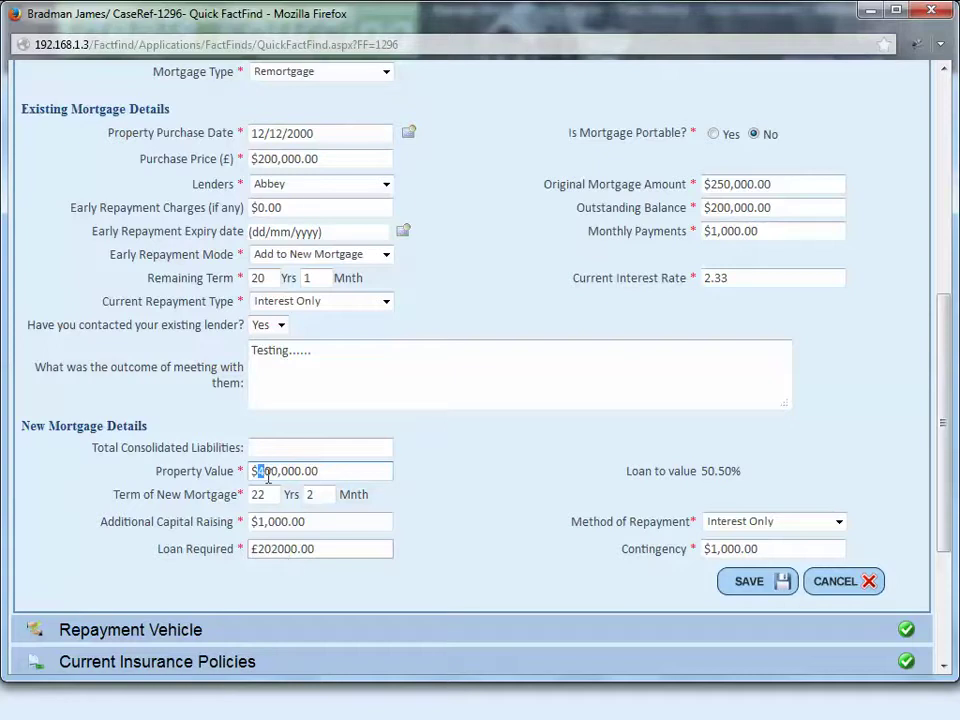
{"action": "left_click_drag", "start_coordinate": [341, 474], "coordinate": [251, 474]}
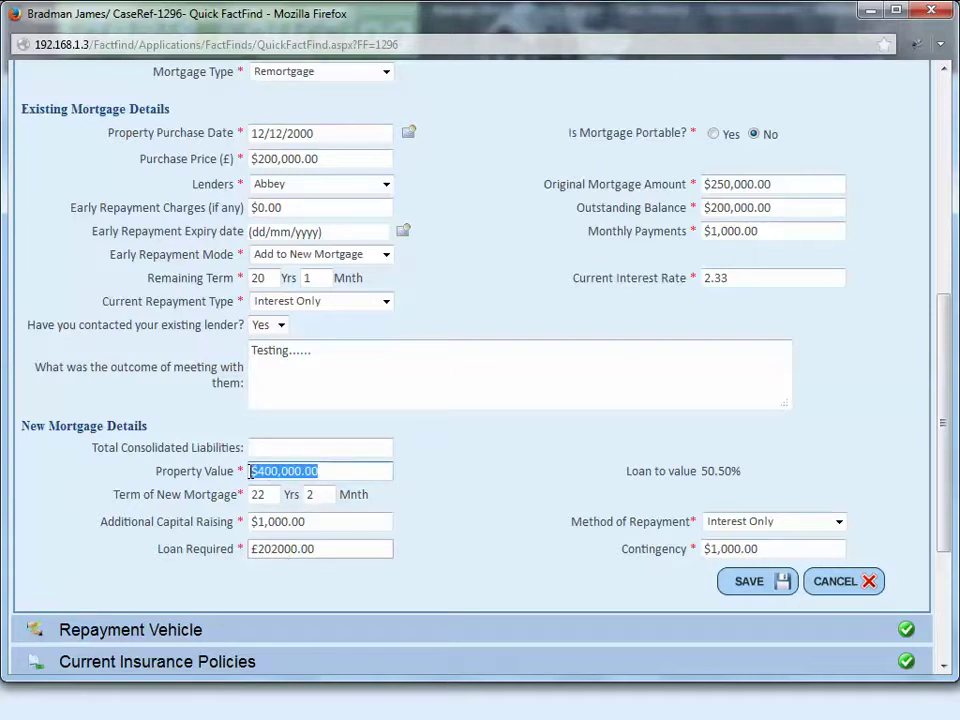
{"action": "type", "text": "30"}
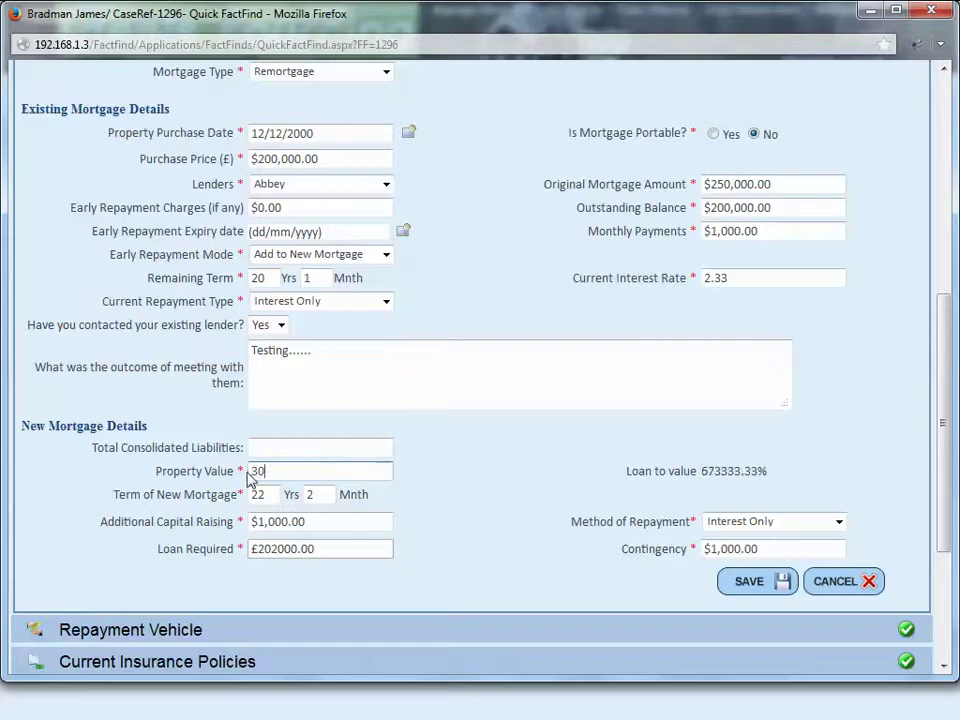
{"action": "type", "text": "0000"}
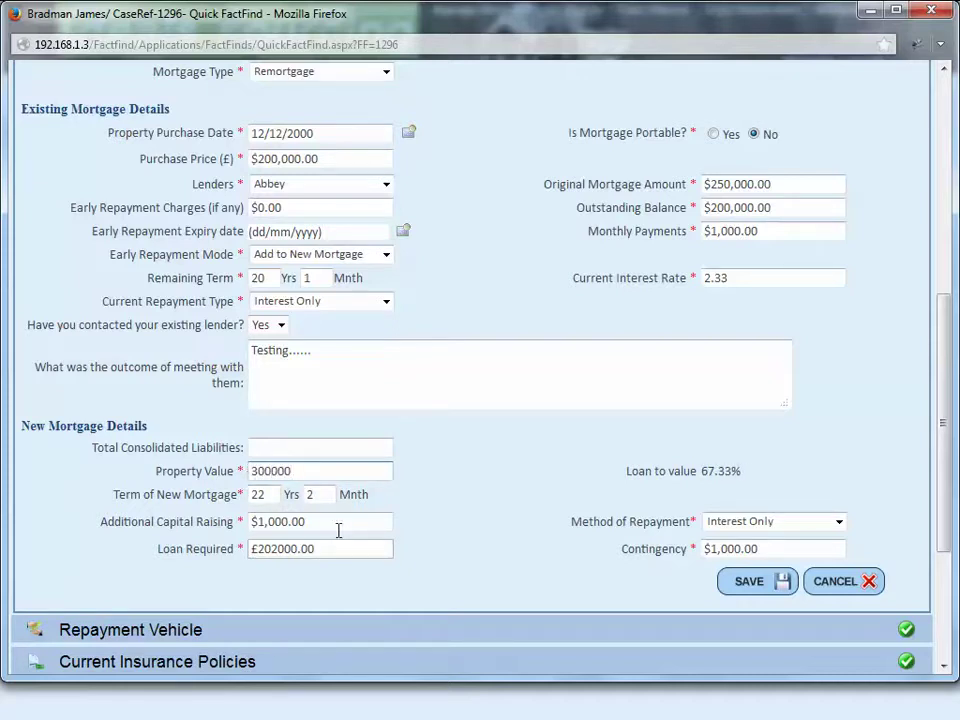
{"action": "left_click", "coordinate": [617, 605]}
{"action": "left_click", "coordinate": [318, 522]}
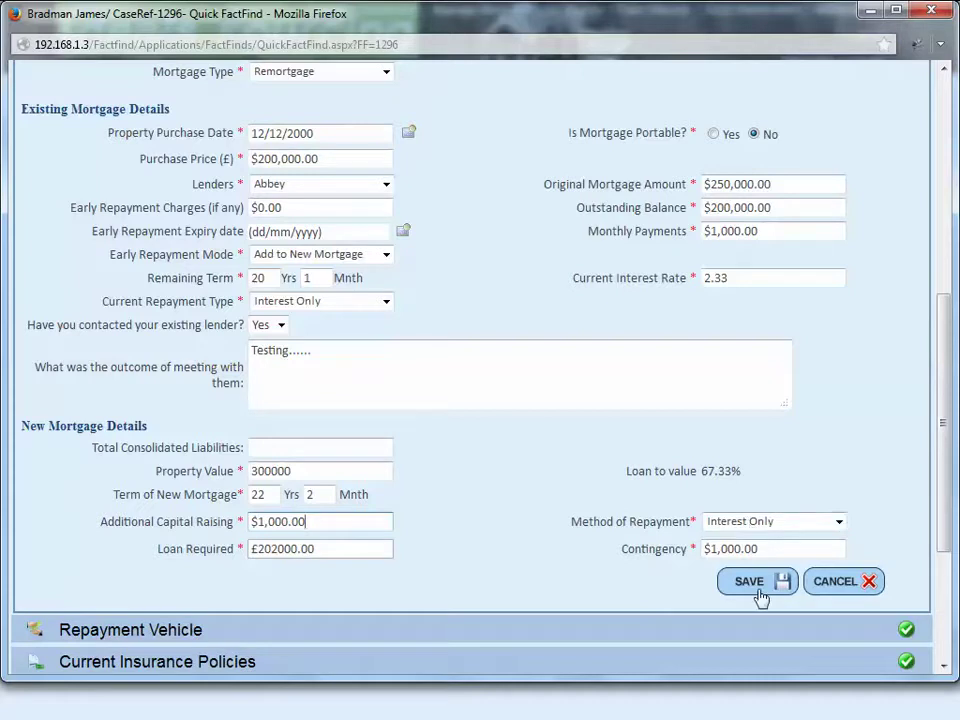
{"action": "left_click", "coordinate": [395, 343]}
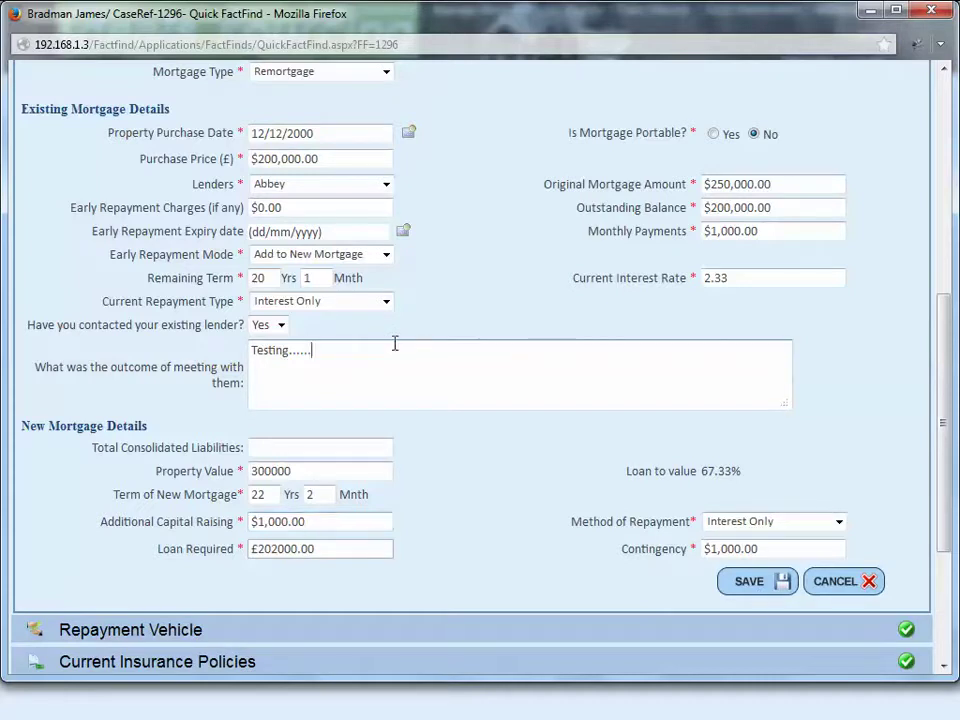
{"action": "left_click", "coordinate": [735, 581]}
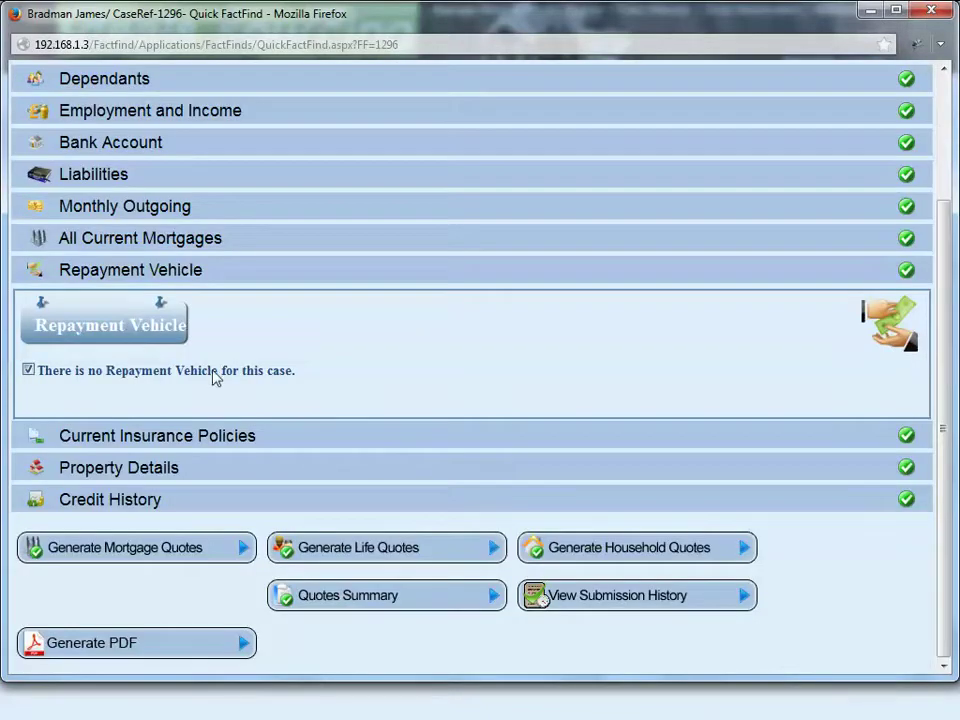
Step: Try the Add New Repayment form, then re-confirm the case has no repayment vehicle
{"action": "left_click", "coordinate": [212, 371]}
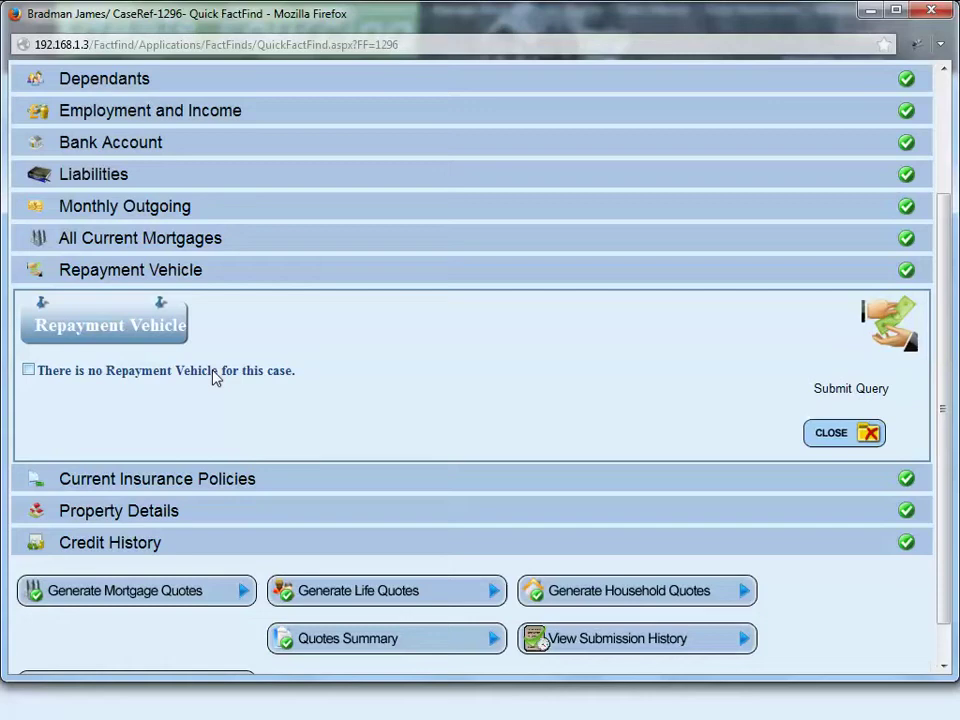
{"action": "left_click", "coordinate": [878, 395]}
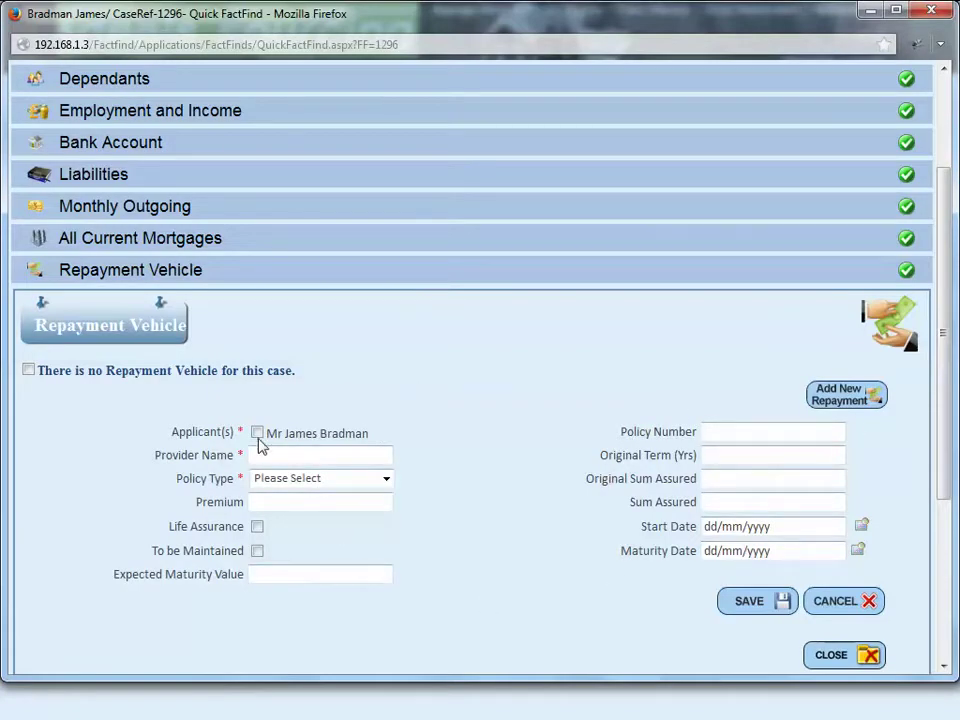
{"action": "left_click", "coordinate": [84, 373]}
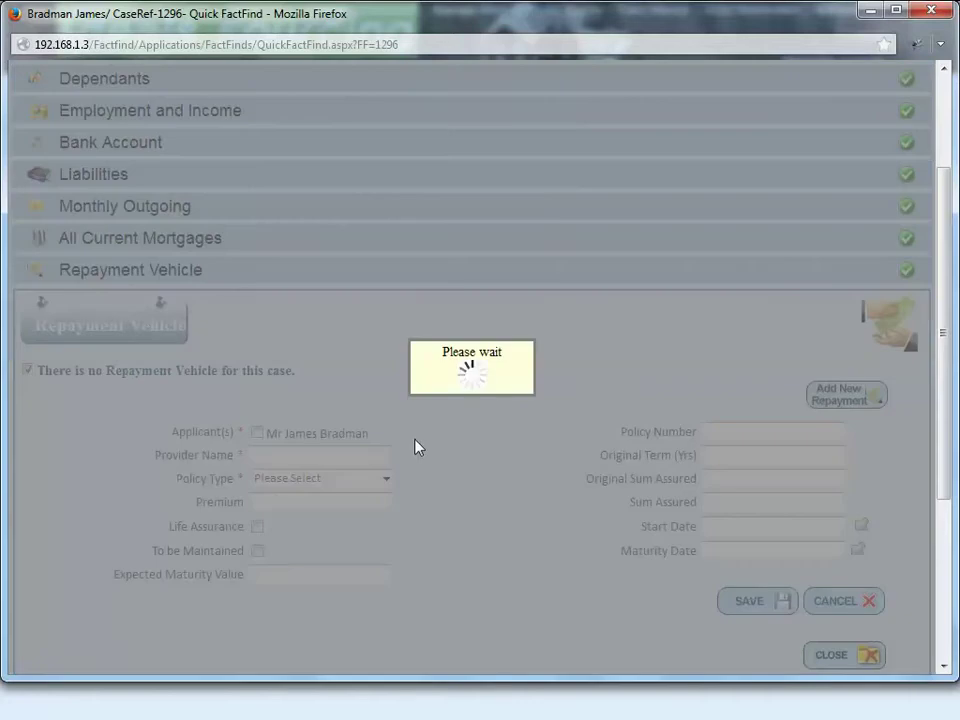
{"action": "scroll", "coordinate": [414, 446], "scroll_direction": "down", "scroll_amount": 4}
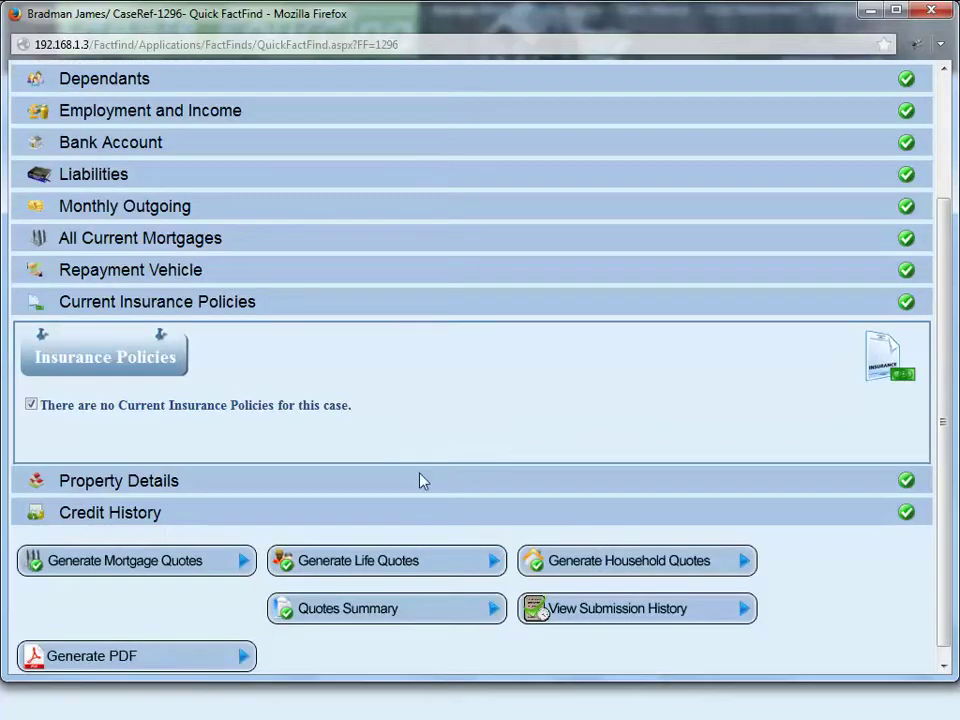
Step: Open an additional policy form and browse Policy Type and Type of Cover, then re-confirm no insurance policies
{"action": "left_click", "coordinate": [308, 407]}
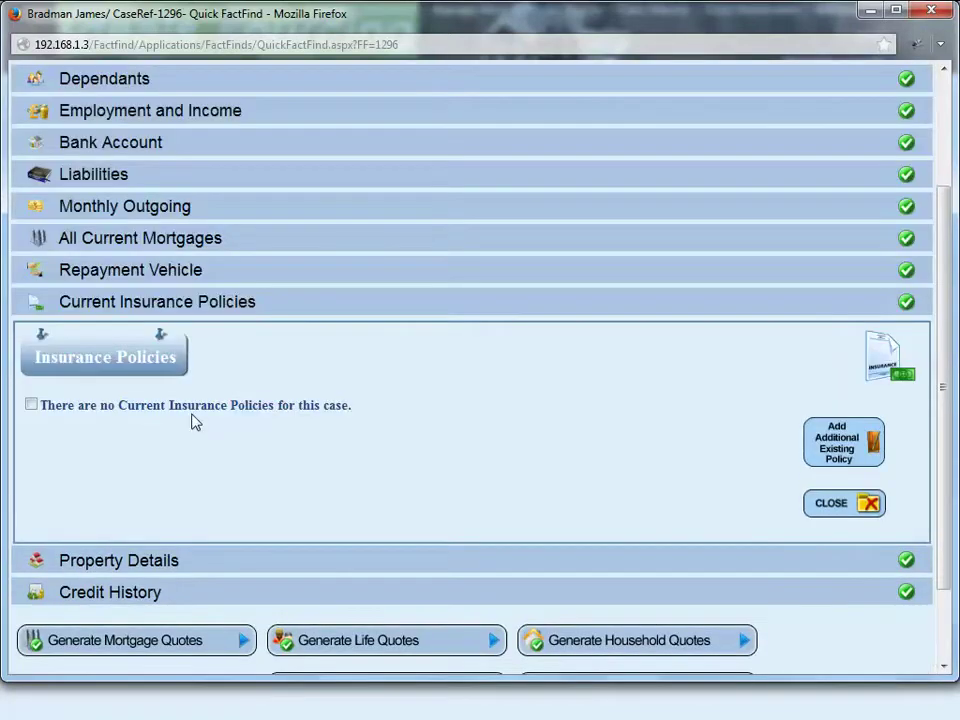
{"action": "left_click", "coordinate": [843, 440]}
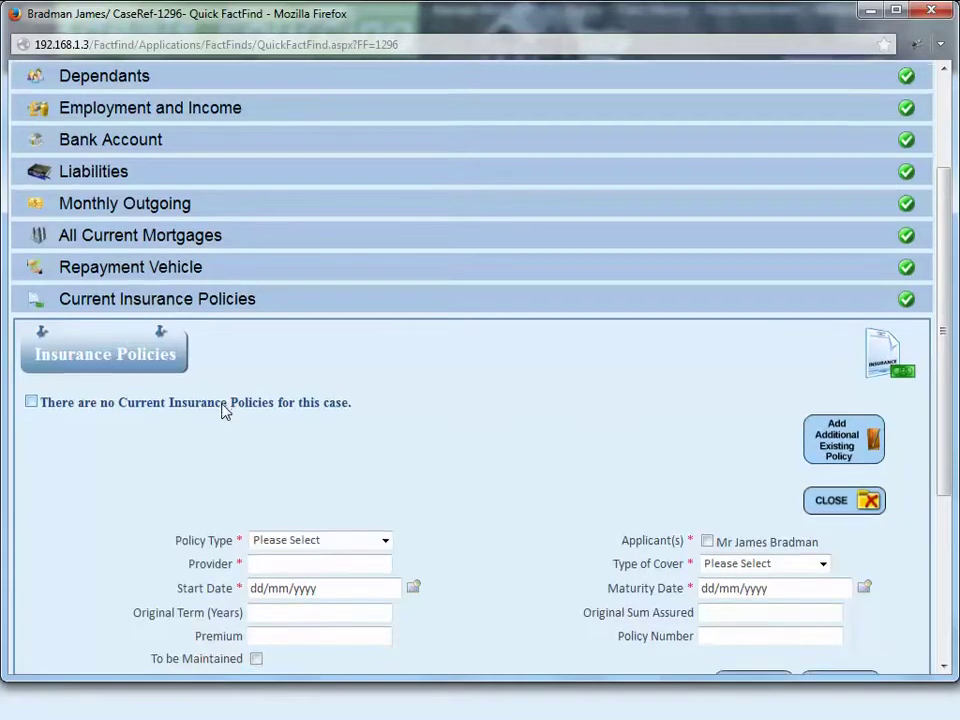
{"action": "scroll", "coordinate": [225, 409], "scroll_direction": "down", "scroll_amount": 4}
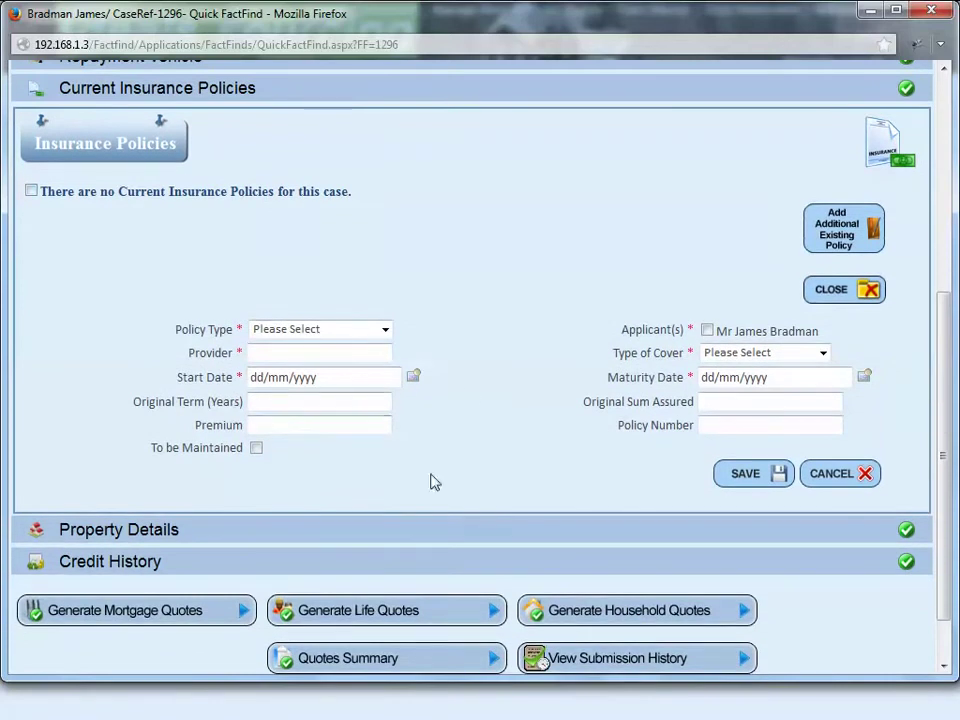
{"action": "left_click", "coordinate": [386, 329]}
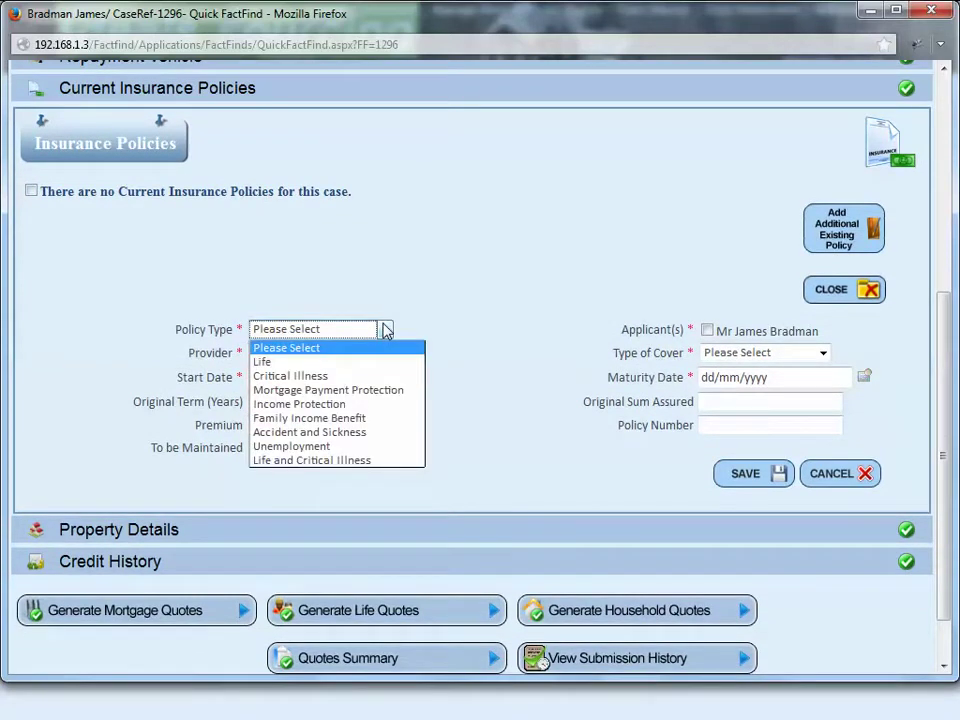
{"action": "left_click", "coordinate": [386, 331]}
{"action": "left_click", "coordinate": [820, 356]}
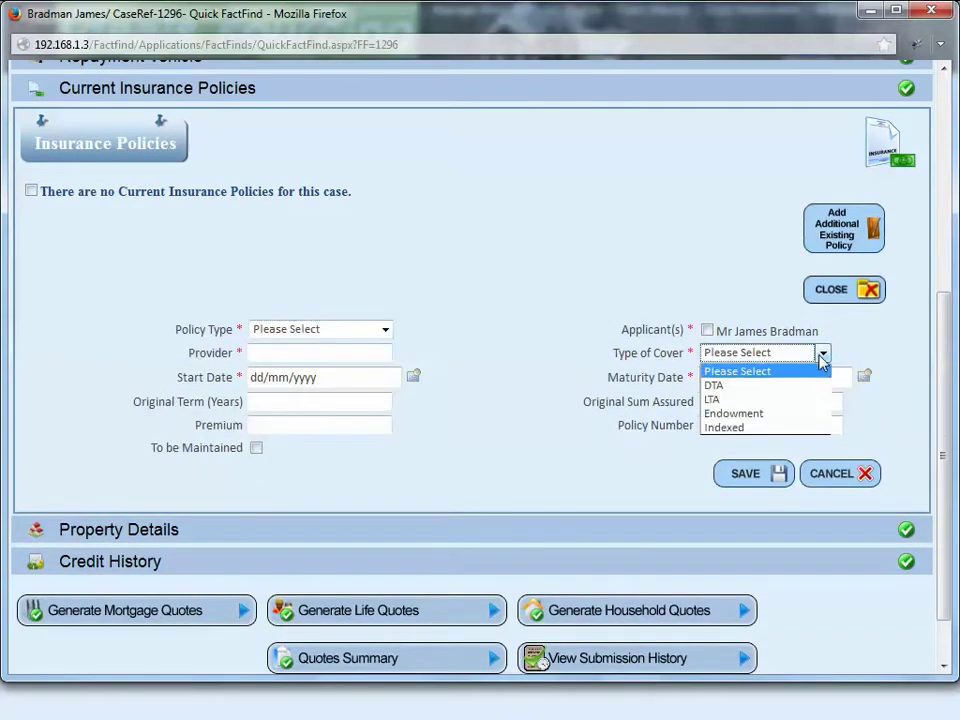
{"action": "left_click", "coordinate": [820, 356]}
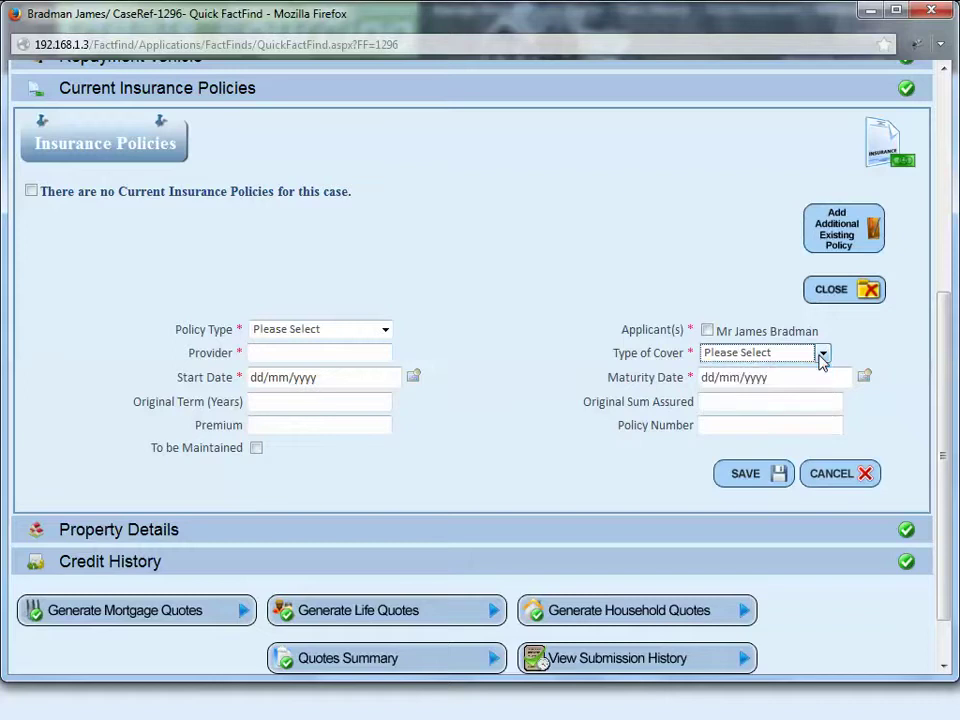
{"action": "left_click", "coordinate": [31, 191]}
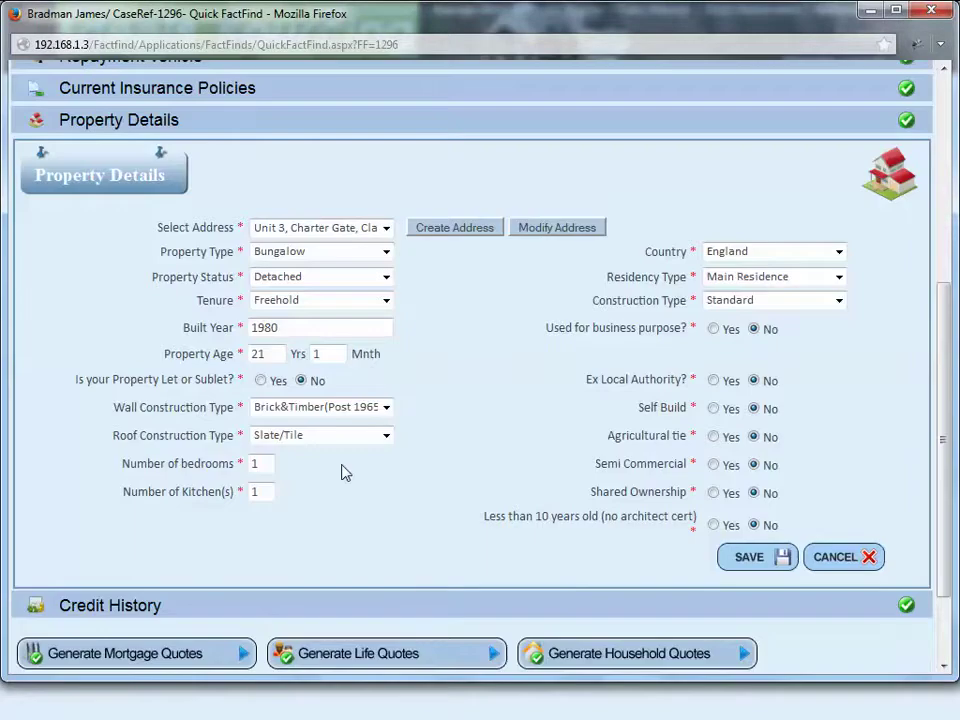
Step: Keep the Unit 3 address and Bungalow property type after checking the construction and status options
{"action": "left_click", "coordinate": [386, 230]}
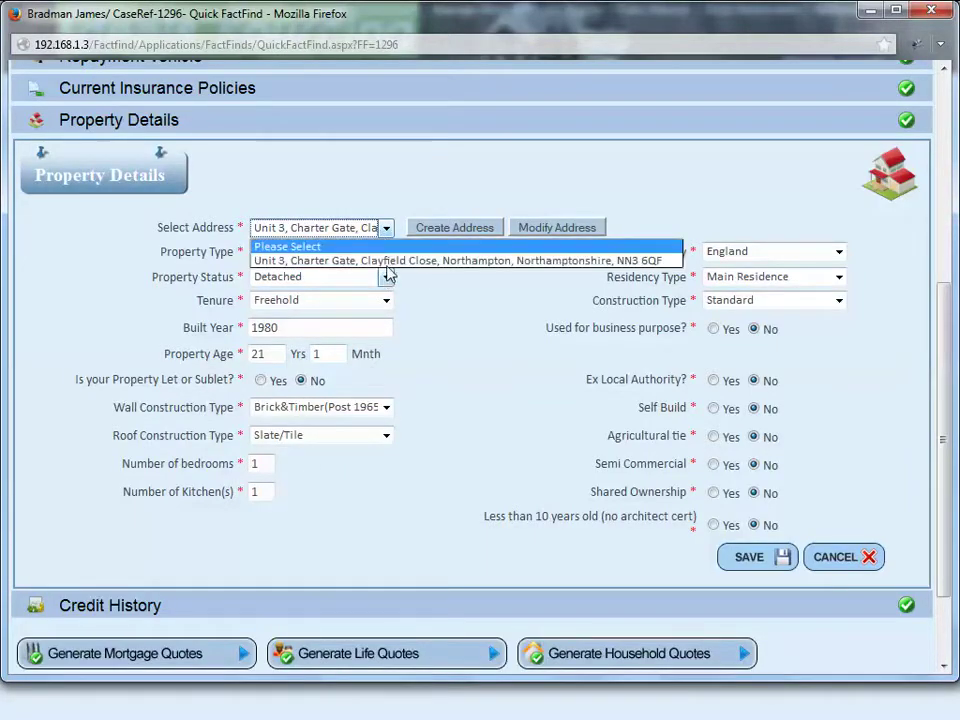
{"action": "left_click", "coordinate": [392, 262]}
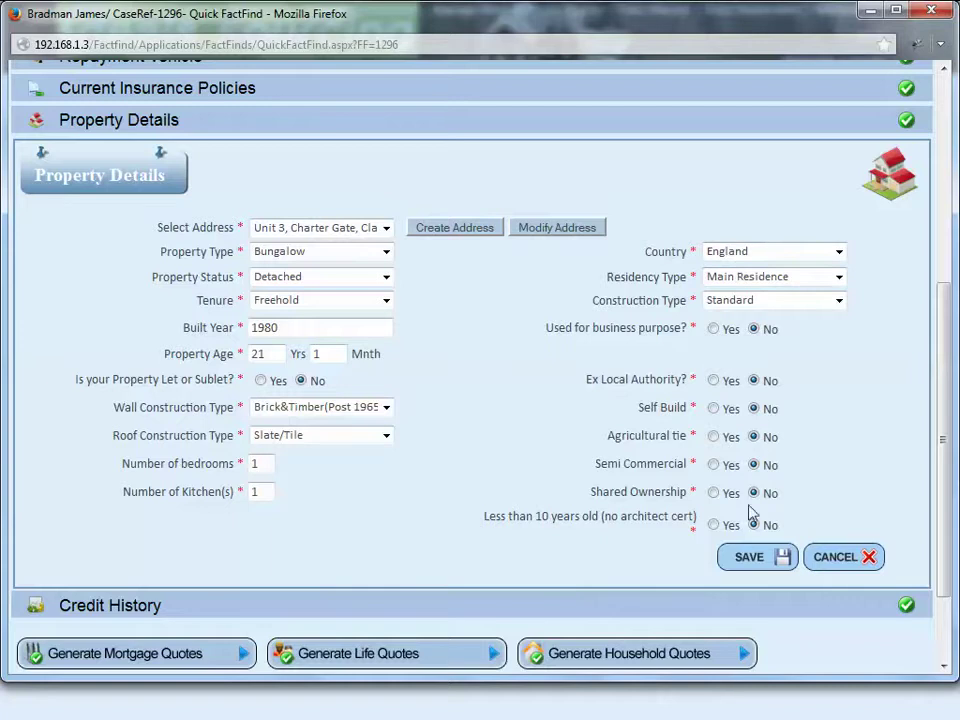
{"action": "left_click", "coordinate": [350, 494]}
{"action": "left_click", "coordinate": [387, 407]}
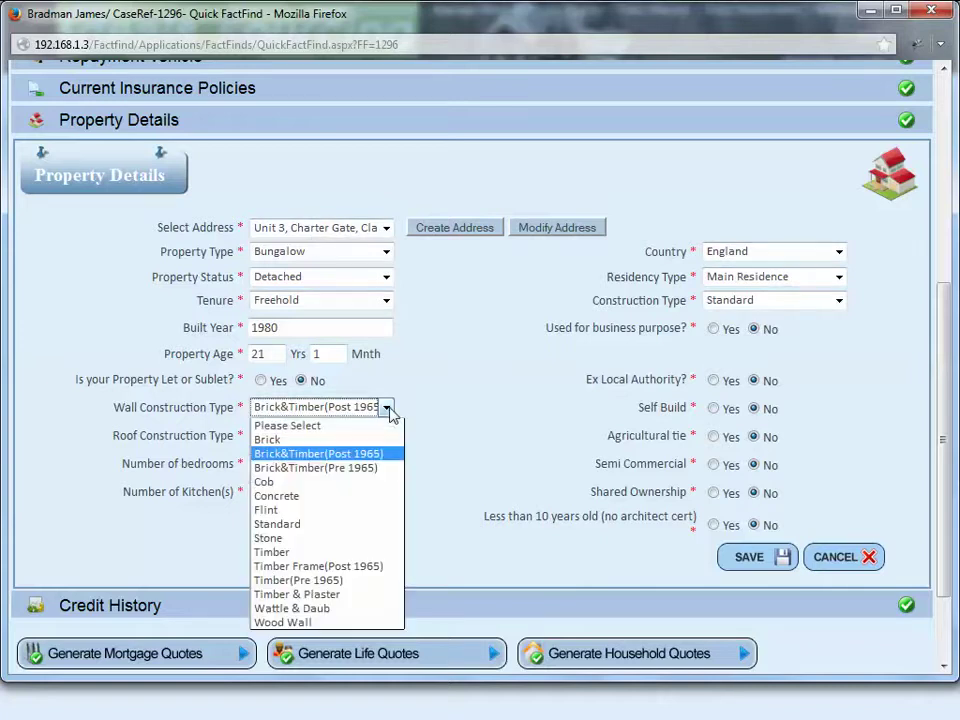
{"action": "left_click", "coordinate": [387, 407]}
{"action": "left_click", "coordinate": [387, 436]}
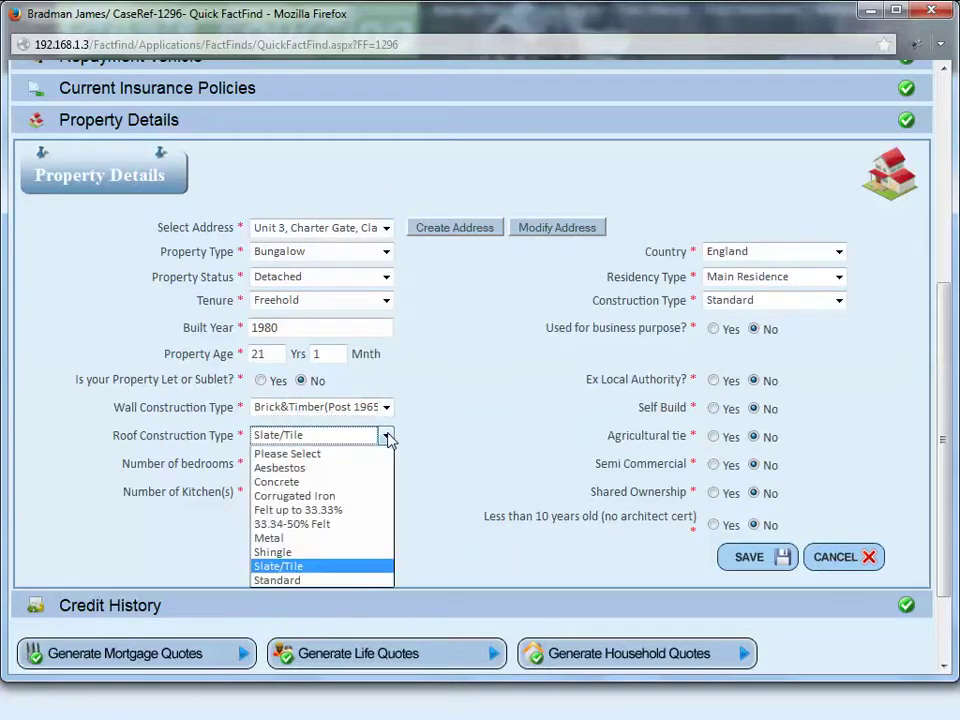
{"action": "left_click", "coordinate": [387, 436]}
{"action": "left_click", "coordinate": [386, 278]}
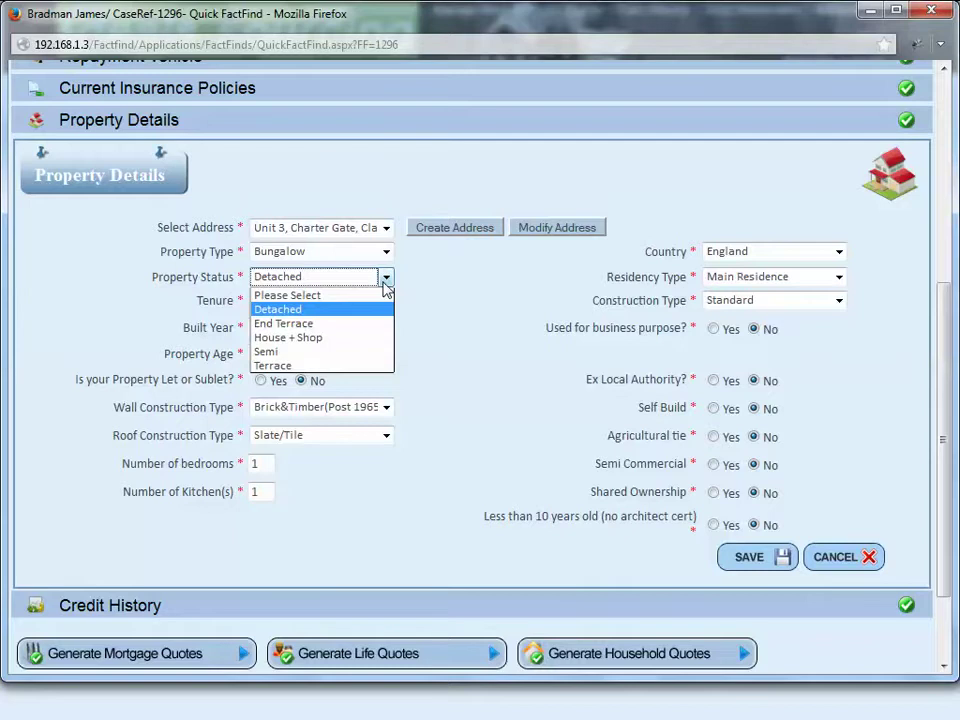
{"action": "left_click", "coordinate": [386, 280]}
{"action": "left_click", "coordinate": [386, 251]}
{"action": "left_click", "coordinate": [386, 251]}
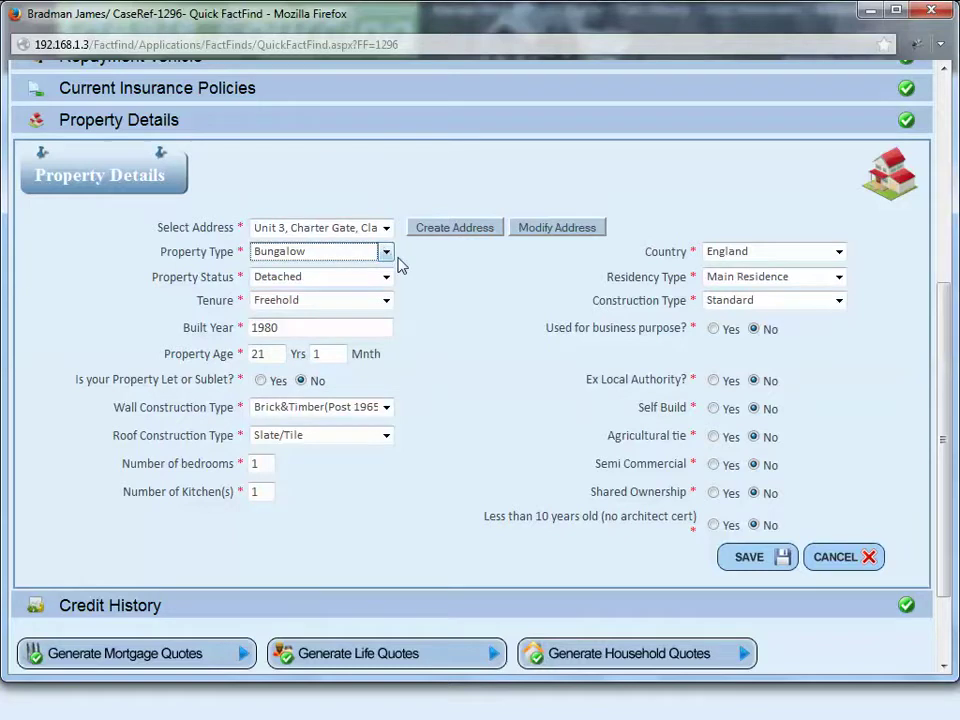
Step: Keep Main Residence, England and Standard construction, then save the property details
{"action": "left_click", "coordinate": [810, 286]}
{"action": "left_click", "coordinate": [810, 285]}
{"action": "left_click", "coordinate": [841, 254]}
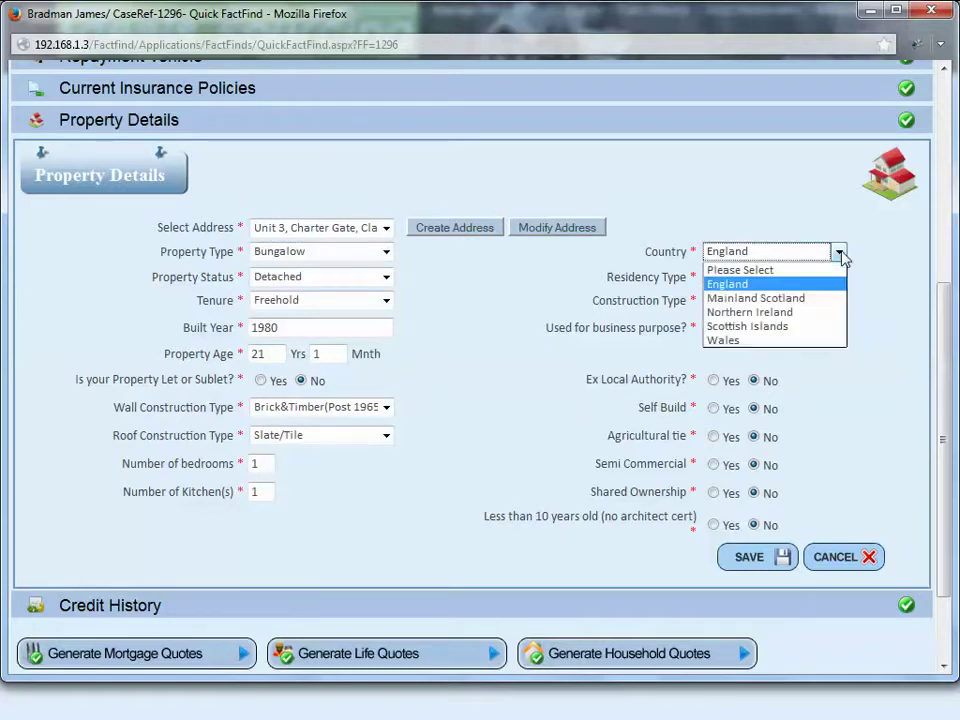
{"action": "left_click", "coordinate": [841, 254]}
{"action": "left_click", "coordinate": [838, 300]}
{"action": "left_click", "coordinate": [838, 300]}
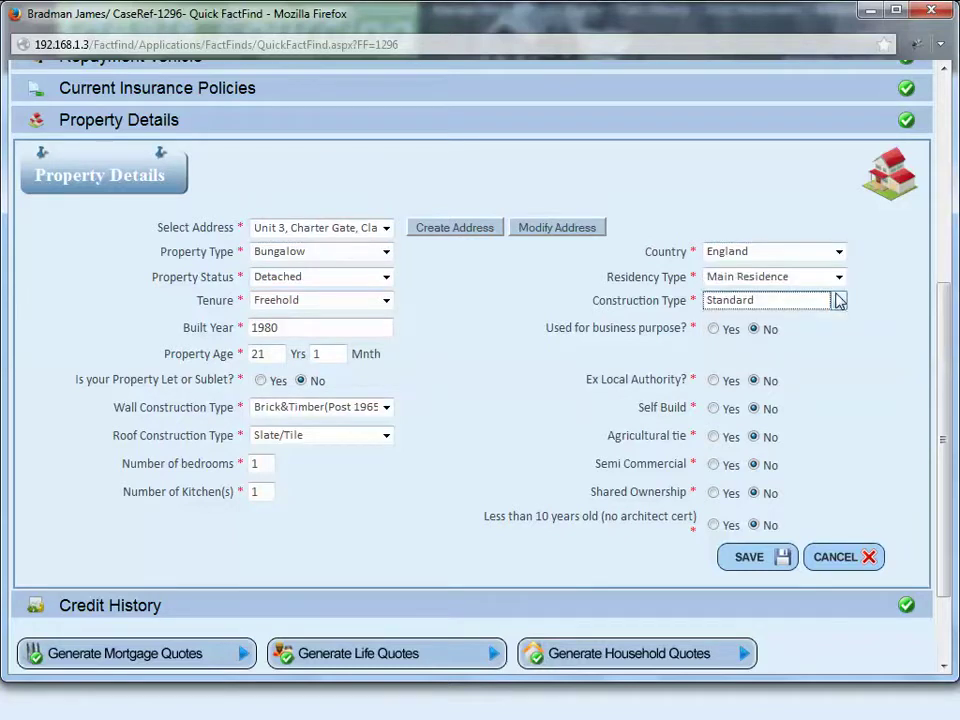
{"action": "left_click", "coordinate": [748, 560]}
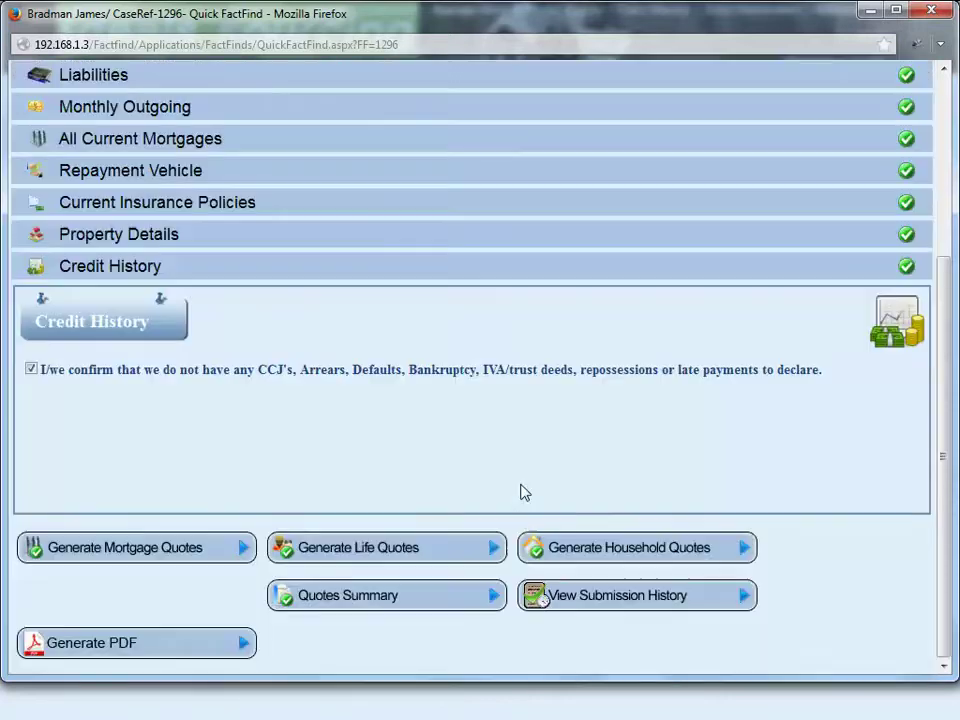
Step: Withdraw the no-adverse-credit declaration and add blank CCJ and arrears entries
{"action": "left_click", "coordinate": [180, 378]}
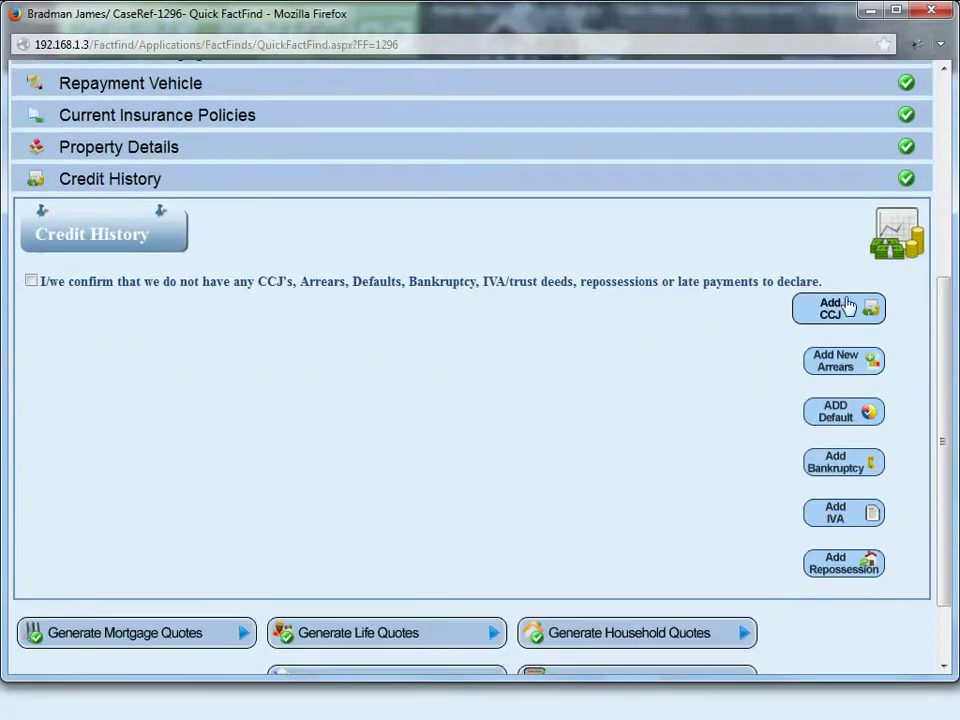
{"action": "left_click", "coordinate": [831, 309]}
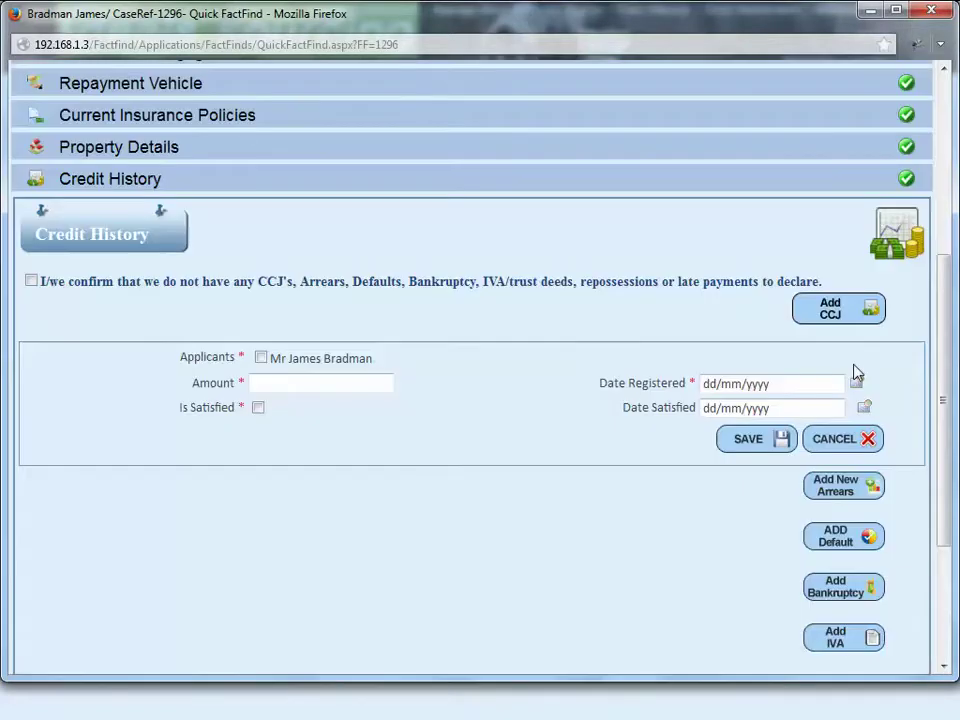
{"action": "scroll", "coordinate": [853, 311], "scroll_direction": "down", "scroll_amount": 4}
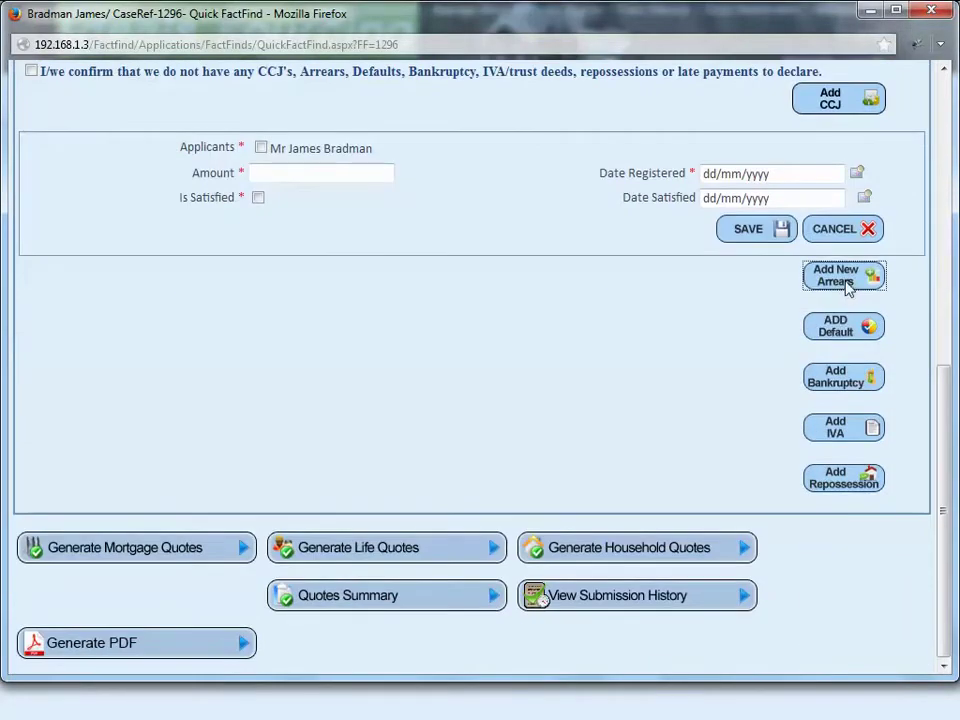
{"action": "left_click", "coordinate": [846, 283]}
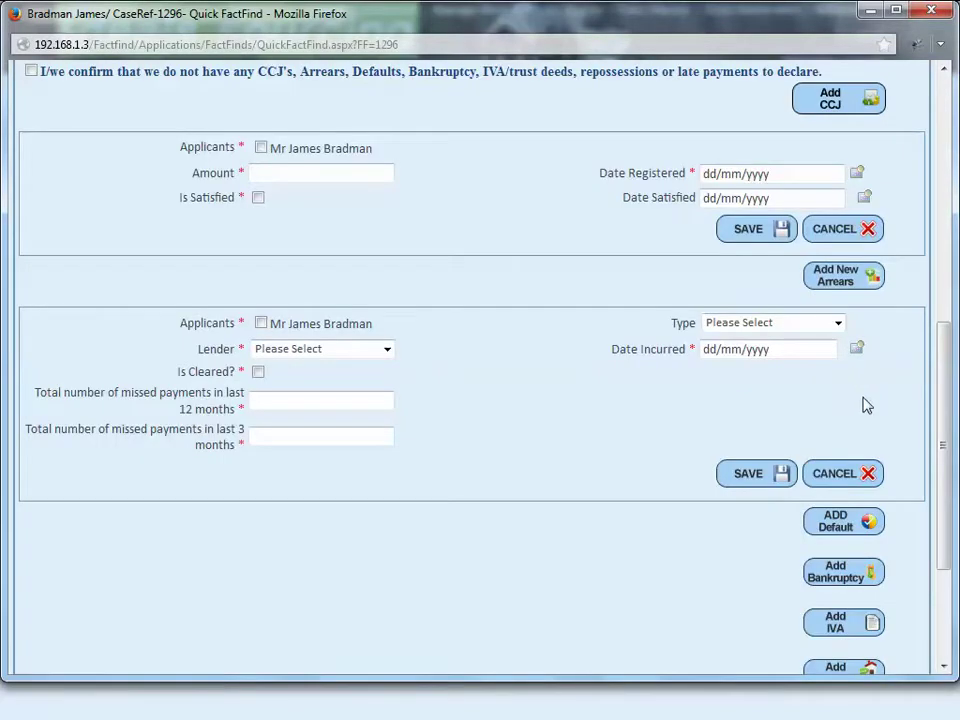
Step: Leave the arrears type and lender unset, then add a blank default entry
{"action": "left_click", "coordinate": [836, 323]}
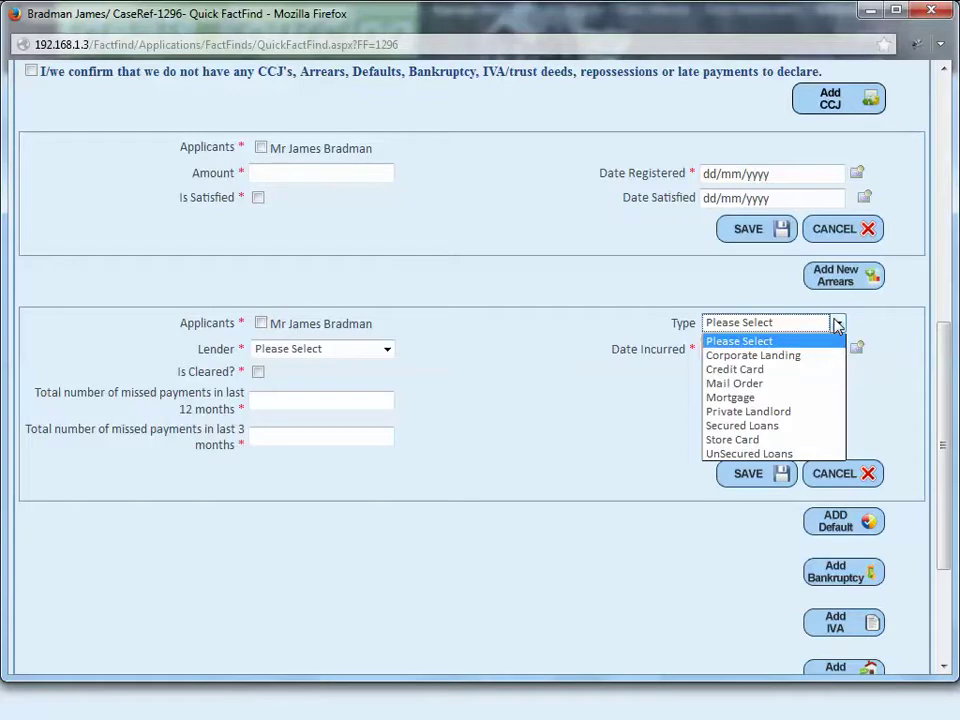
{"action": "left_click", "coordinate": [836, 323]}
{"action": "left_click", "coordinate": [388, 350]}
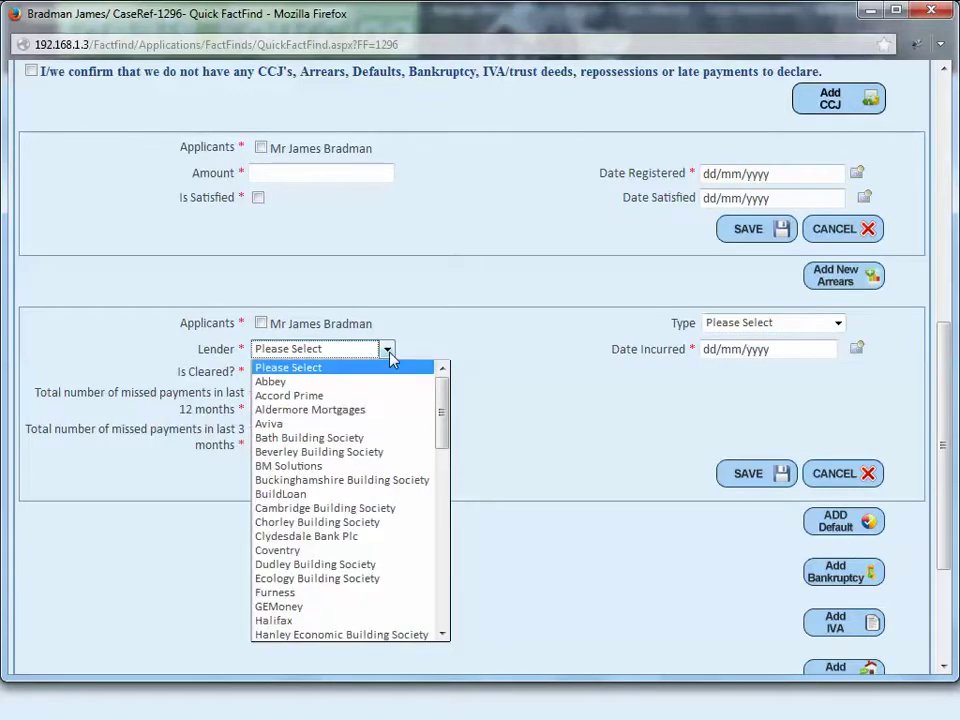
{"action": "mouse_move", "coordinate": [442, 415]}
{"action": "left_mouse_down"}
{"action": "mouse_move", "coordinate": [452, 589]}
{"action": "mouse_move", "coordinate": [444, 390]}
{"action": "left_mouse_up"}
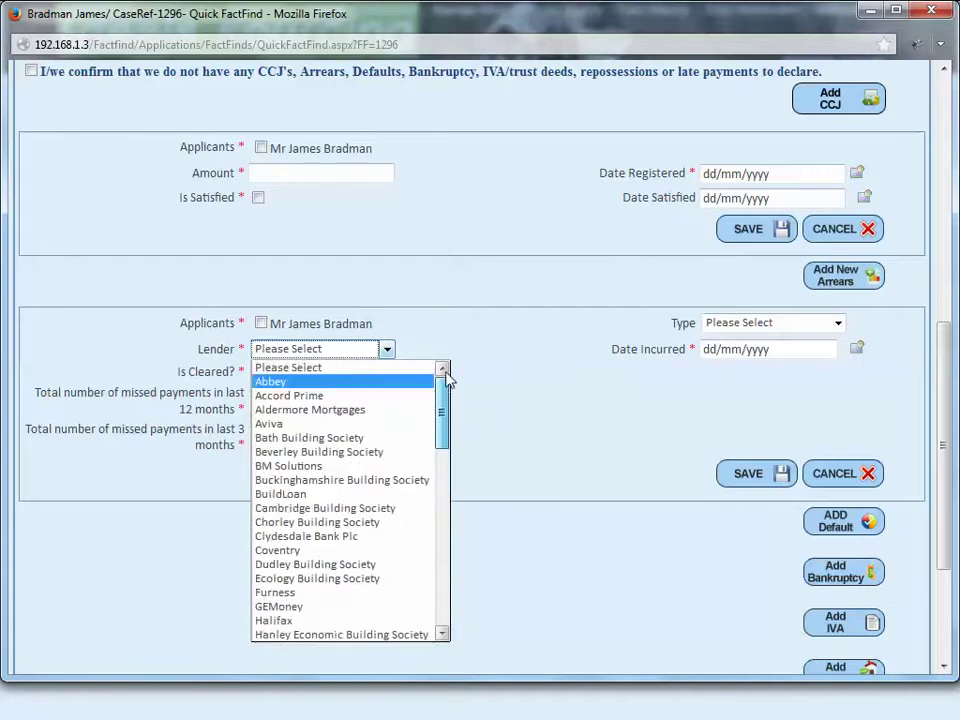
{"action": "left_click", "coordinate": [595, 412]}
{"action": "left_click", "coordinate": [822, 521]}
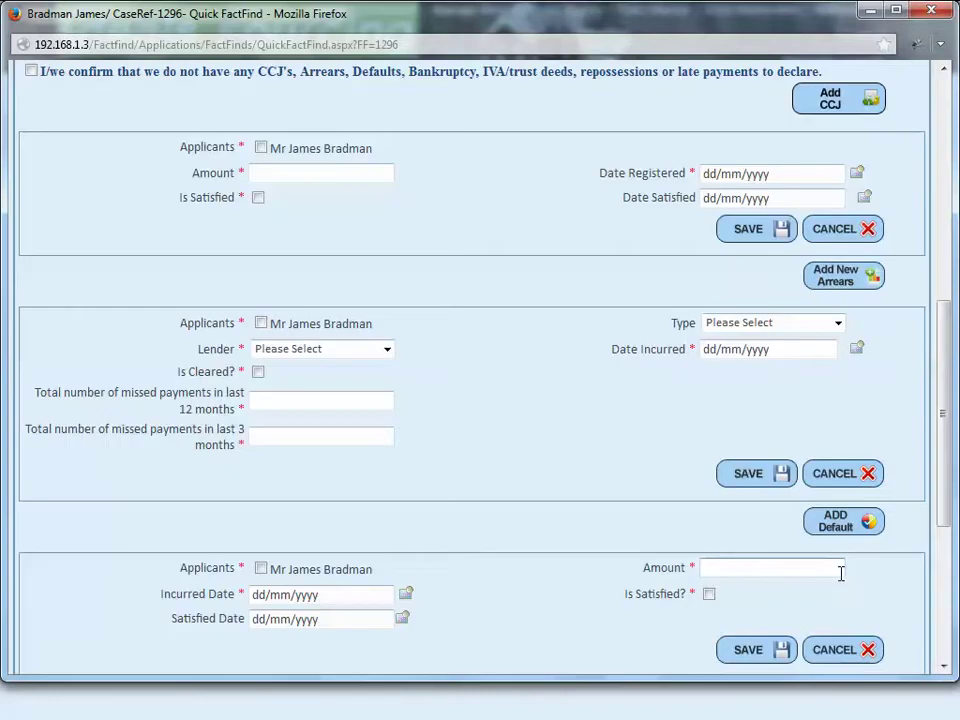
{"action": "scroll", "coordinate": [840, 575], "scroll_direction": "down", "scroll_amount": 2}
{"action": "scroll", "coordinate": [840, 573], "scroll_direction": "down", "scroll_amount": 1}
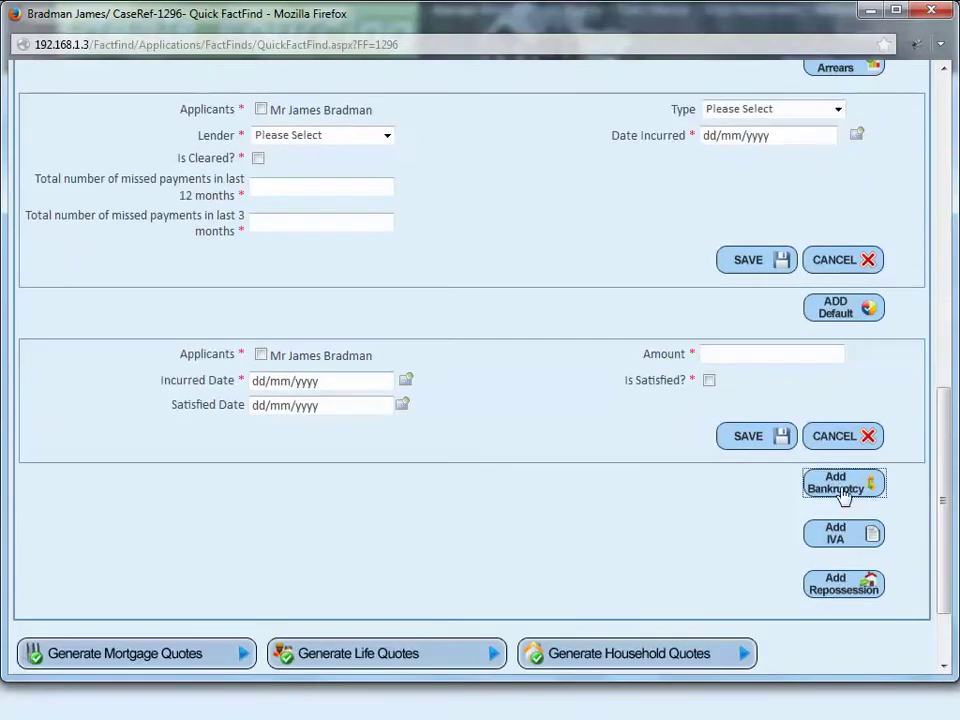
Step: Add blank bankruptcy, IVA and repossession entries, then return to the Credit History header
{"action": "left_click", "coordinate": [833, 492]}
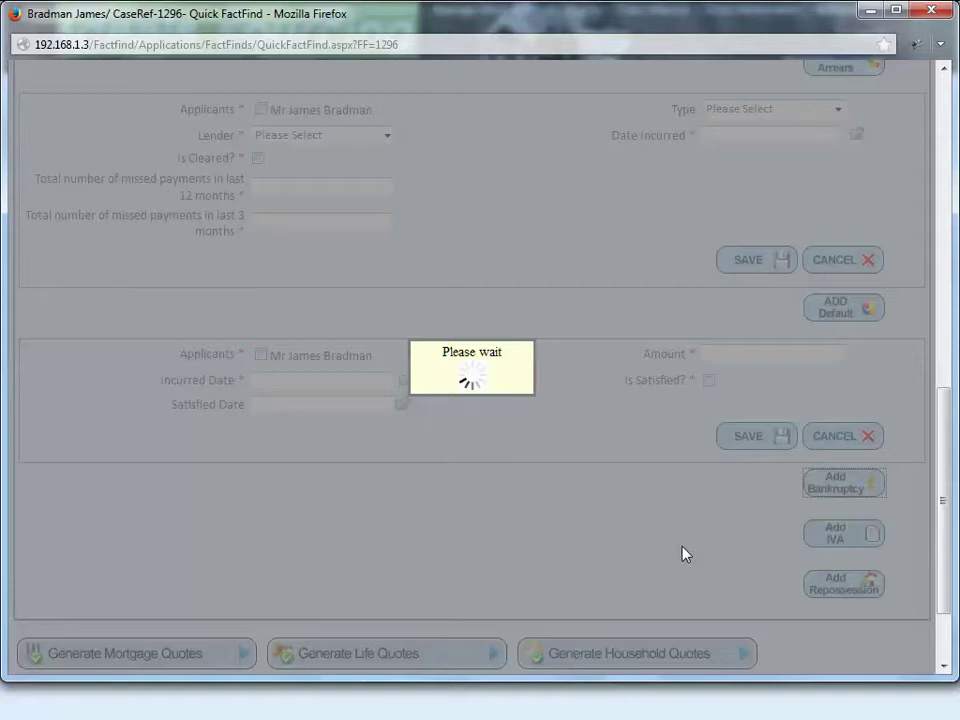
{"action": "scroll", "coordinate": [684, 554], "scroll_direction": "down", "scroll_amount": 3}
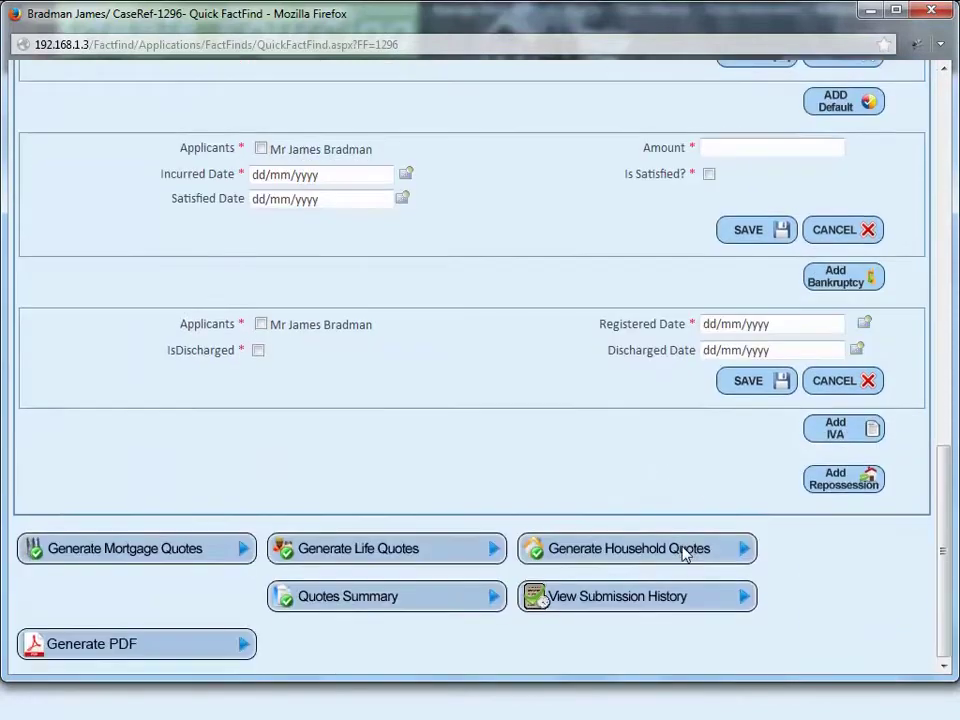
{"action": "left_click", "coordinate": [820, 436]}
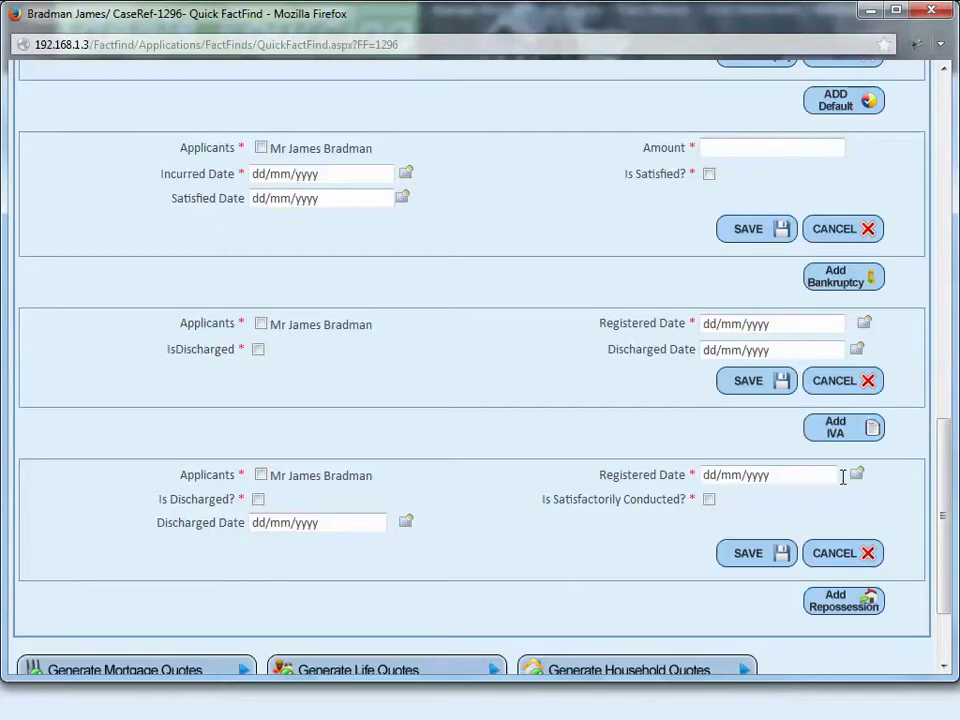
{"action": "scroll", "coordinate": [866, 531], "scroll_direction": "down", "scroll_amount": 1}
{"action": "scroll", "coordinate": [866, 535], "scroll_direction": "down", "scroll_amount": 1}
{"action": "left_click", "coordinate": [862, 484]}
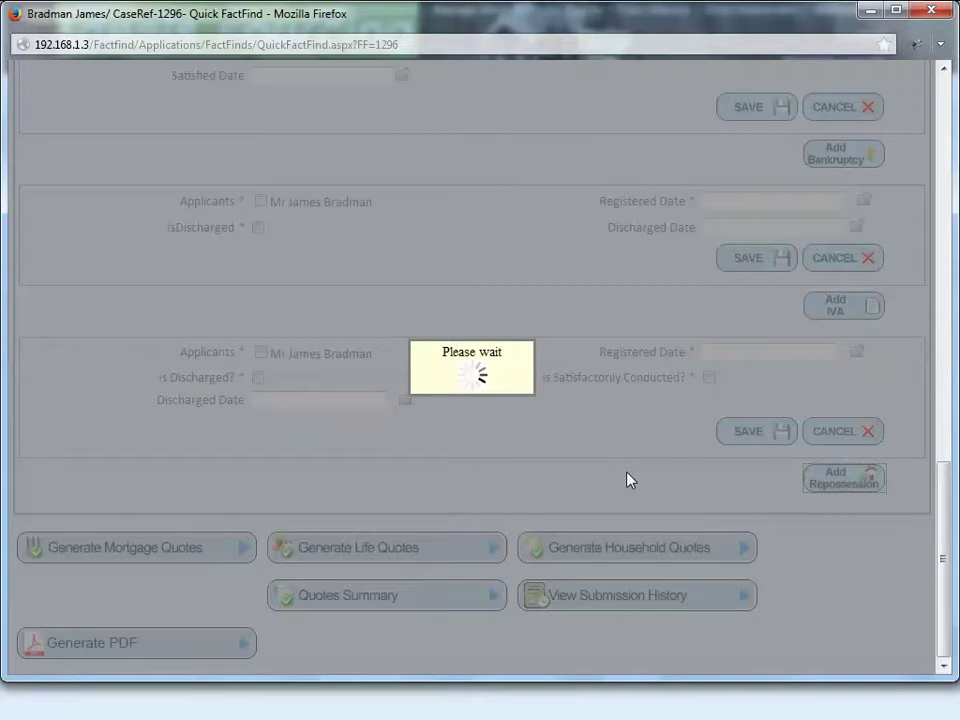
{"action": "scroll", "coordinate": [628, 485], "scroll_direction": "down", "scroll_amount": 2}
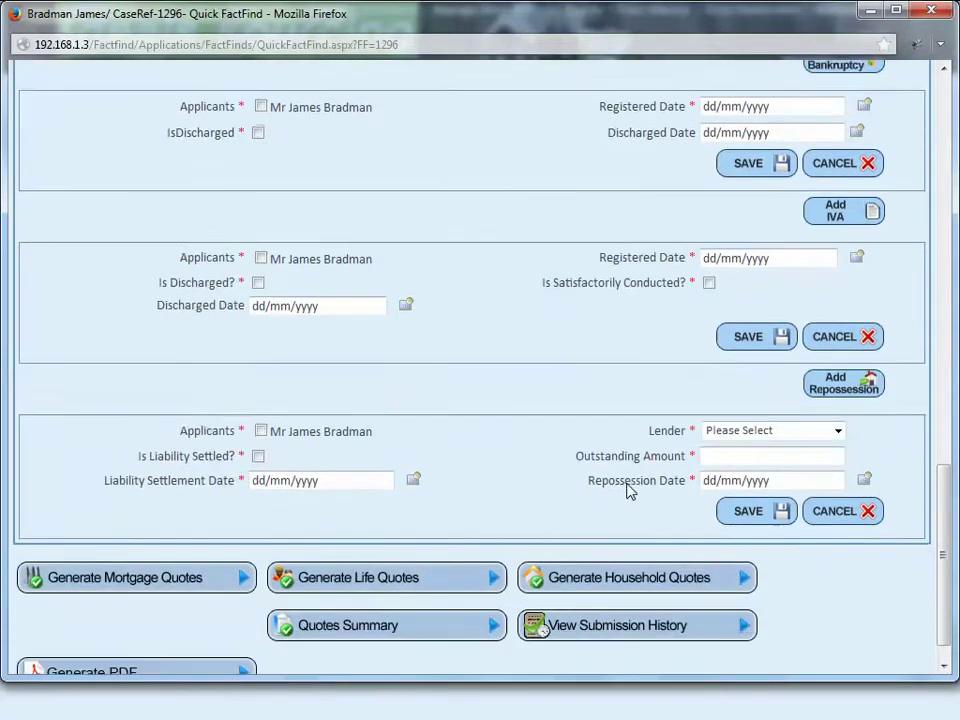
{"action": "scroll", "coordinate": [628, 490], "scroll_direction": "up", "scroll_amount": 5}
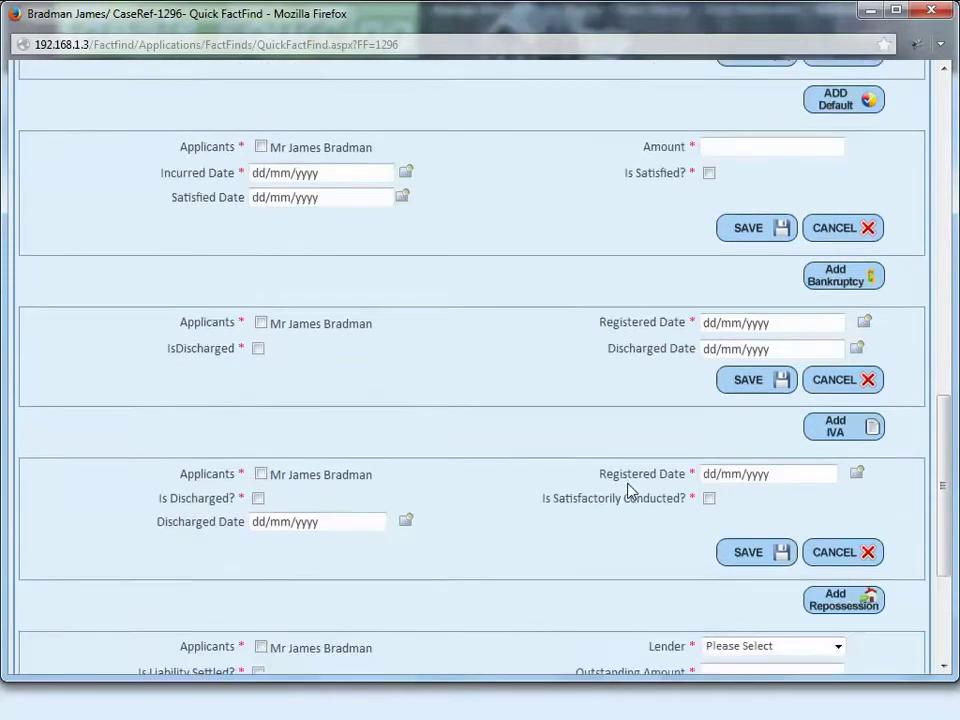
{"action": "scroll", "coordinate": [628, 490], "scroll_direction": "up", "scroll_amount": 14}
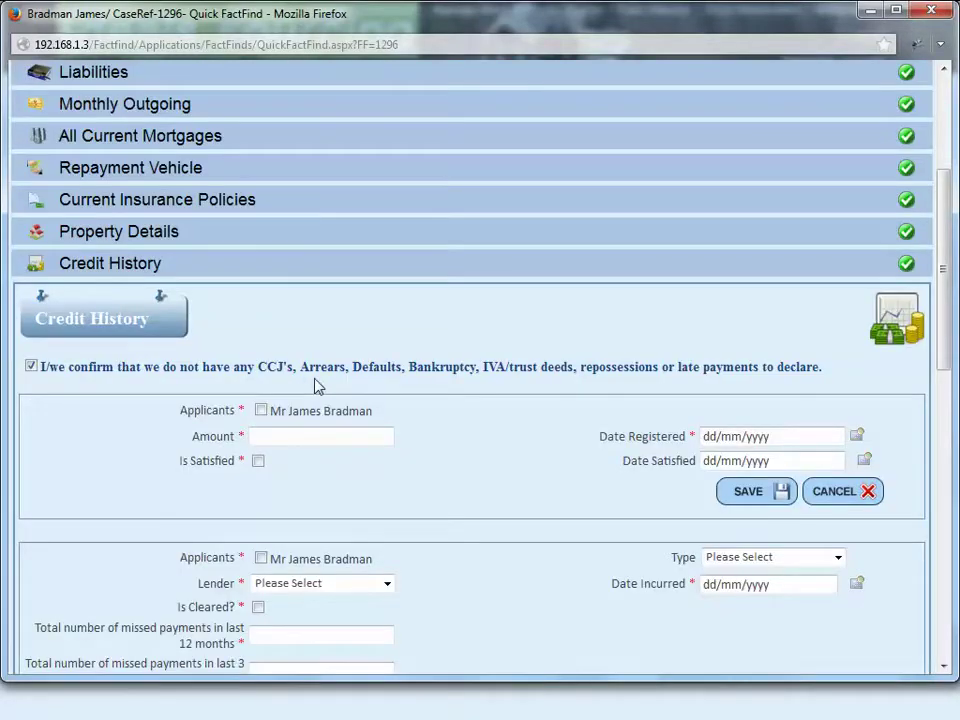
Step: Collapse Credit History and generate the Application Tracker from the Mortgage Documents list
{"action": "left_click", "coordinate": [689, 268]}
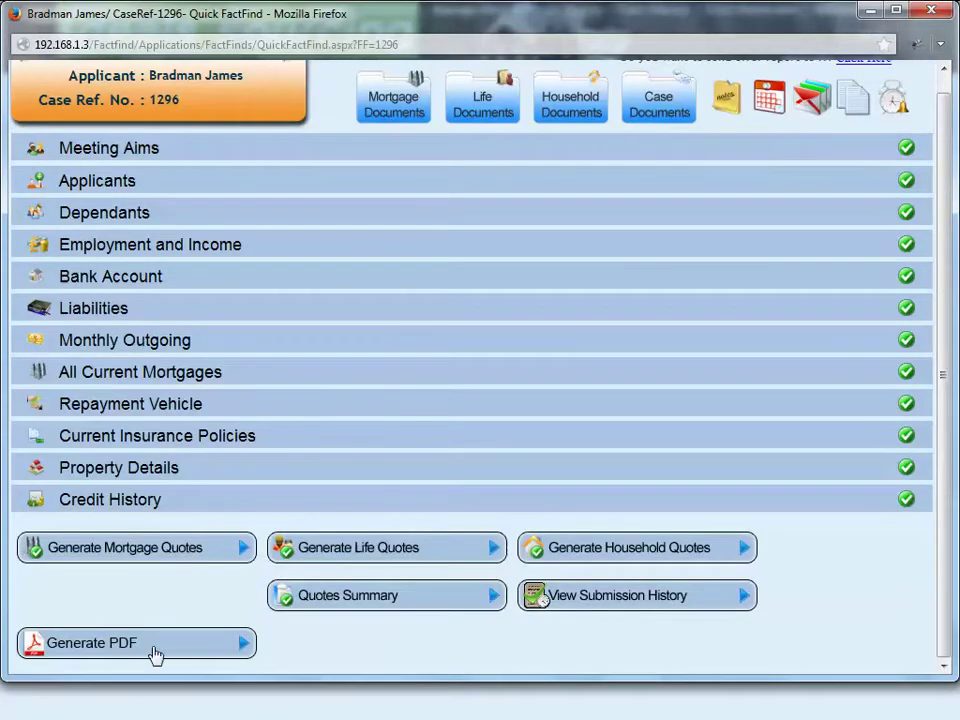
{"action": "left_click", "coordinate": [388, 106]}
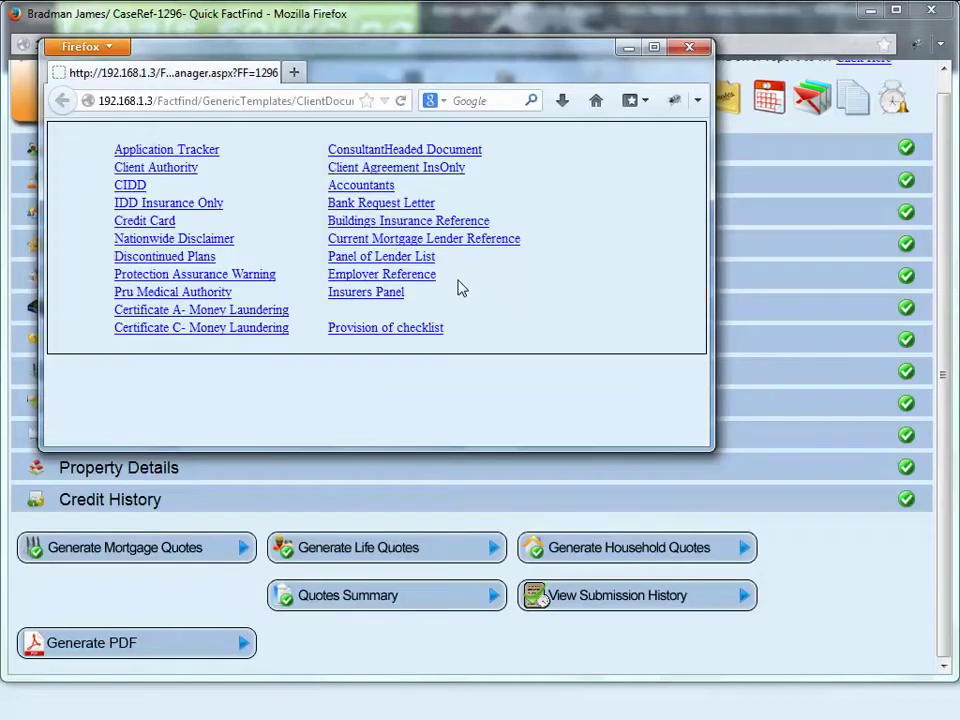
{"action": "left_click", "coordinate": [185, 157]}
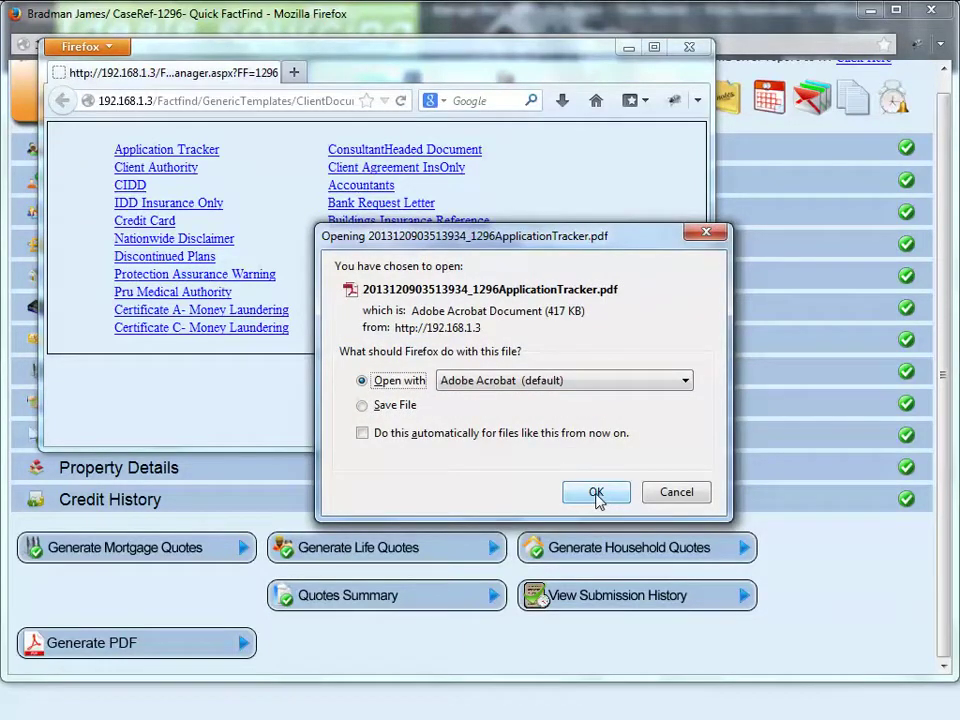
Step: Open the Application Tracker PDF in Acrobat, read down to the advisor information, then minimize Acrobat
{"action": "left_click", "coordinate": [595, 495]}
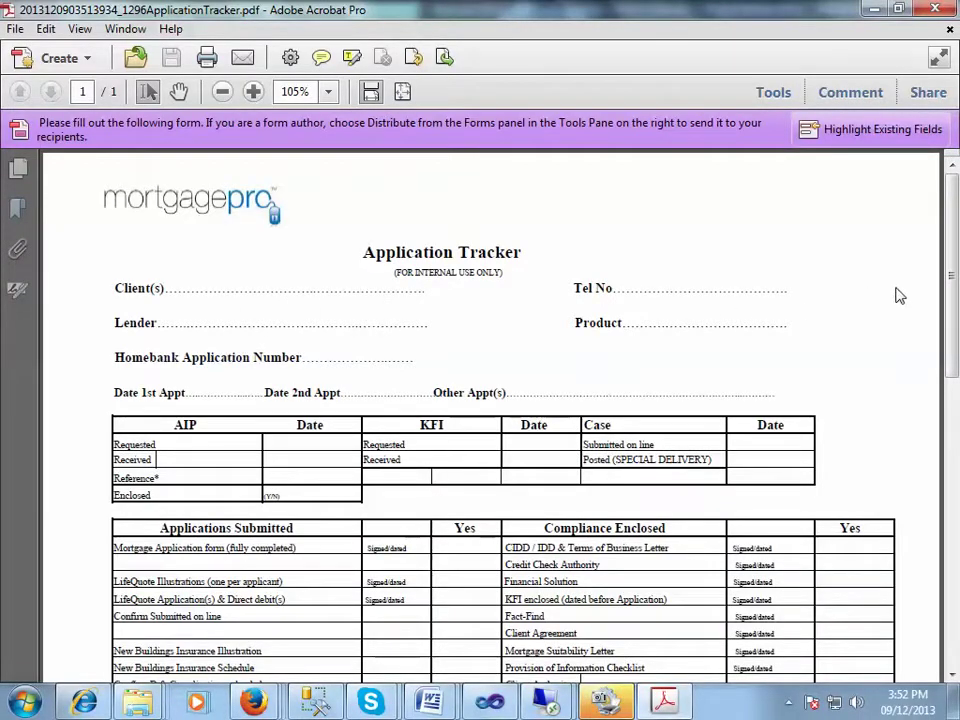
{"action": "scroll", "coordinate": [897, 296], "scroll_direction": "down", "scroll_amount": 5}
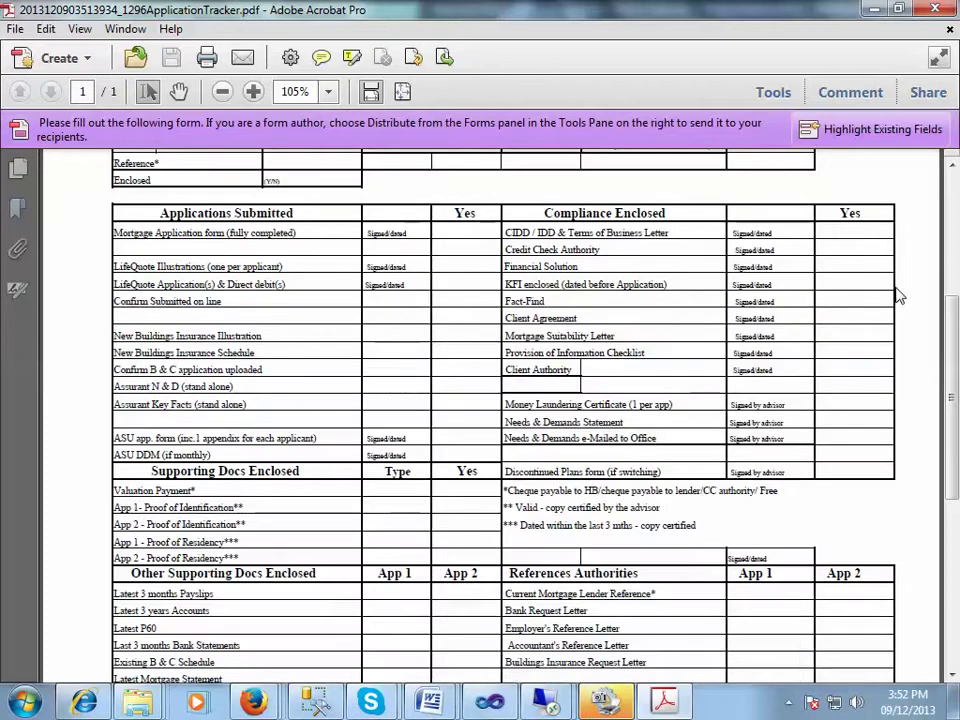
{"action": "scroll", "coordinate": [871, 429], "scroll_direction": "down", "scroll_amount": 3}
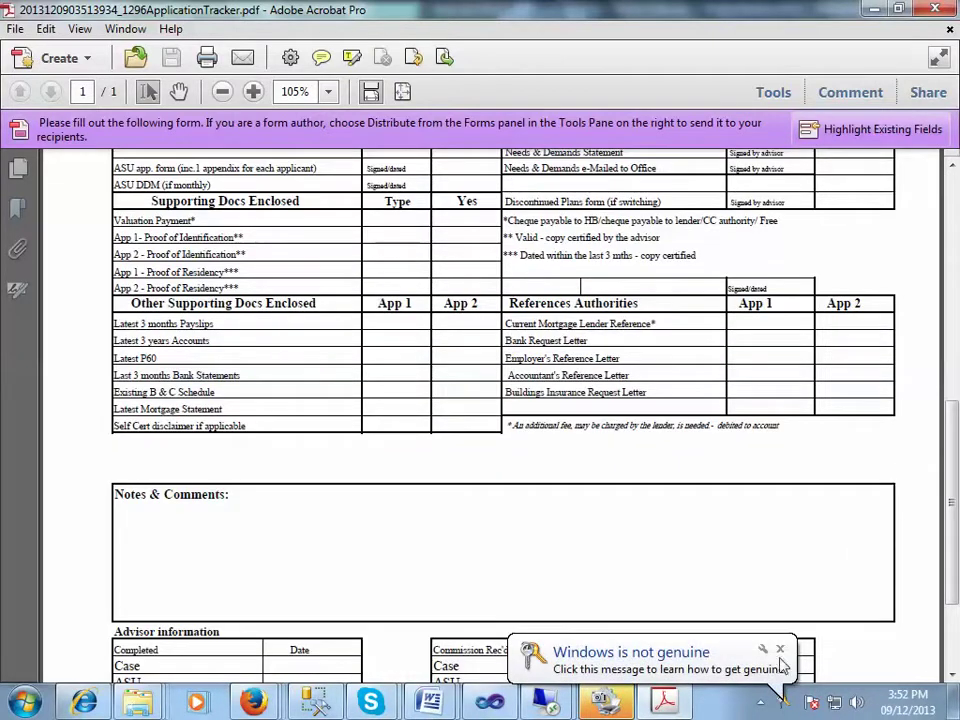
{"action": "left_click", "coordinate": [780, 649]}
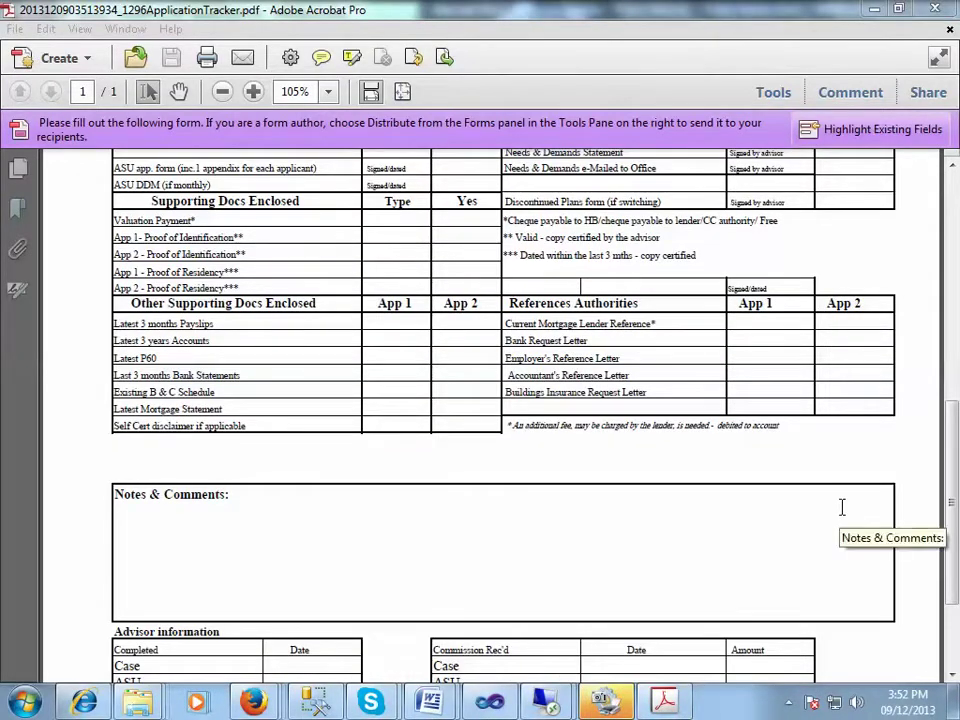
{"action": "left_click", "coordinate": [921, 467]}
{"action": "scroll", "coordinate": [921, 467], "scroll_direction": "down", "scroll_amount": 3}
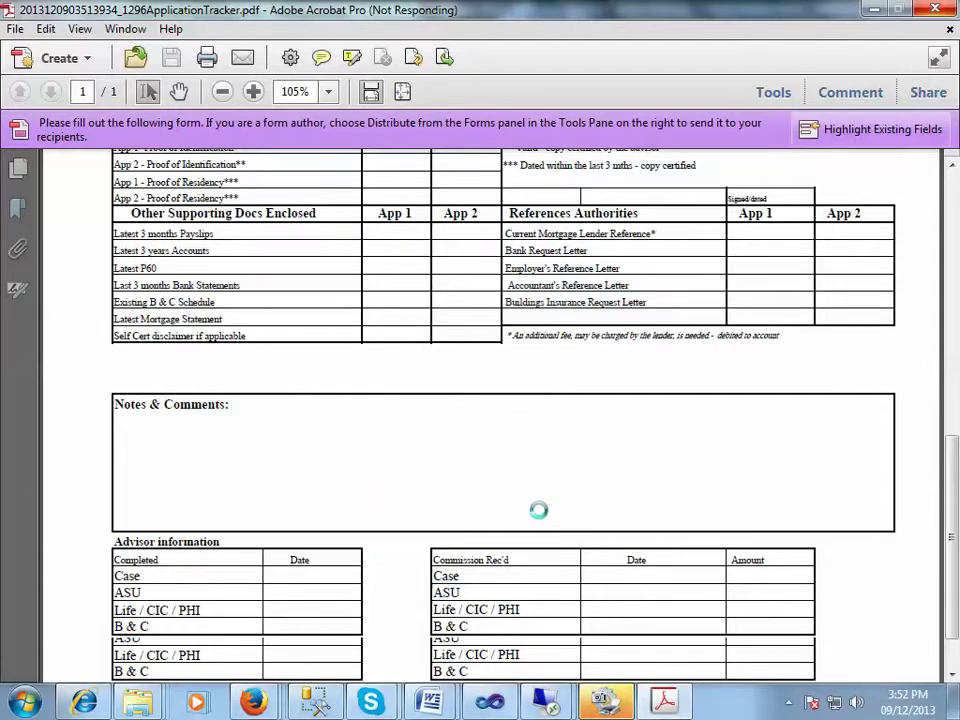
{"action": "left_click", "coordinate": [872, 10]}
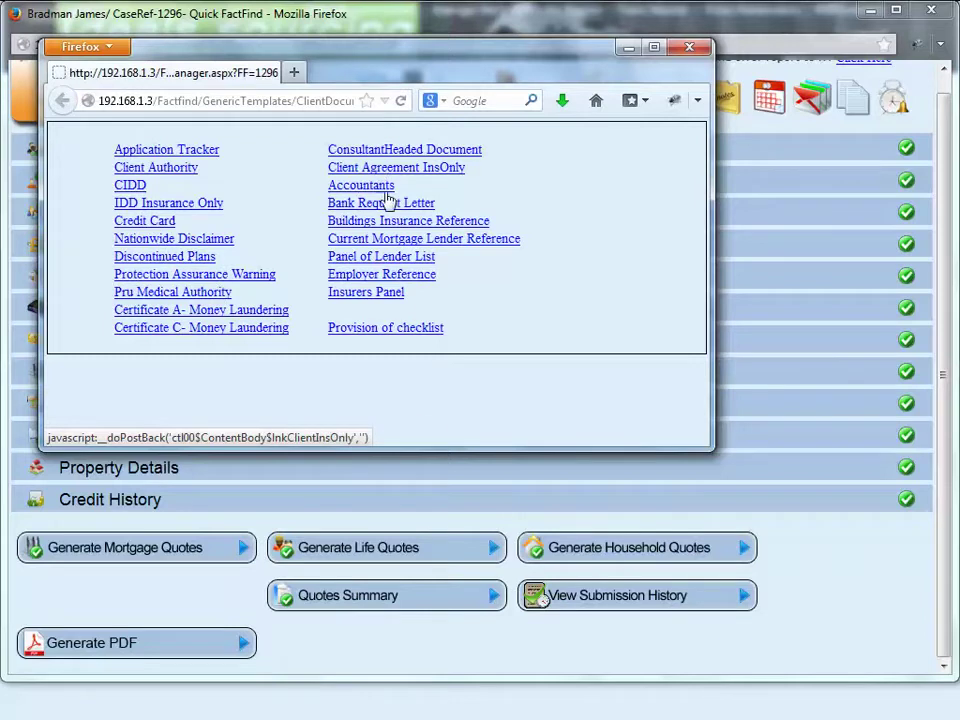
Step: Cancel the medical authority PDF download, close the templates window, and open the case documents page
{"action": "left_click", "coordinate": [400, 333]}
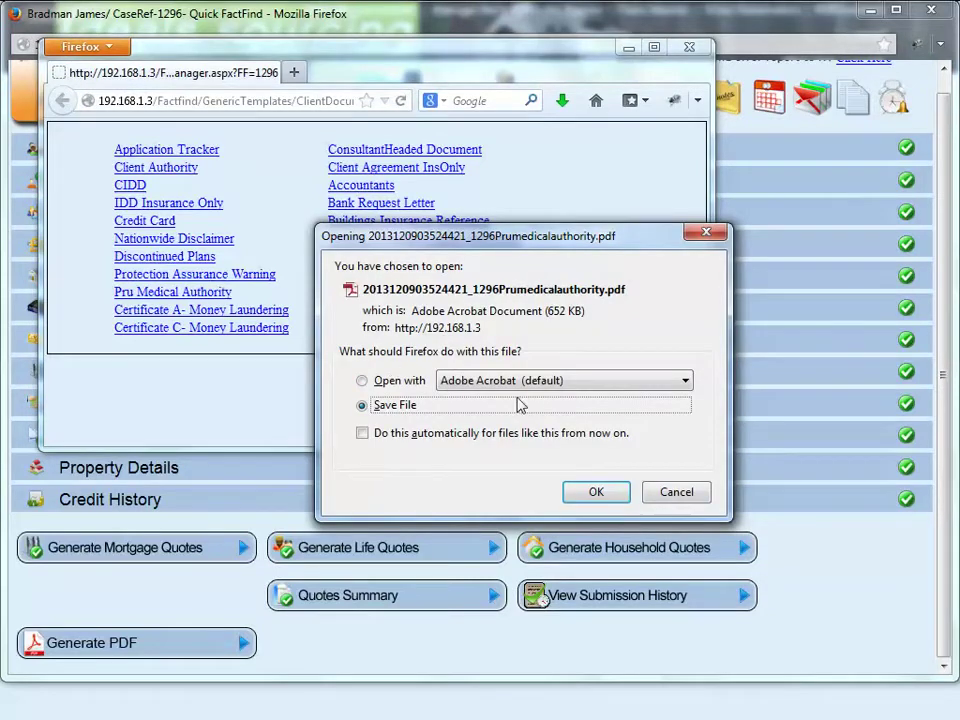
{"action": "key", "text": "Escape"}
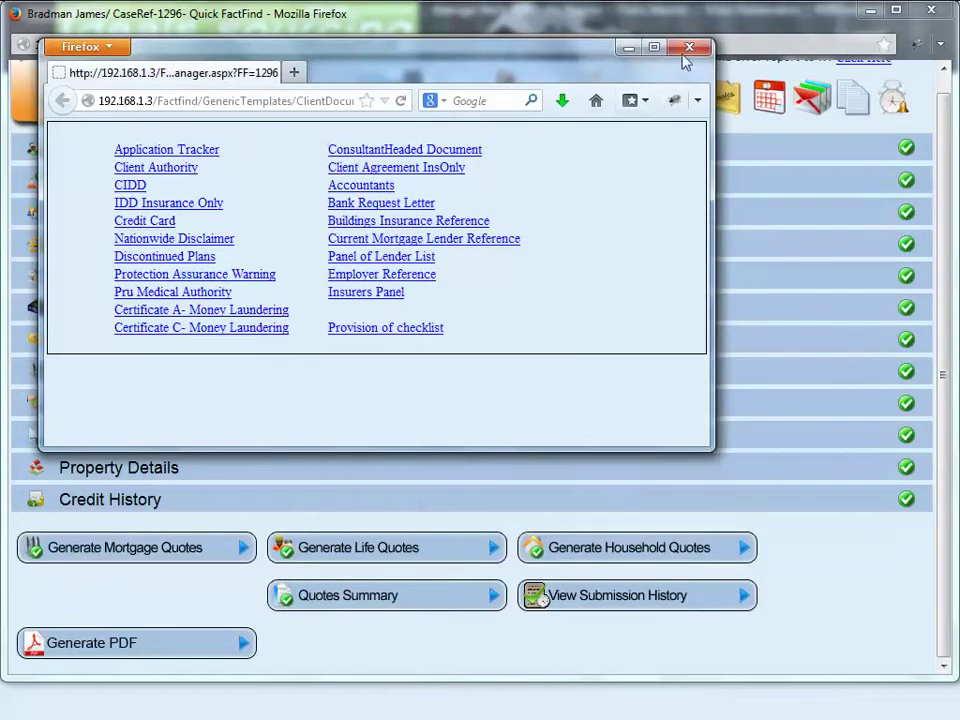
{"action": "left_click", "coordinate": [688, 46]}
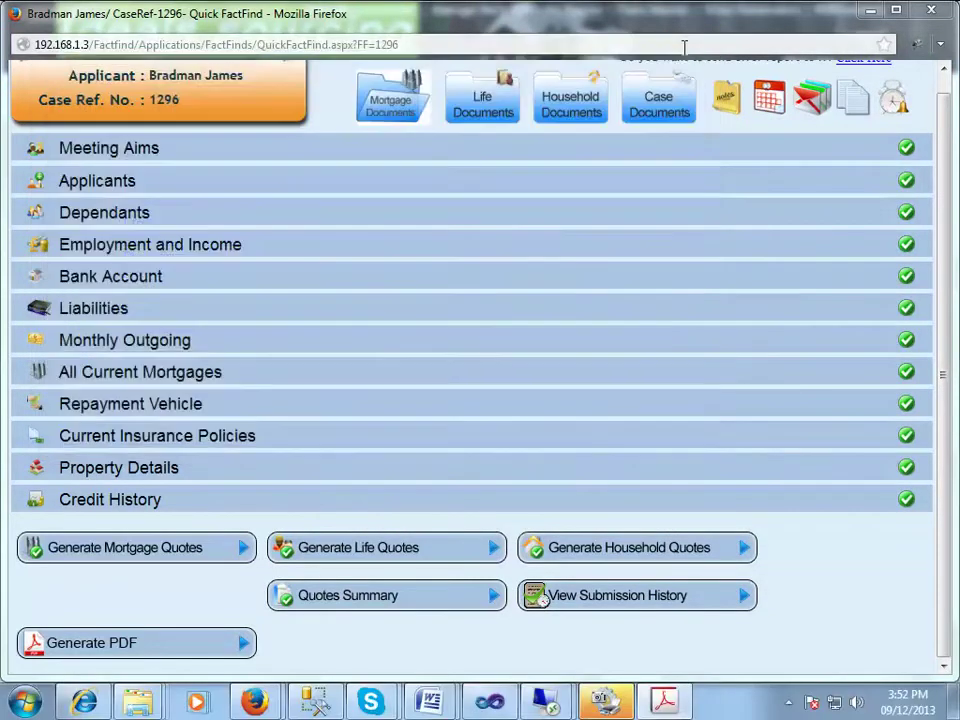
{"action": "left_click", "coordinate": [655, 116]}
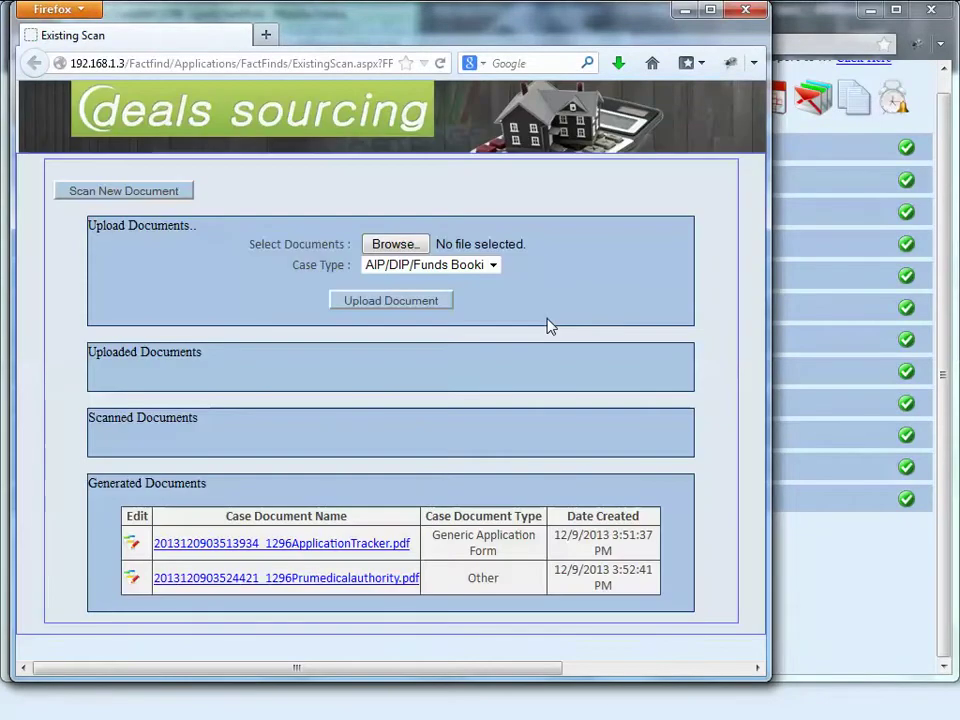
Step: Open the Scan New Document TWAIN window, widen it to view all settings, then close it
{"action": "left_click", "coordinate": [173, 193]}
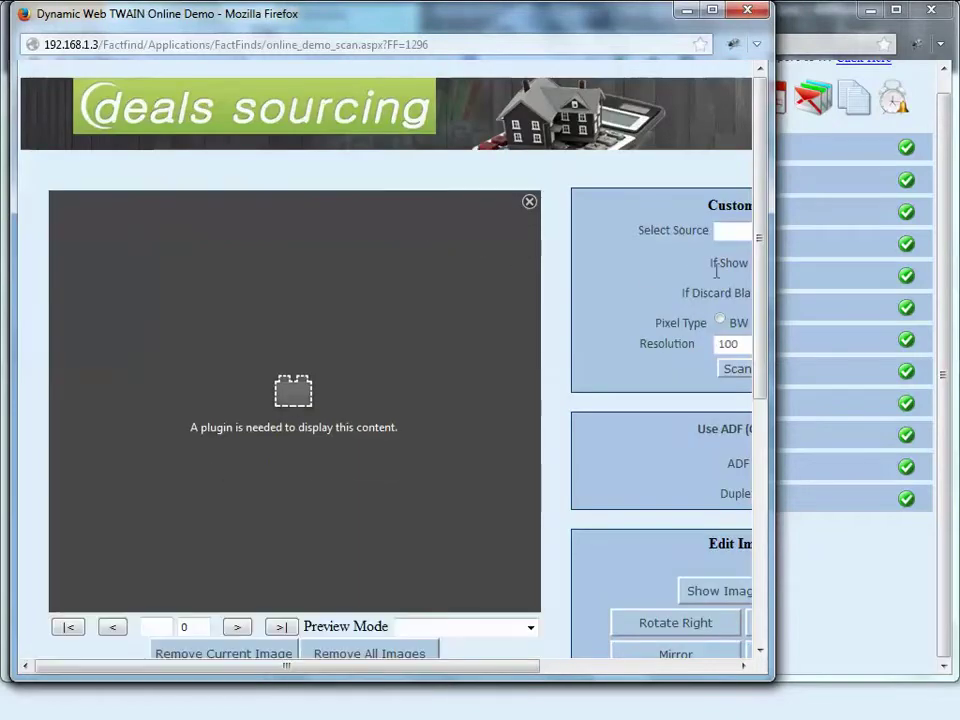
{"action": "left_click_drag", "start_coordinate": [768, 300], "coordinate": [928, 508]}
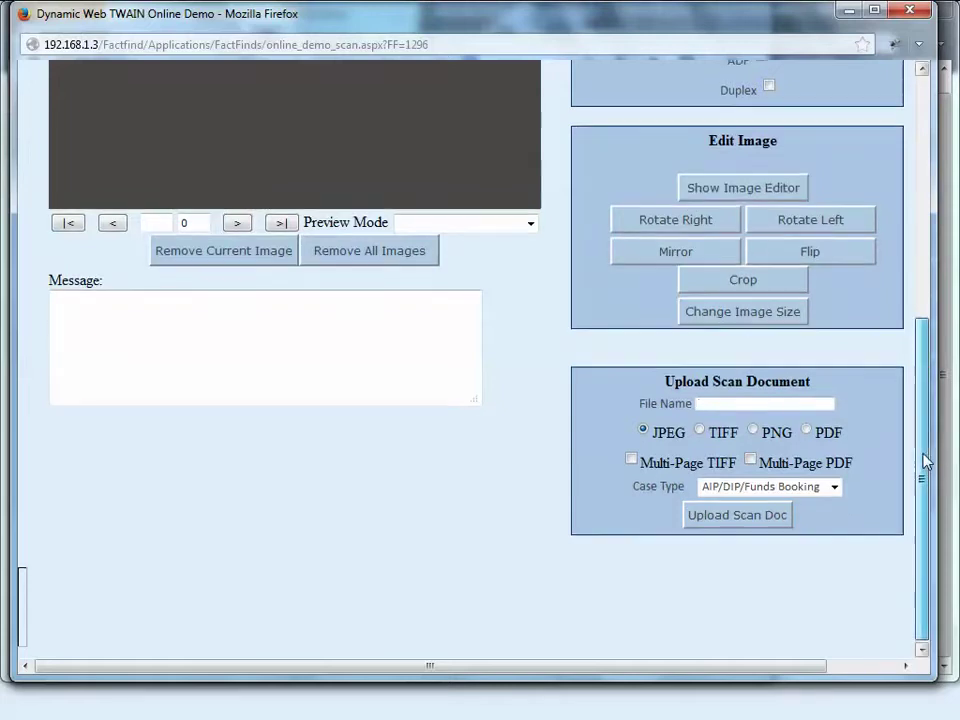
{"action": "left_click_drag", "start_coordinate": [924, 456], "coordinate": [924, 210]}
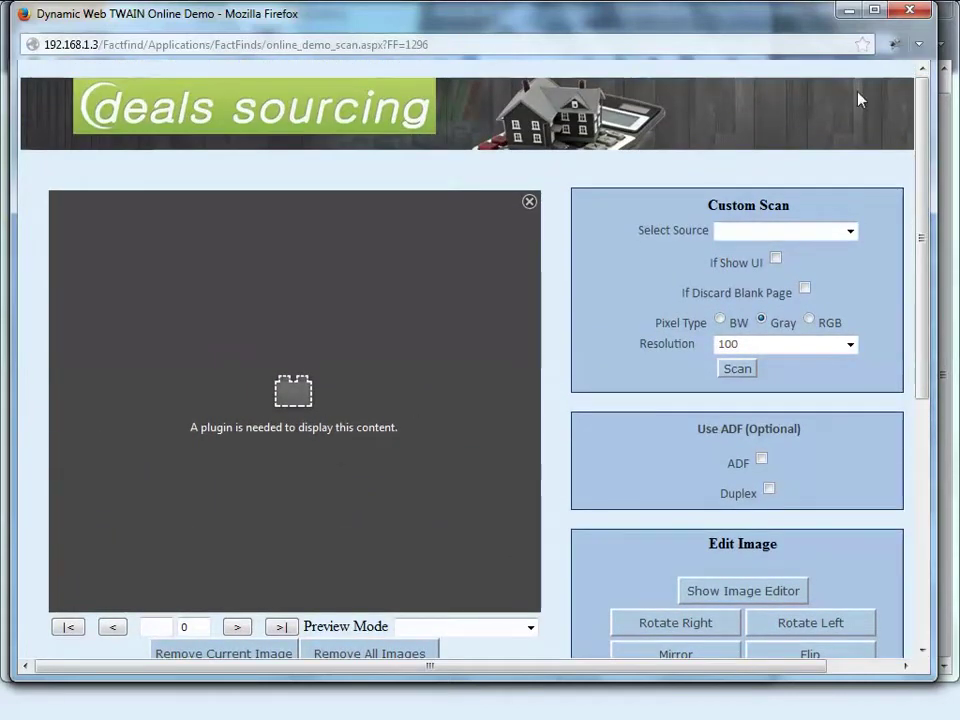
{"action": "left_click", "coordinate": [911, 12]}
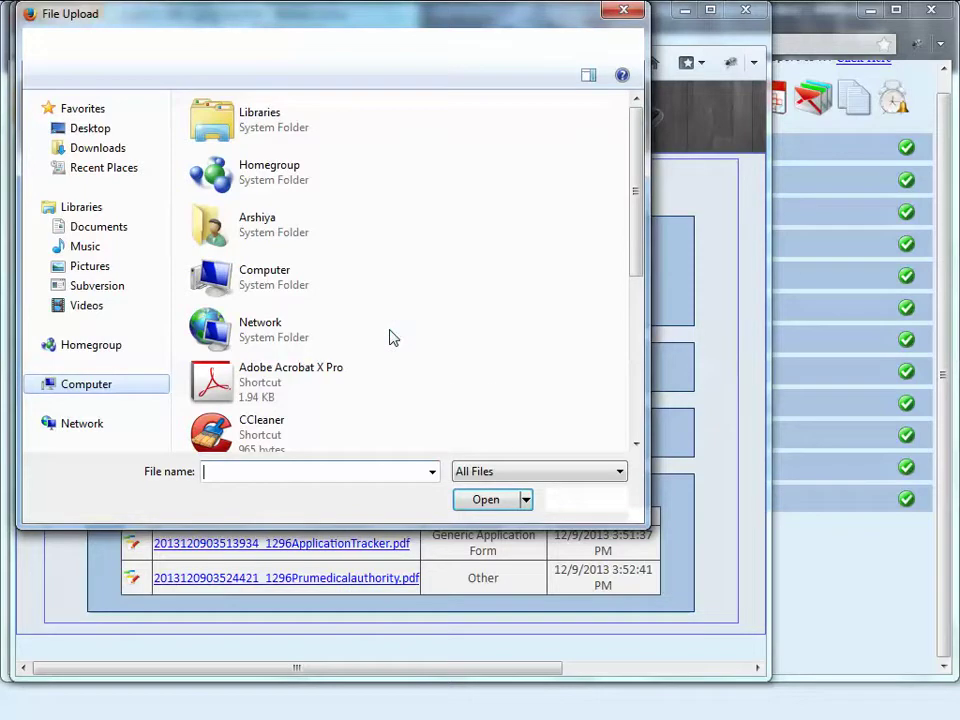
Step: Pick source.rtf from the Documents library as the file to upload
{"action": "left_click", "coordinate": [96, 150]}
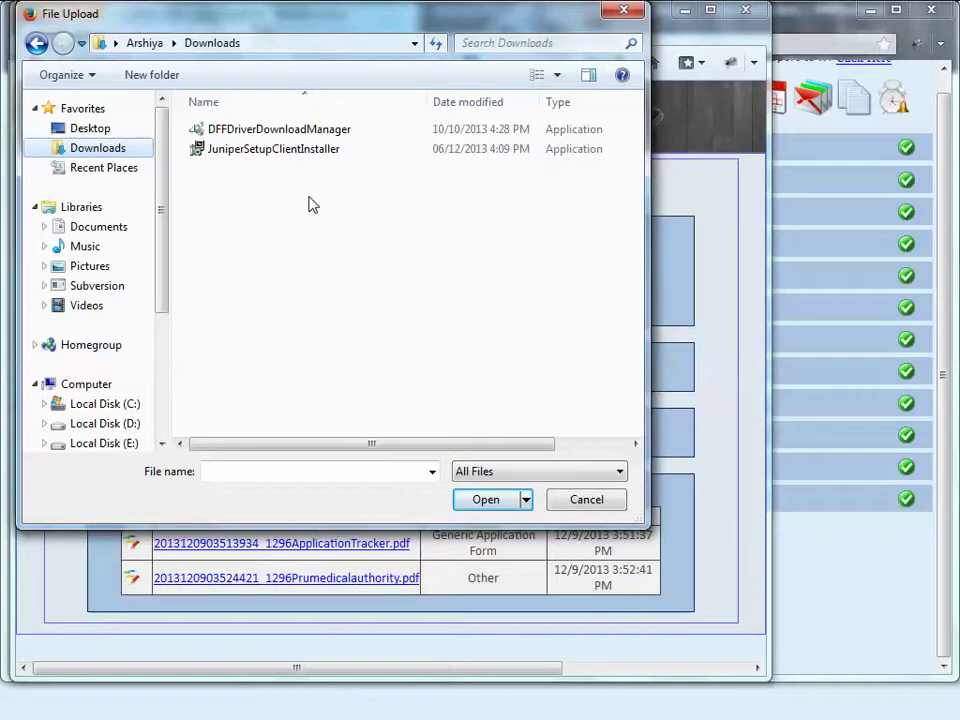
{"action": "left_click", "coordinate": [97, 228]}
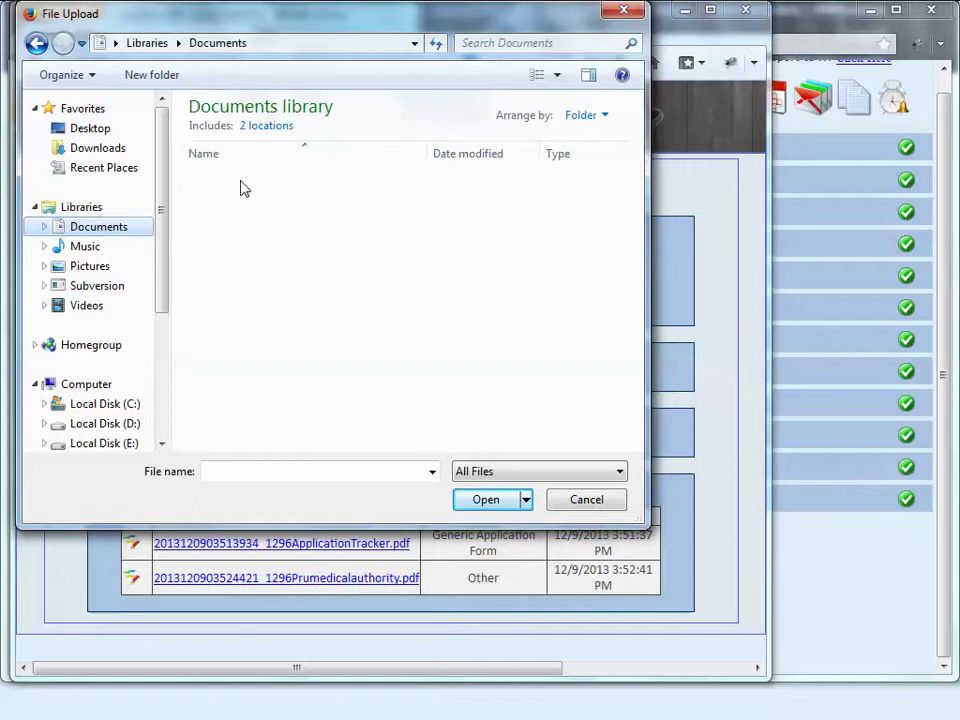
{"action": "scroll", "coordinate": [375, 392], "scroll_direction": "down", "scroll_amount": 4}
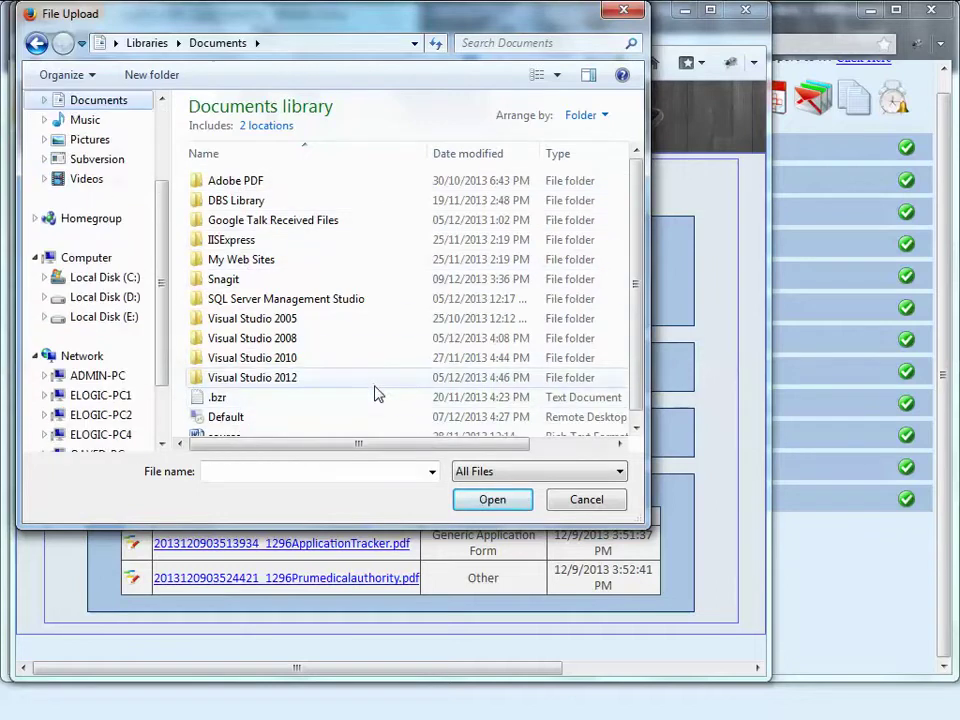
{"action": "left_click", "coordinate": [384, 386]}
{"action": "scroll", "coordinate": [386, 390], "scroll_direction": "down", "scroll_amount": 1}
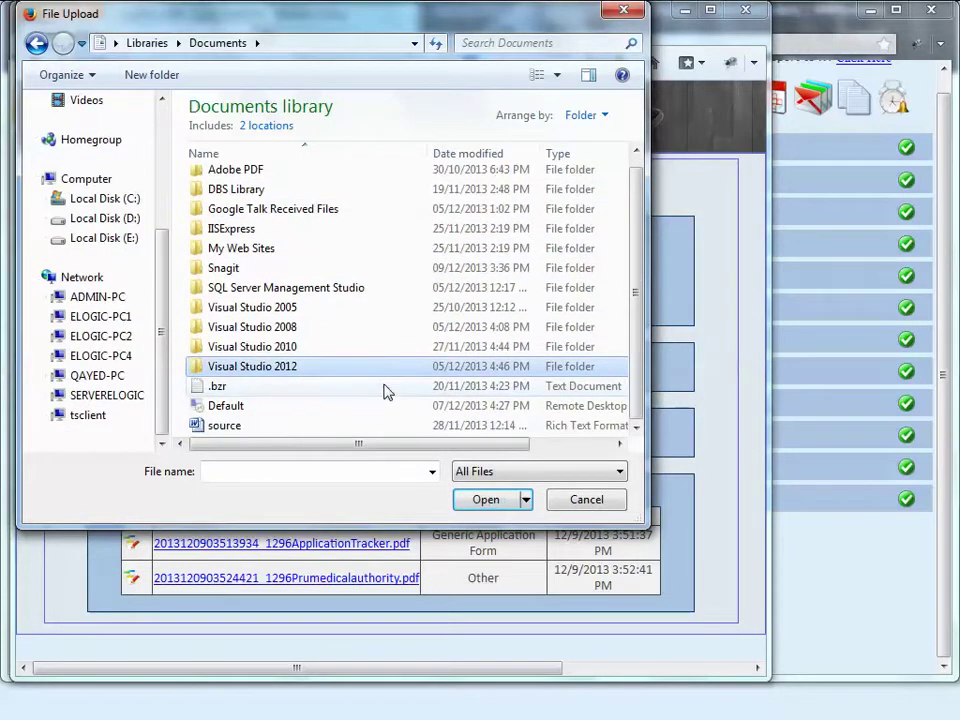
{"action": "left_click", "coordinate": [245, 427]}
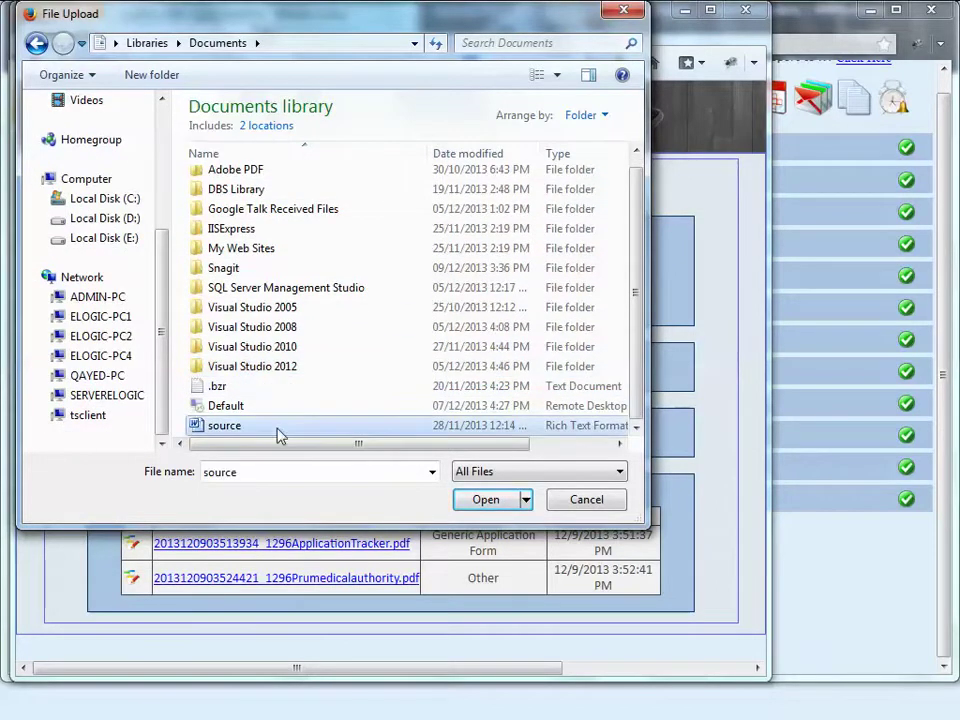
{"action": "left_click", "coordinate": [488, 499]}
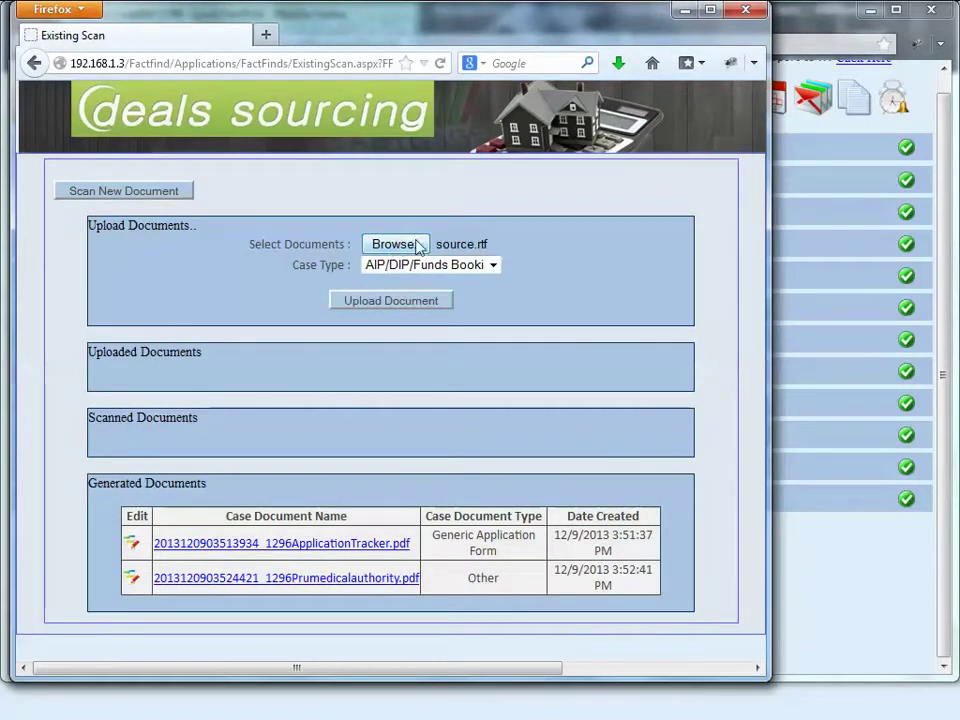
Step: Set the case type to KFI and upload source.rtf to the case
{"action": "left_click", "coordinate": [440, 265]}
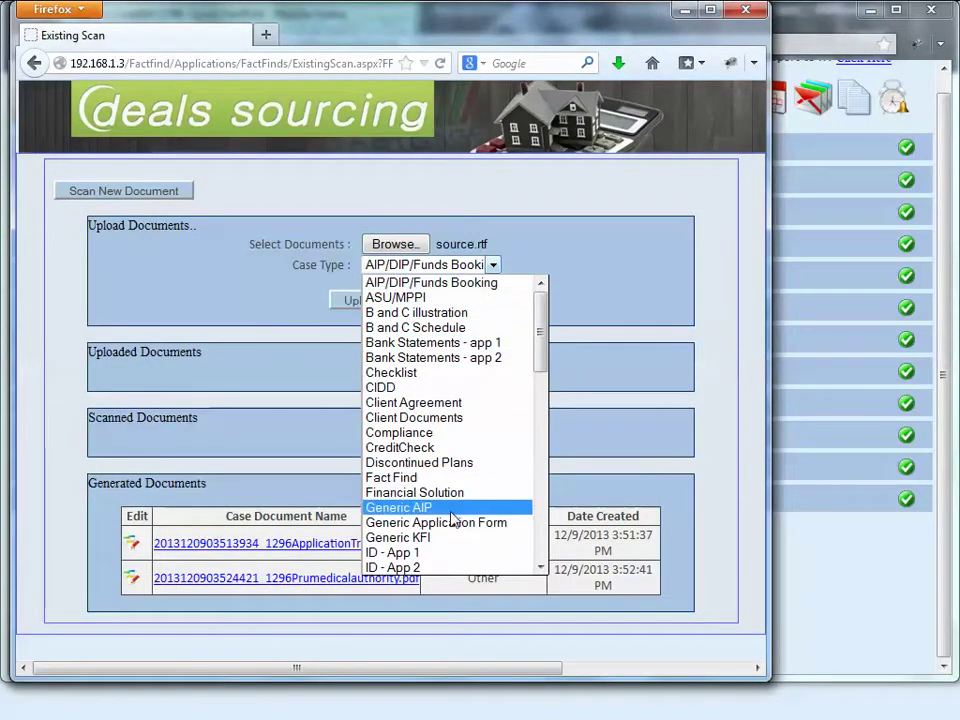
{"action": "scroll", "coordinate": [463, 528], "scroll_direction": "down", "scroll_amount": 3}
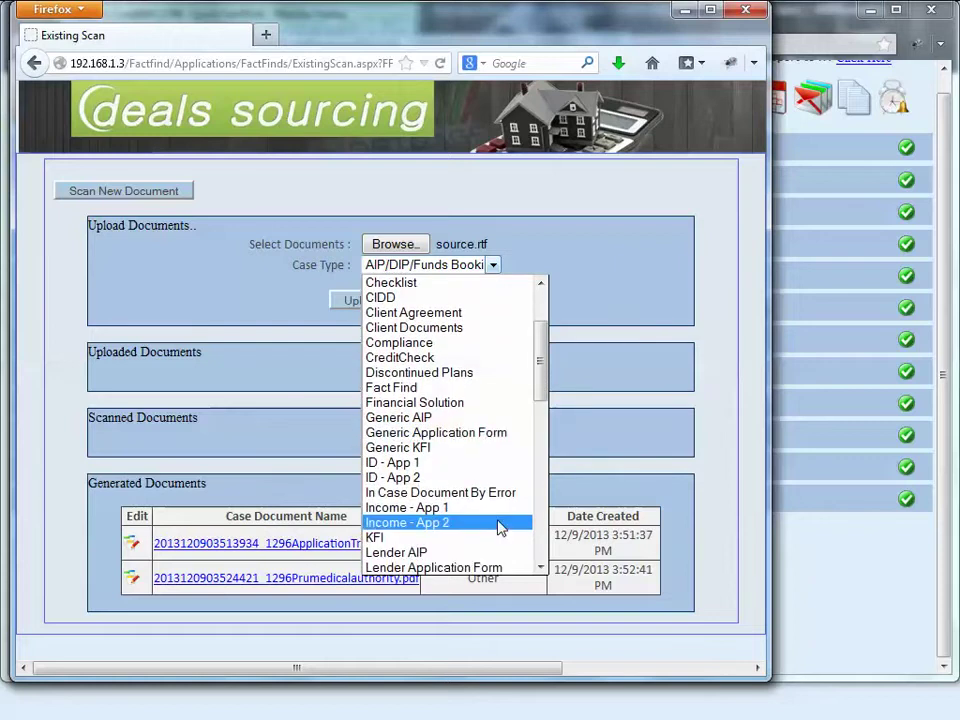
{"action": "scroll", "coordinate": [500, 527], "scroll_direction": "down", "scroll_amount": 3}
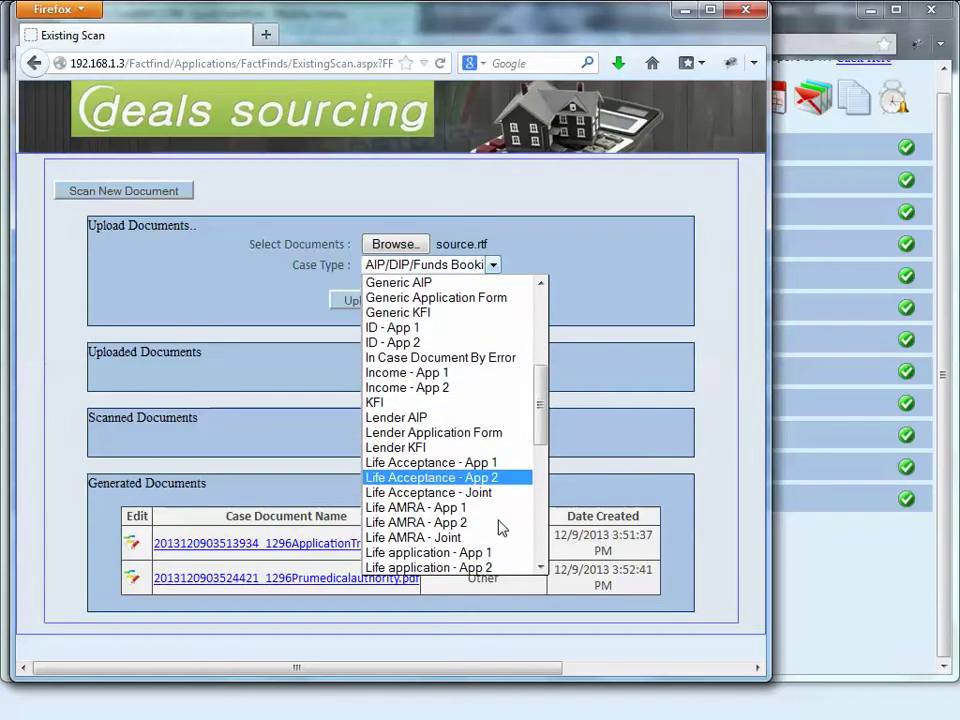
{"action": "scroll", "coordinate": [500, 527], "scroll_direction": "down", "scroll_amount": 1}
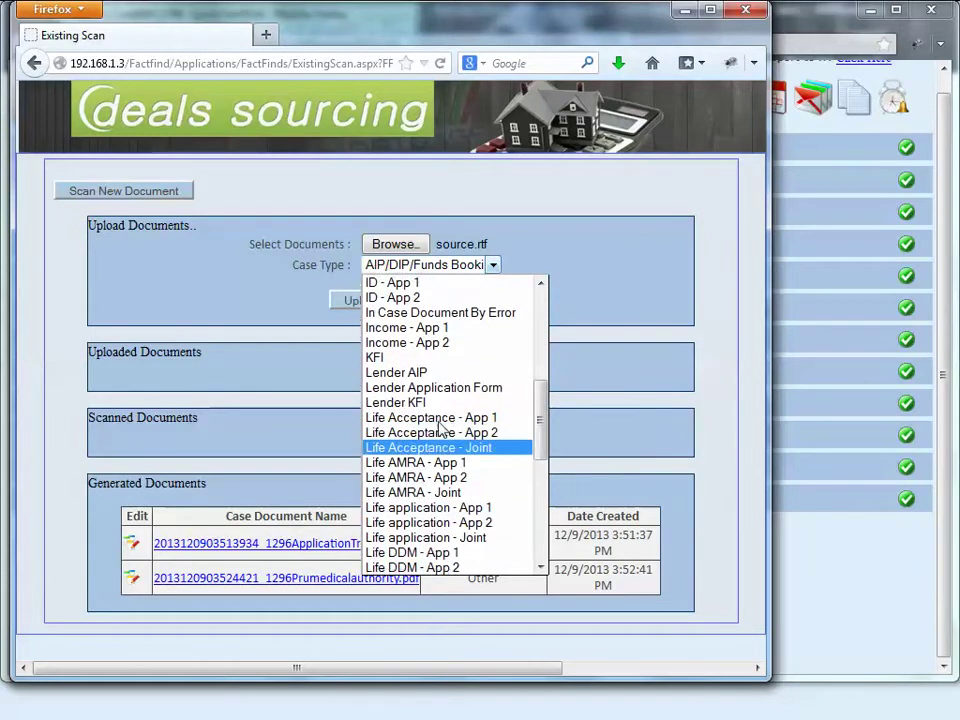
{"action": "left_click", "coordinate": [425, 358]}
{"action": "left_click", "coordinate": [412, 302]}
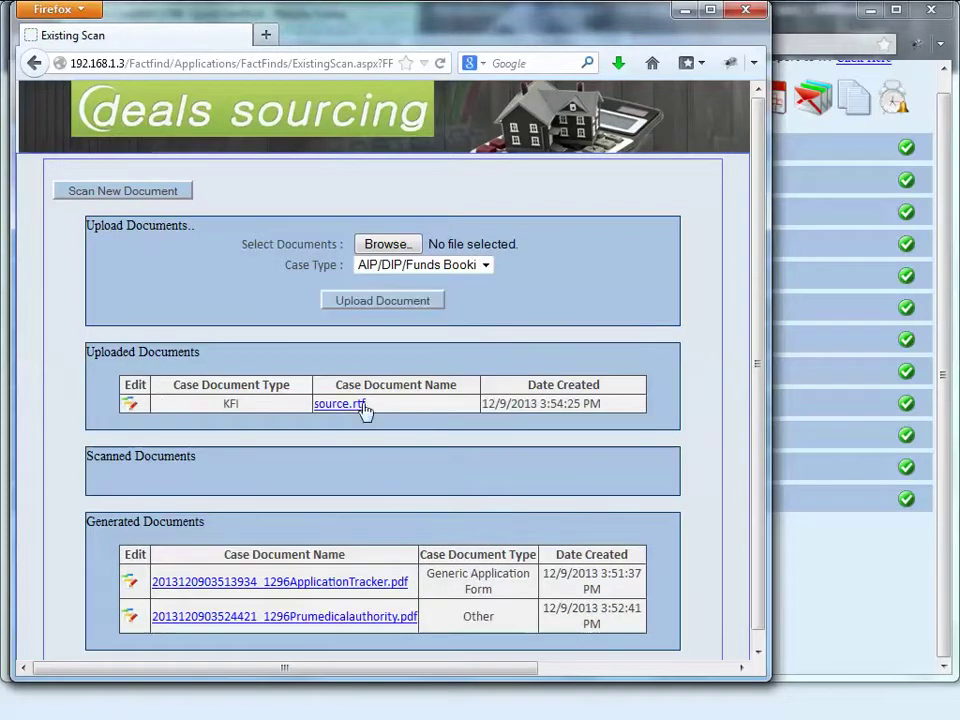
Step: Change source.rtf's document type from KFI to Generic KFI and save it
{"action": "left_click", "coordinate": [131, 408]}
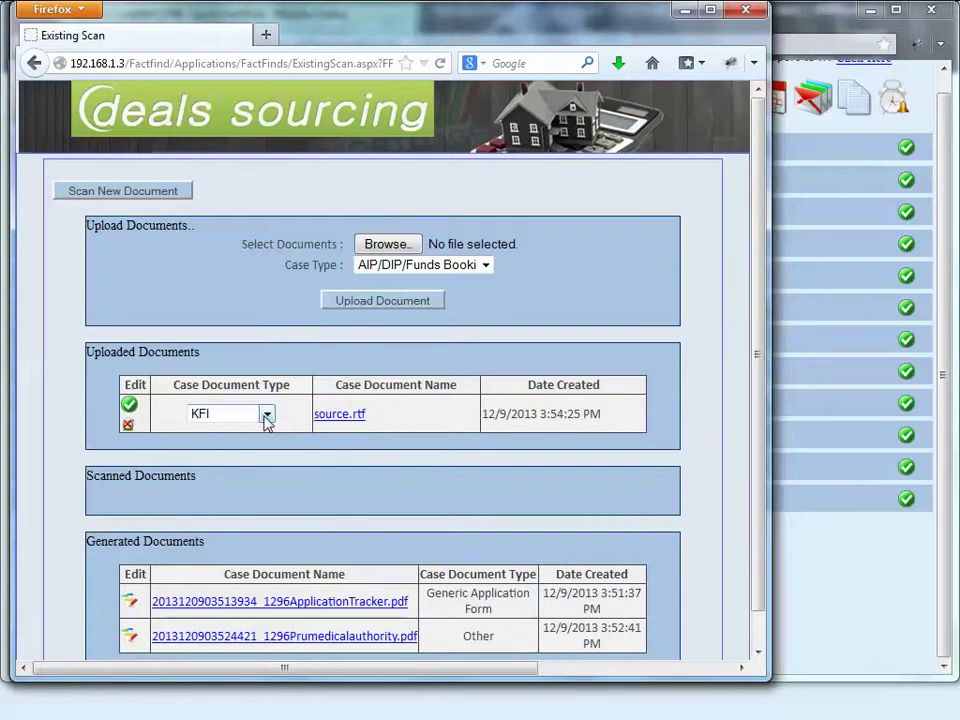
{"action": "left_click", "coordinate": [267, 414]}
{"action": "left_click", "coordinate": [268, 307]}
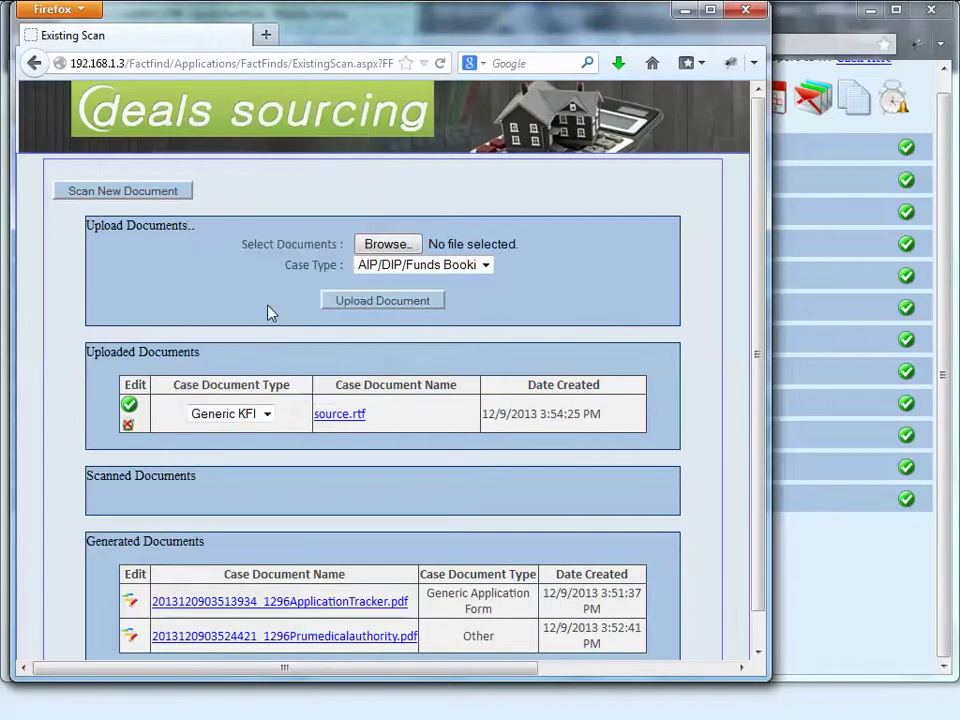
{"action": "left_click", "coordinate": [129, 404]}
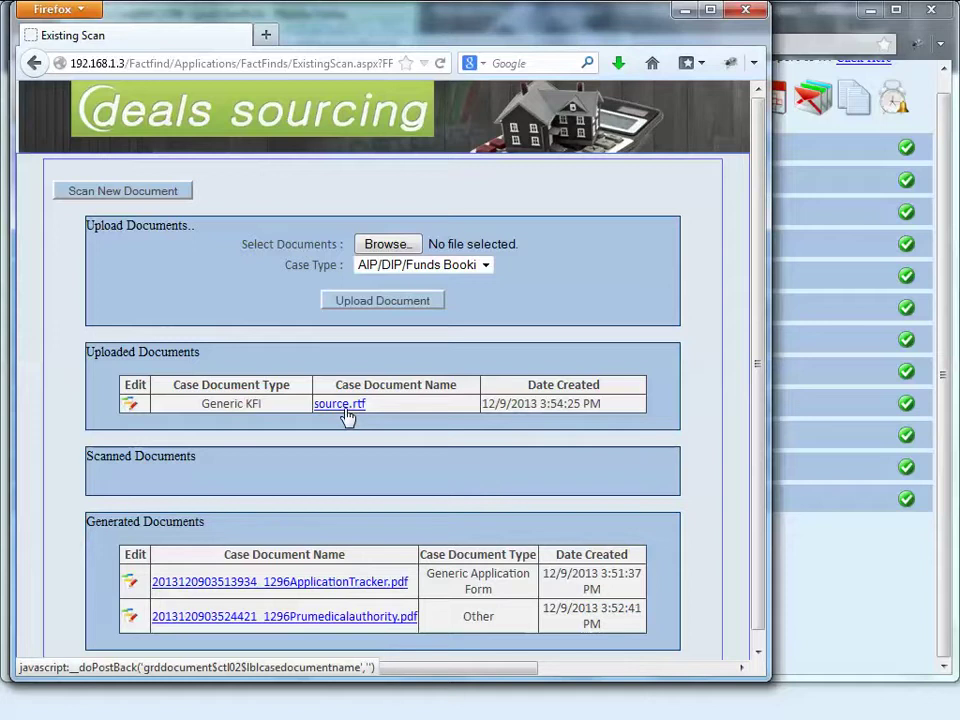
{"action": "scroll", "coordinate": [476, 471], "scroll_direction": "down", "scroll_amount": 1}
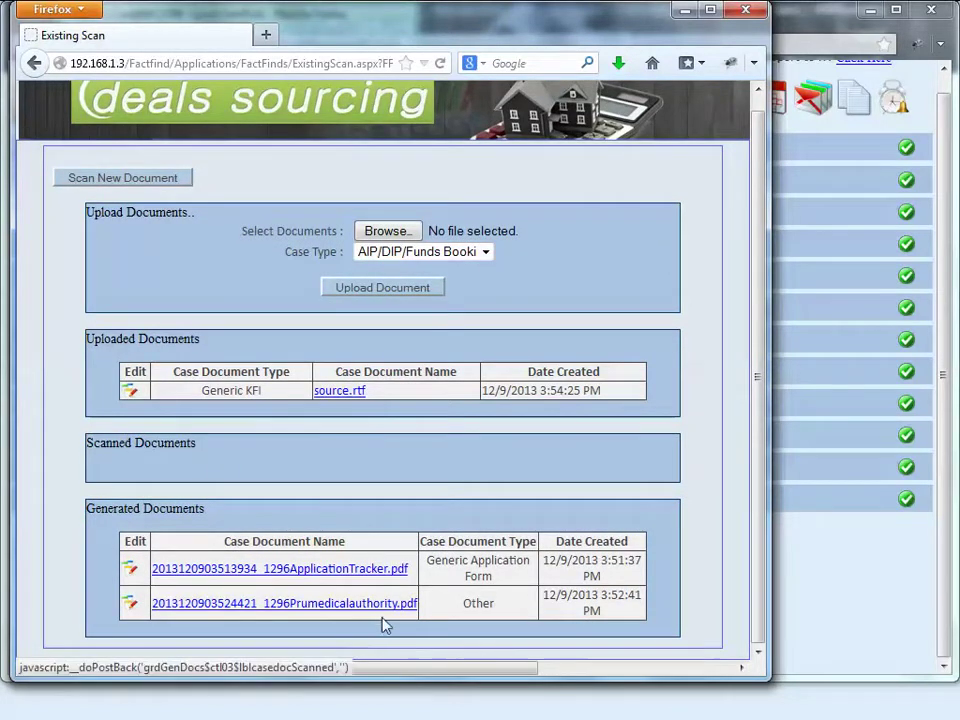
{"action": "left_click_drag", "start_coordinate": [373, 41], "coordinate": [526, 181]}
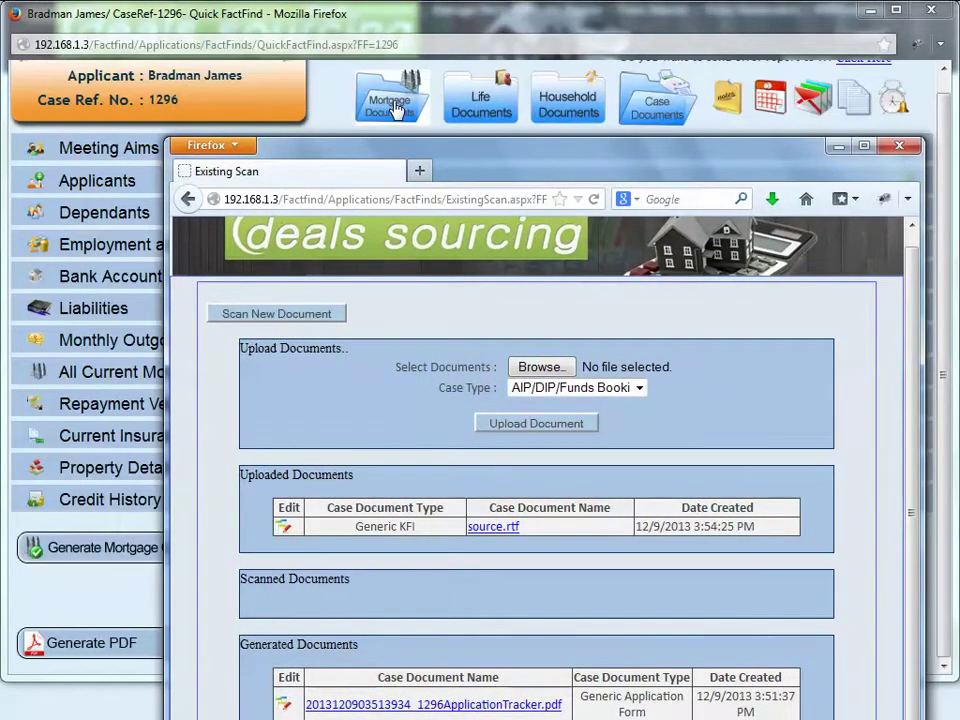
{"action": "left_click_drag", "start_coordinate": [430, 180], "coordinate": [380, 45]}
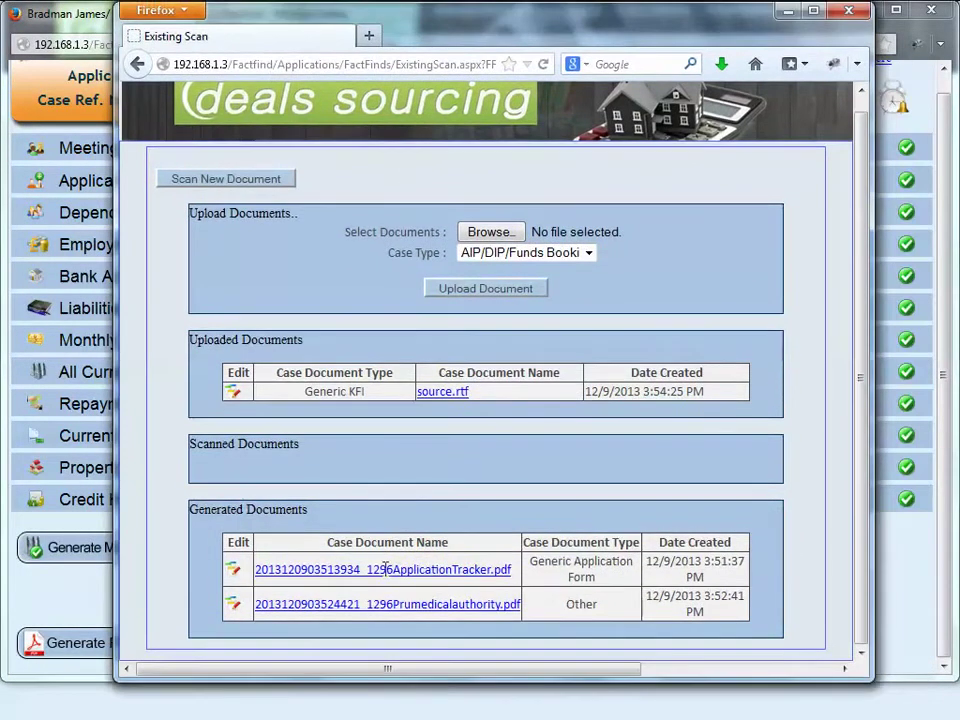
Step: Save the first generated document with Generic Application Form as its type and close the documents window
{"action": "left_click", "coordinate": [233, 571]}
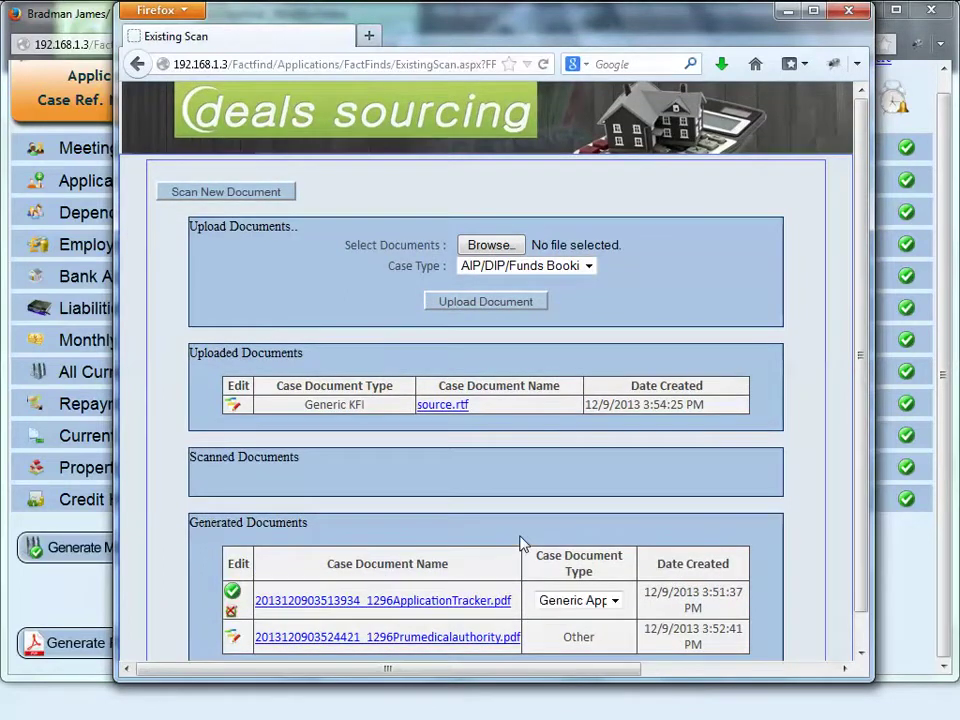
{"action": "left_click", "coordinate": [548, 608]}
{"action": "left_click", "coordinate": [548, 610]}
{"action": "left_click", "coordinate": [564, 609]}
{"action": "left_click", "coordinate": [564, 609]}
{"action": "left_click", "coordinate": [233, 592]}
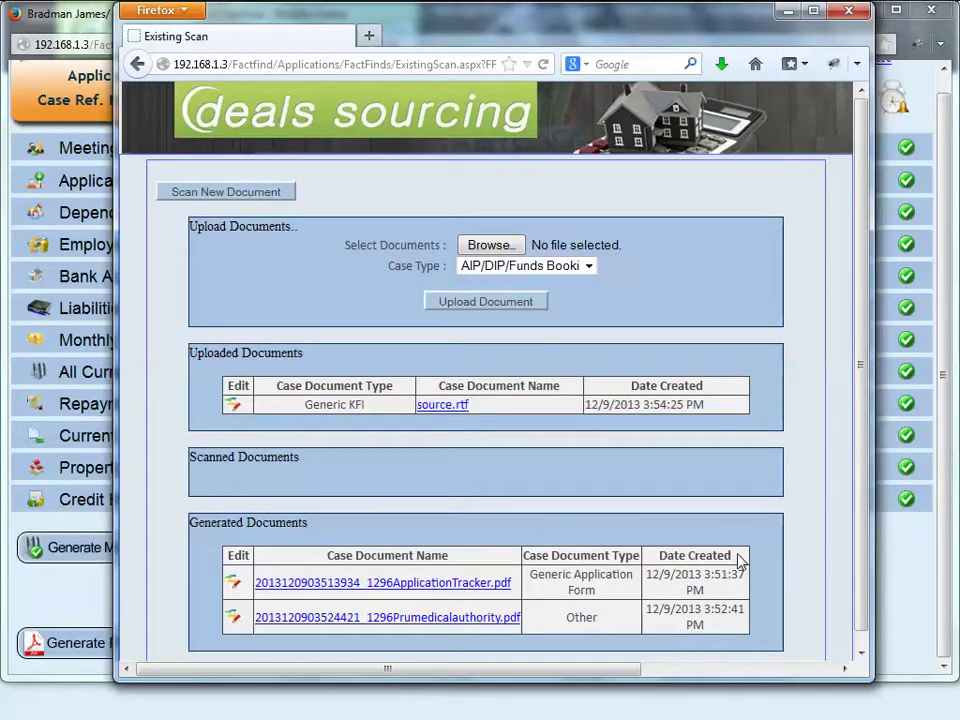
{"action": "scroll", "coordinate": [735, 563], "scroll_direction": "down", "scroll_amount": 1}
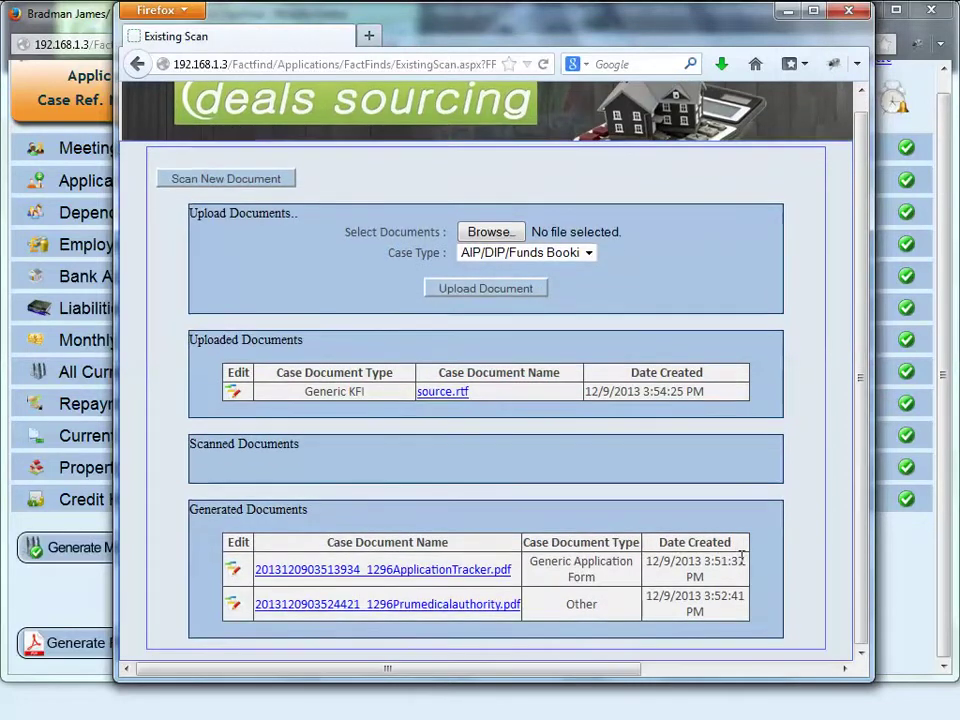
{"action": "left_click", "coordinate": [852, 11]}
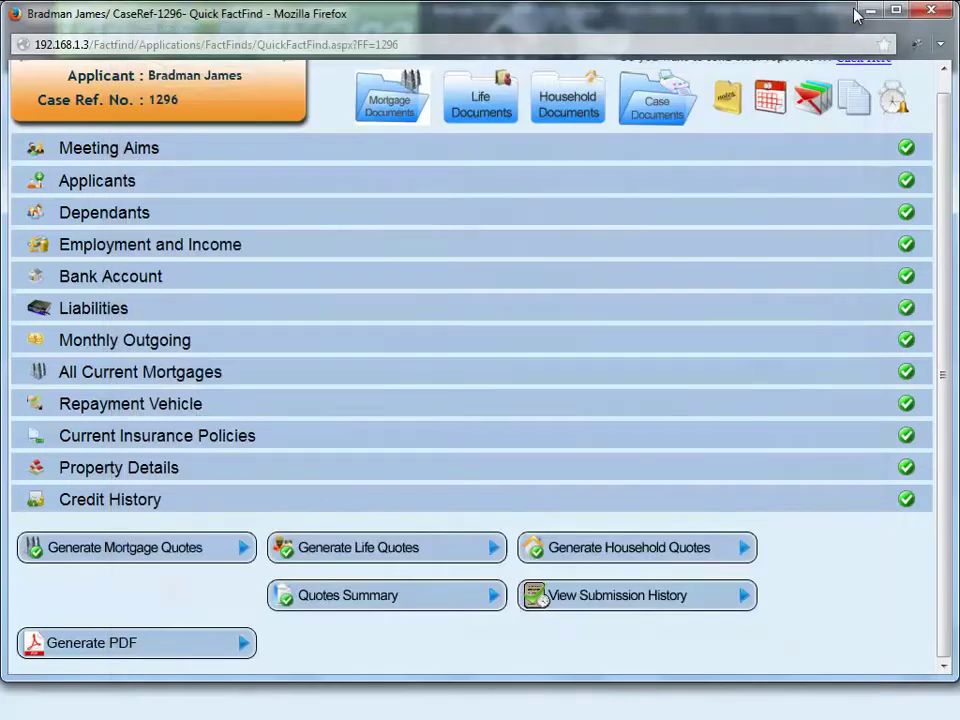
Step: Save the case note 'Notes can be added here for the case..' and dismiss the confirmation
{"action": "left_click", "coordinate": [735, 108]}
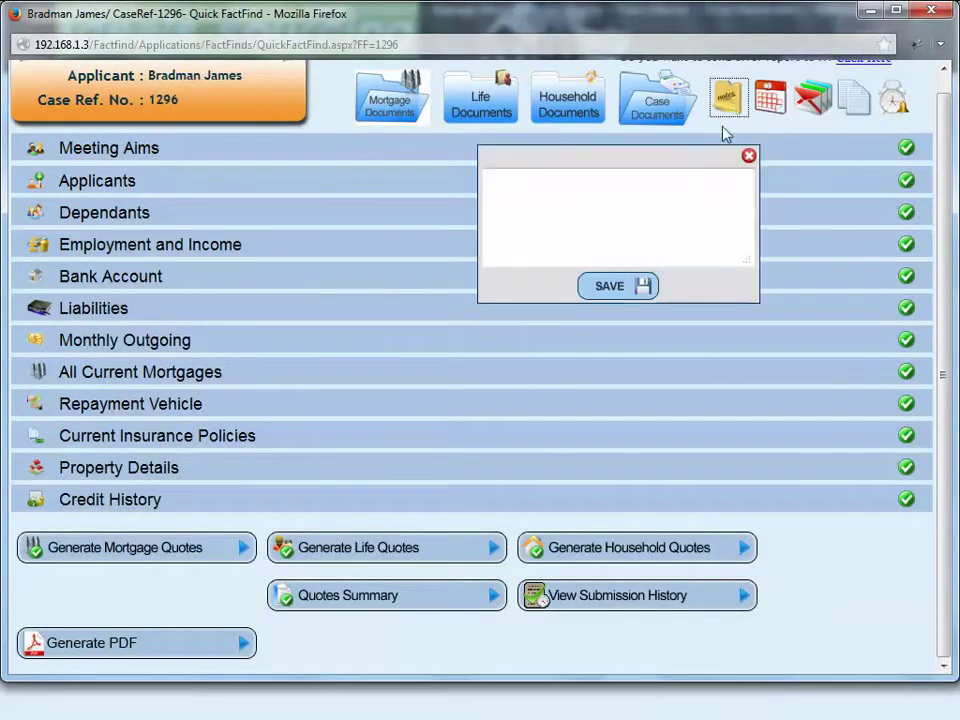
{"action": "type", "text": "No"}
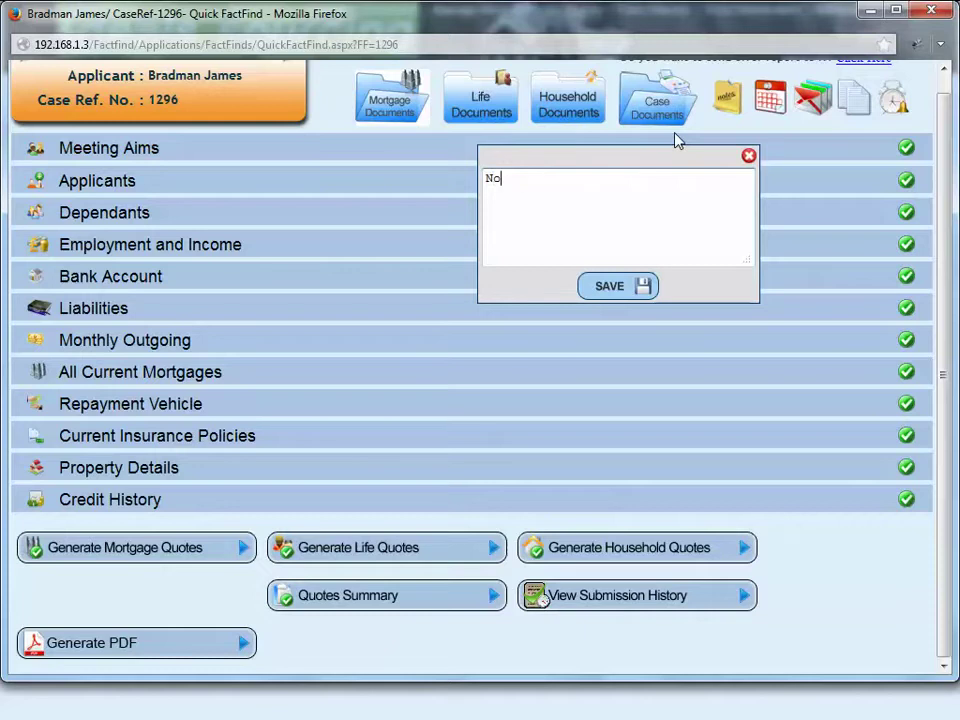
{"action": "type", "text": "tes can be added here for the "}
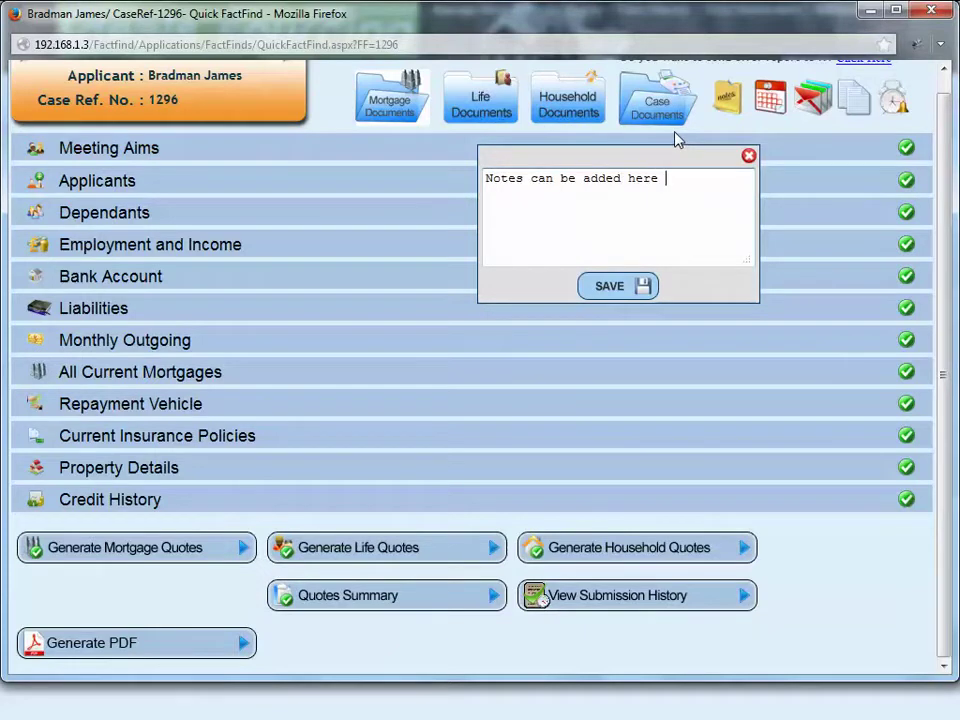
{"action": "type", "text": "case.."}
{"action": "left_click", "coordinate": [637, 288]}
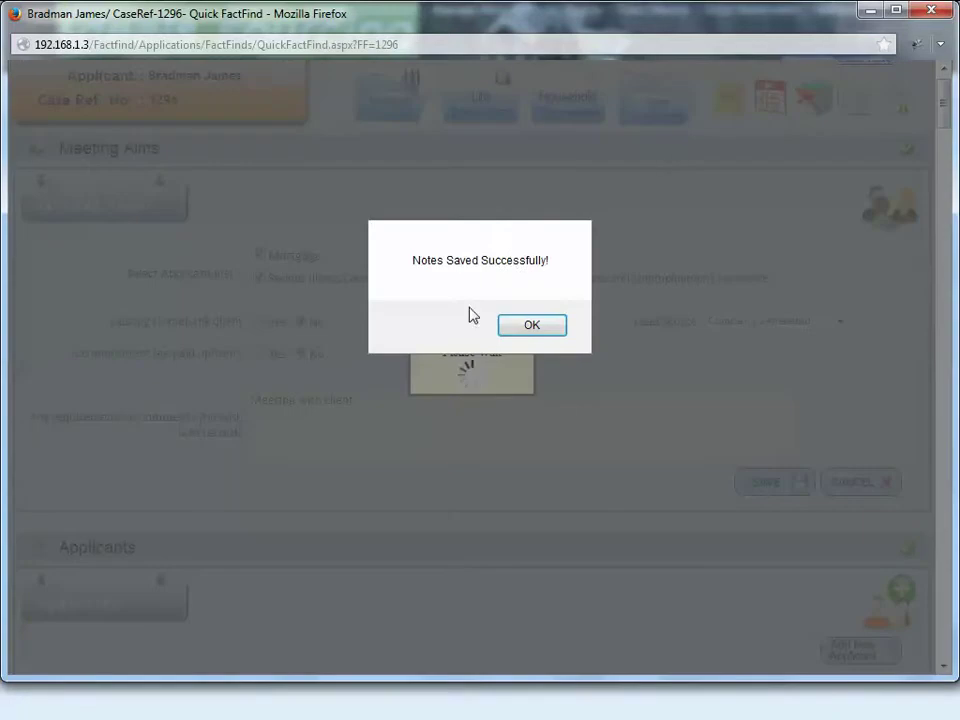
{"action": "key", "text": "Return"}
Step: Set Sec. Appt. to 17/12/13 and Third Appt. to 12/12/13, then save the key dates
{"action": "left_click", "coordinate": [771, 98]}
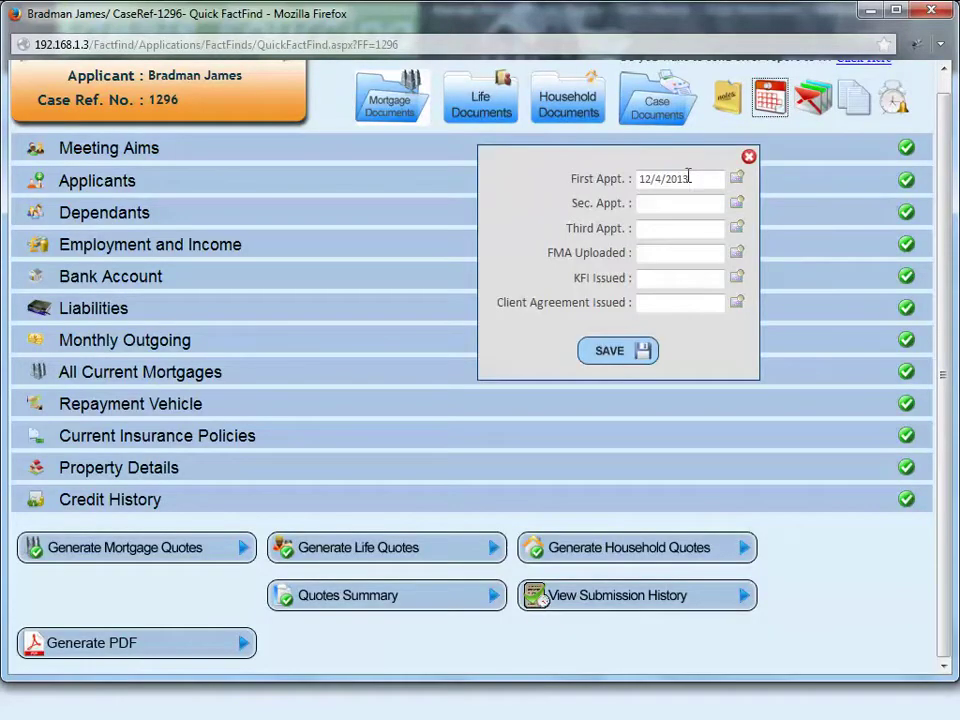
{"action": "left_click", "coordinate": [737, 204]}
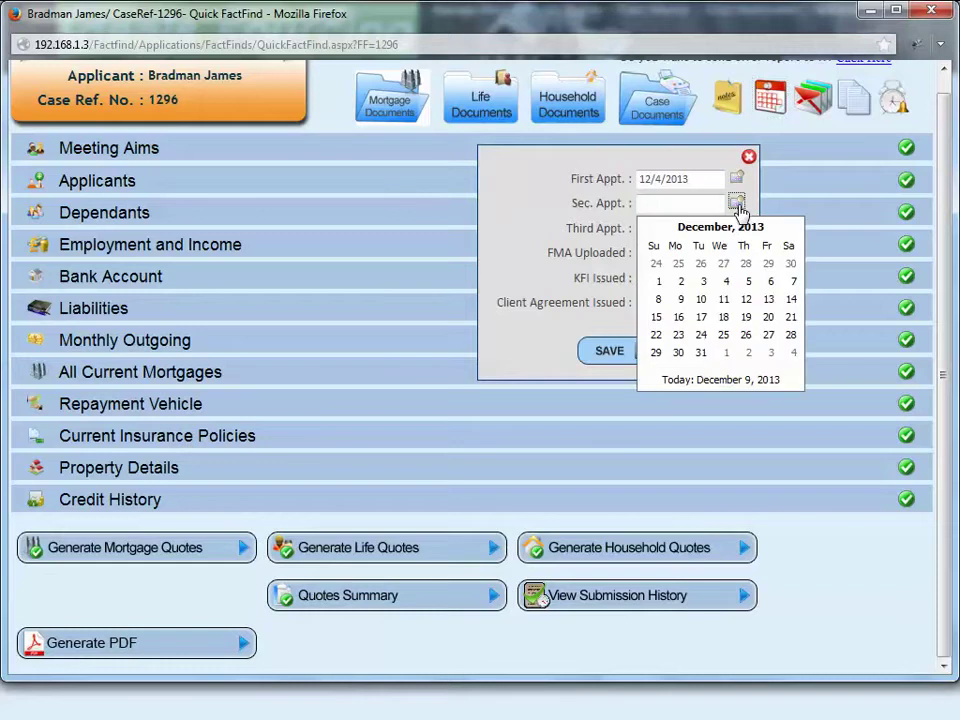
{"action": "left_click", "coordinate": [701, 317]}
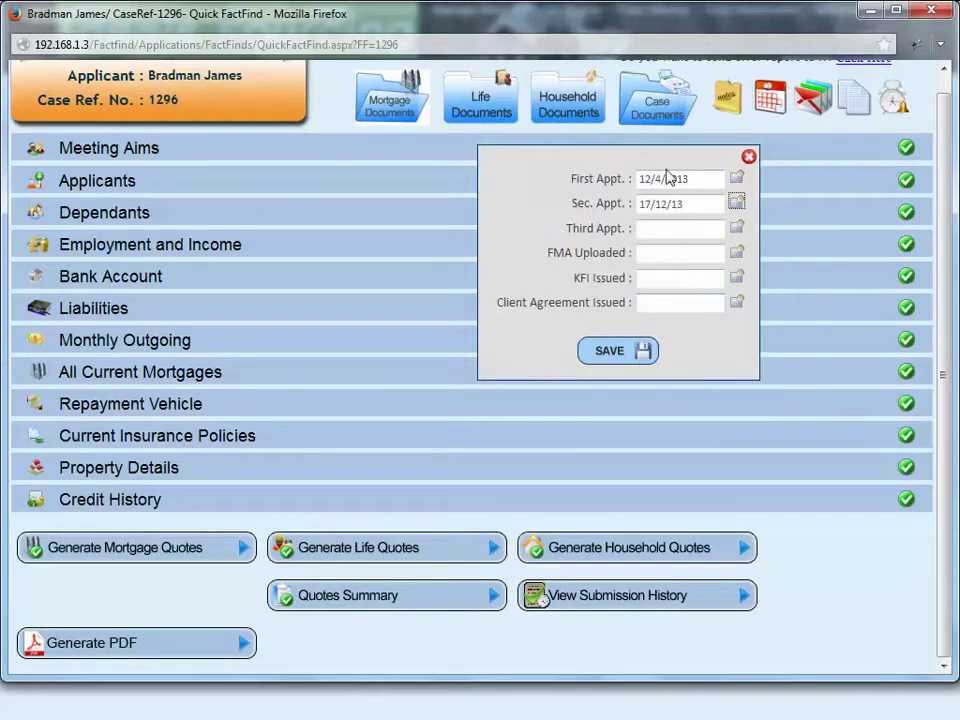
{"action": "left_click", "coordinate": [736, 228]}
{"action": "left_click", "coordinate": [752, 324]}
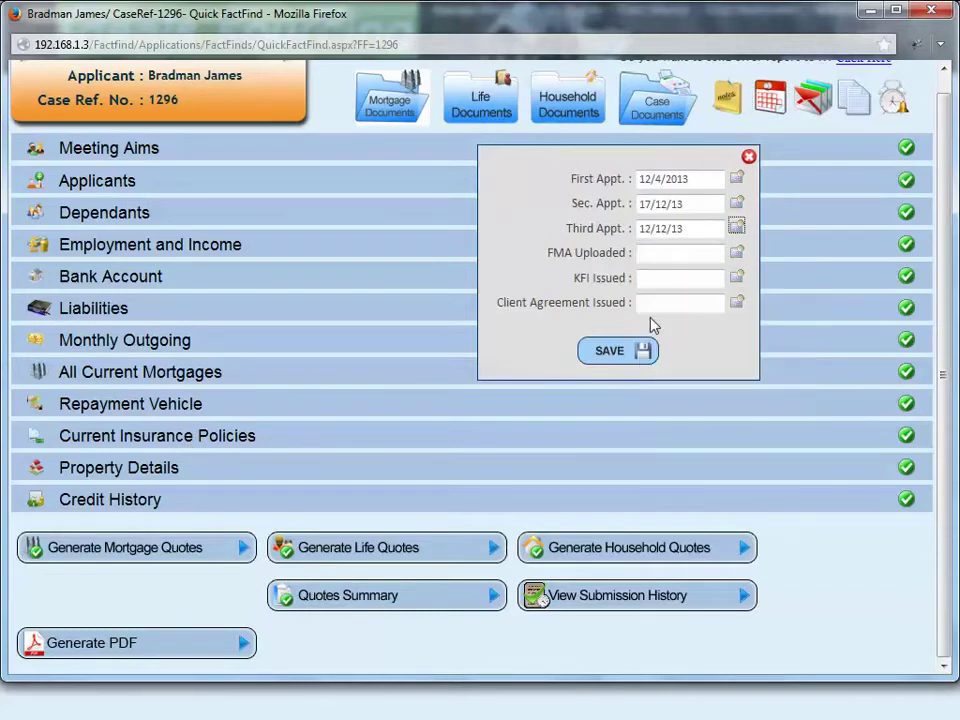
{"action": "left_click", "coordinate": [619, 356]}
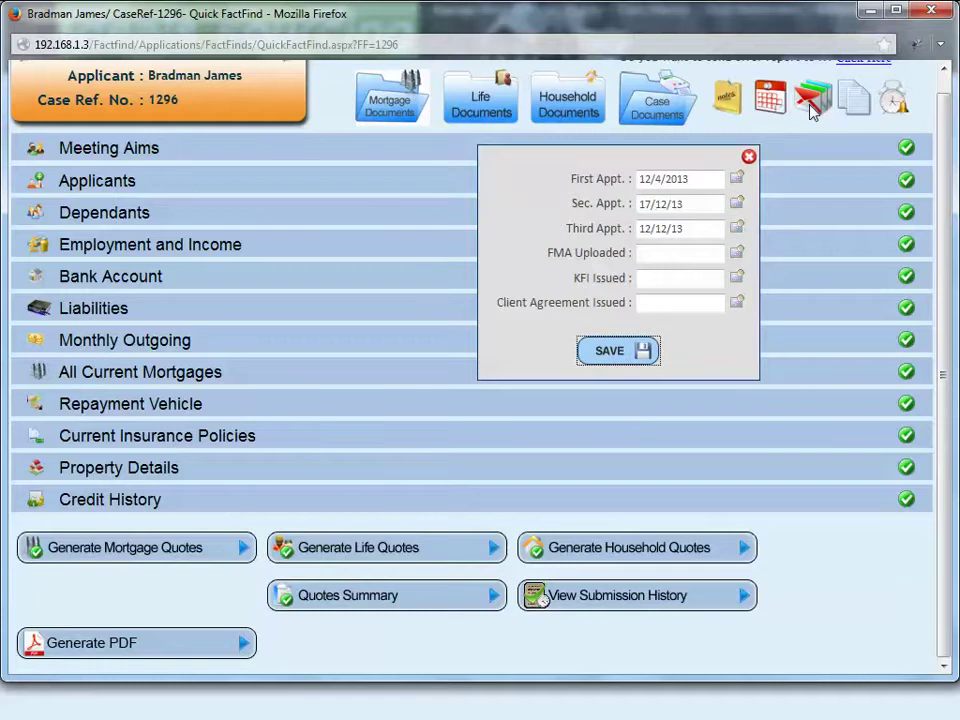
{"action": "left_click", "coordinate": [637, 352]}
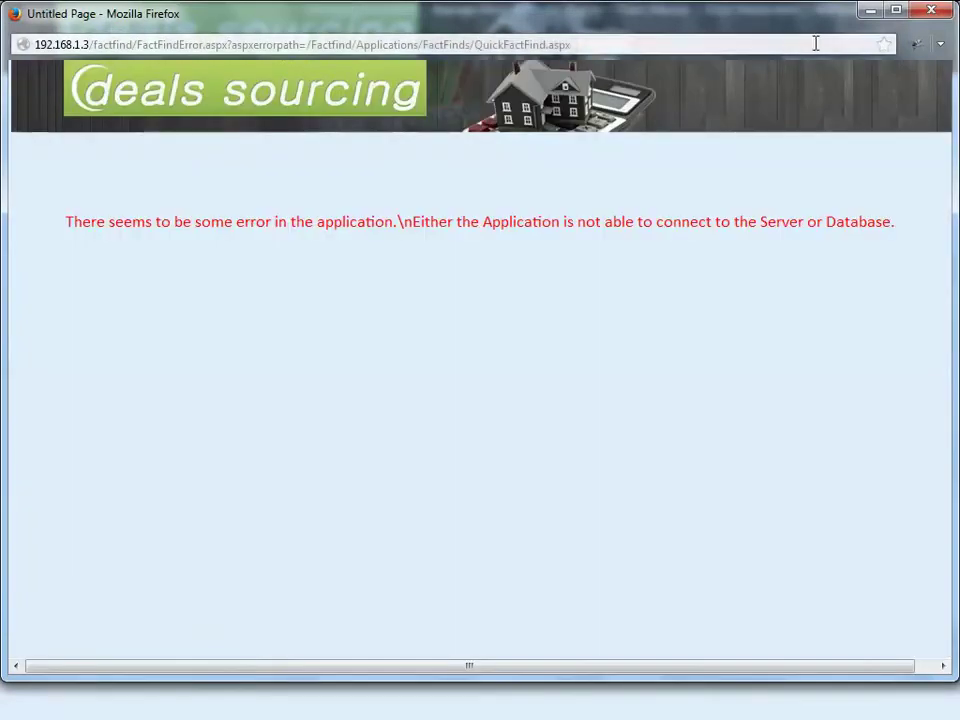
Step: Leave the error page, reopen case 1296 and start a new email for it
{"action": "left_click", "coordinate": [932, 14]}
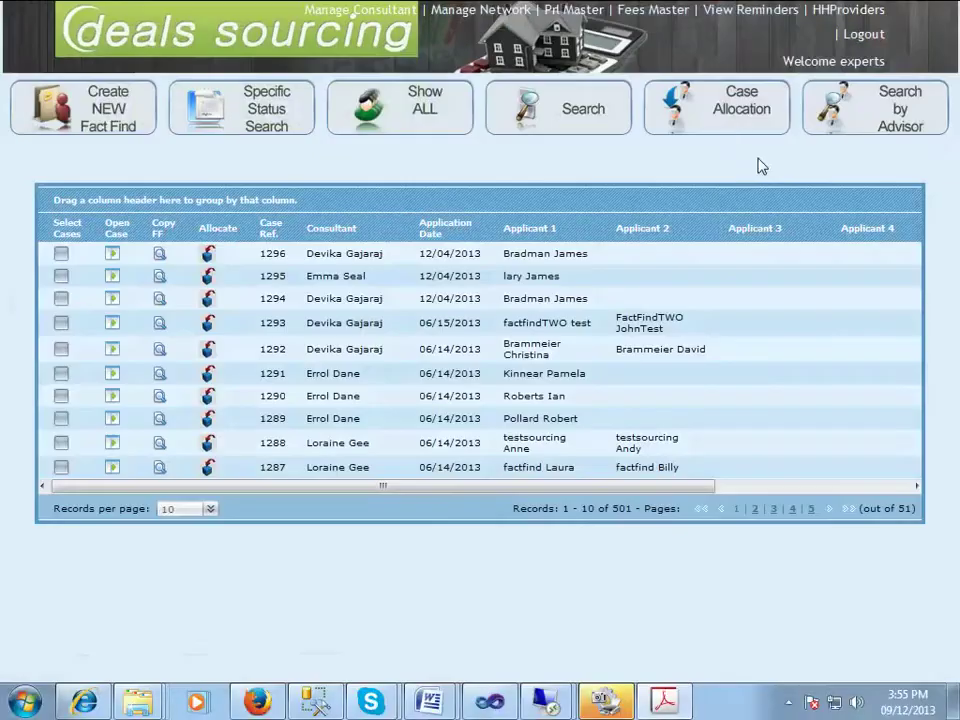
{"action": "left_click", "coordinate": [112, 258]}
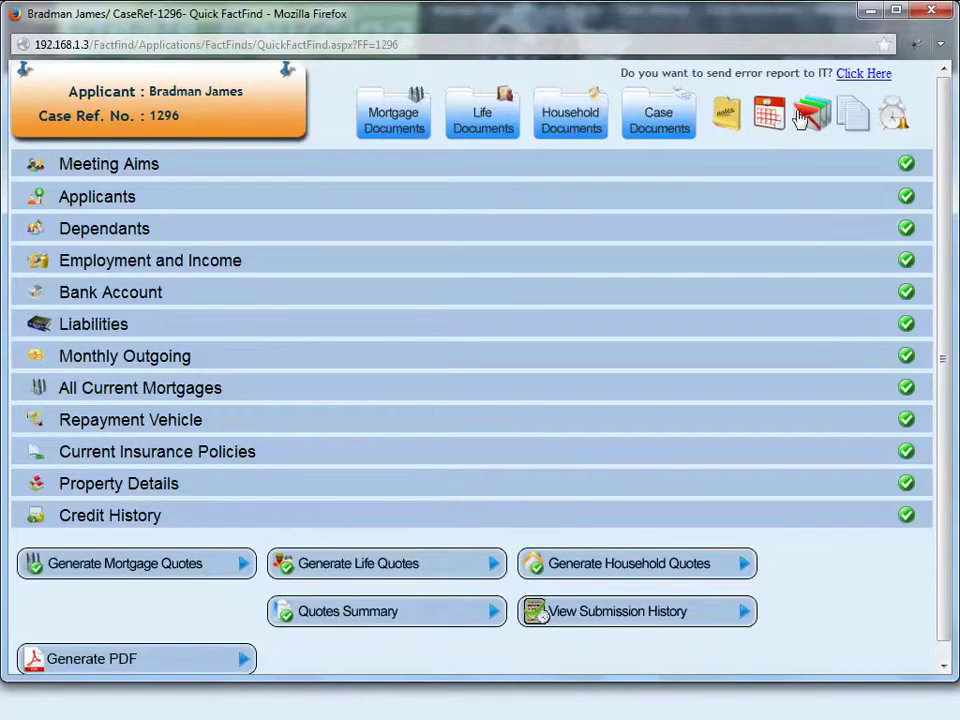
{"action": "left_click", "coordinate": [810, 122]}
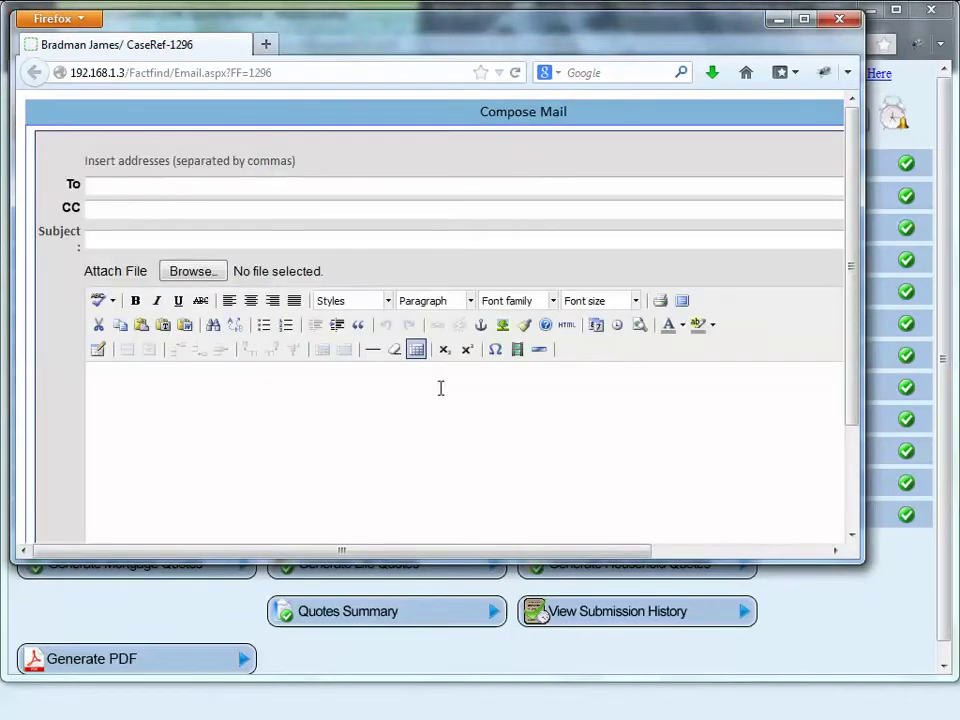
Step: Write the email body 'Email can be composed and sent from here with attachments'
{"action": "left_click", "coordinate": [349, 429]}
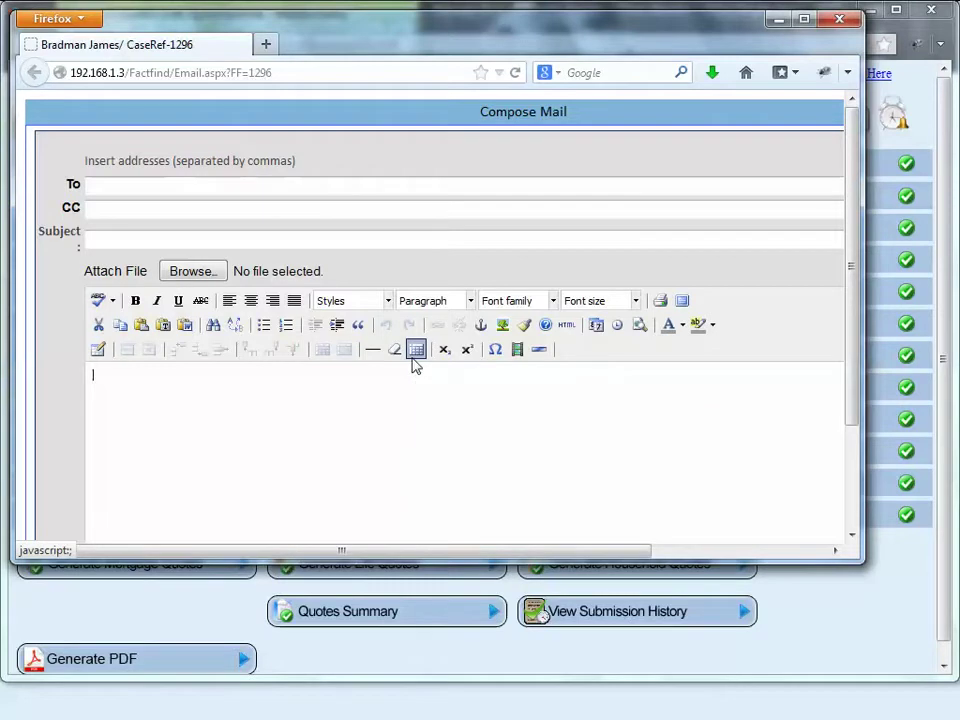
{"action": "type", "text": "Y"}
{"action": "key", "text": "BackSpace"}
{"action": "type", "text": "Email can be sent"}
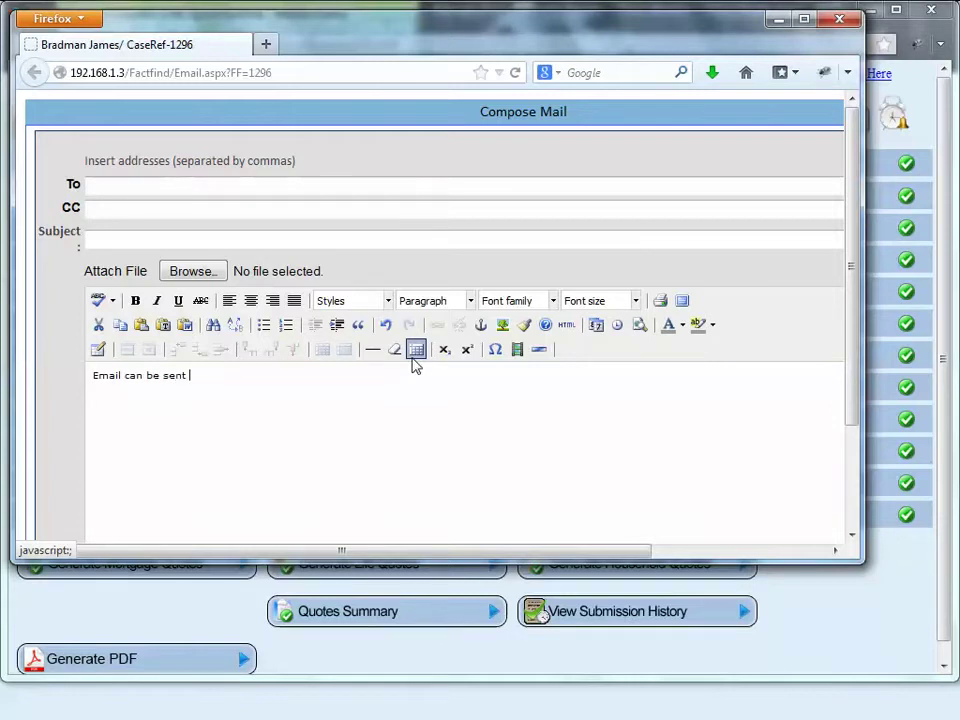
{"action": "key", "text": "BackSpace"}
{"action": "key", "text": "BackSpace"}
{"action": "key", "text": "BackSpace"}
{"action": "key", "text": "BackSpace"}
{"action": "key", "text": "BackSpace"}
{"action": "type", "text": "cou"}
{"action": "key", "text": "BackSpace"}
{"action": "type", "text": "mposed and sent fro"}
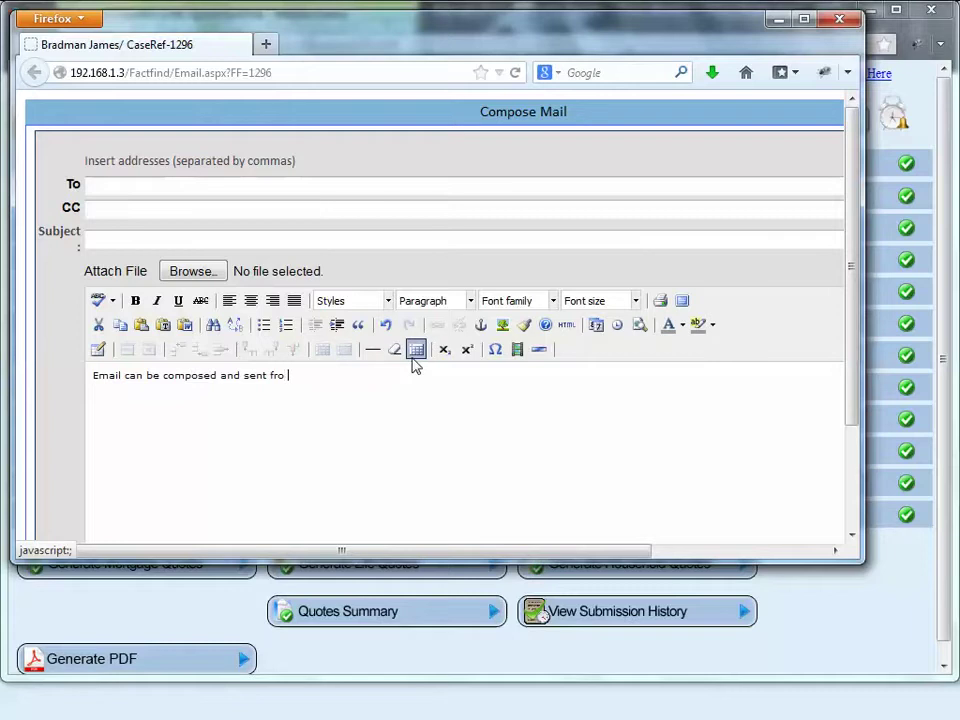
{"action": "type", "text": "m here with attachments"}
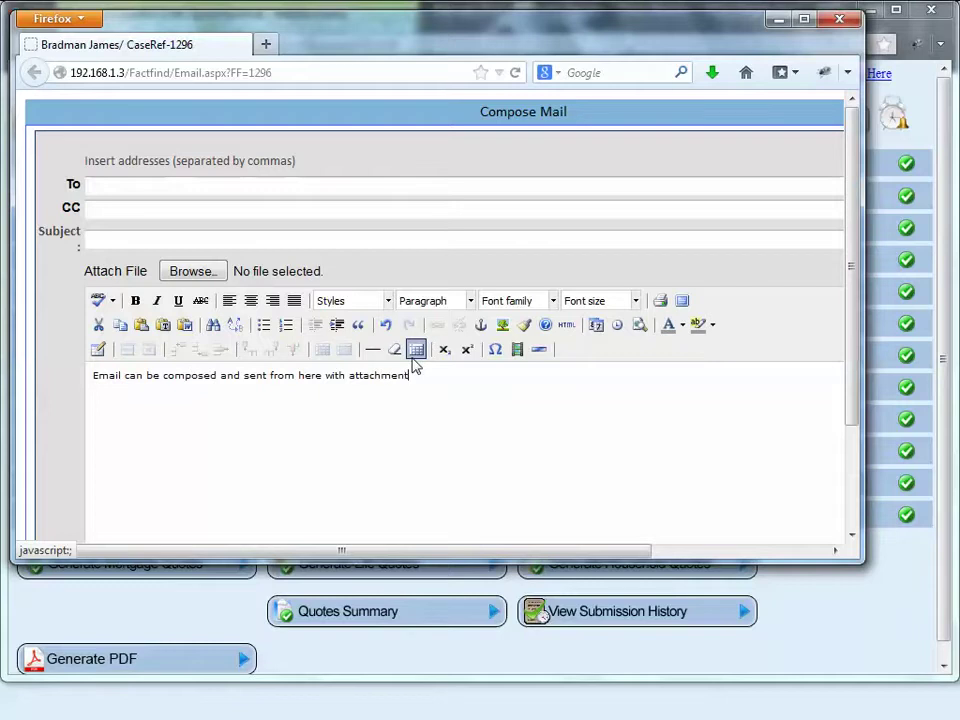
{"action": "left_click", "coordinate": [193, 271]}
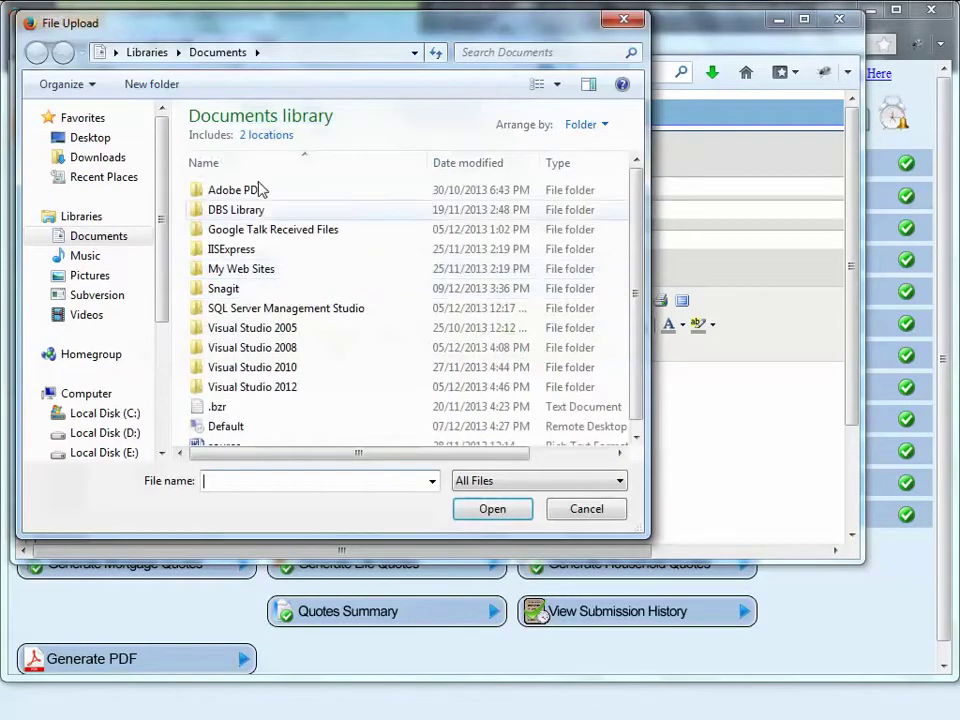
Step: Attach source.rtf to the email and put the cursor in the To field
{"action": "left_click", "coordinate": [228, 447]}
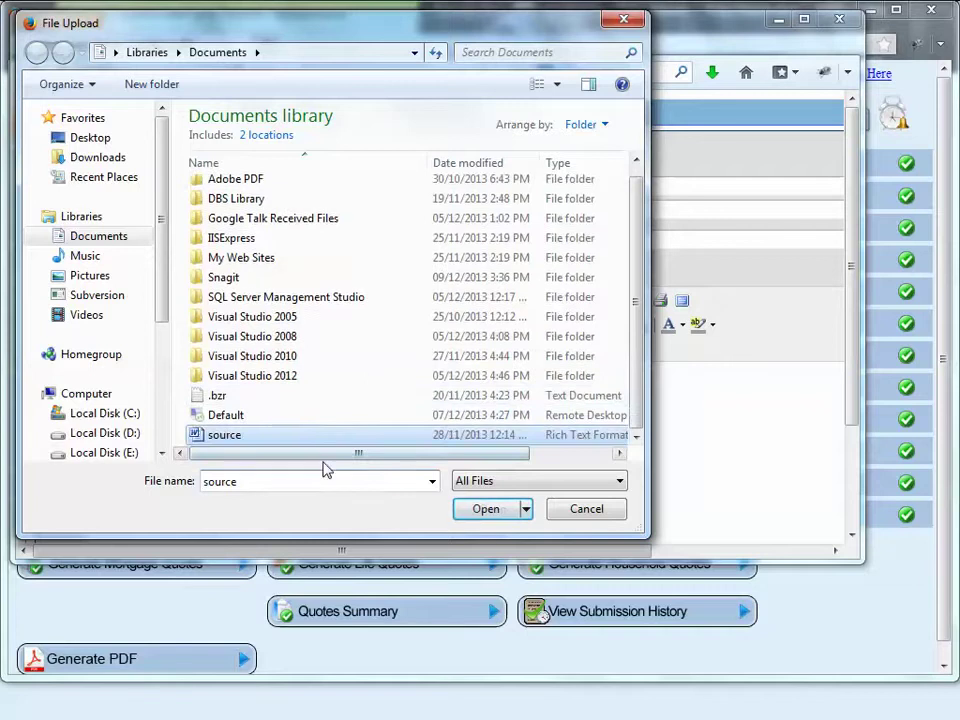
{"action": "left_click", "coordinate": [485, 512]}
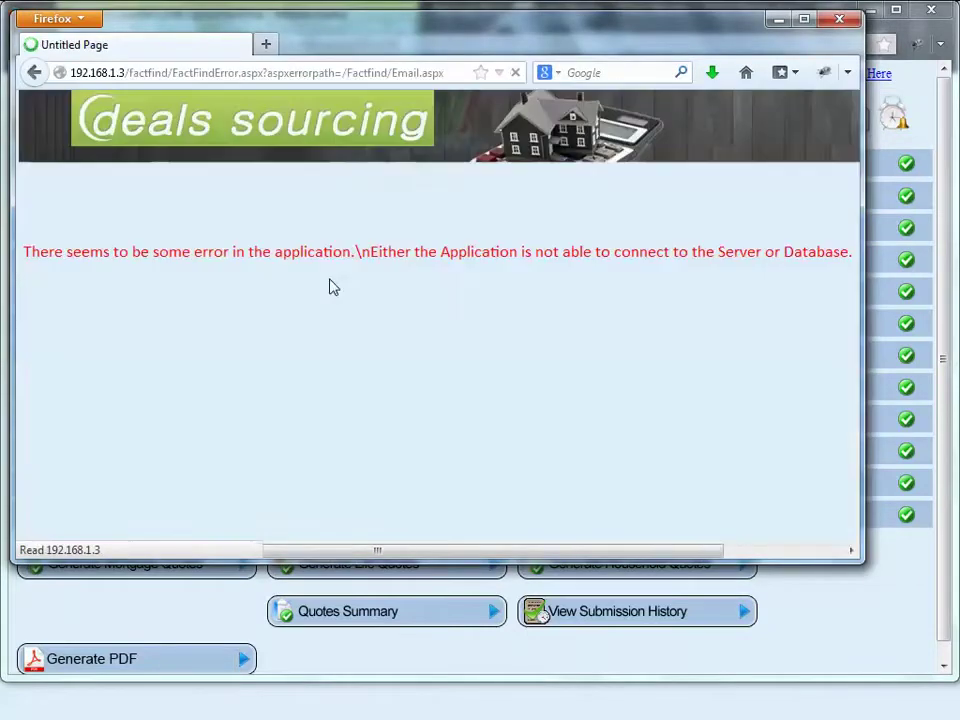
{"action": "left_click", "coordinate": [33, 72]}
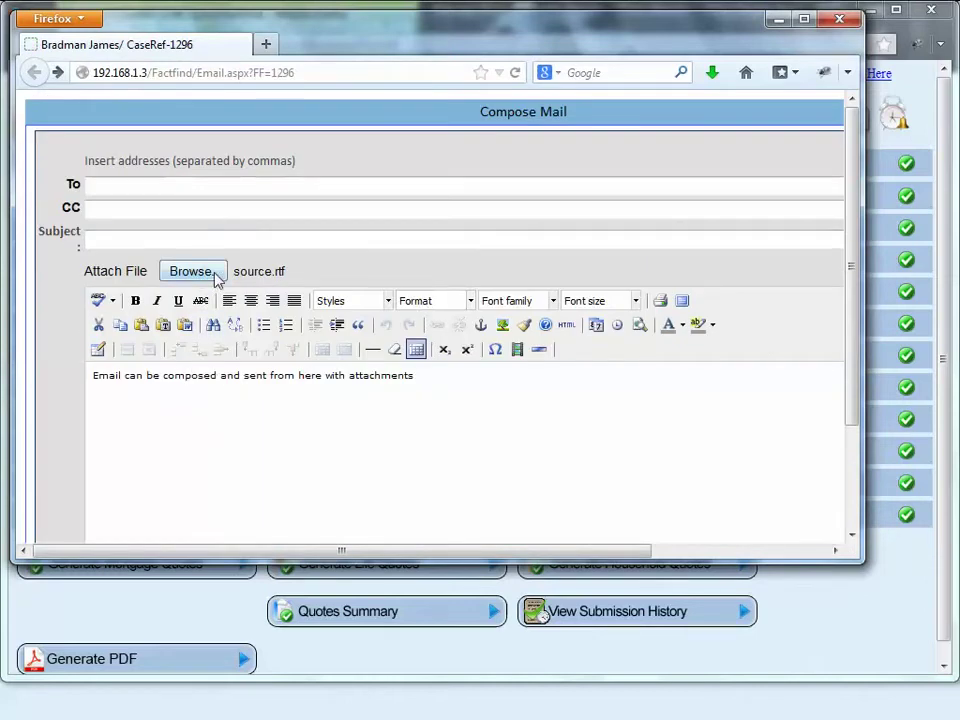
{"action": "scroll", "coordinate": [558, 470], "scroll_direction": "down", "scroll_amount": 3}
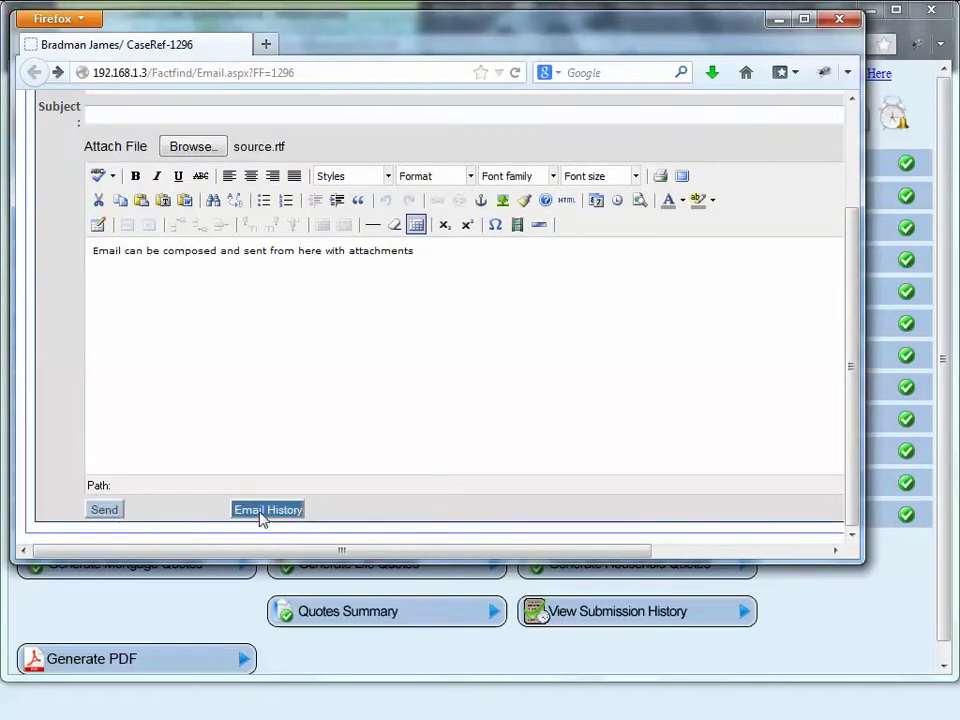
{"action": "scroll", "coordinate": [261, 437], "scroll_direction": "up", "scroll_amount": 3}
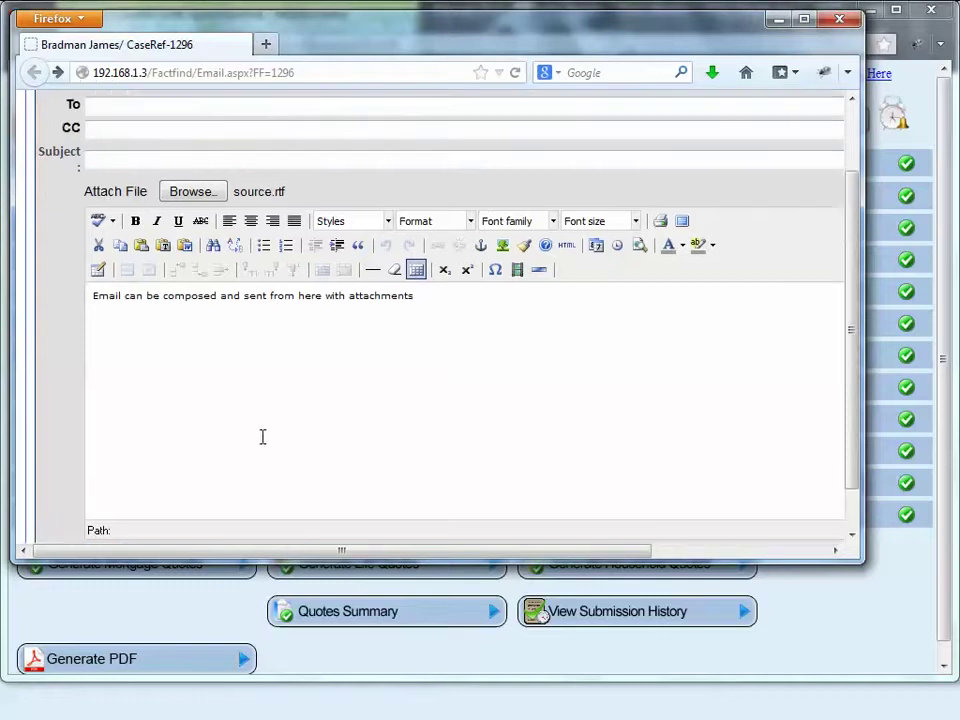
{"action": "left_click", "coordinate": [140, 170]}
Step: Enter the recipient's e-mail address and the subject 'test email', then select the body text
{"action": "type", "text": "a"}
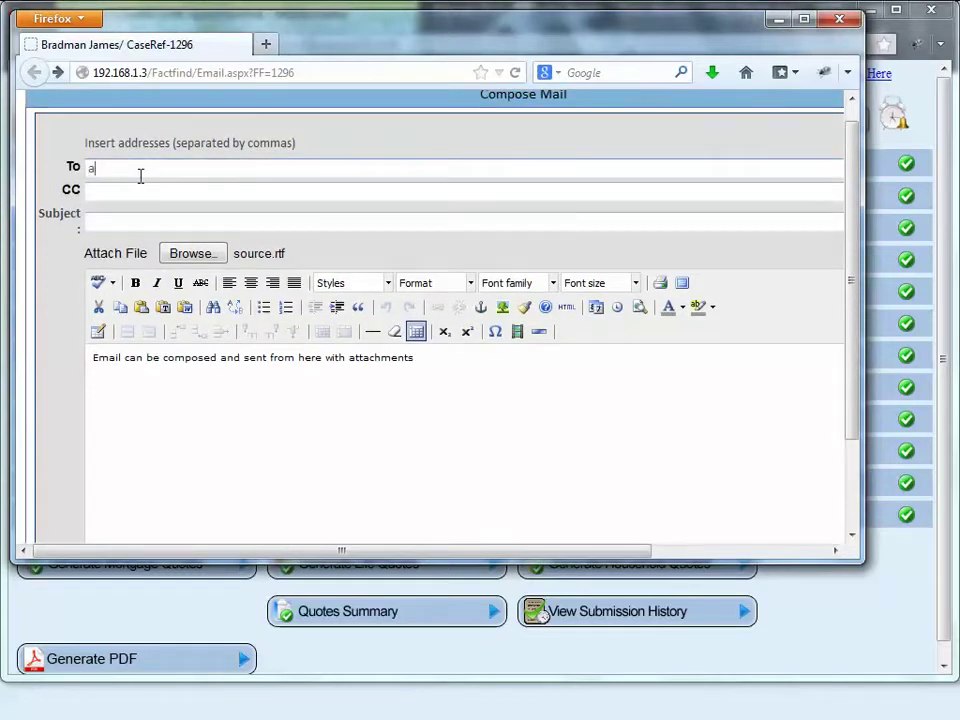
{"action": "type", "text": "r"}
{"action": "key", "text": "BackSpace"}
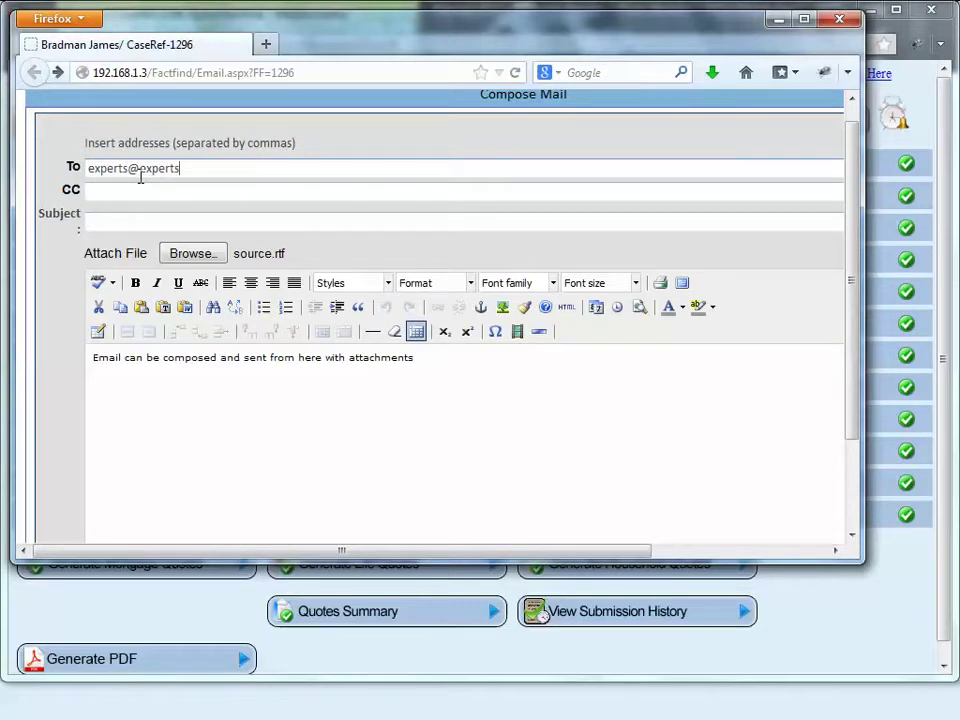
{"action": "left_click", "coordinate": [141, 191]}
{"action": "left_click", "coordinate": [141, 220]}
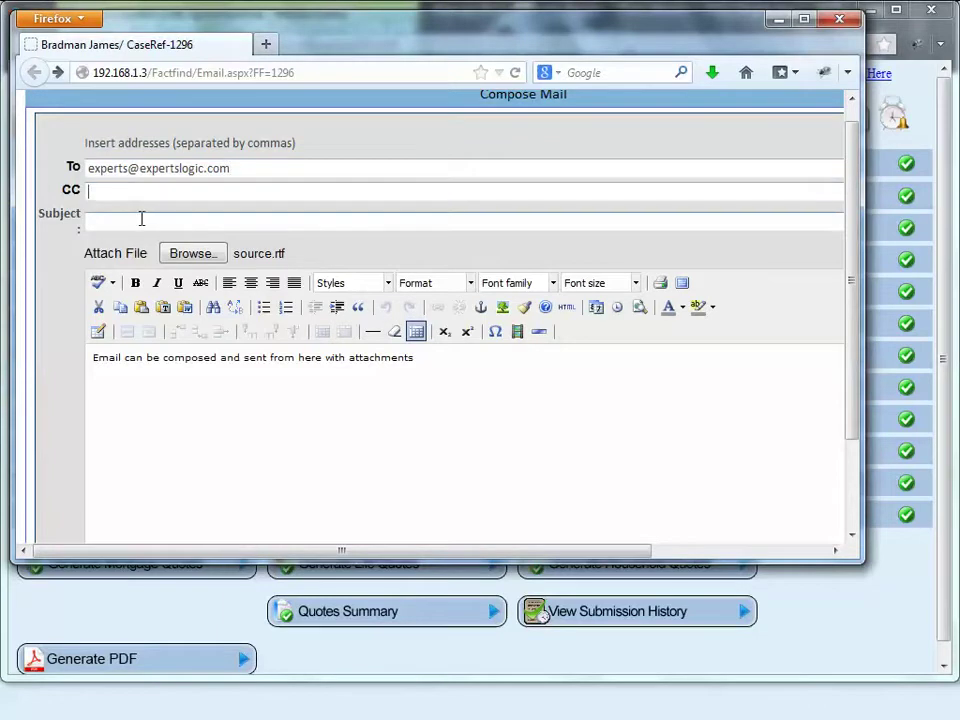
{"action": "type", "text": "test email"}
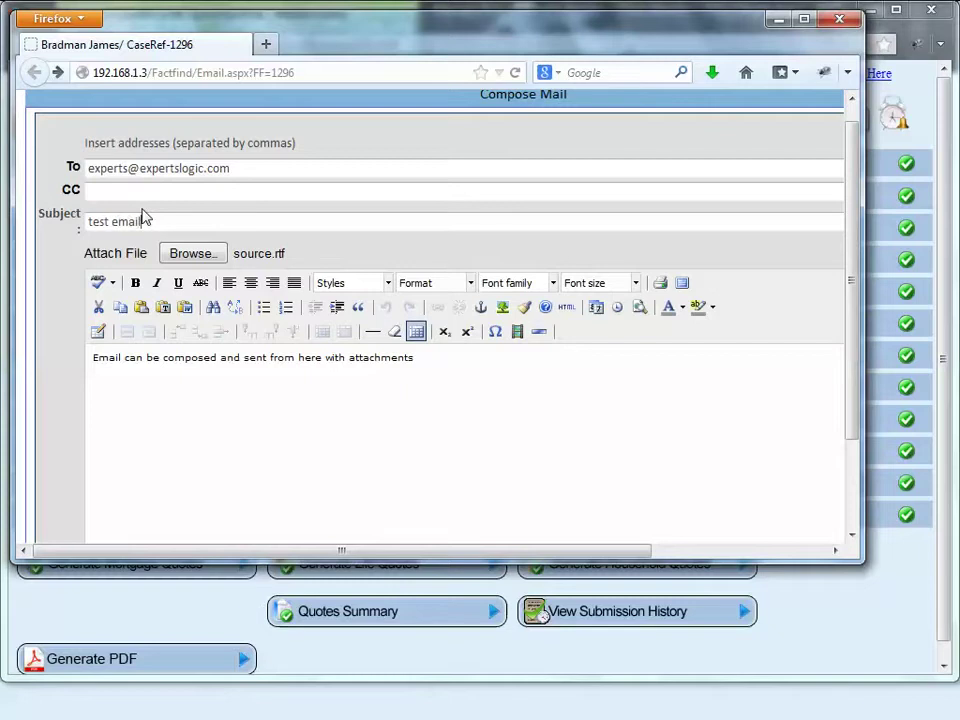
{"action": "scroll", "coordinate": [505, 403], "scroll_direction": "down", "scroll_amount": 1}
{"action": "scroll", "coordinate": [508, 403], "scroll_direction": "down", "scroll_amount": 1}
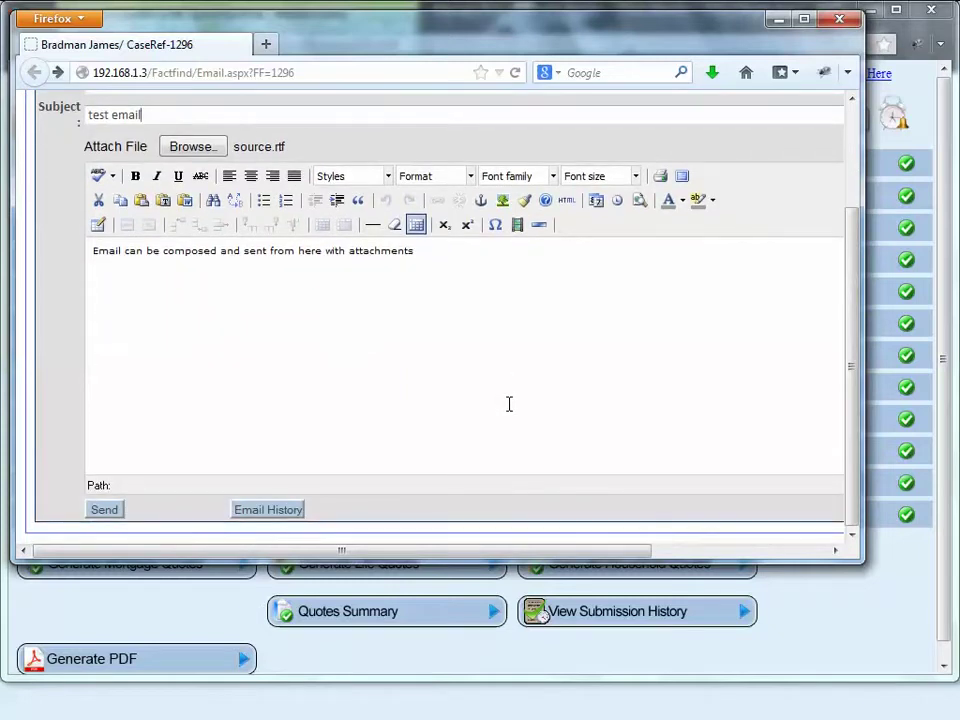
{"action": "left_click_drag", "start_coordinate": [435, 250], "coordinate": [87, 250]}
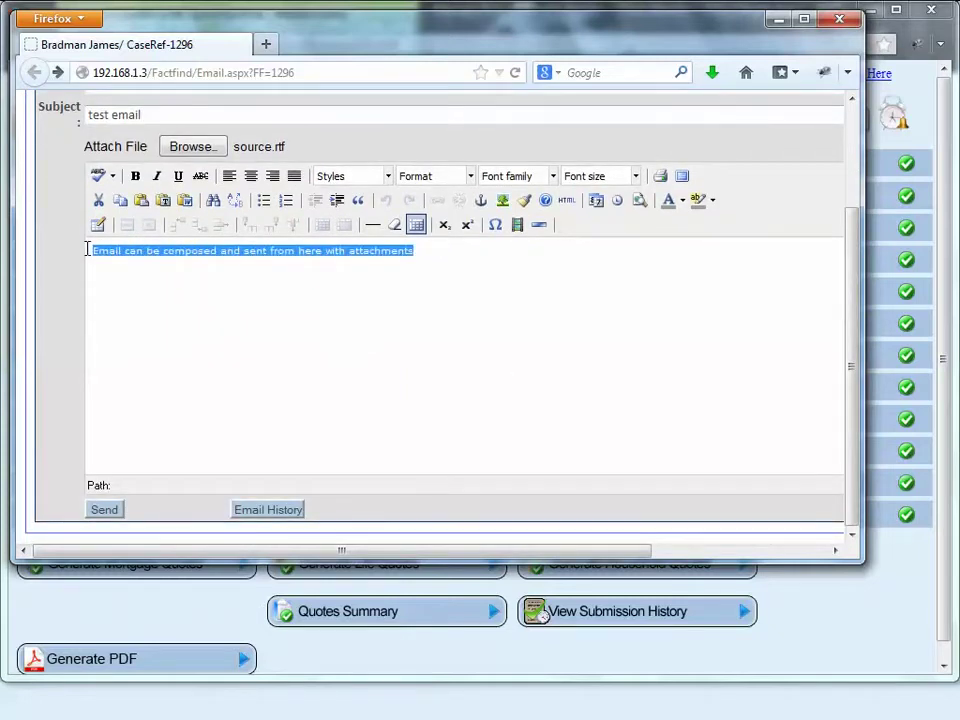
Step: Make the email message line bold, underlined and red
{"action": "left_click", "coordinate": [135, 176]}
{"action": "left_click", "coordinate": [178, 177]}
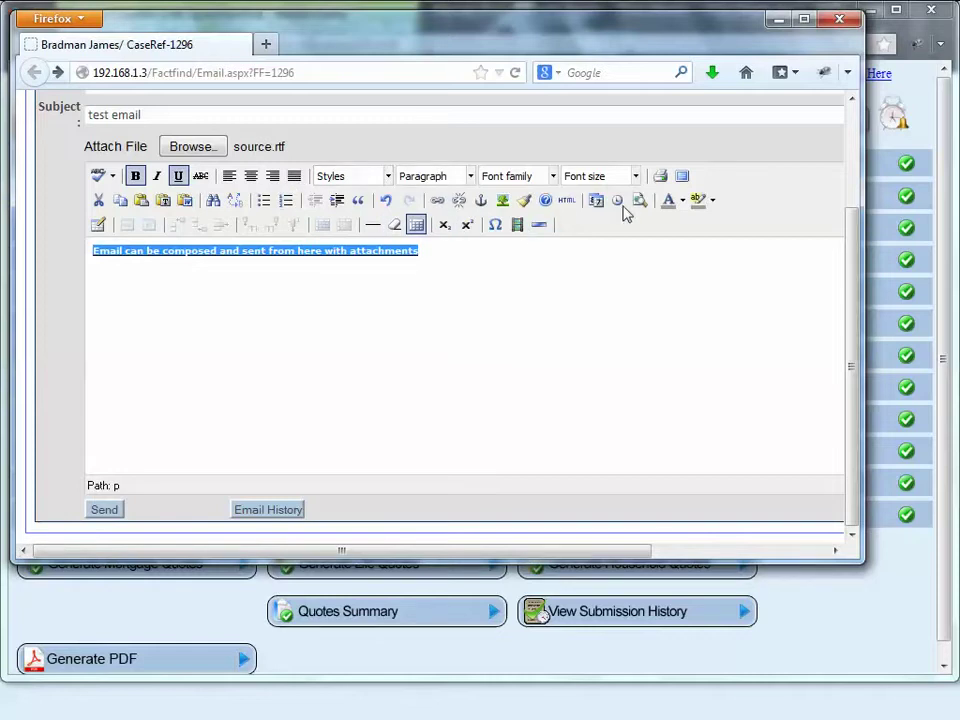
{"action": "left_click", "coordinate": [682, 201]}
{"action": "left_click", "coordinate": [668, 251]}
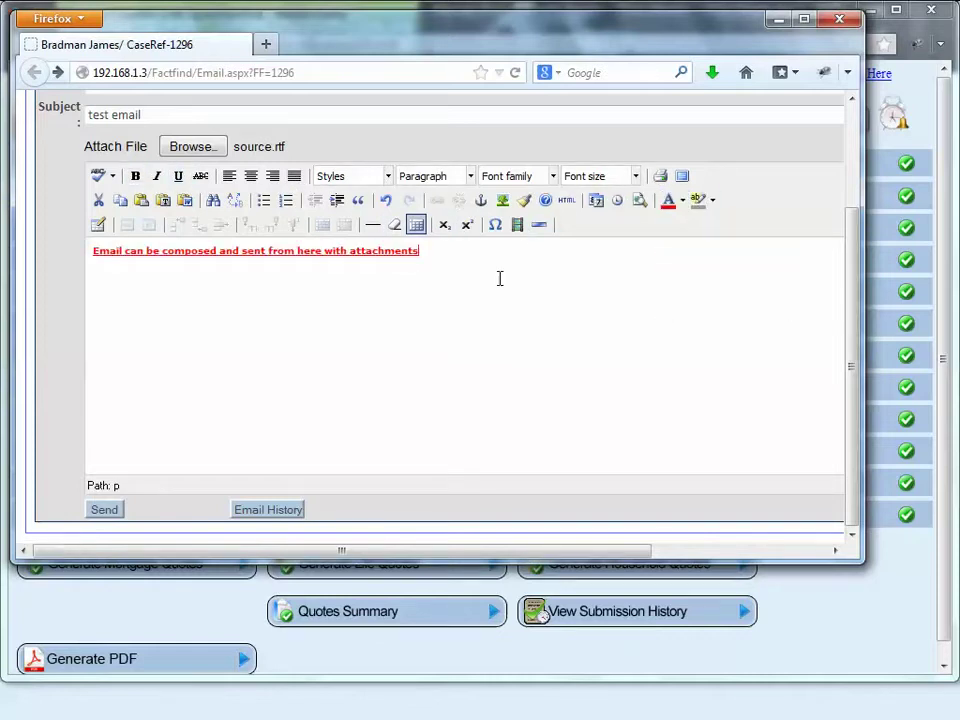
{"action": "left_click", "coordinate": [410, 268]}
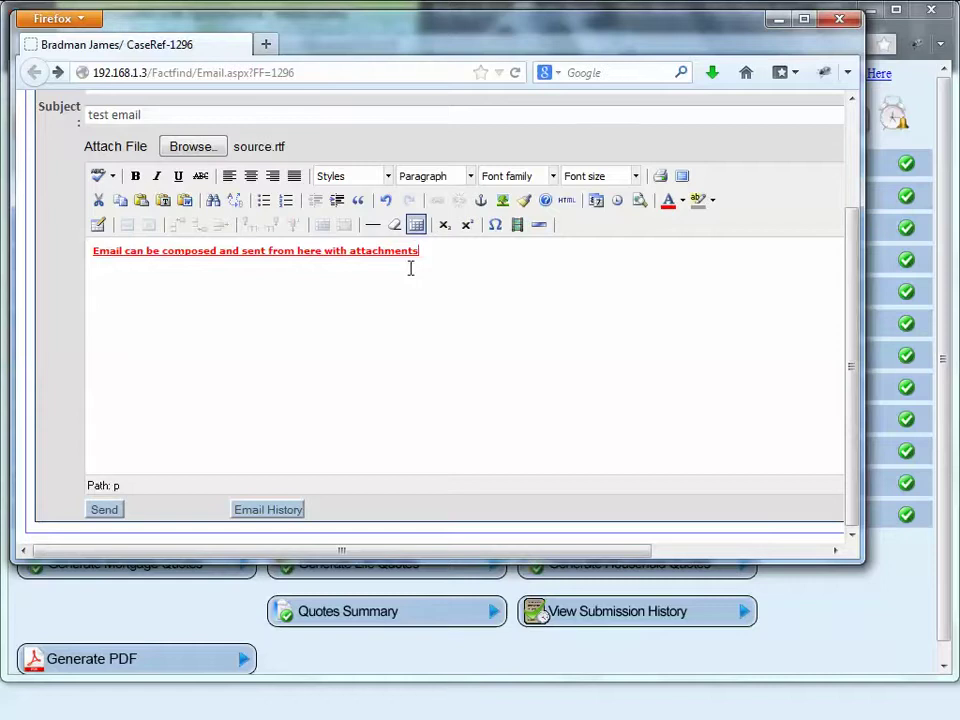
Step: Send the email, then go back and view the email history
{"action": "left_click", "coordinate": [108, 511]}
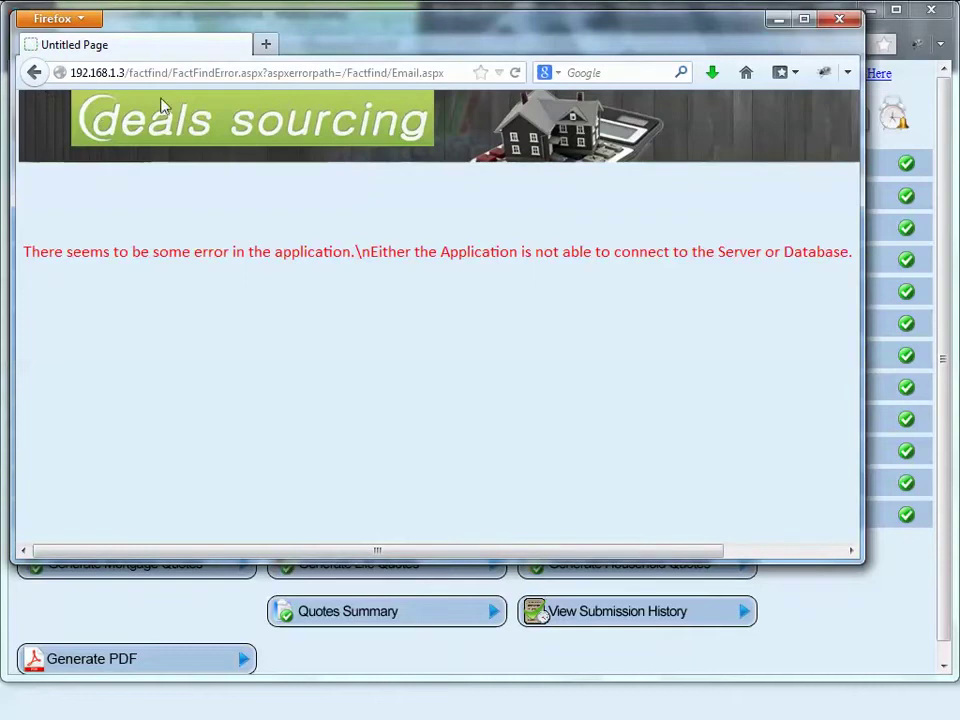
{"action": "left_click", "coordinate": [32, 72]}
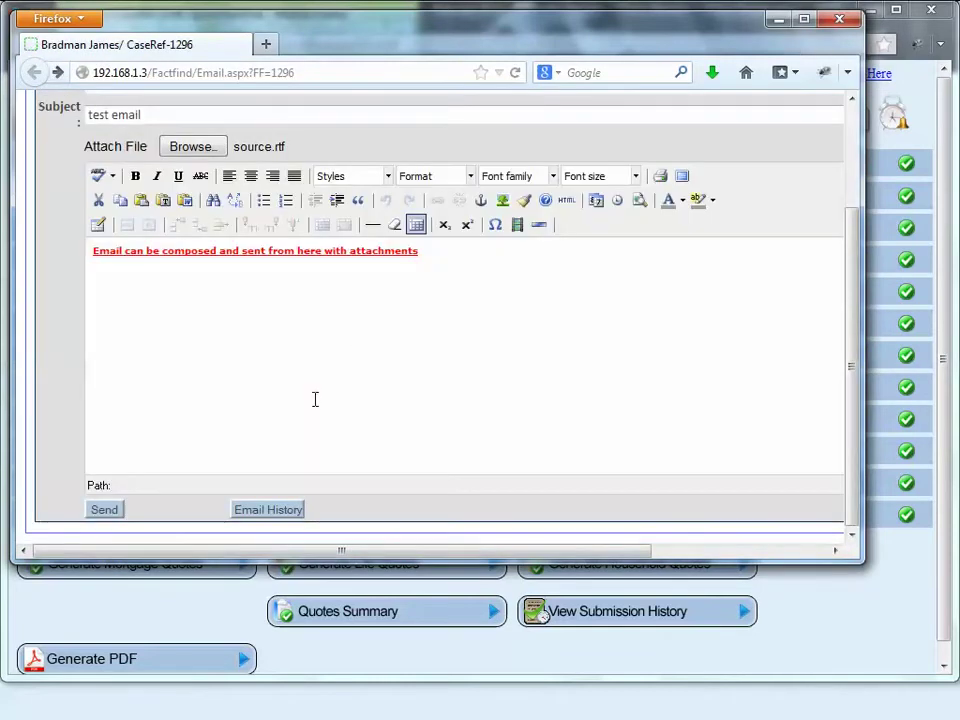
{"action": "left_click", "coordinate": [276, 512]}
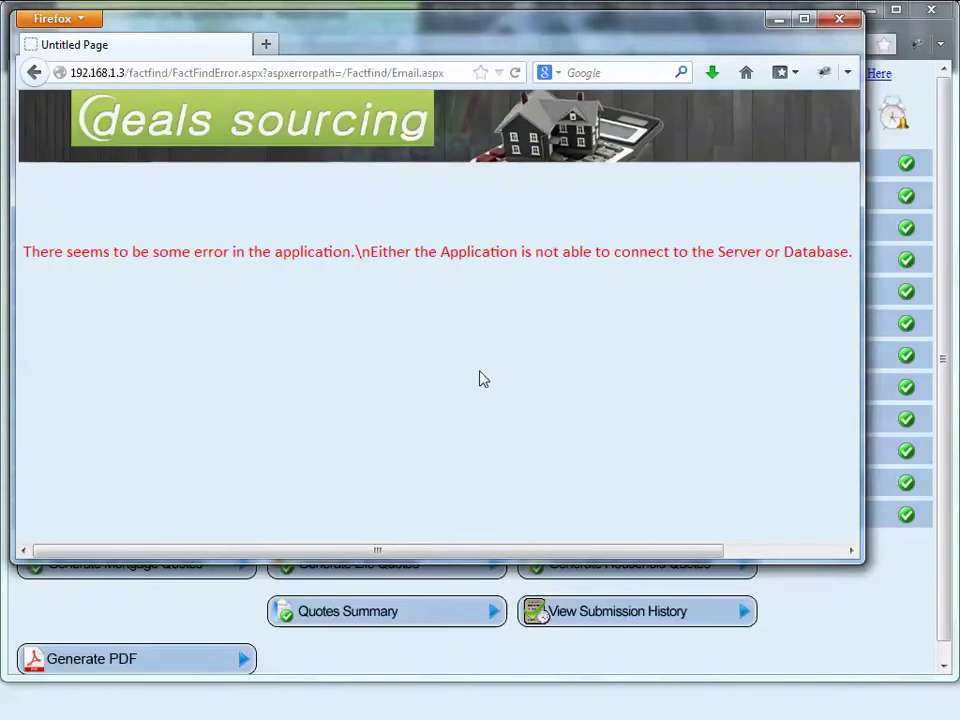
Step: Close the email composer and view the copy details showing it was copied from case 1294
{"action": "key", "text": "alt+Left"}
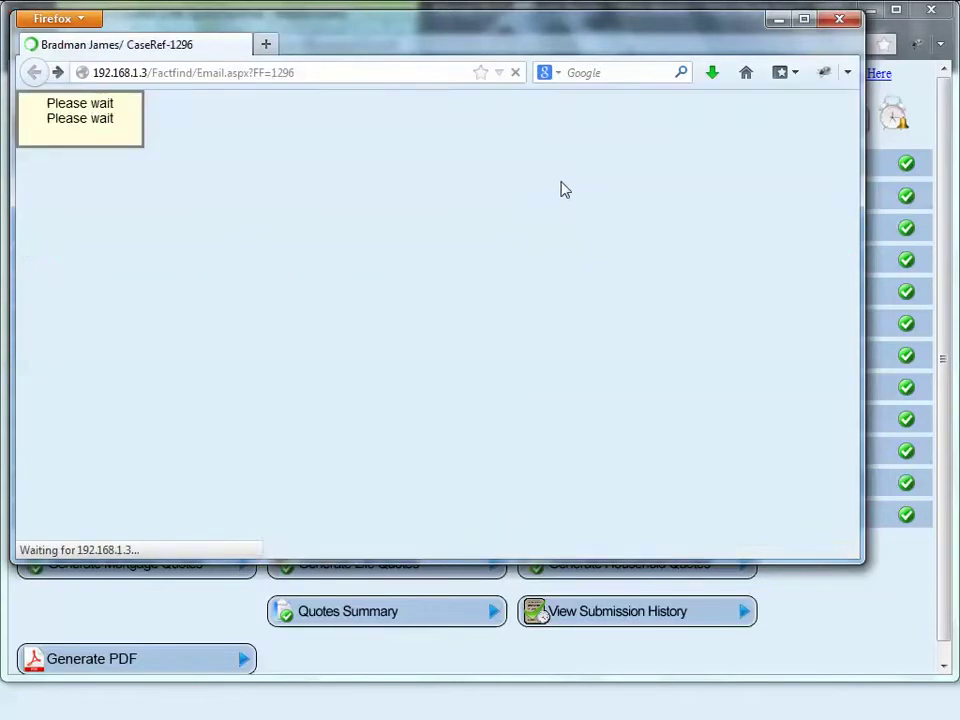
{"action": "scroll", "coordinate": [630, 398], "scroll_direction": "up", "scroll_amount": 3}
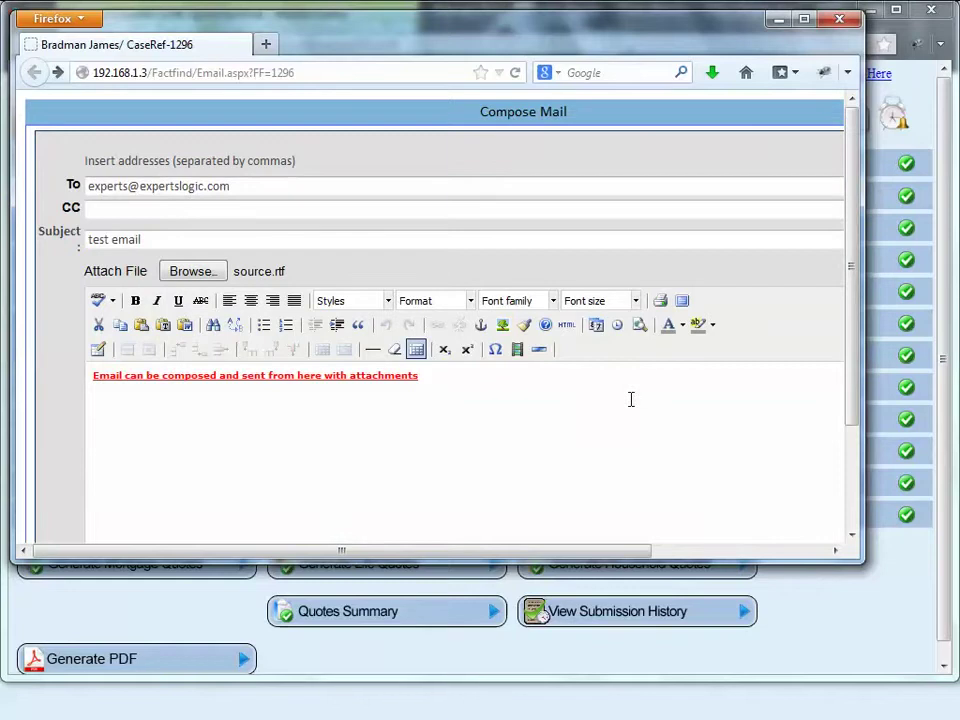
{"action": "left_click", "coordinate": [841, 22]}
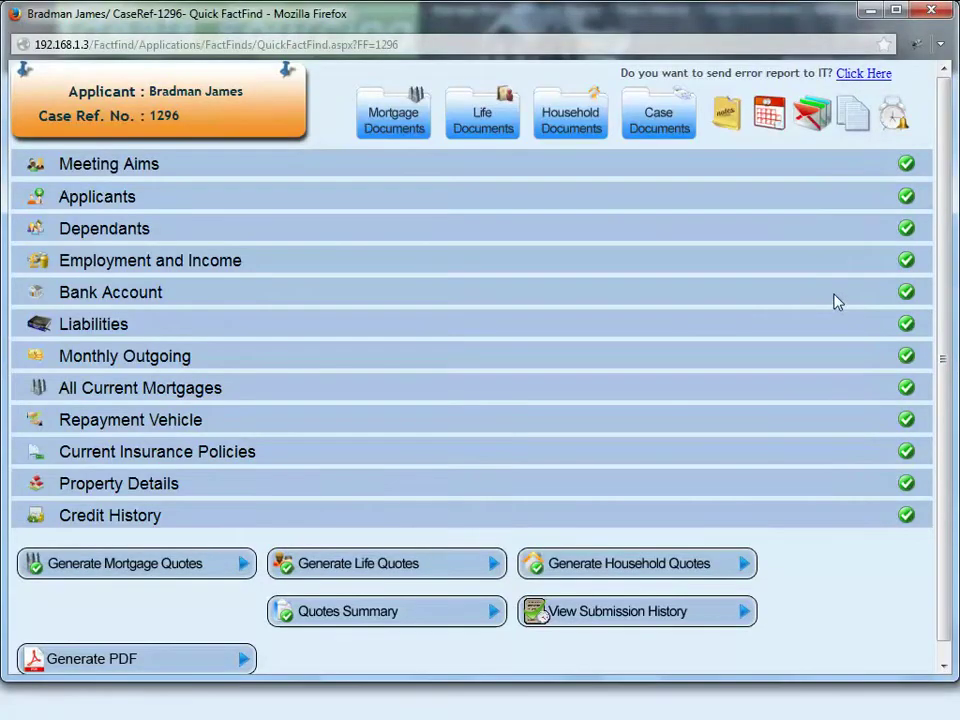
{"action": "left_click", "coordinate": [855, 118]}
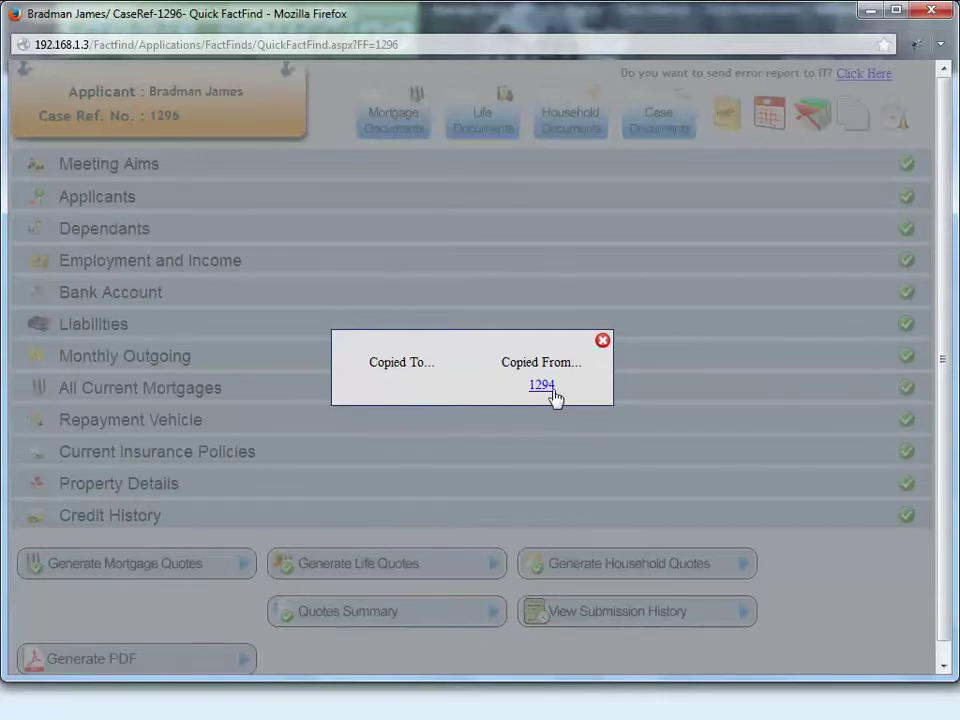
{"action": "left_click", "coordinate": [603, 342]}
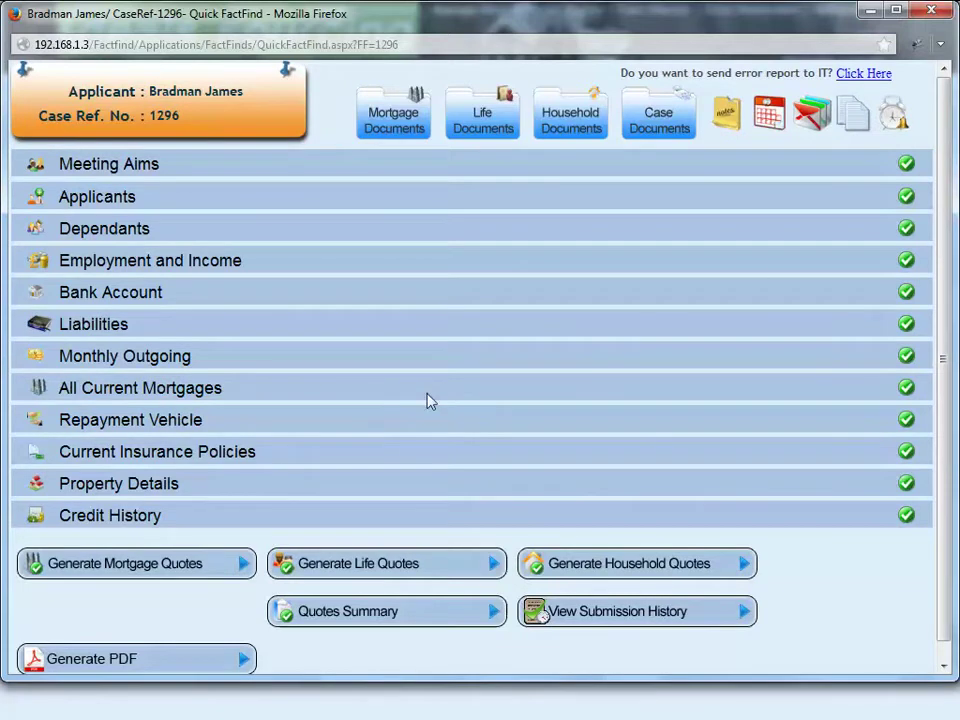
Step: Start a reminder dated 12/09/2013 with notes saying it will pop up at the set time to the client
{"action": "left_click", "coordinate": [893, 123]}
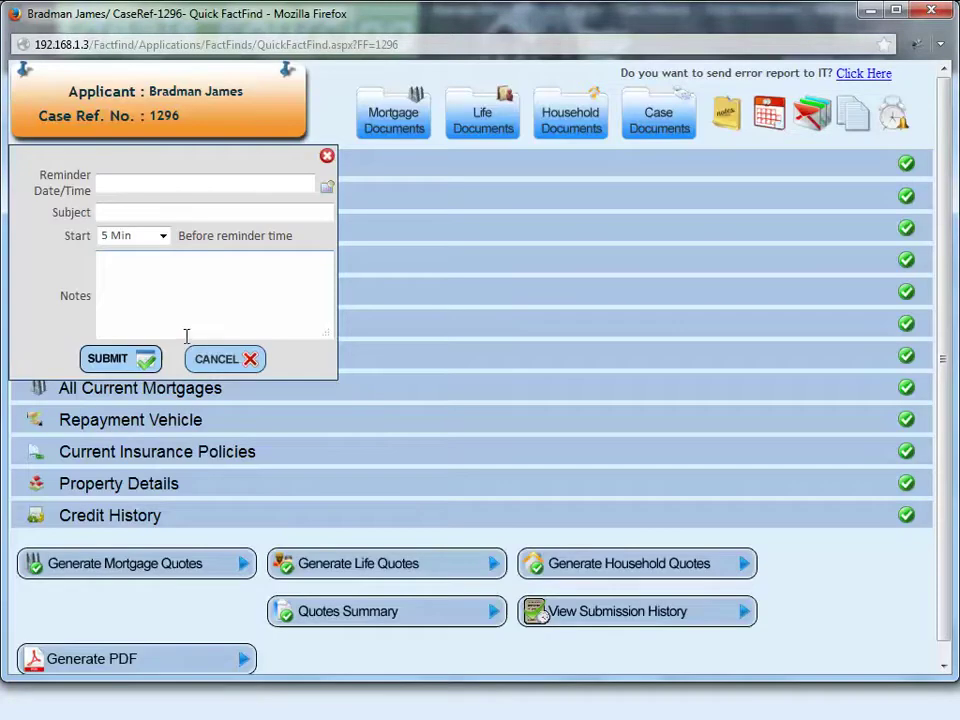
{"action": "left_click", "coordinate": [327, 187]}
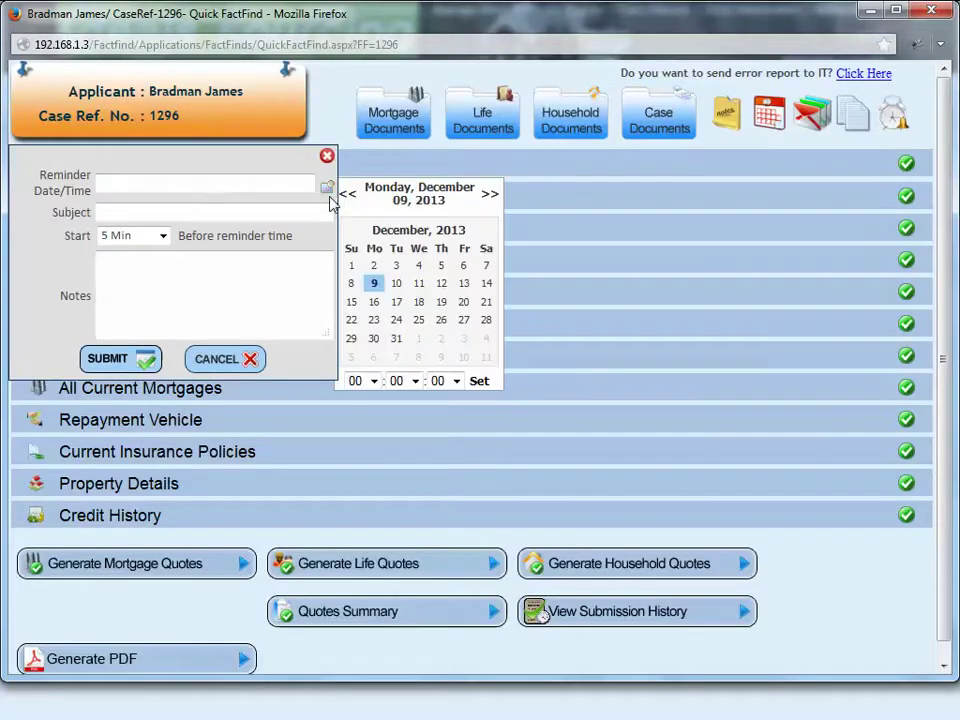
{"action": "left_click", "coordinate": [375, 284]}
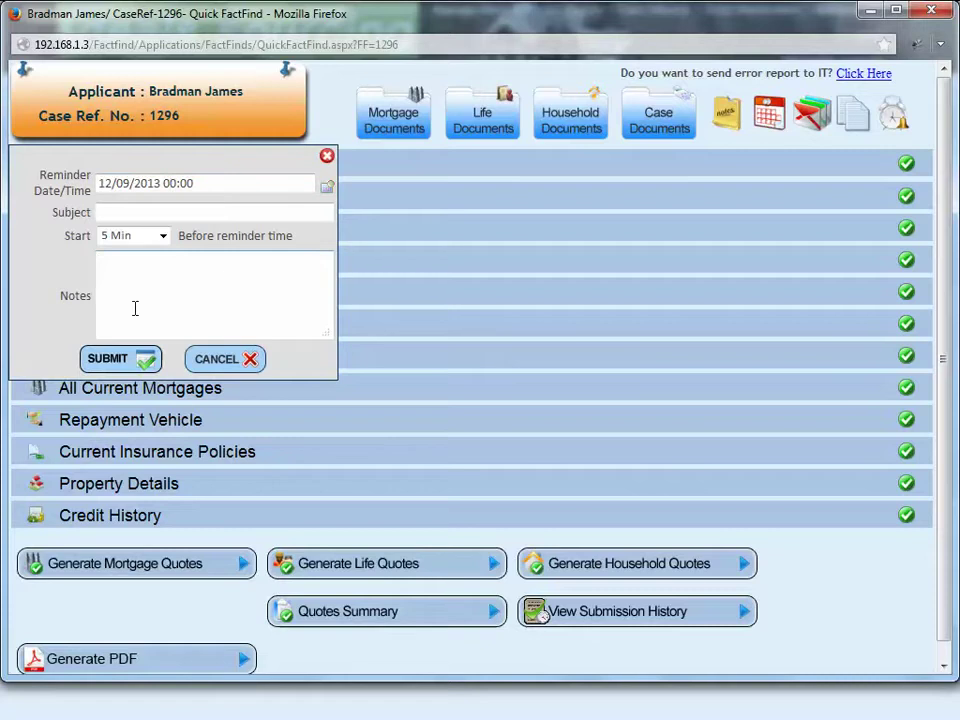
{"action": "left_click", "coordinate": [269, 314]}
{"action": "type", "text": "This is a reinder"}
{"action": "key", "text": "BackSpace"}
{"action": "key", "text": "BackSpace"}
{"action": "key", "text": "BackSpace"}
{"action": "key", "text": "BackSpace"}
{"action": "type", "text": "minder for"}
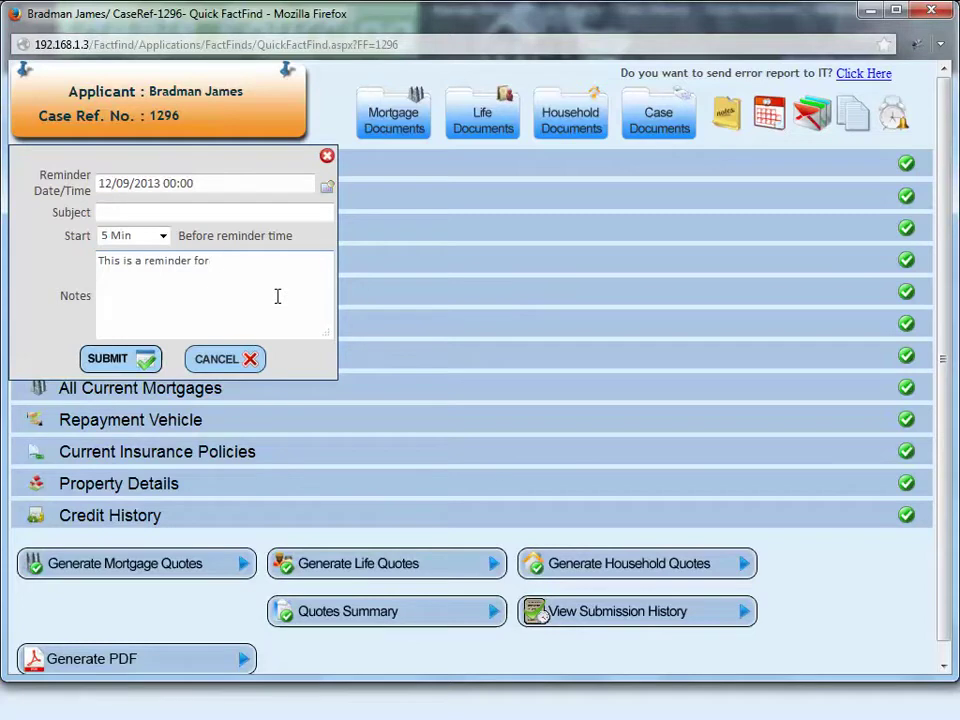
{"action": "type", "text": " the case which will pop "}
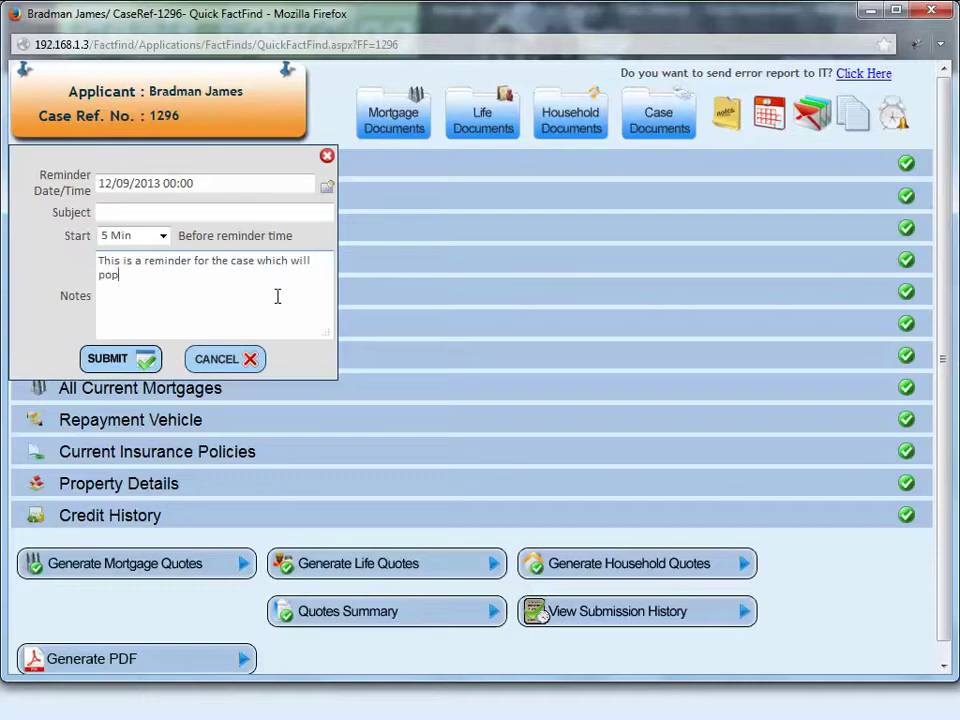
{"action": "type", "text": "up at the set time t"}
{"action": "type", "text": "o "}
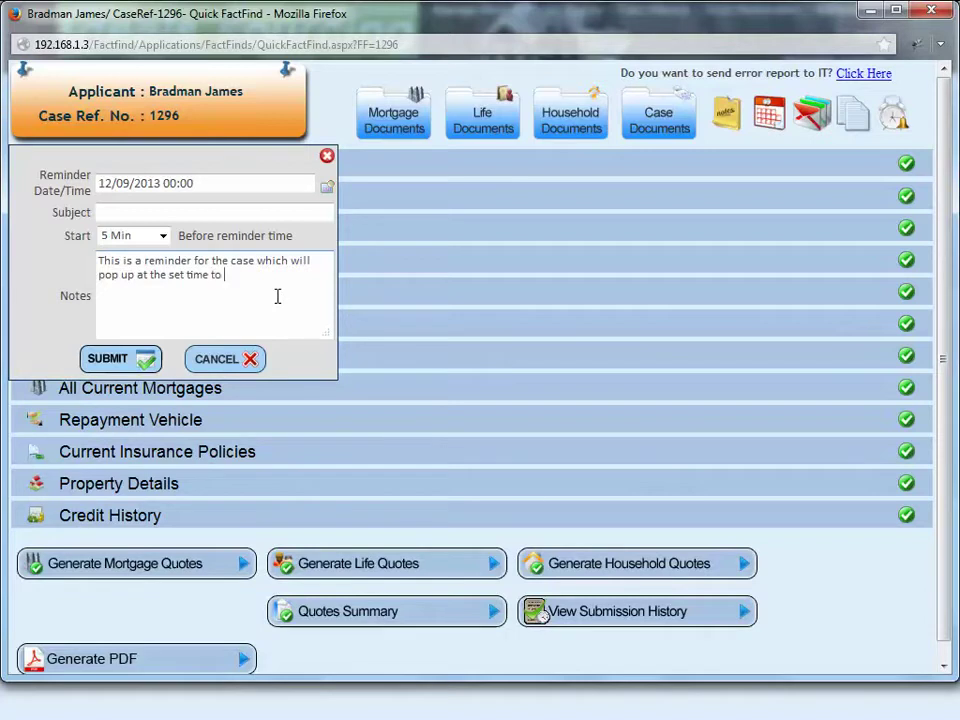
{"action": "type", "text": "the client."}
Step: Give the reminder the subject 'Test reminder' and time 12:00, then submit it
{"action": "left_click", "coordinate": [186, 212]}
{"action": "type", "text": "Te"}
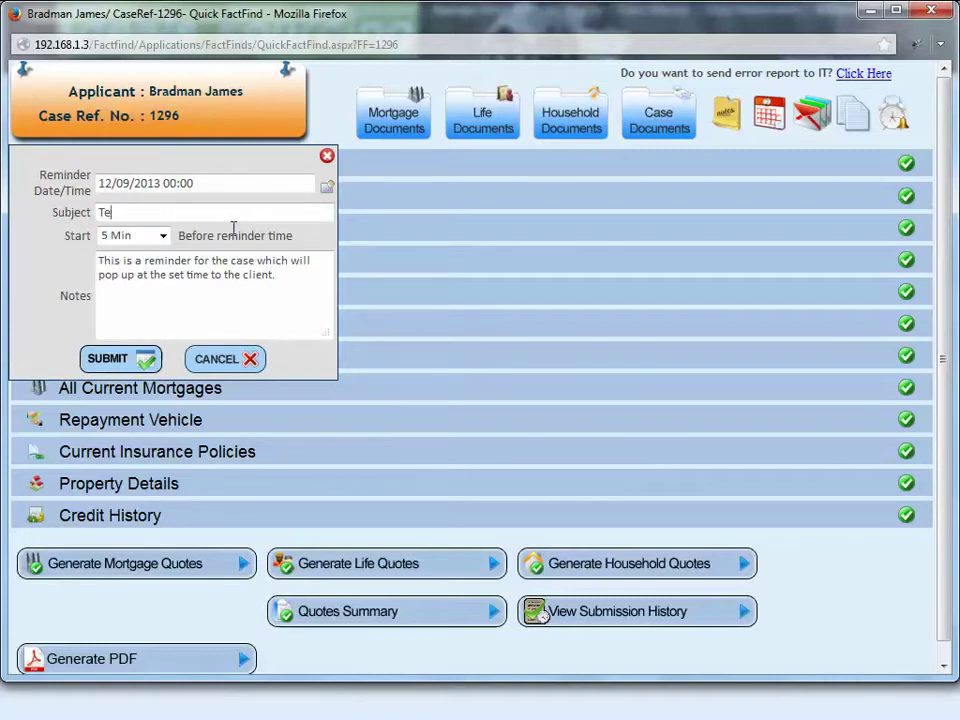
{"action": "type", "text": "st reminder"}
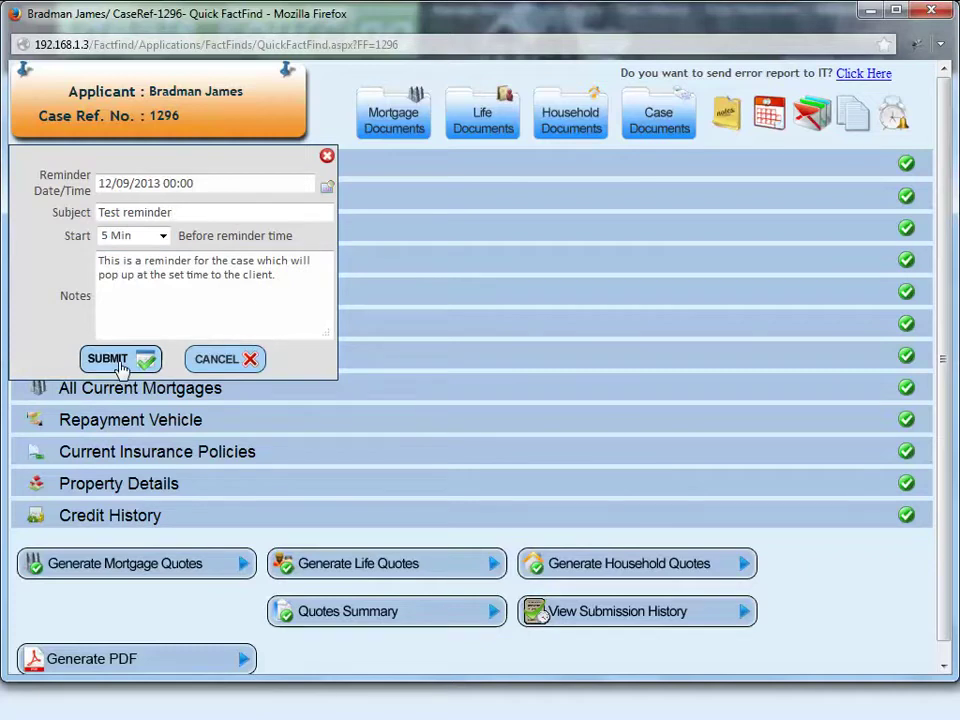
{"action": "left_click", "coordinate": [327, 188]}
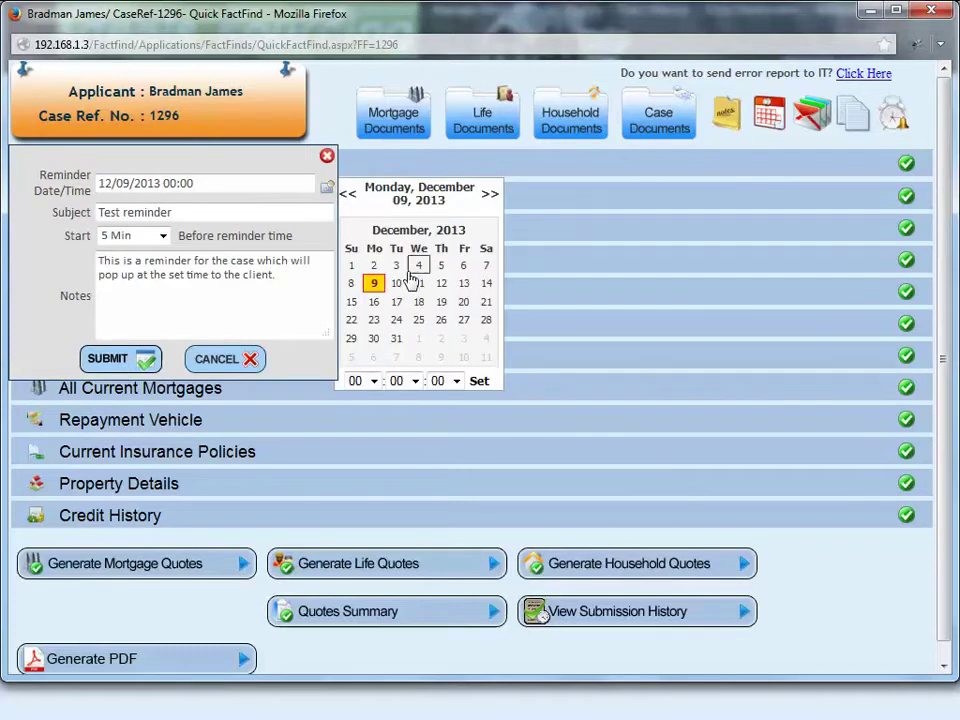
{"action": "left_click", "coordinate": [375, 381]}
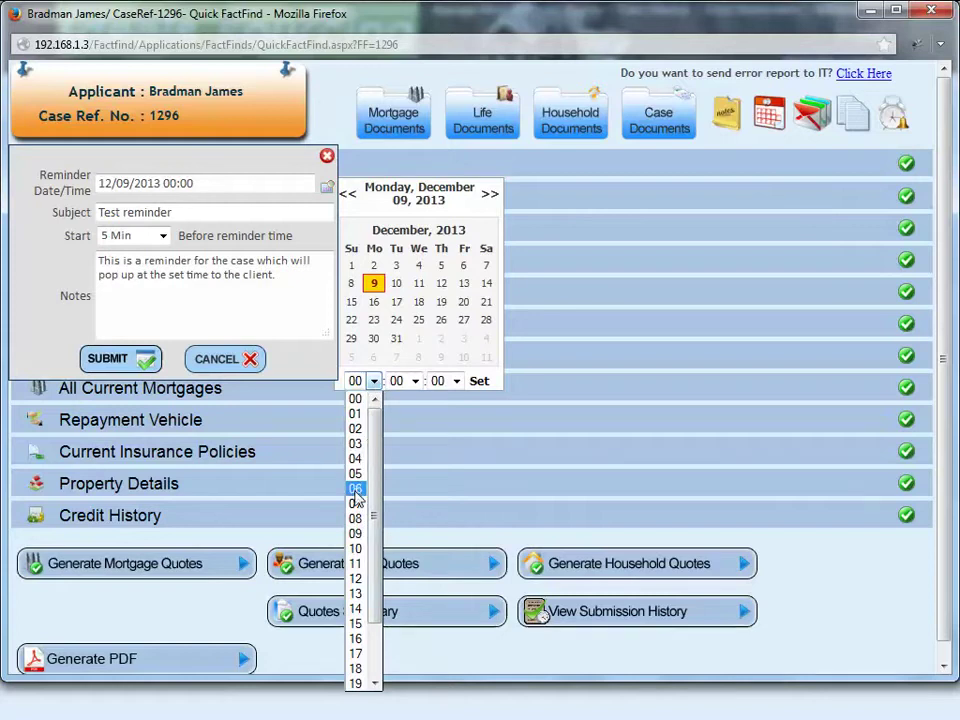
{"action": "left_click", "coordinate": [356, 578]}
{"action": "left_click", "coordinate": [478, 383]}
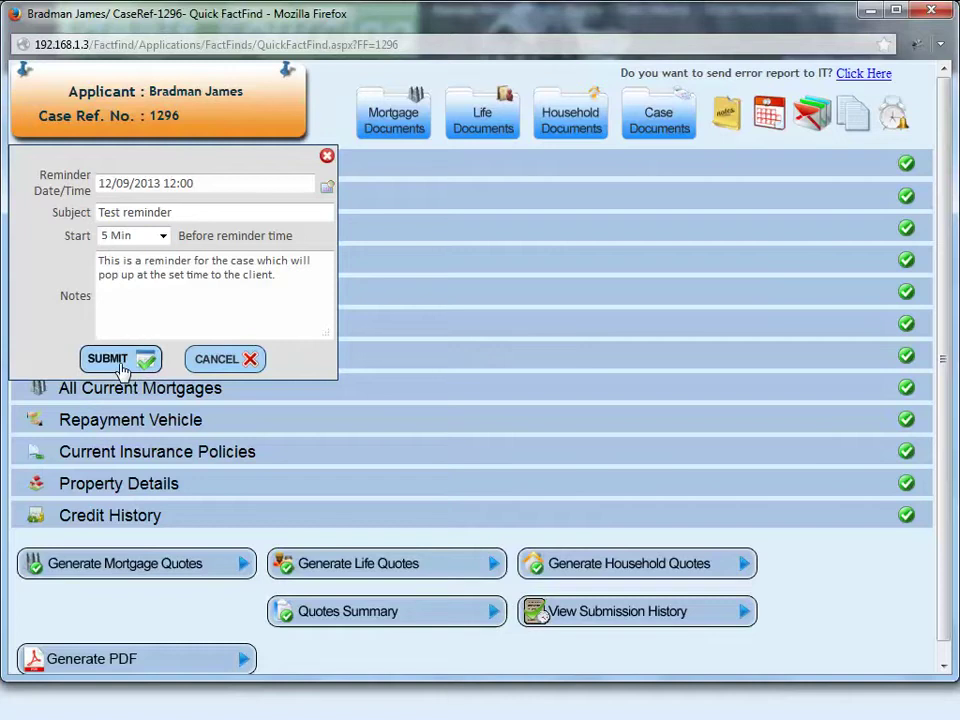
{"action": "left_click", "coordinate": [112, 359]}
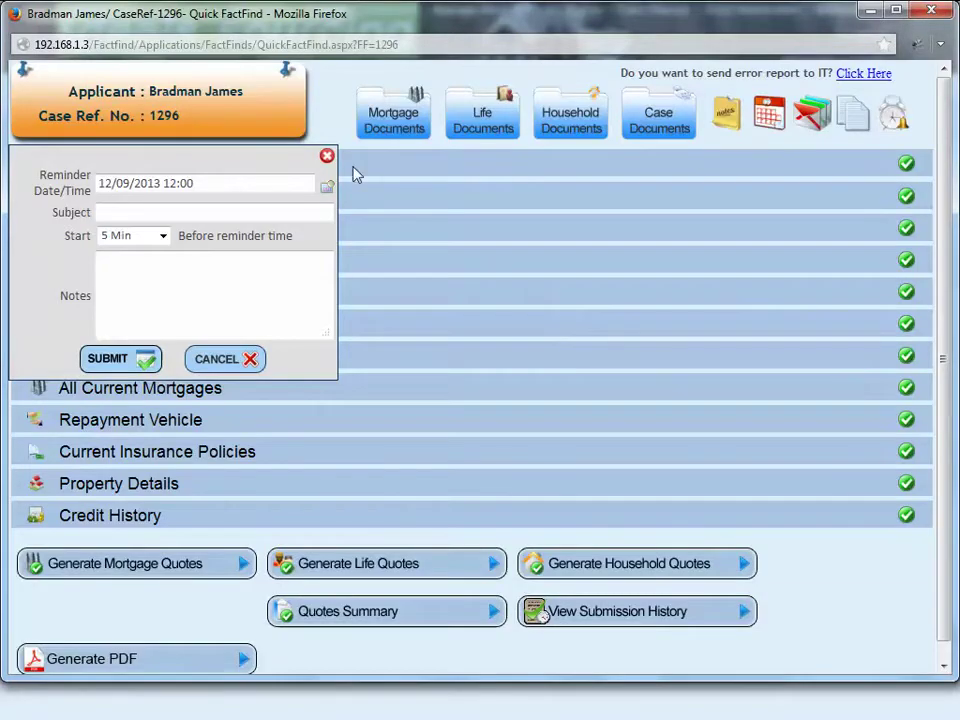
{"action": "left_click", "coordinate": [327, 158]}
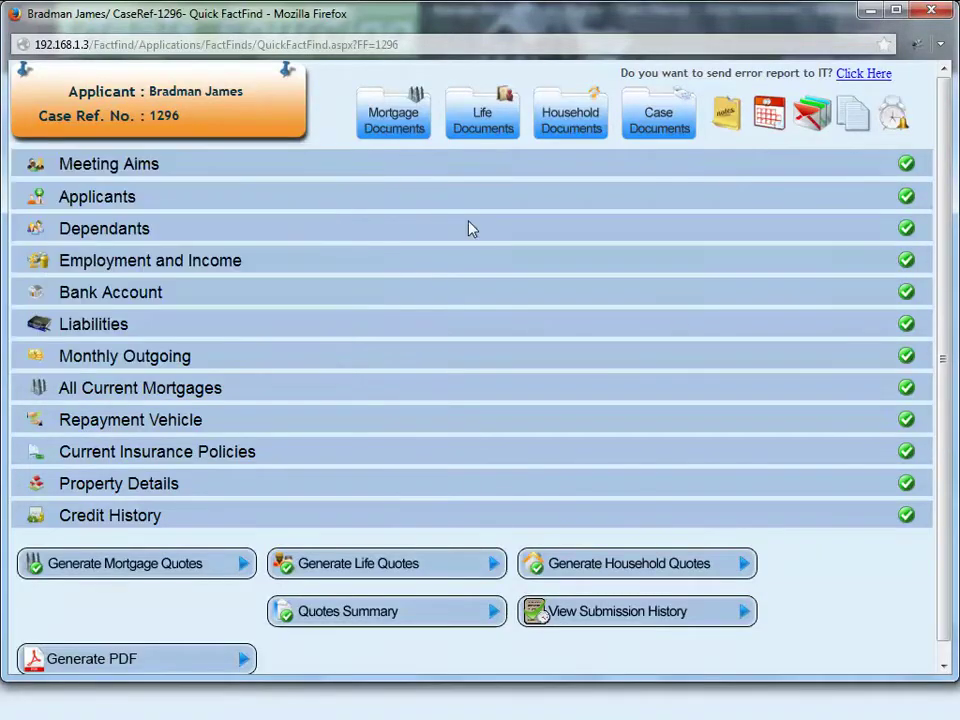
Step: Generate case 1296's Fact Find PDF and open it with Adobe Acrobat
{"action": "scroll", "coordinate": [690, 323], "scroll_direction": "down", "scroll_amount": 1}
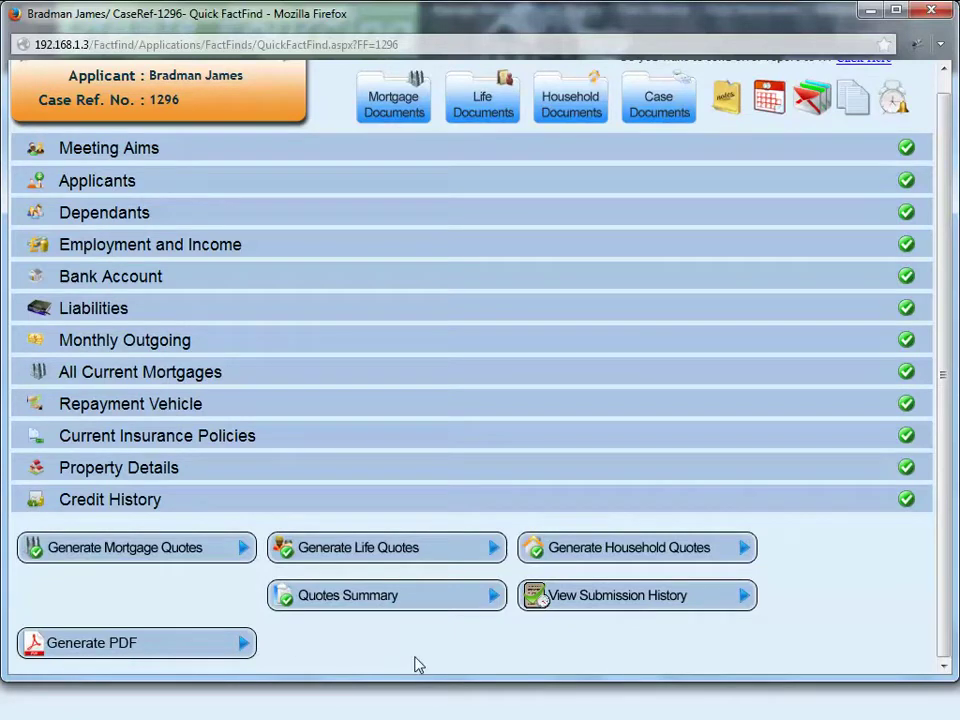
{"action": "left_click", "coordinate": [118, 652]}
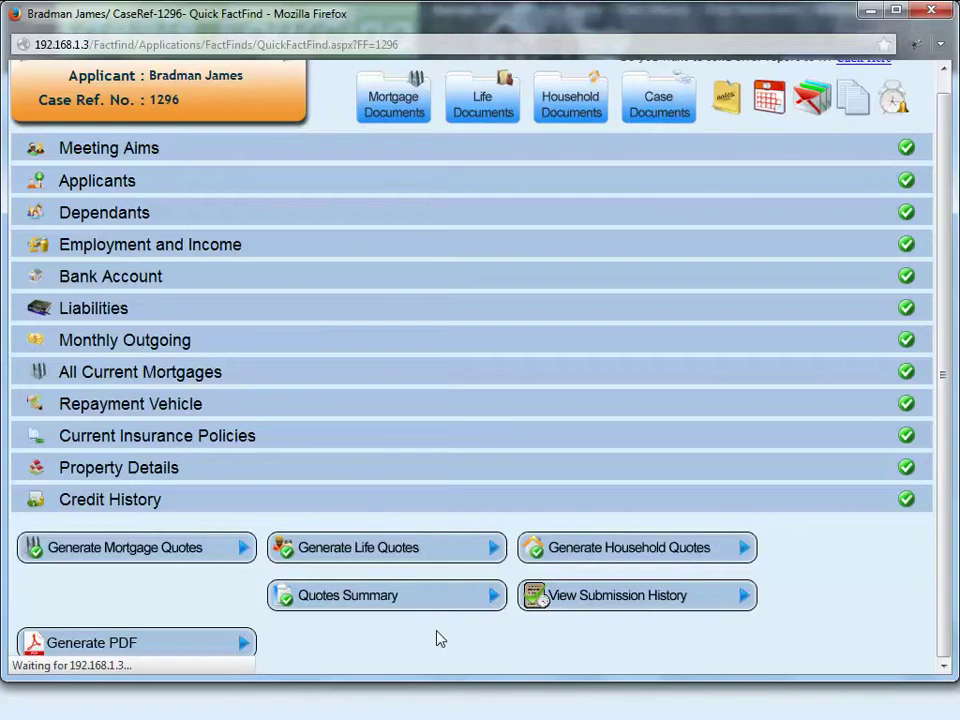
{"action": "left_click", "coordinate": [372, 345]}
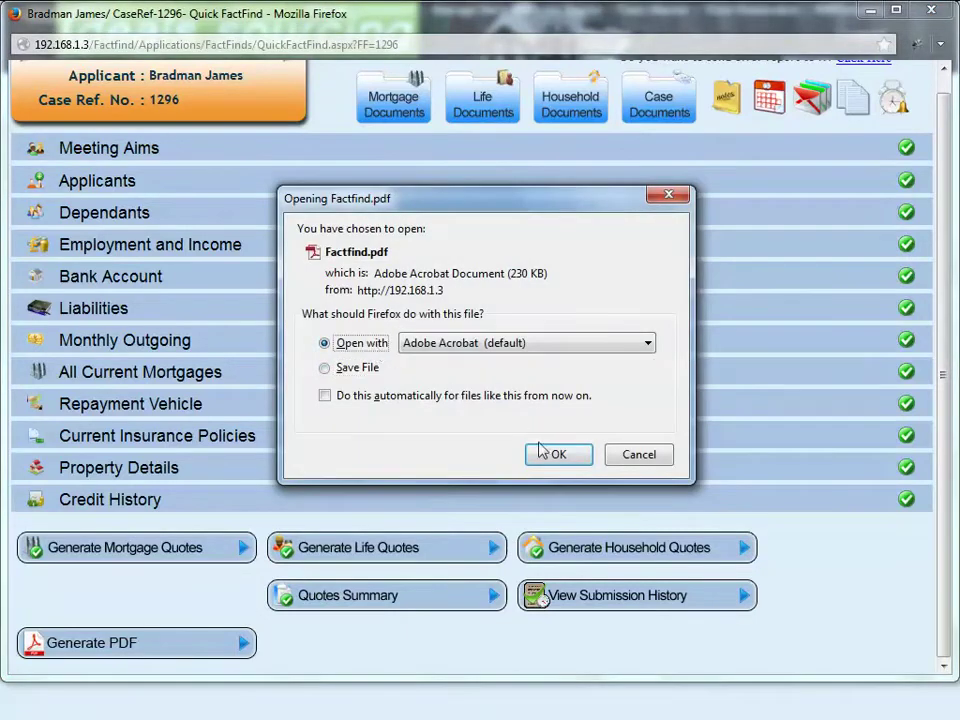
{"action": "left_click", "coordinate": [560, 456]}
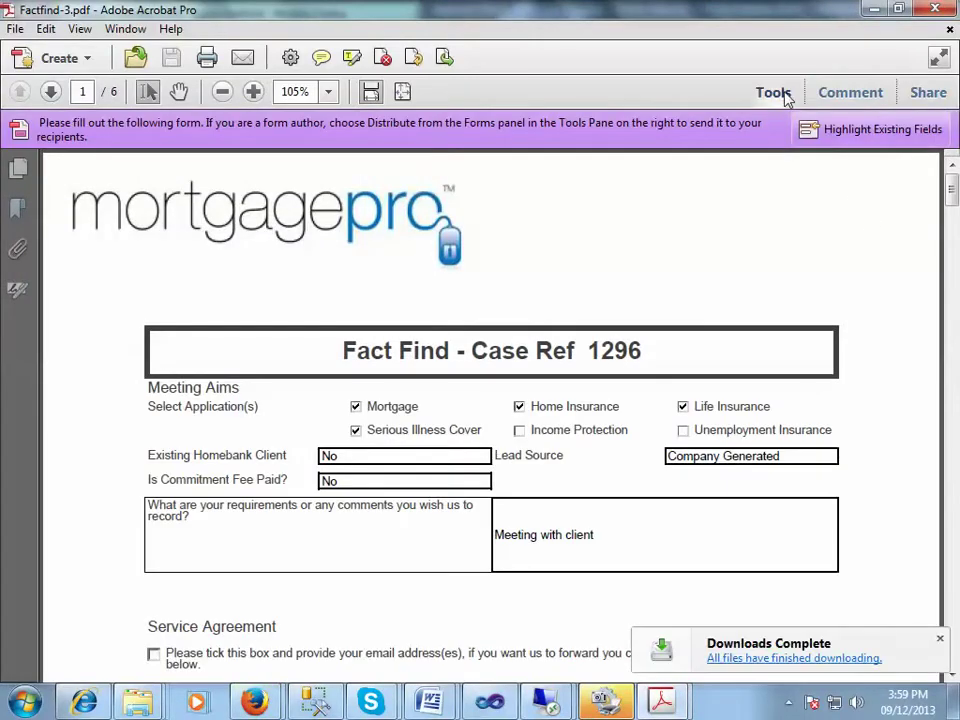
Step: Change the comments field from 'Meeting with client' to 'Meeting with the client'
{"action": "left_click", "coordinate": [830, 140]}
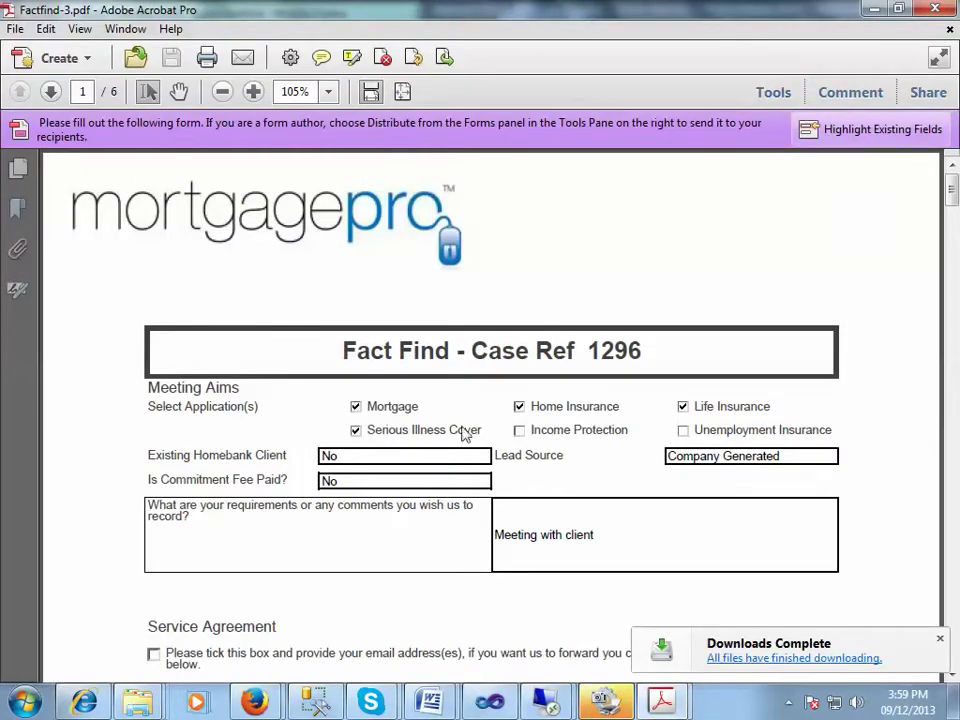
{"action": "left_click", "coordinate": [396, 458]}
{"action": "left_click", "coordinate": [612, 540]}
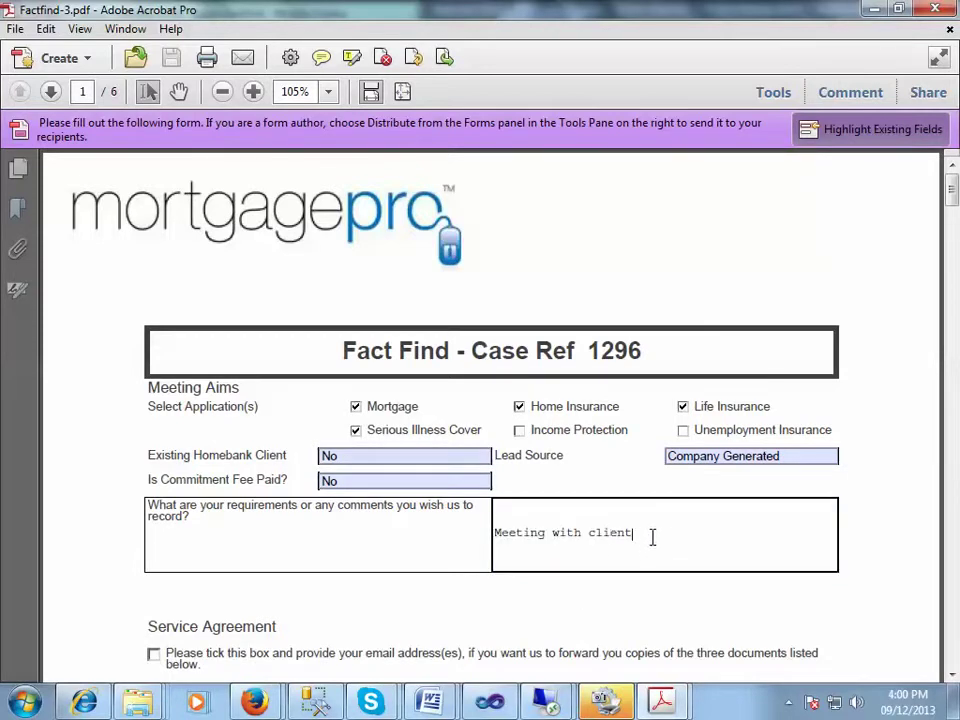
{"action": "left_click", "coordinate": [589, 538]}
{"action": "type", "text": "the"}
{"action": "left_click", "coordinate": [743, 490]}
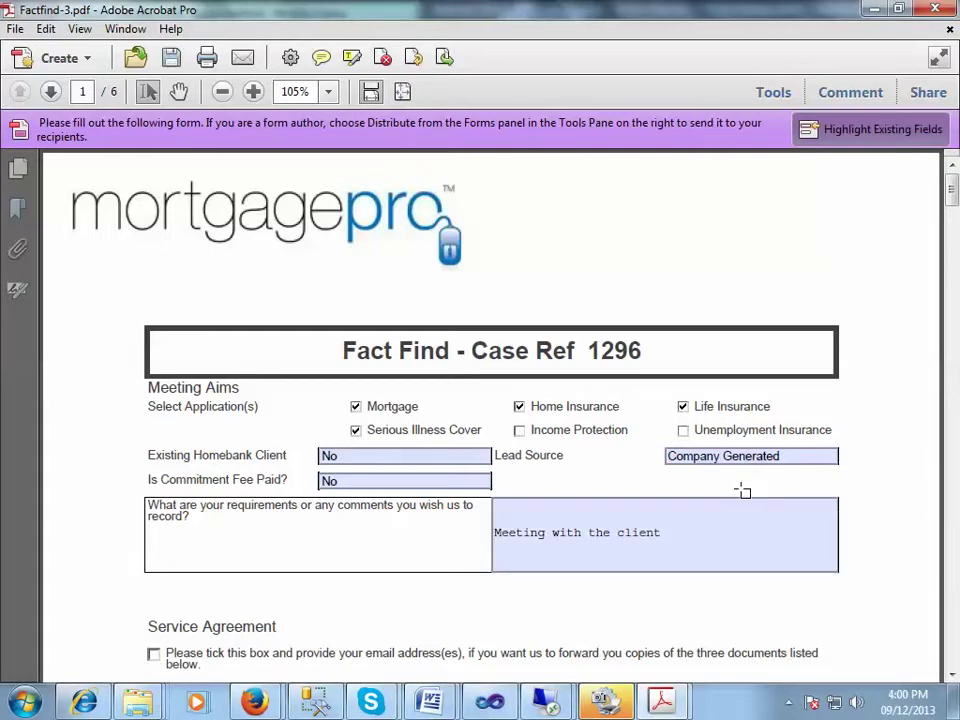
Step: Review all six Fact Find pages, including the empty signature field, then minimise Acrobat
{"action": "scroll", "coordinate": [743, 490], "scroll_direction": "down", "scroll_amount": 1}
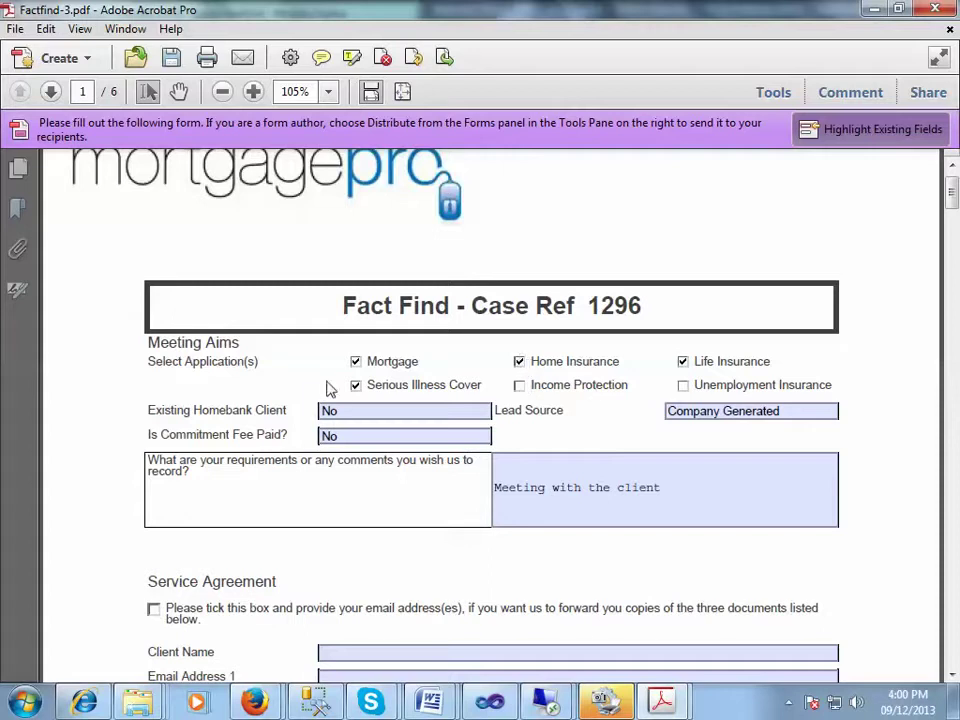
{"action": "scroll", "coordinate": [611, 446], "scroll_direction": "down", "scroll_amount": 2}
{"action": "scroll", "coordinate": [612, 443], "scroll_direction": "down", "scroll_amount": 4}
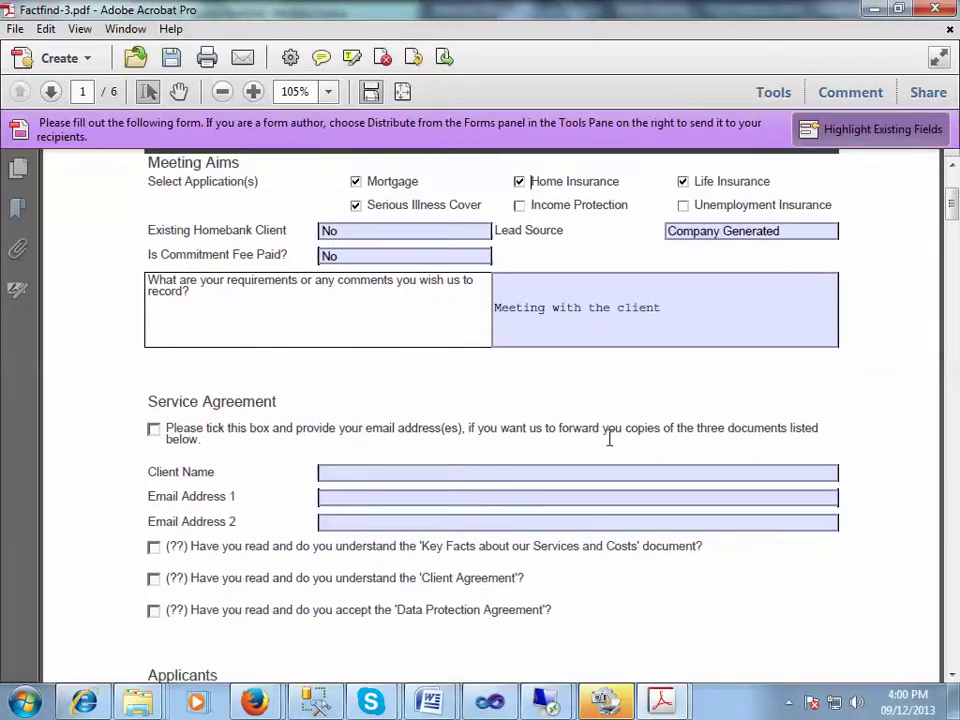
{"action": "scroll", "coordinate": [612, 443], "scroll_direction": "down", "scroll_amount": 7}
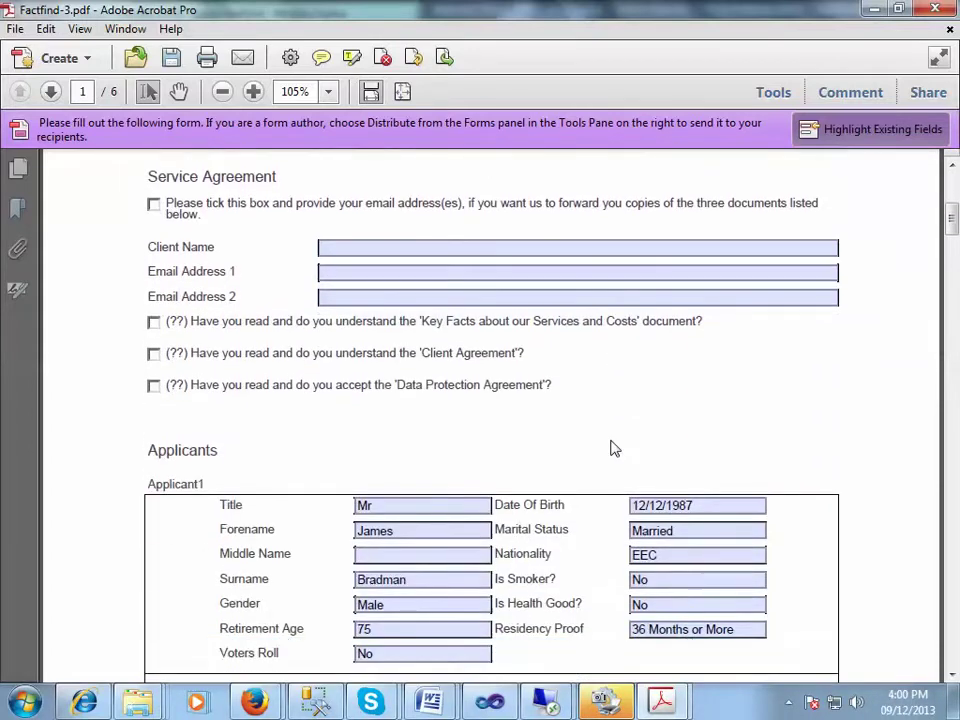
{"action": "scroll", "coordinate": [614, 449], "scroll_direction": "down", "scroll_amount": 8}
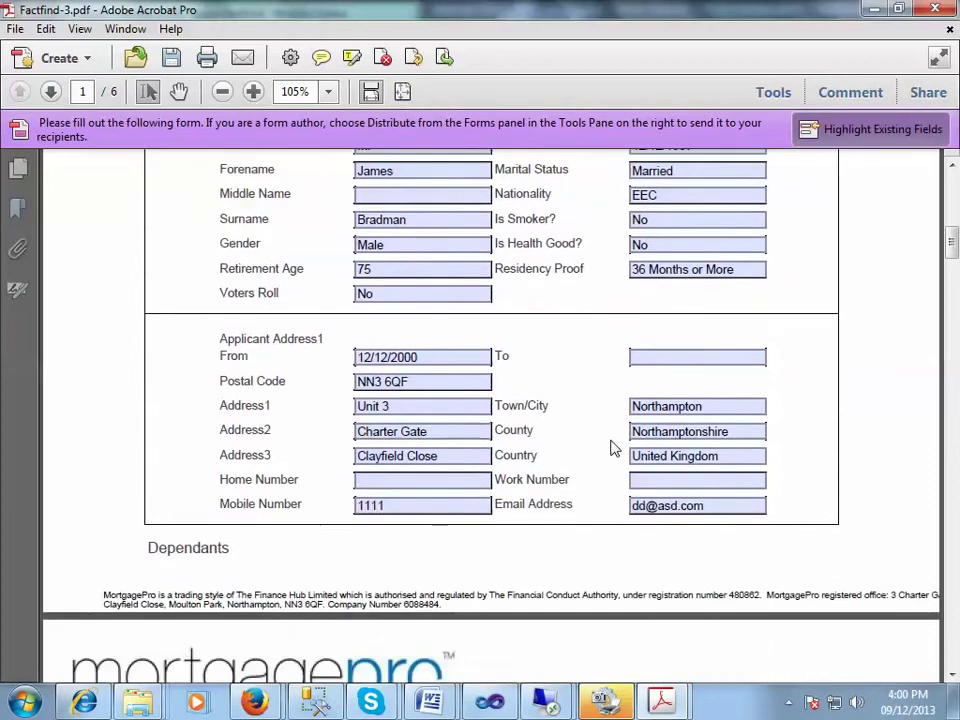
{"action": "scroll", "coordinate": [614, 449], "scroll_direction": "down", "scroll_amount": 9}
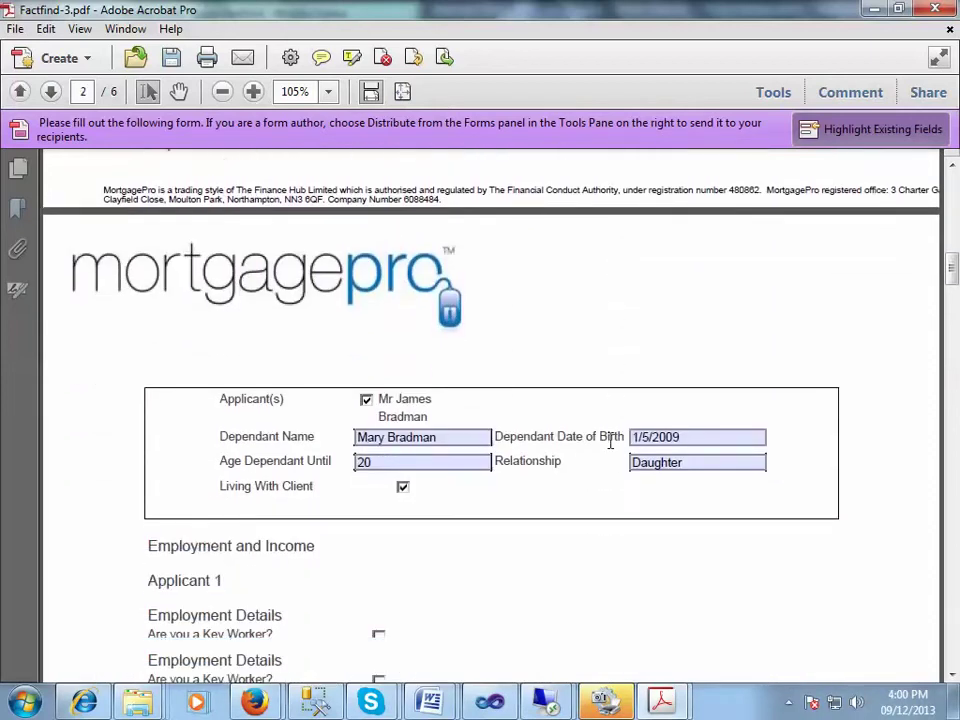
{"action": "scroll", "coordinate": [614, 451], "scroll_direction": "down", "scroll_amount": 12}
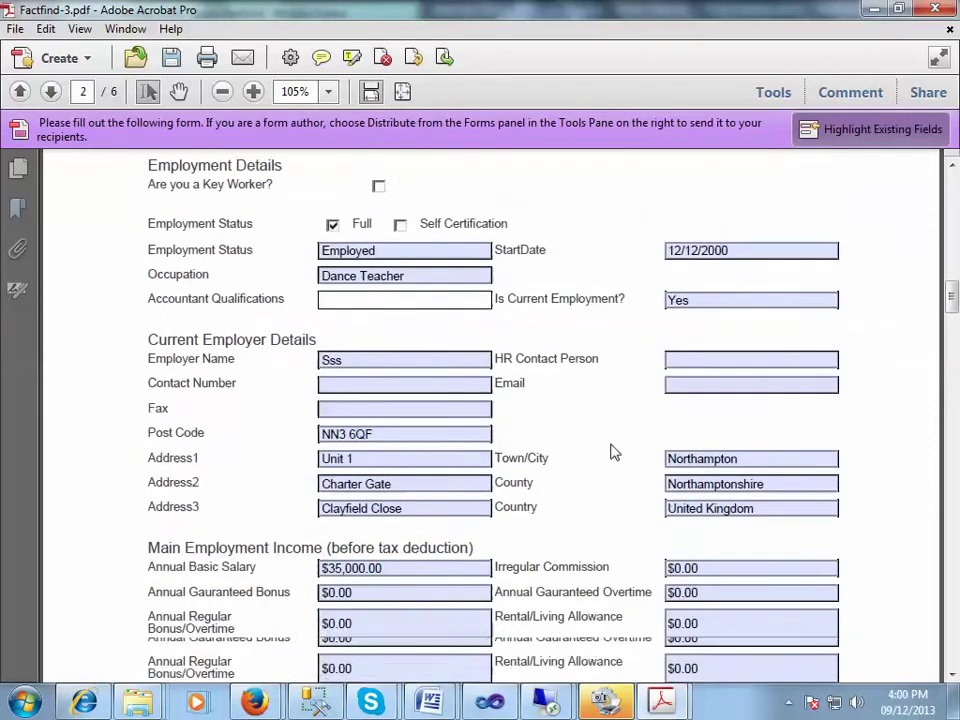
{"action": "scroll", "coordinate": [614, 451], "scroll_direction": "down", "scroll_amount": 11}
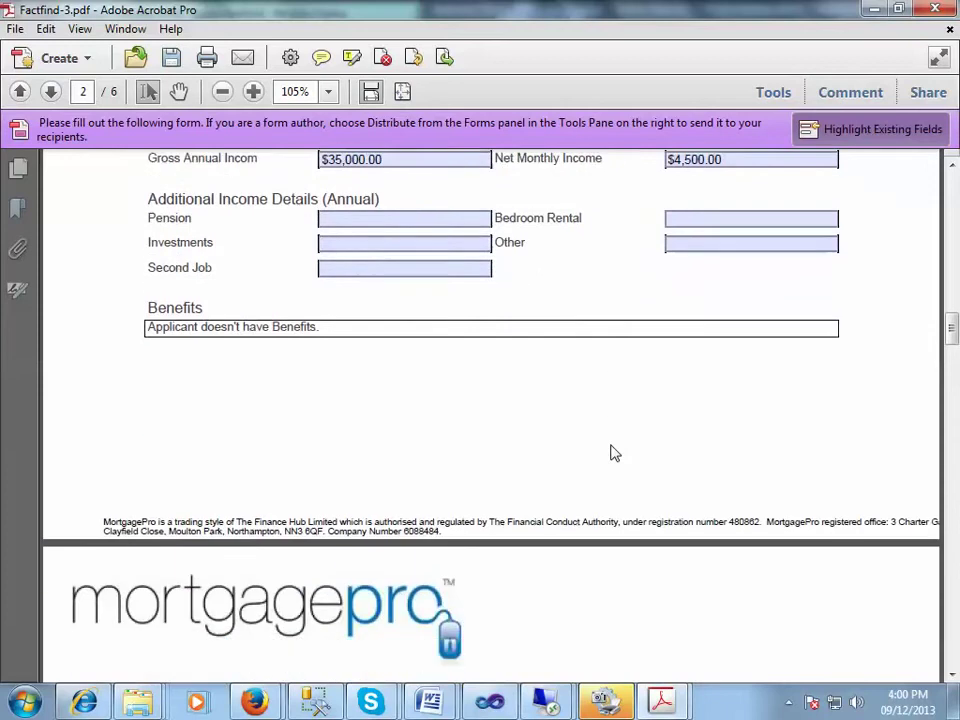
{"action": "scroll", "coordinate": [614, 453], "scroll_direction": "down", "scroll_amount": 4}
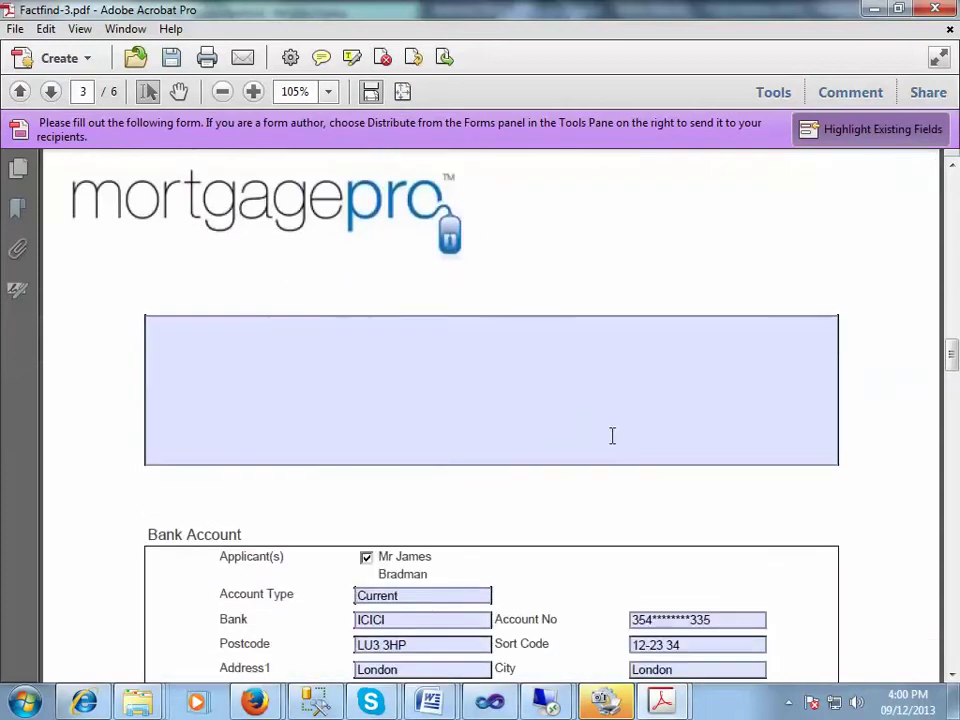
{"action": "left_click", "coordinate": [612, 435]}
{"action": "scroll", "coordinate": [614, 440], "scroll_direction": "down", "scroll_amount": 12}
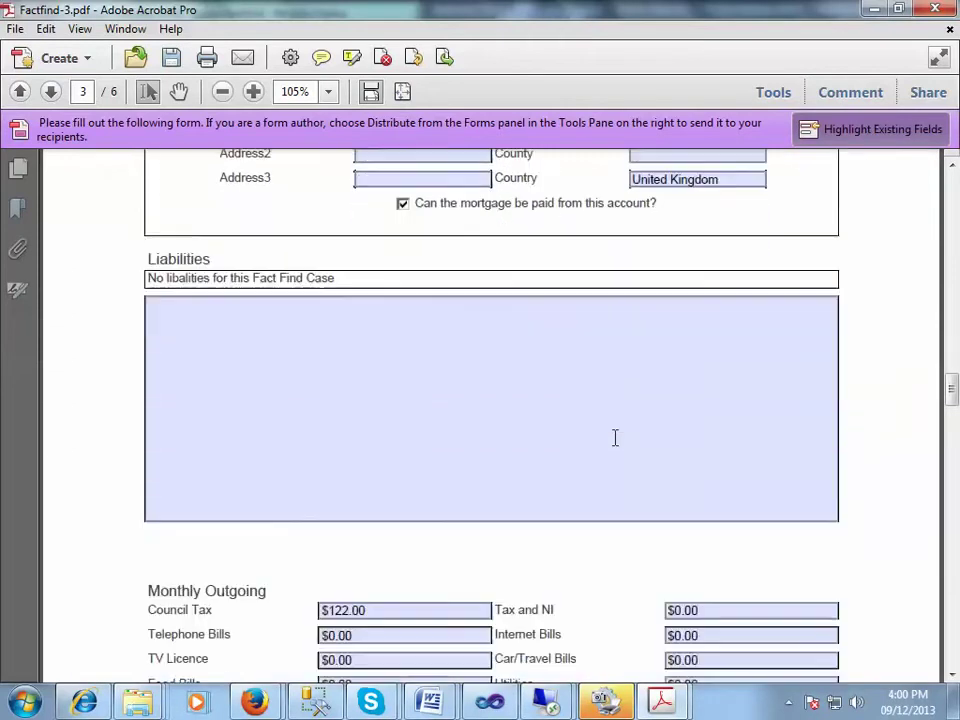
{"action": "scroll", "coordinate": [615, 437], "scroll_direction": "down", "scroll_amount": 14}
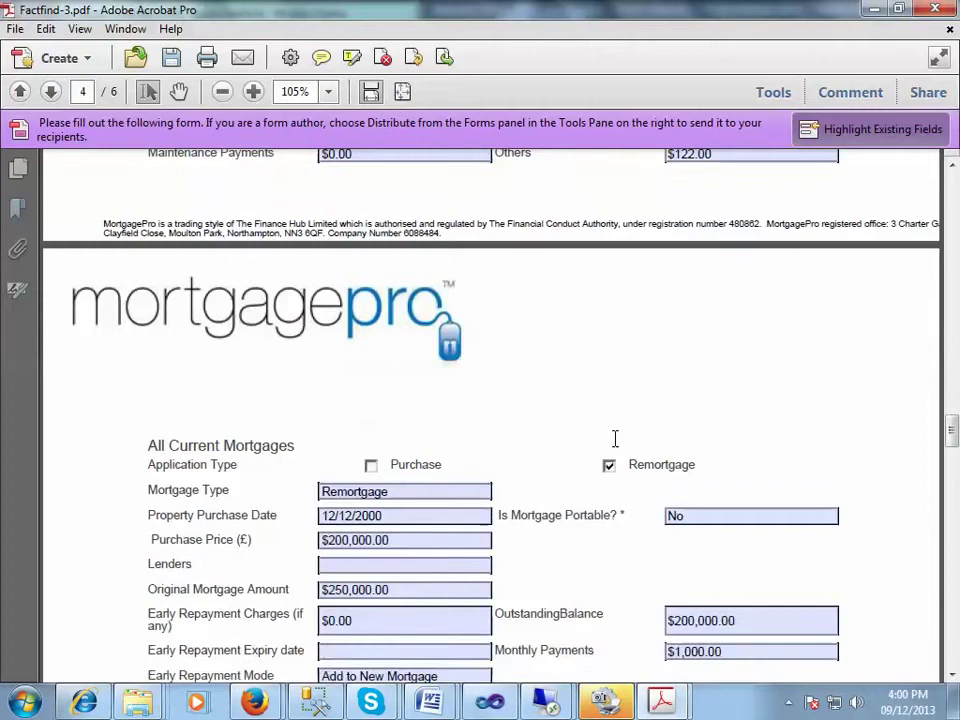
{"action": "scroll", "coordinate": [615, 438], "scroll_direction": "down", "scroll_amount": 16}
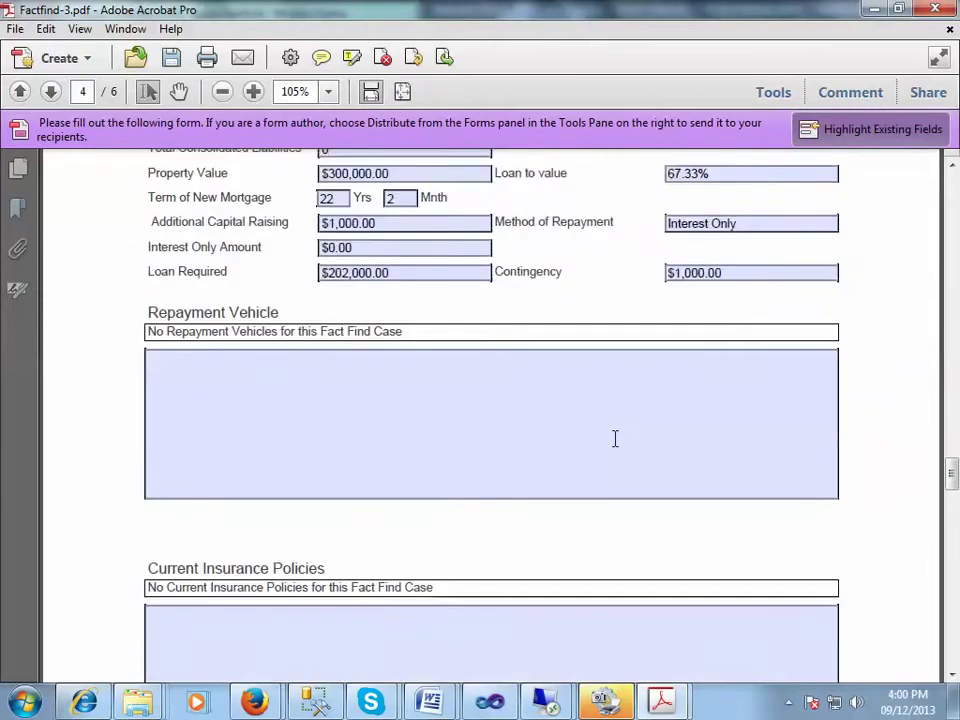
{"action": "scroll", "coordinate": [615, 438], "scroll_direction": "down", "scroll_amount": 18}
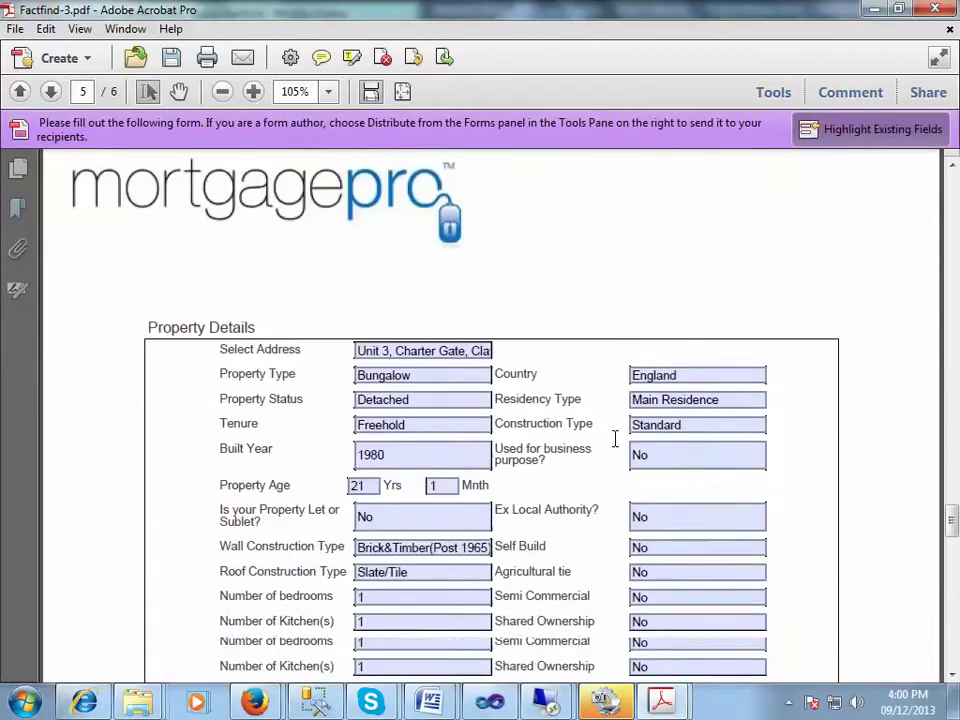
{"action": "scroll", "coordinate": [615, 438], "scroll_direction": "down", "scroll_amount": 19}
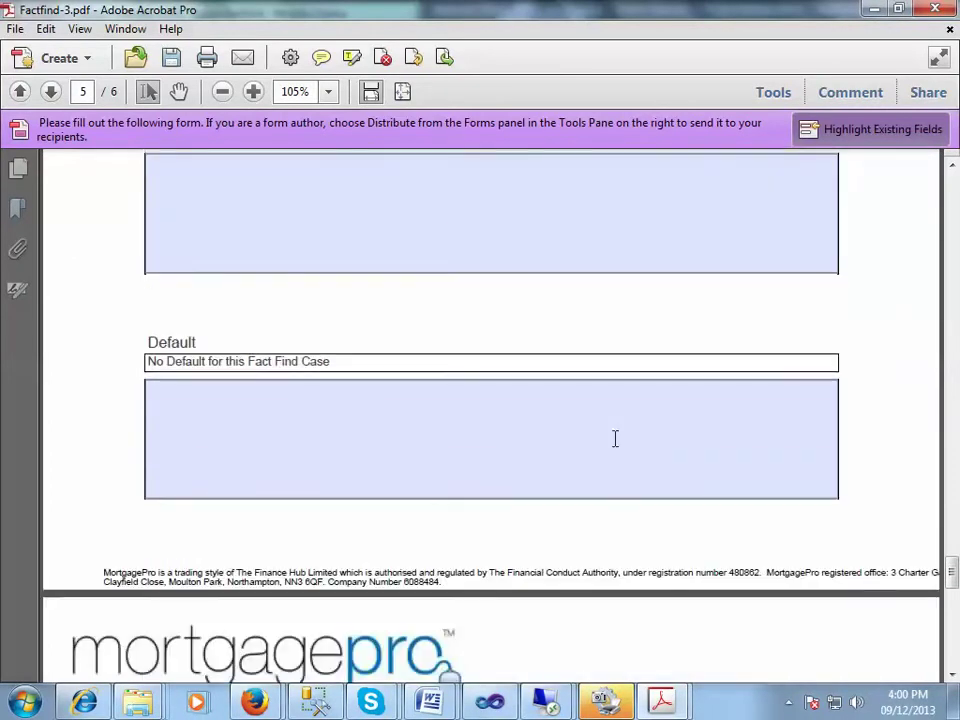
{"action": "scroll", "coordinate": [615, 438], "scroll_direction": "down", "scroll_amount": 14}
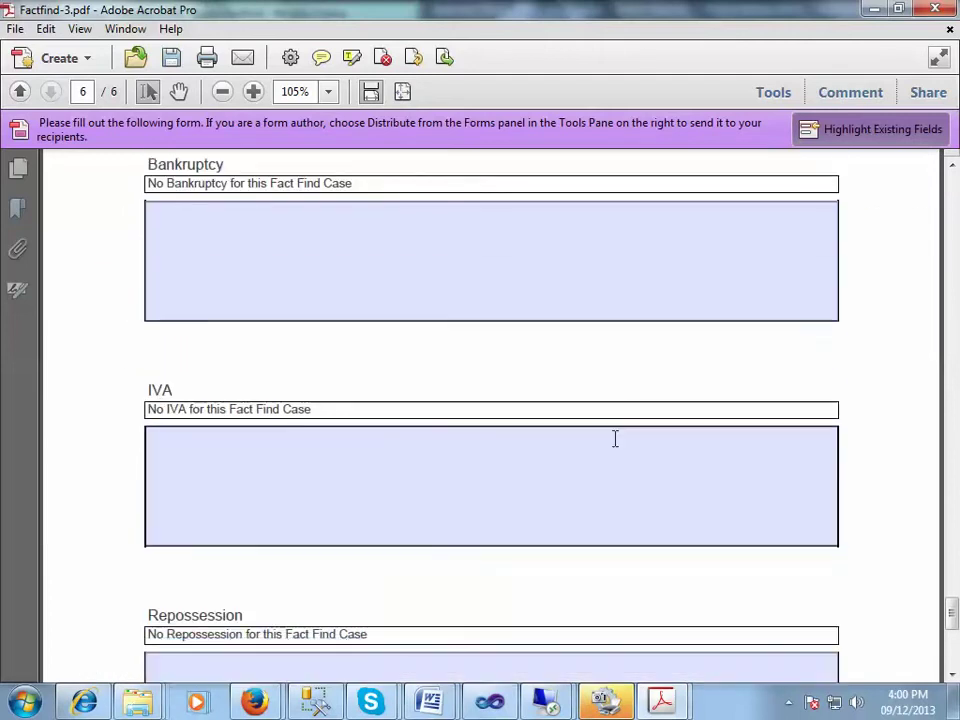
{"action": "scroll", "coordinate": [615, 438], "scroll_direction": "down", "scroll_amount": 12}
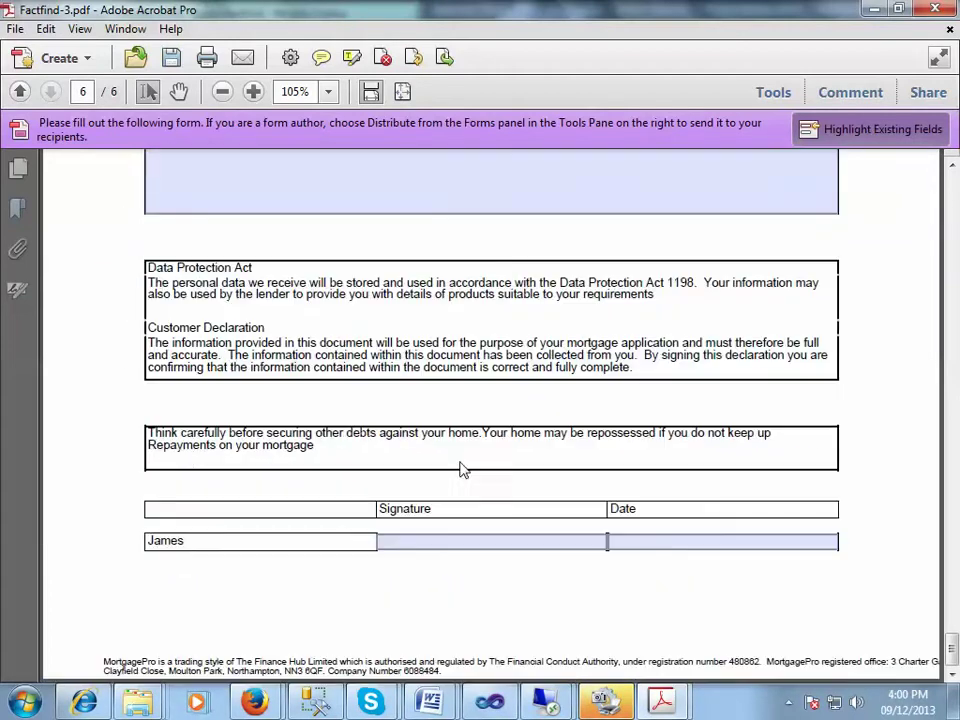
{"action": "left_click", "coordinate": [534, 547]}
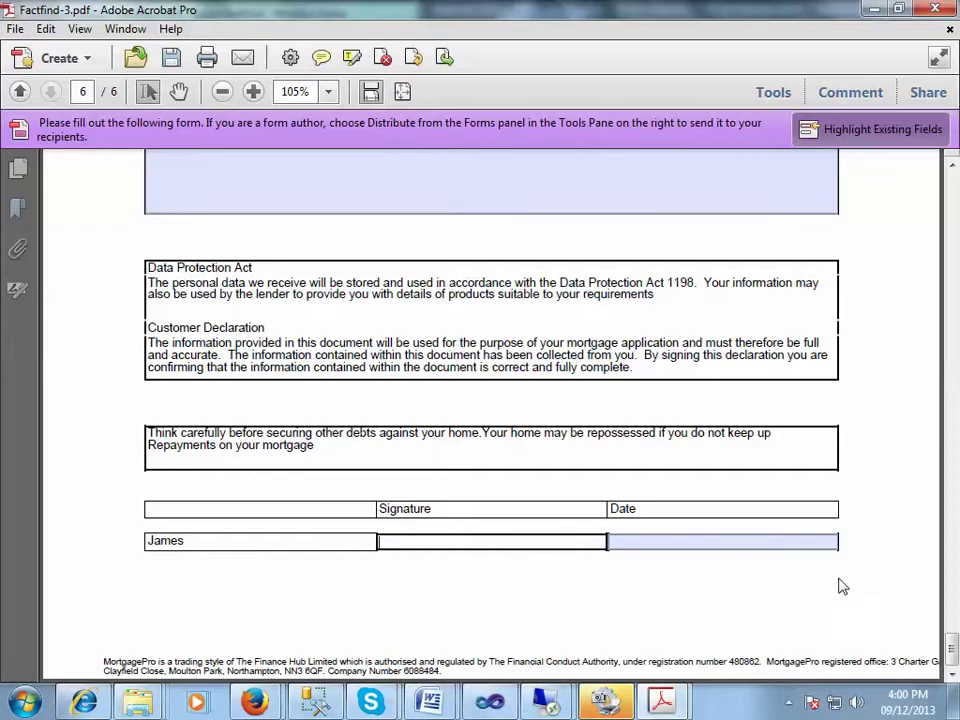
{"action": "left_click", "coordinate": [875, 11]}
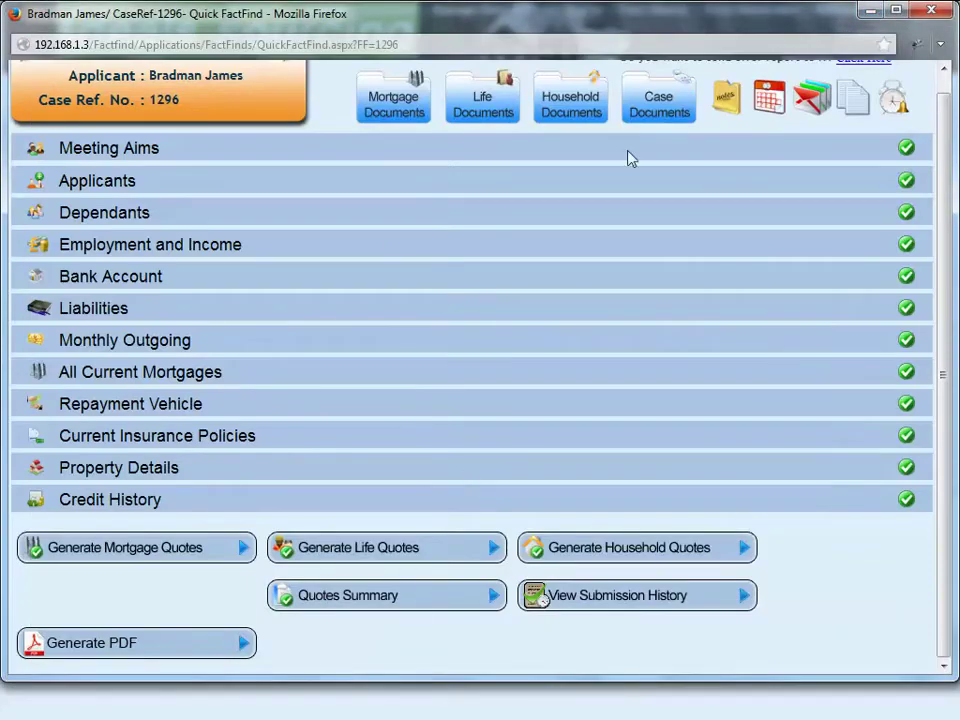
{"action": "scroll", "coordinate": [541, 520], "scroll_direction": "up", "scroll_amount": 1}
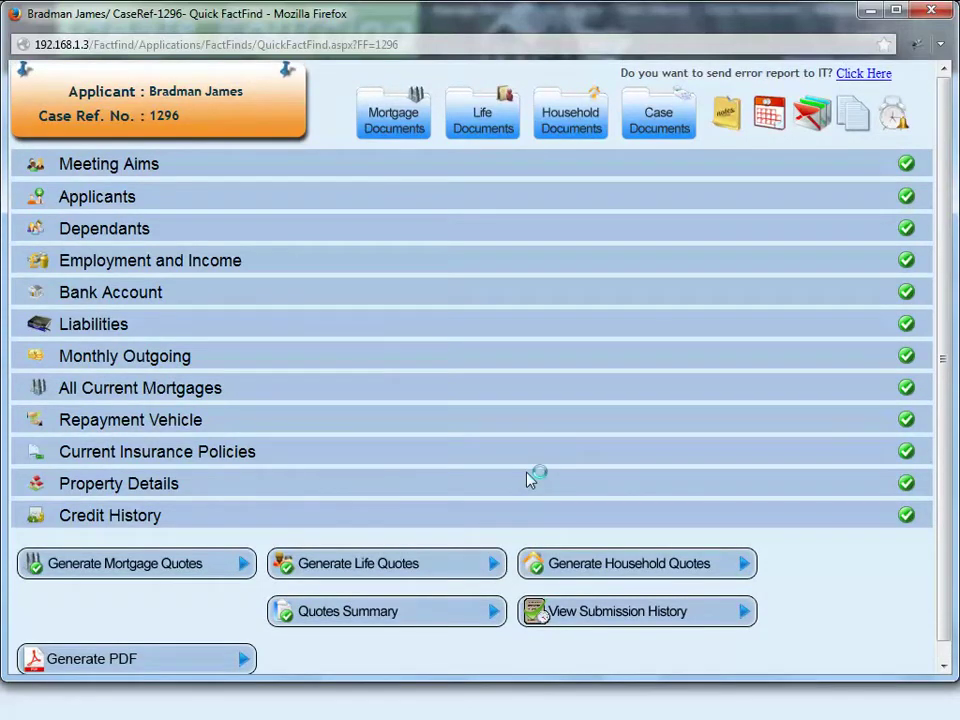
{"action": "left_click", "coordinate": [600, 620]}
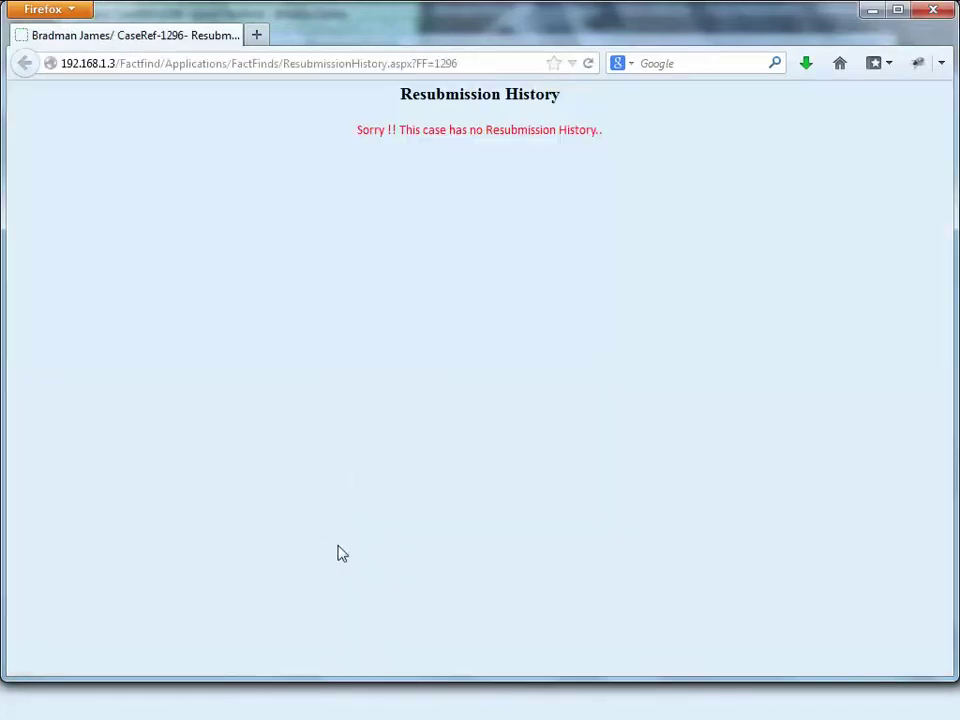
{"action": "left_click", "coordinate": [931, 13]}
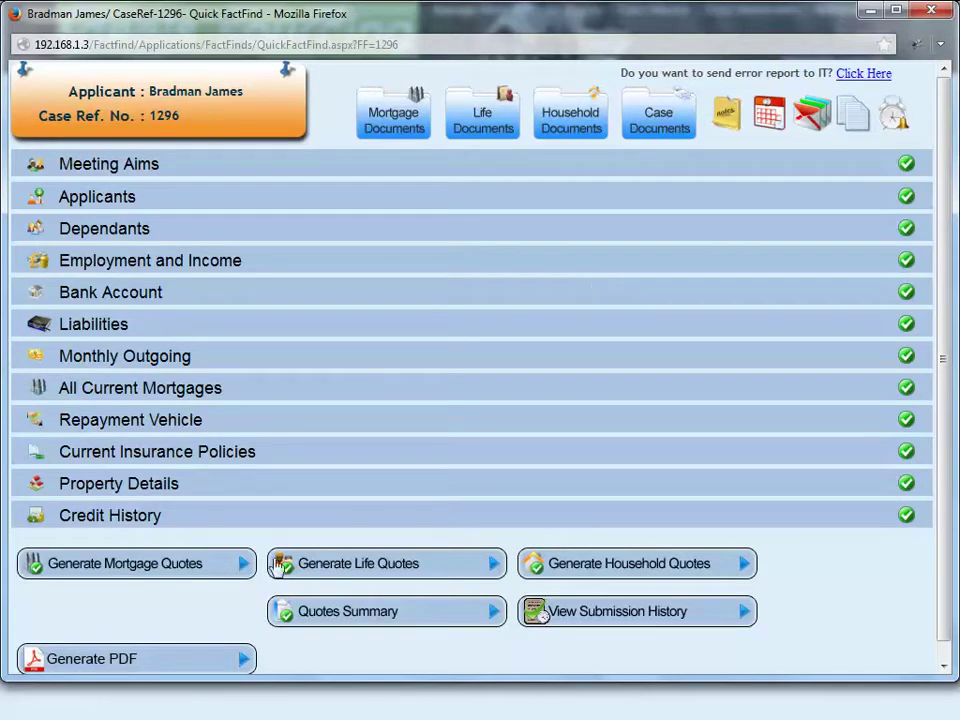
Step: Check case 1296's empty quotes summary, then open the Generate Mortgage Quotes page
{"action": "left_click", "coordinate": [389, 619]}
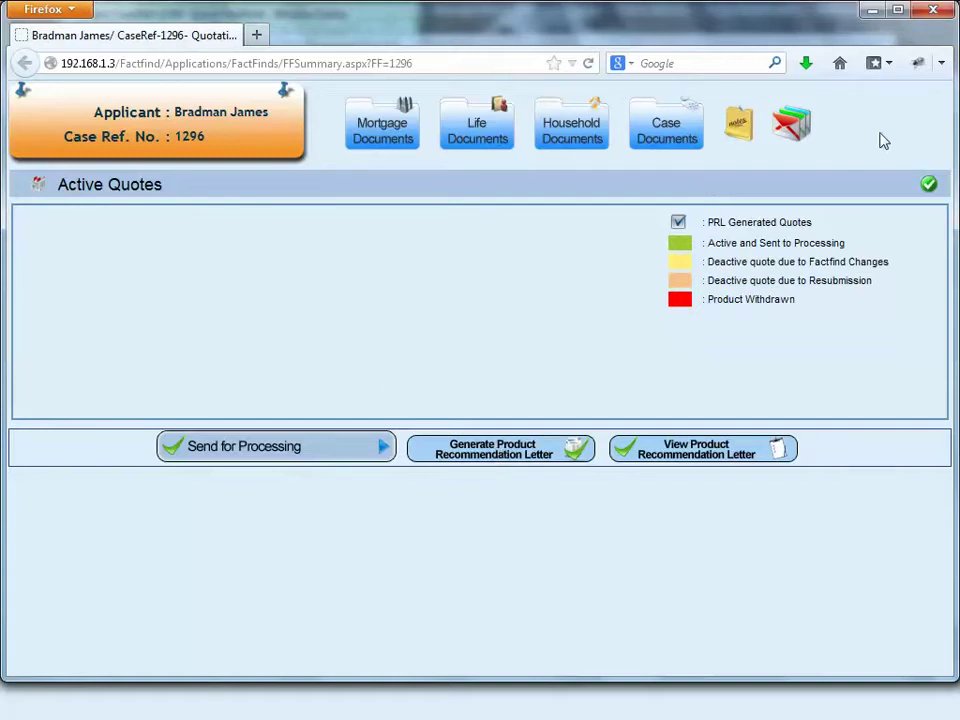
{"action": "left_click", "coordinate": [930, 12]}
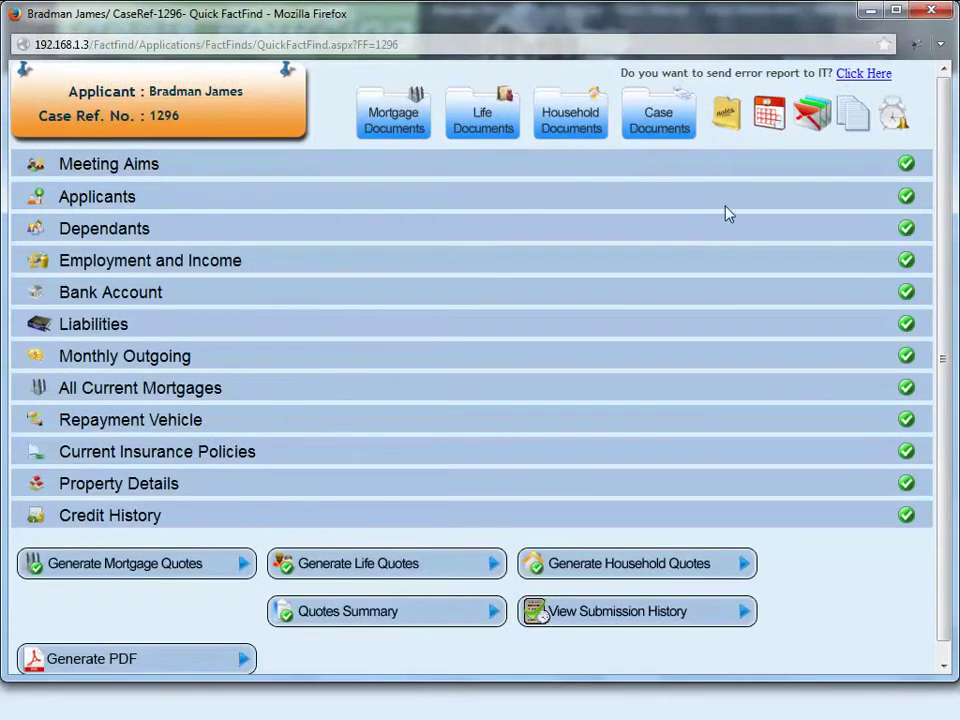
{"action": "scroll", "coordinate": [810, 420], "scroll_direction": "down", "scroll_amount": 1}
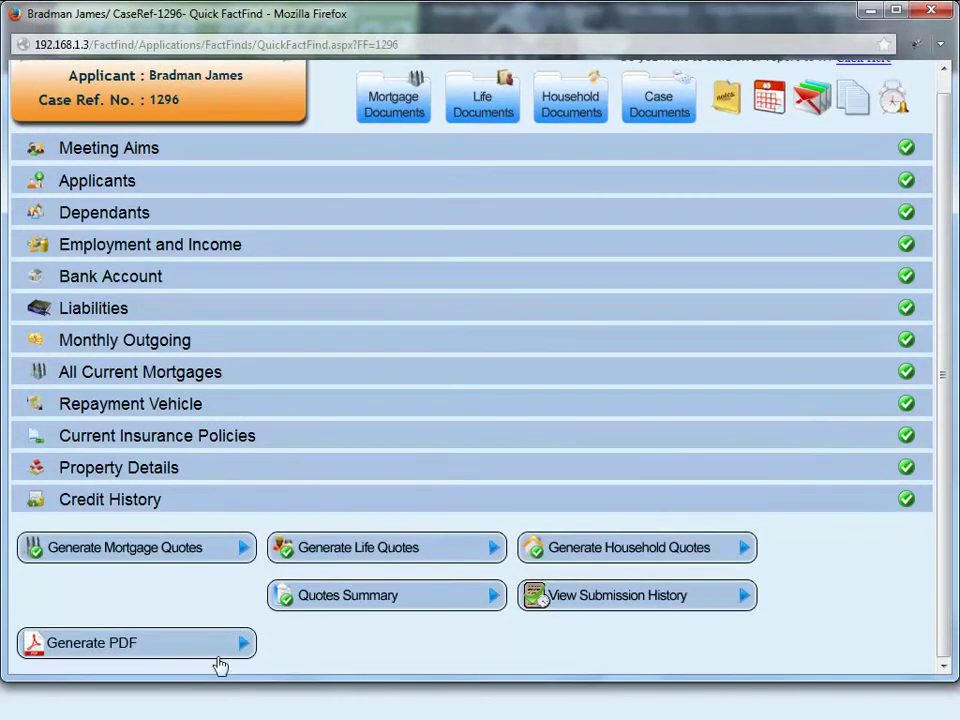
{"action": "left_click", "coordinate": [172, 557]}
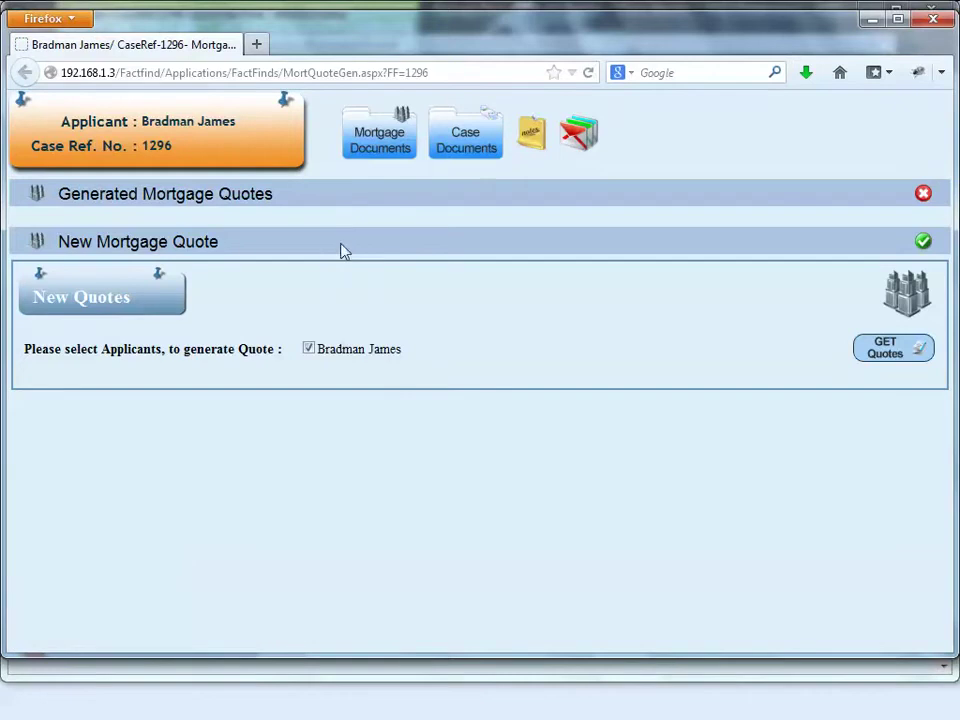
Step: Get quotes and force the full list of 2183 products, toggling lender names on and off
{"action": "left_click", "coordinate": [893, 349]}
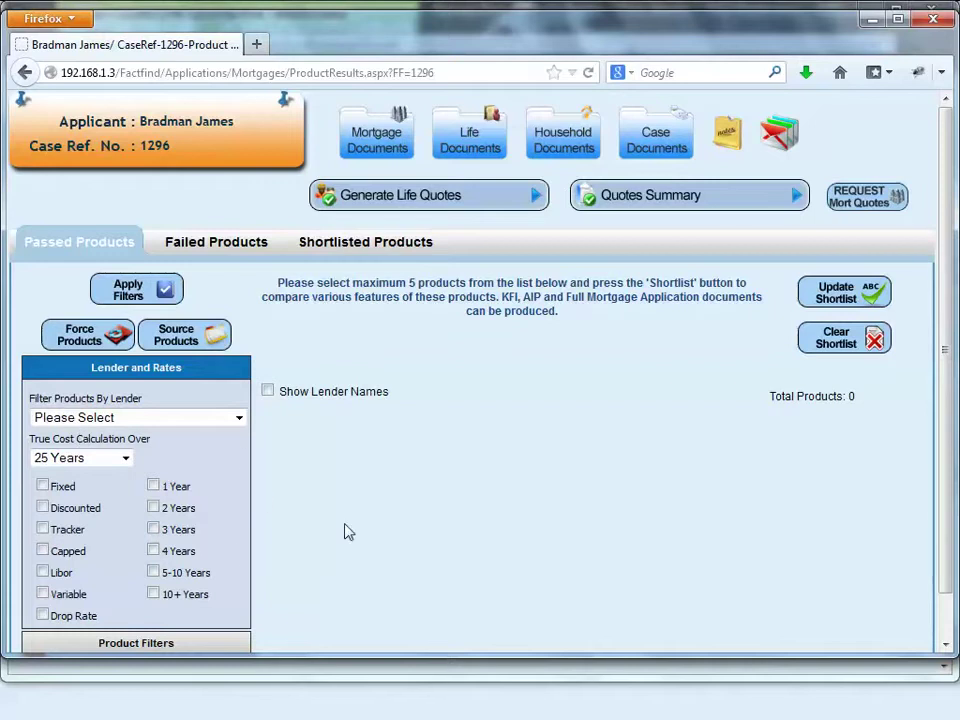
{"action": "left_click", "coordinate": [63, 340]}
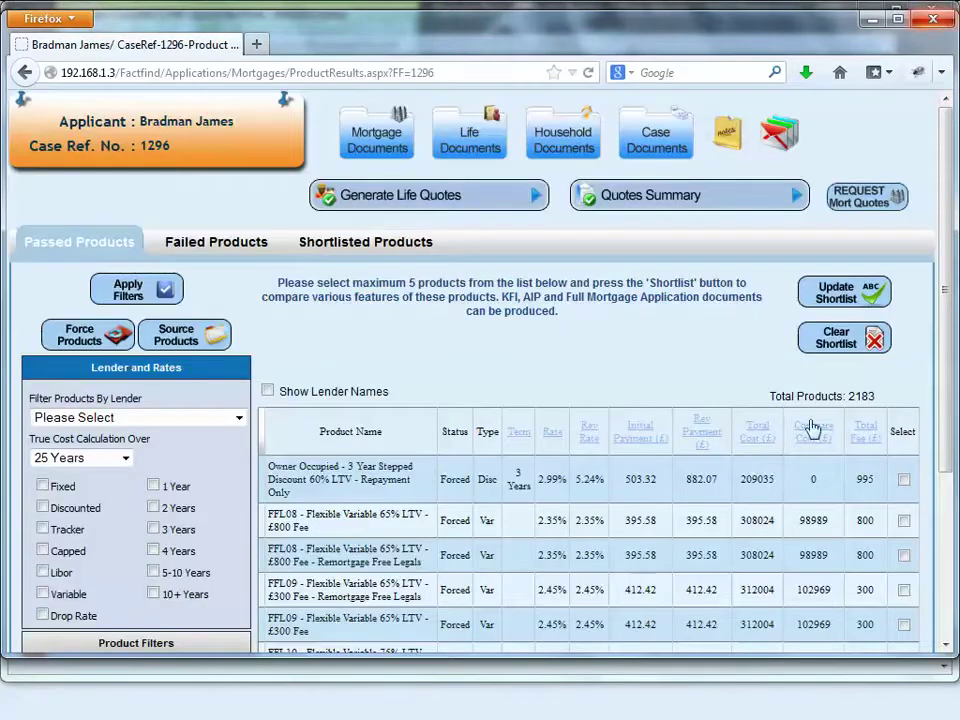
{"action": "scroll", "coordinate": [696, 360], "scroll_direction": "down", "scroll_amount": 4}
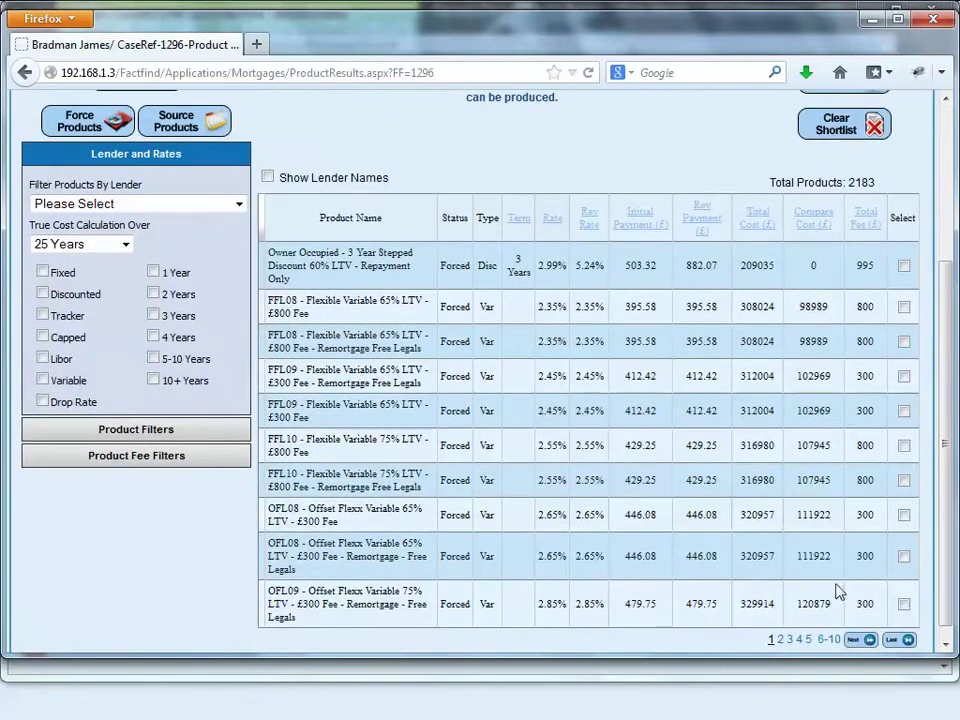
{"action": "left_click", "coordinate": [267, 178]}
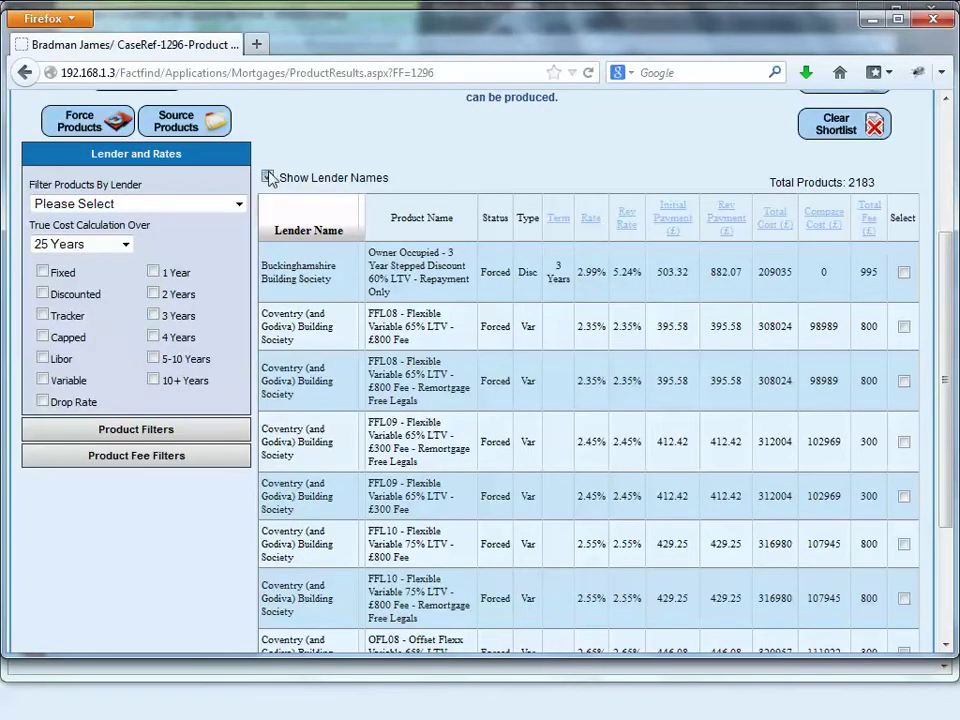
{"action": "left_click", "coordinate": [267, 177]}
Step: Tick the FFL08 £800 Fee, FFL08 Remortgage Free Legals and FFL09 products for shortlisting
{"action": "left_click", "coordinate": [904, 307]}
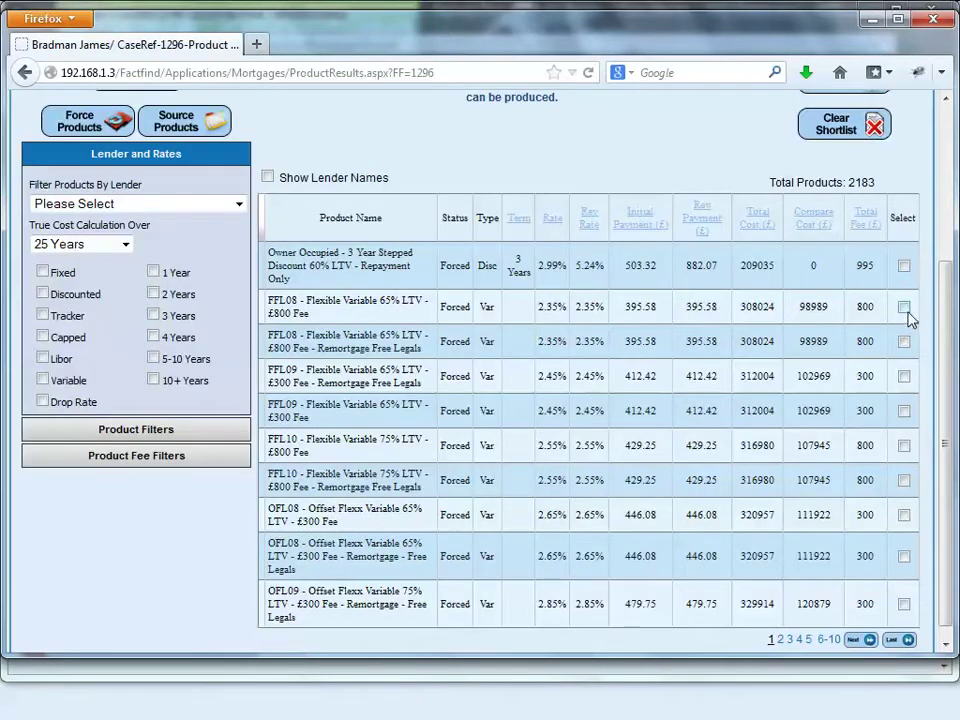
{"action": "left_click", "coordinate": [904, 341]}
{"action": "left_click", "coordinate": [904, 410]}
{"action": "scroll", "coordinate": [835, 490], "scroll_direction": "up", "scroll_amount": 4}
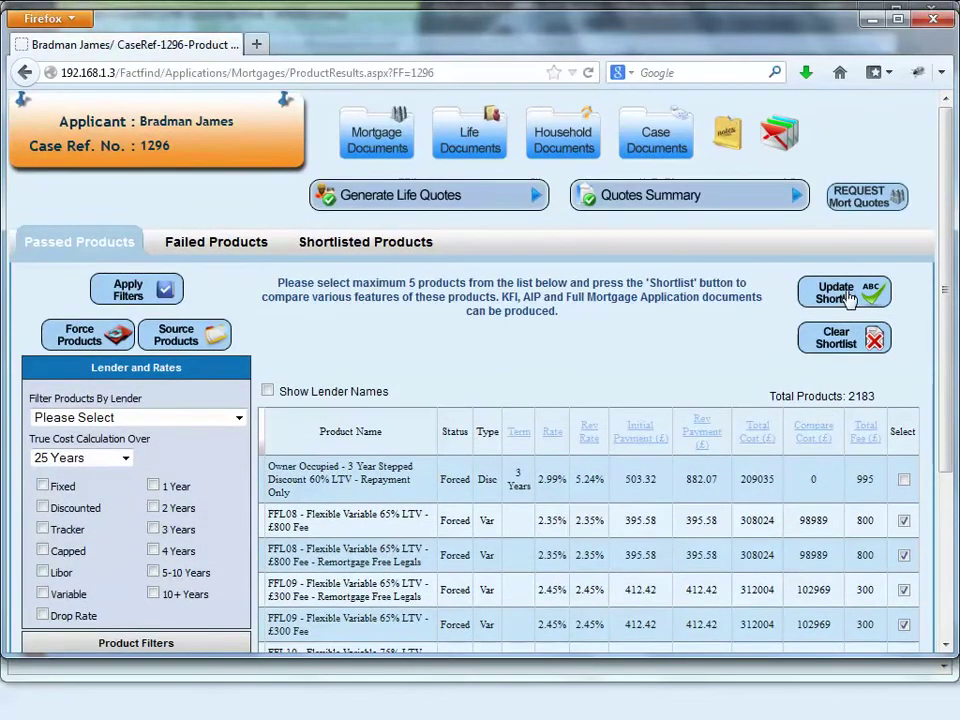
Step: Shortlist the five products, choose product 3 (FFL08 Remortgage Free Legals) and request its Financial Solution
{"action": "left_click", "coordinate": [847, 296]}
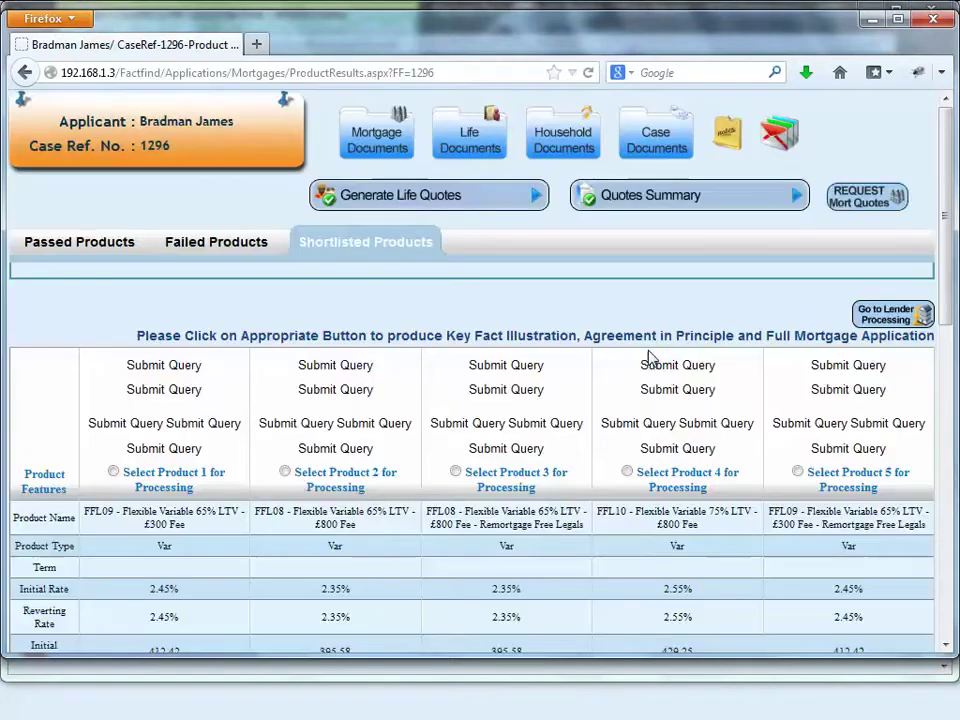
{"action": "scroll", "coordinate": [650, 358], "scroll_direction": "down", "scroll_amount": 2}
{"action": "scroll", "coordinate": [650, 358], "scroll_direction": "down", "scroll_amount": 8}
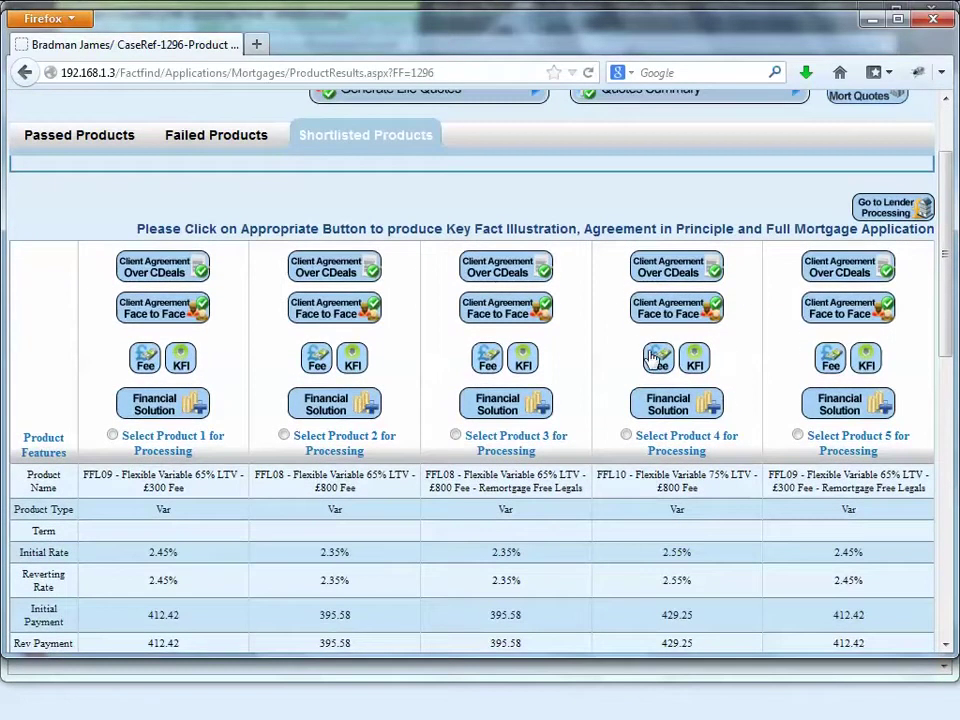
{"action": "scroll", "coordinate": [650, 358], "scroll_direction": "up", "scroll_amount": 6}
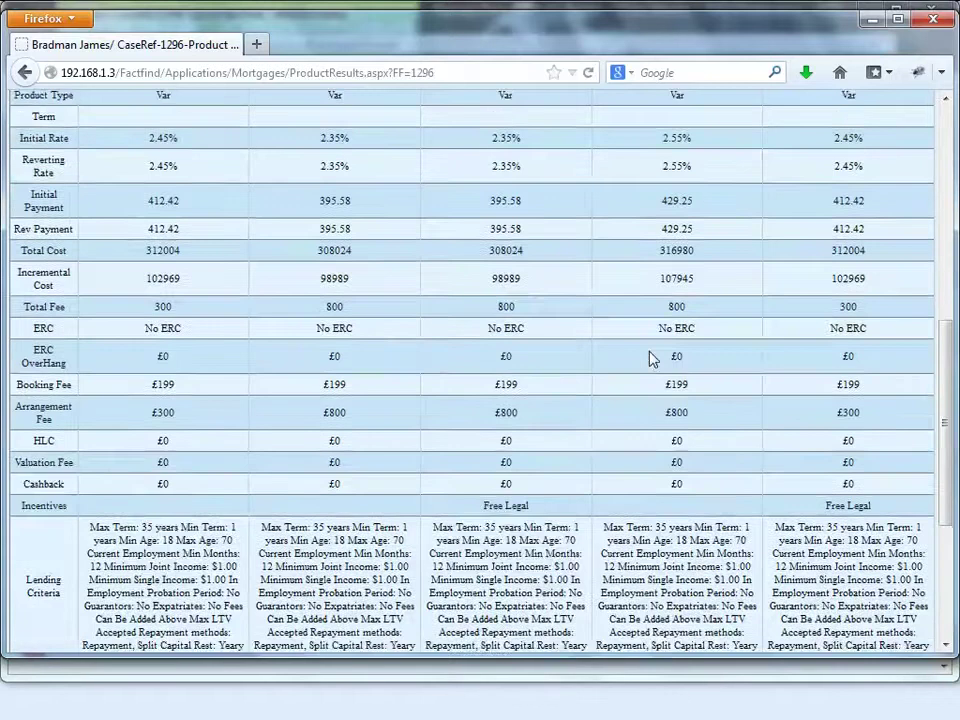
{"action": "scroll", "coordinate": [490, 280], "scroll_direction": "up", "scroll_amount": 1}
{"action": "scroll", "coordinate": [517, 369], "scroll_direction": "up", "scroll_amount": 1}
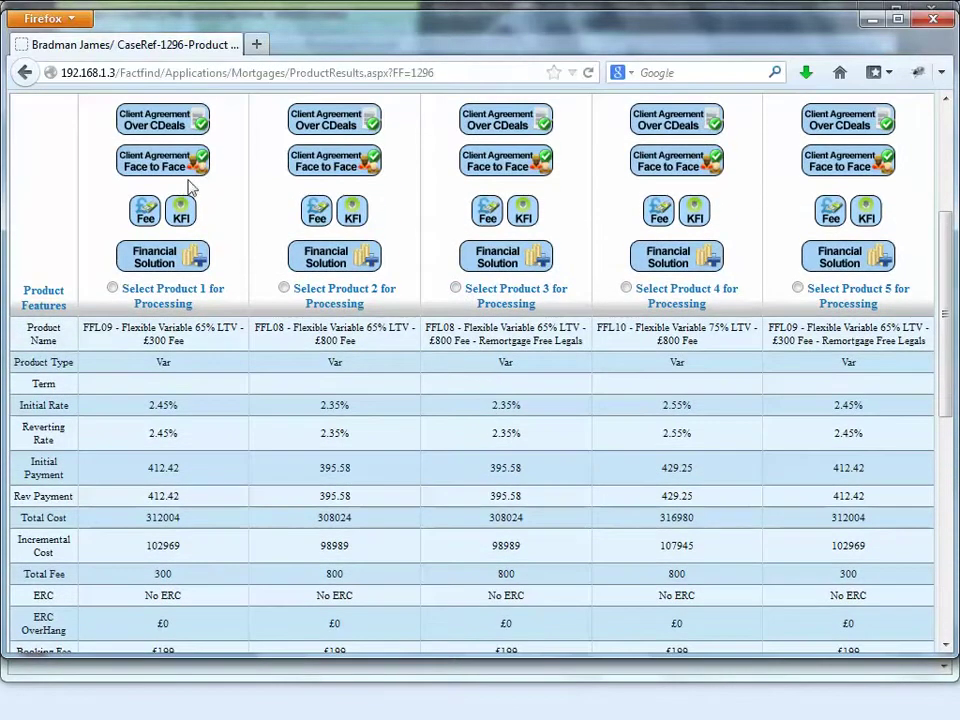
{"action": "scroll", "coordinate": [518, 428], "scroll_direction": "up", "scroll_amount": 4}
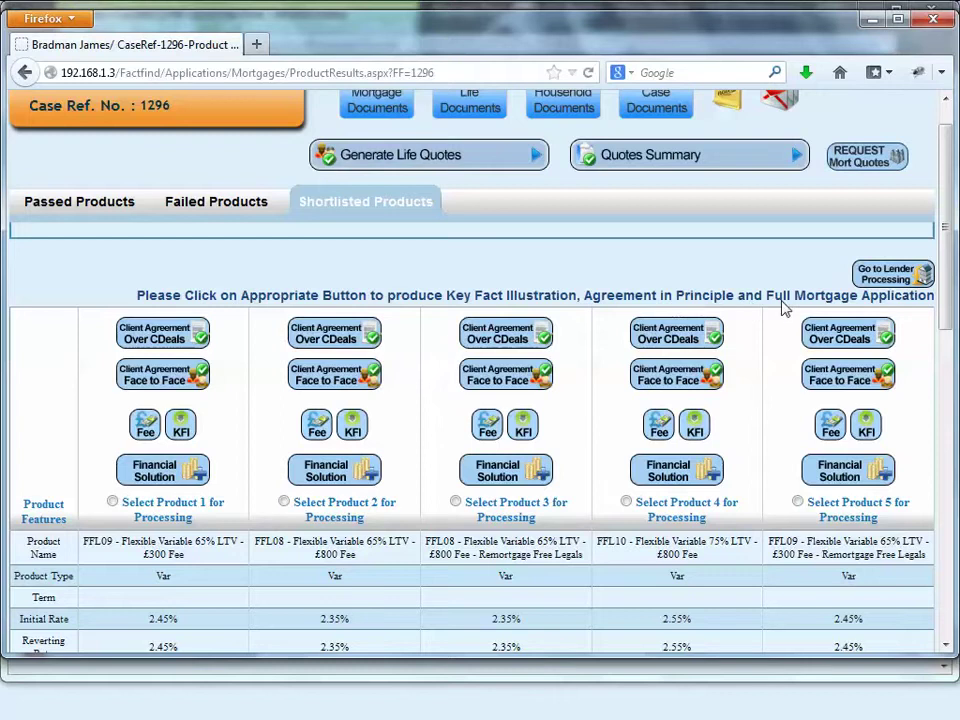
{"action": "left_click", "coordinate": [456, 501]}
{"action": "left_click", "coordinate": [503, 476]}
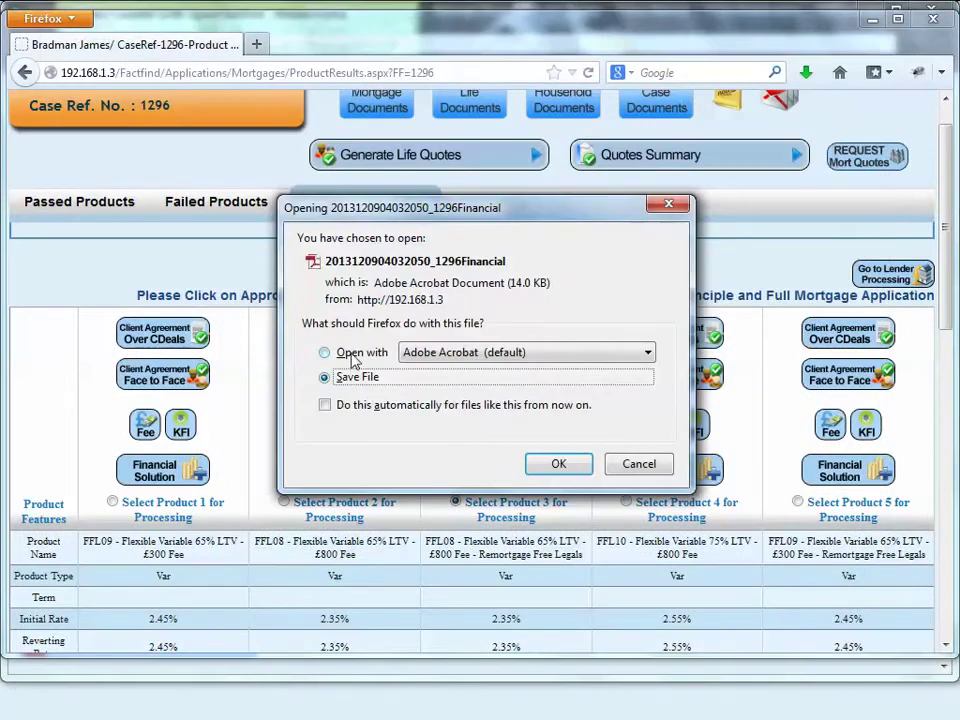
Step: Open product 3's Financial Solution PDF in Acrobat, review the £201000 total loan, then minimise it
{"action": "left_click", "coordinate": [355, 358]}
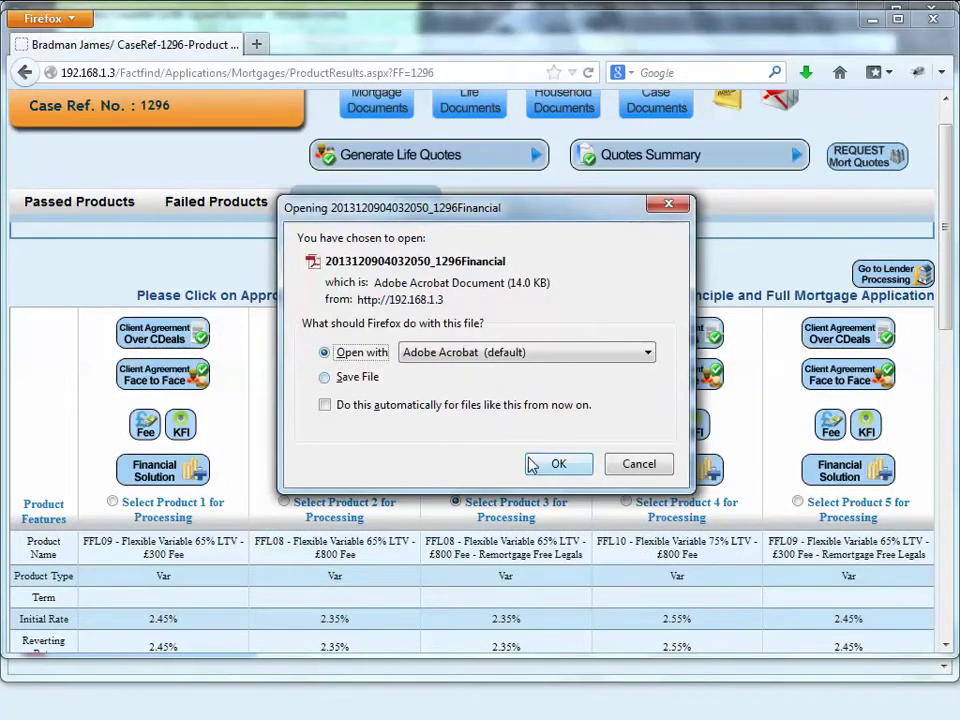
{"action": "key", "text": "Return"}
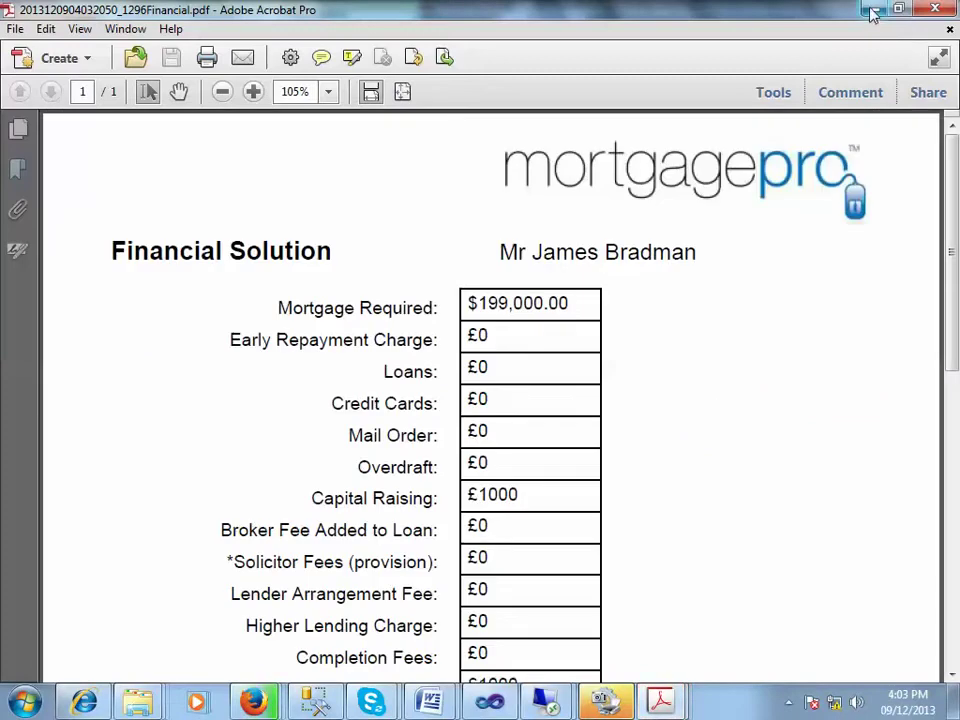
{"action": "scroll", "coordinate": [855, 469], "scroll_direction": "down", "scroll_amount": 5}
{"action": "scroll", "coordinate": [855, 469], "scroll_direction": "down", "scroll_amount": 5}
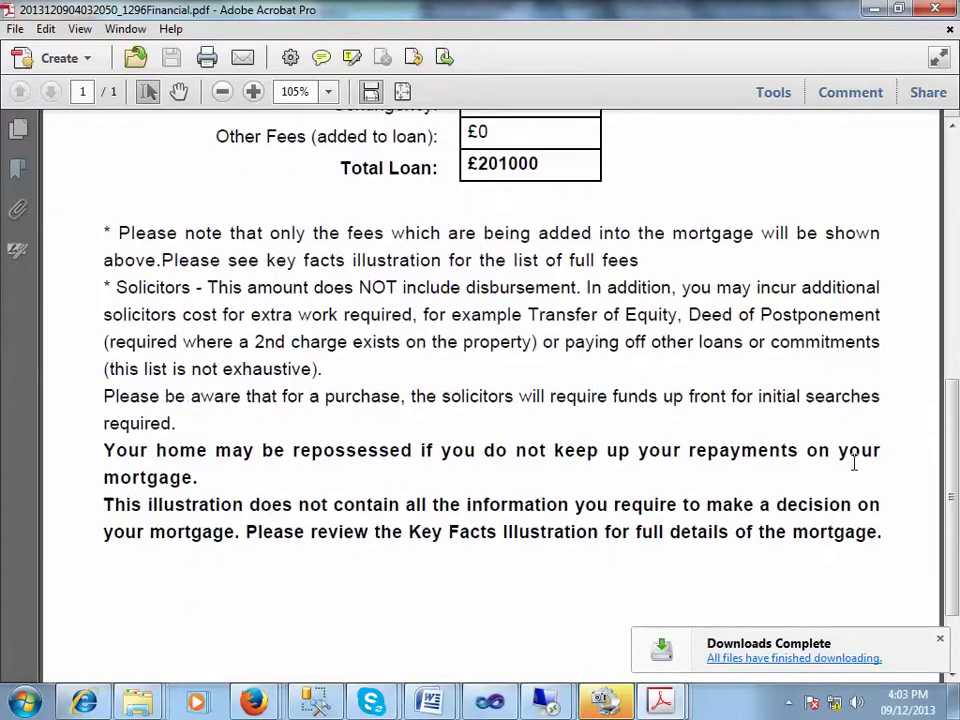
{"action": "scroll", "coordinate": [855, 469], "scroll_direction": "up", "scroll_amount": 8}
{"action": "scroll", "coordinate": [855, 469], "scroll_direction": "up", "scroll_amount": 2}
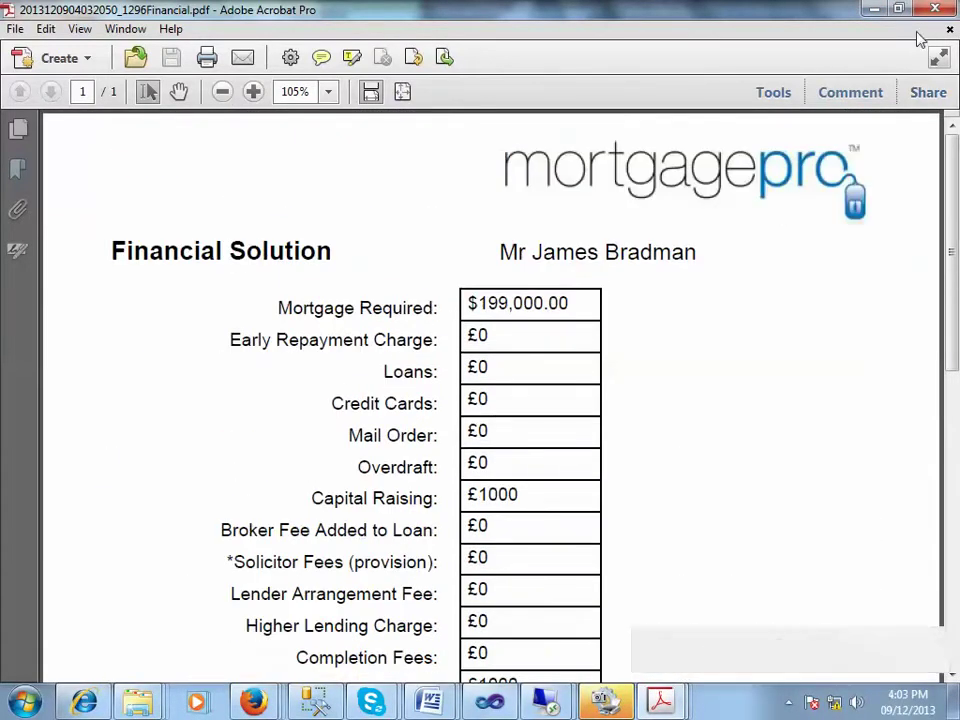
{"action": "left_click", "coordinate": [873, 10]}
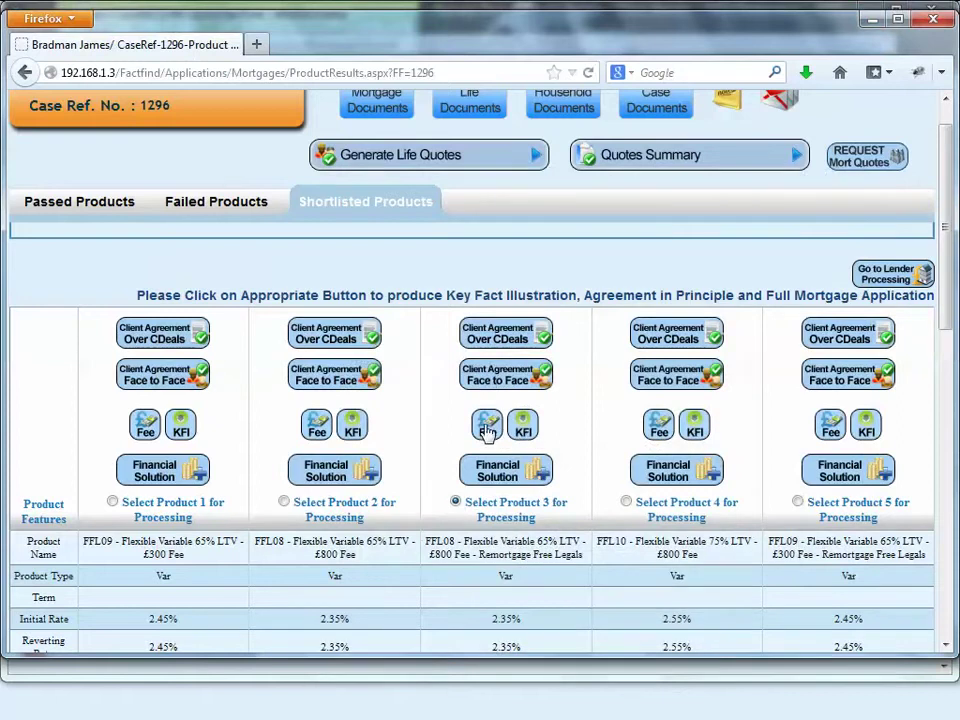
Step: Generate an advised Key Facts Illustration for product 3, review its 395.58 monthly payment, then close it
{"action": "left_click", "coordinate": [522, 430]}
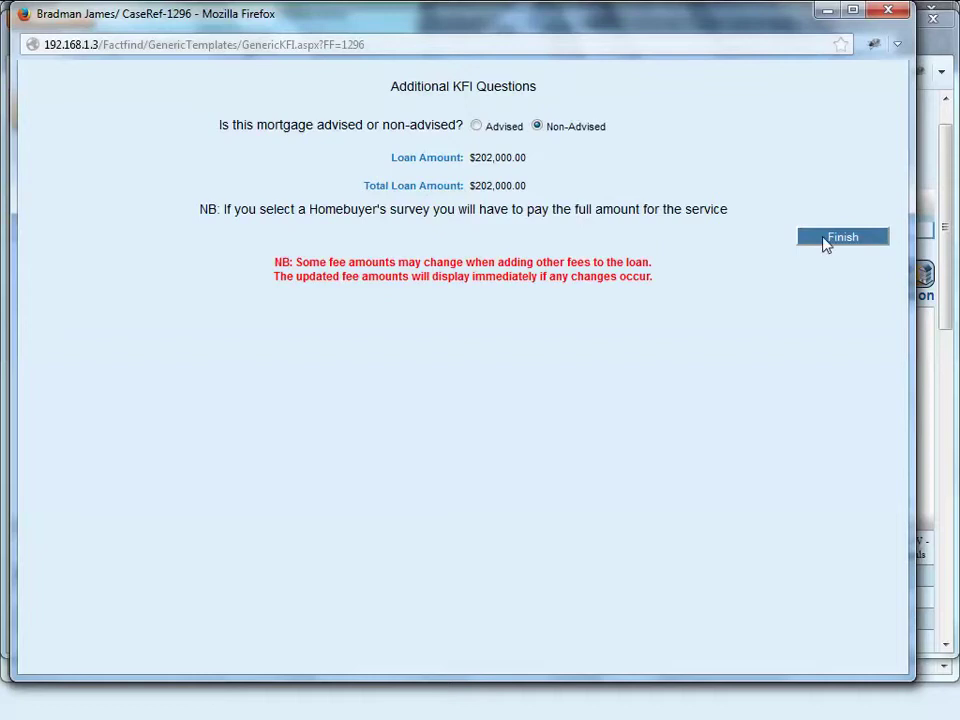
{"action": "left_click", "coordinate": [476, 125]}
{"action": "left_click", "coordinate": [827, 240]}
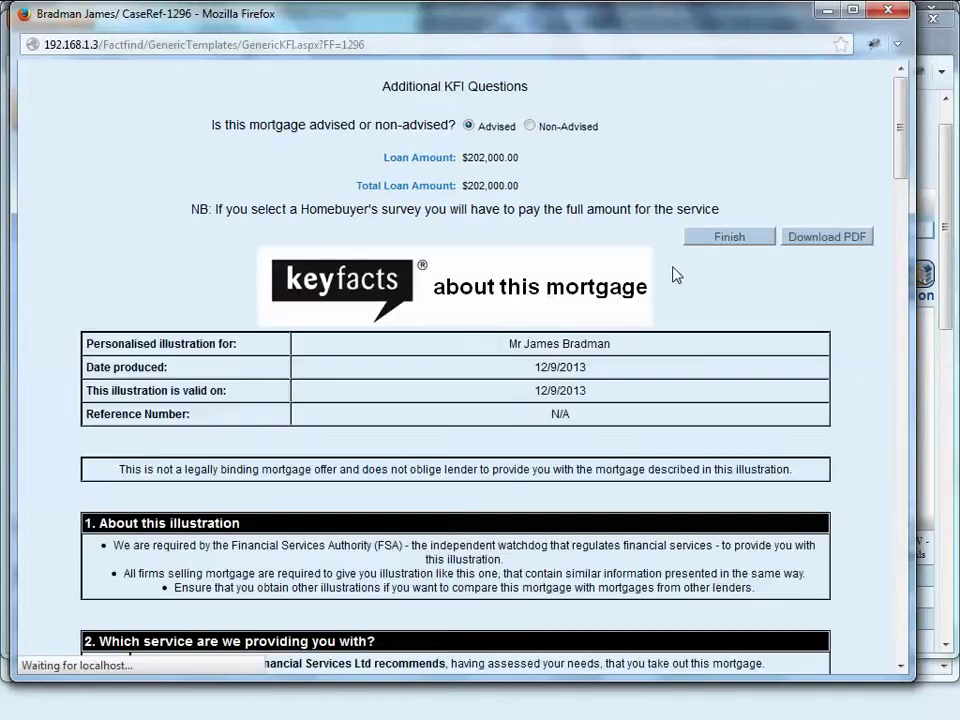
{"action": "scroll", "coordinate": [768, 443], "scroll_direction": "down", "scroll_amount": 10}
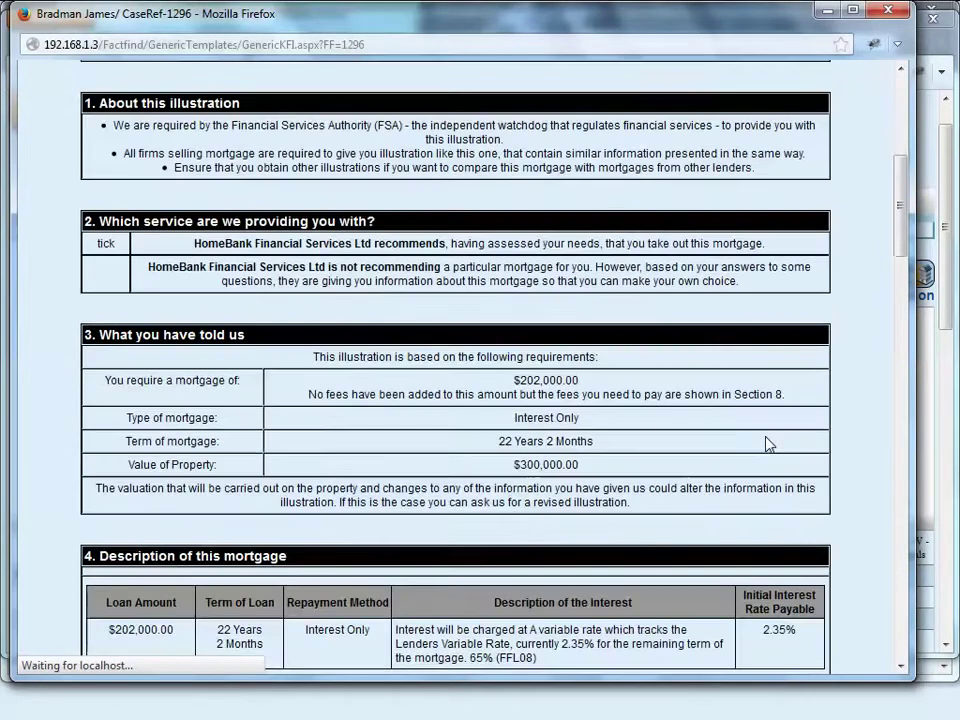
{"action": "scroll", "coordinate": [768, 443], "scroll_direction": "down", "scroll_amount": 10}
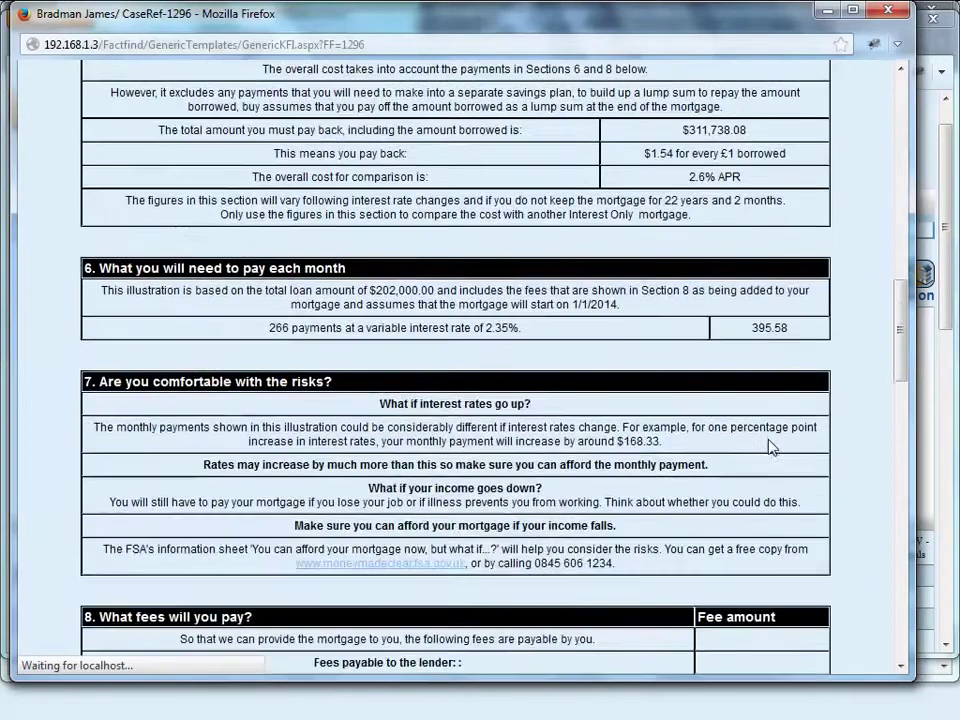
{"action": "scroll", "coordinate": [768, 450], "scroll_direction": "down", "scroll_amount": 15}
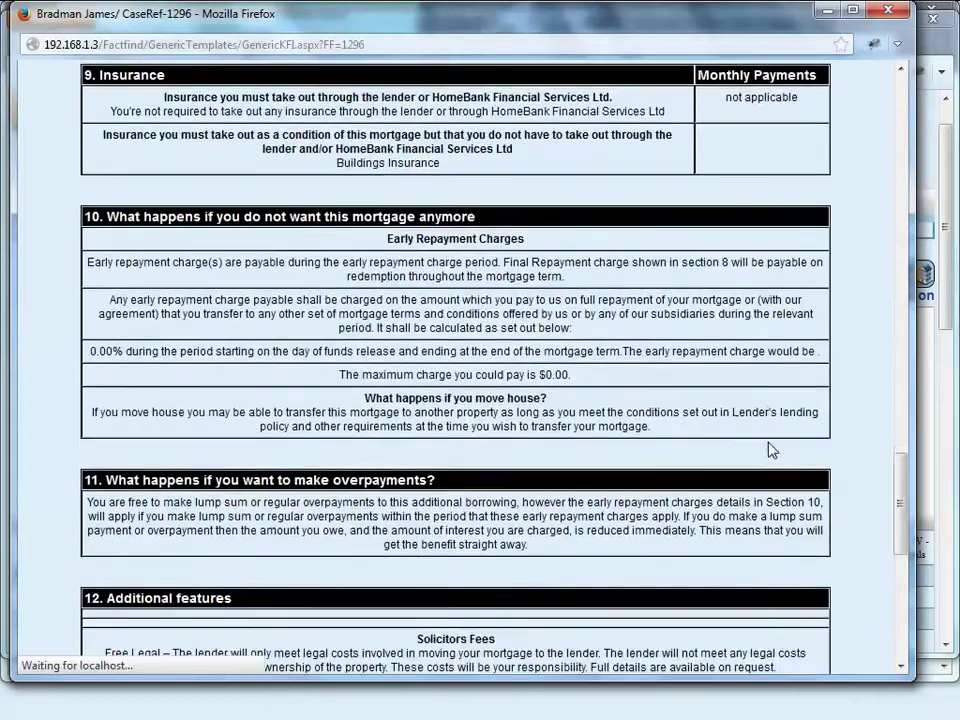
{"action": "scroll", "coordinate": [770, 453], "scroll_direction": "down", "scroll_amount": 1}
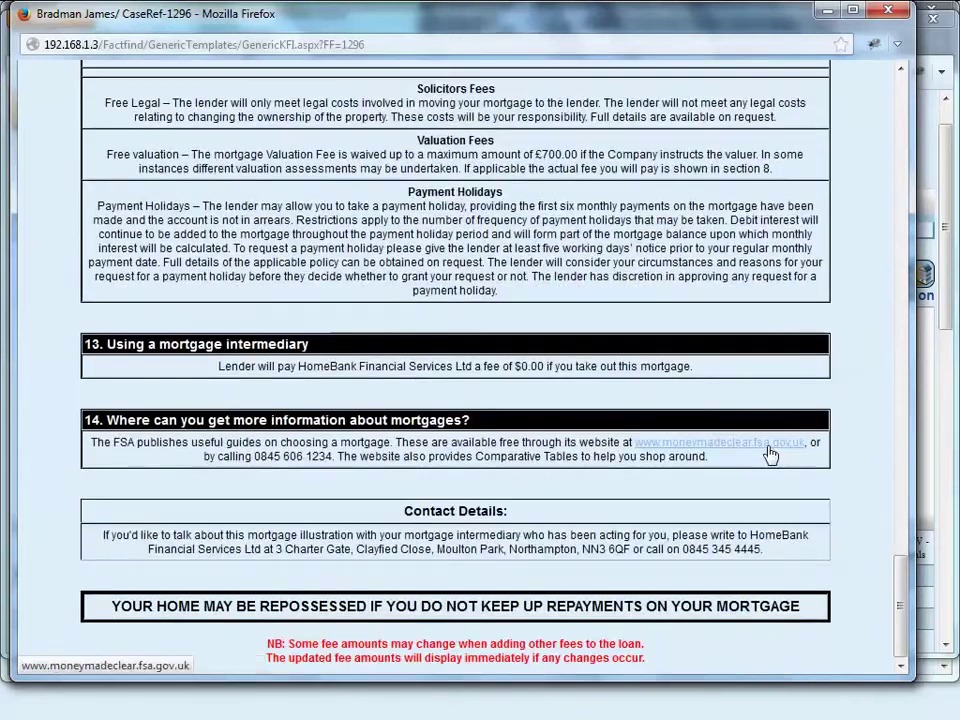
{"action": "scroll", "coordinate": [768, 453], "scroll_direction": "up", "scroll_amount": 20}
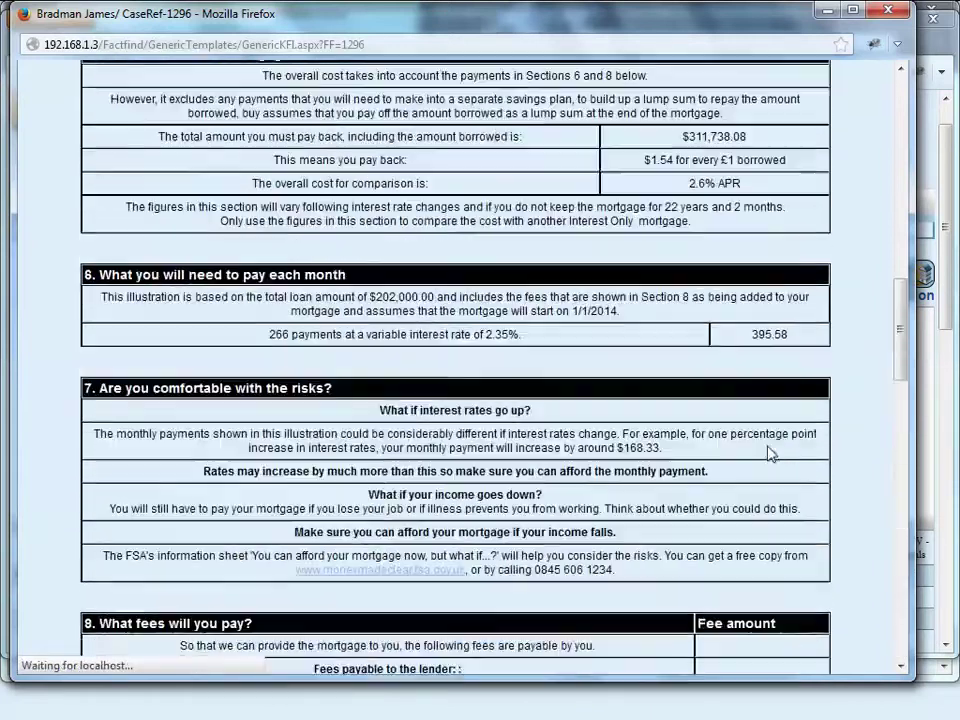
{"action": "scroll", "coordinate": [770, 453], "scroll_direction": "up", "scroll_amount": 10}
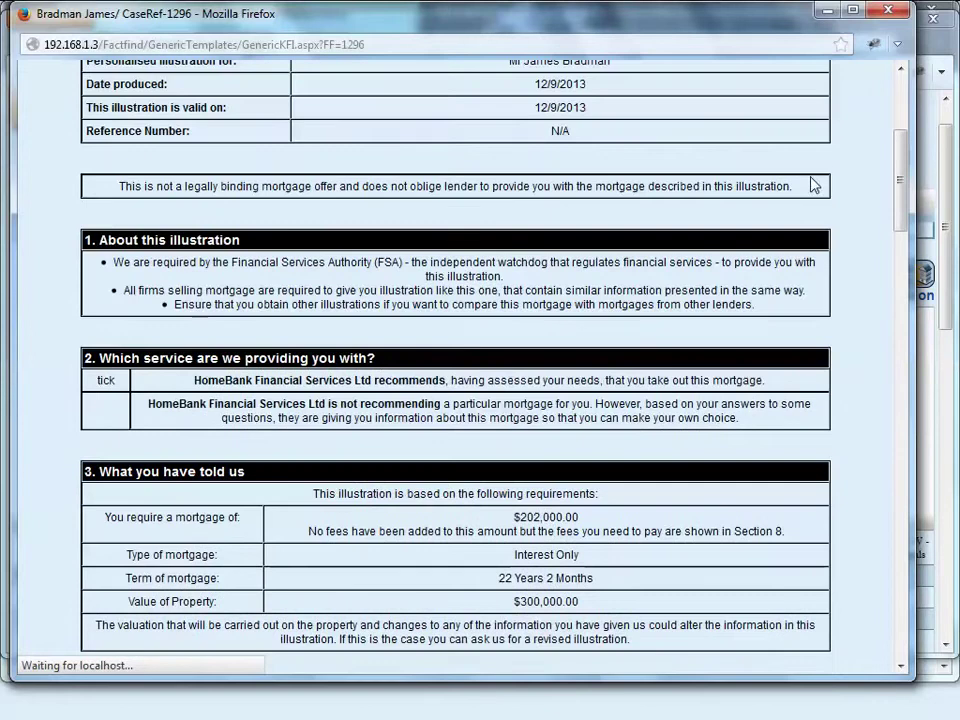
{"action": "scroll", "coordinate": [813, 192], "scroll_direction": "up", "scroll_amount": 5}
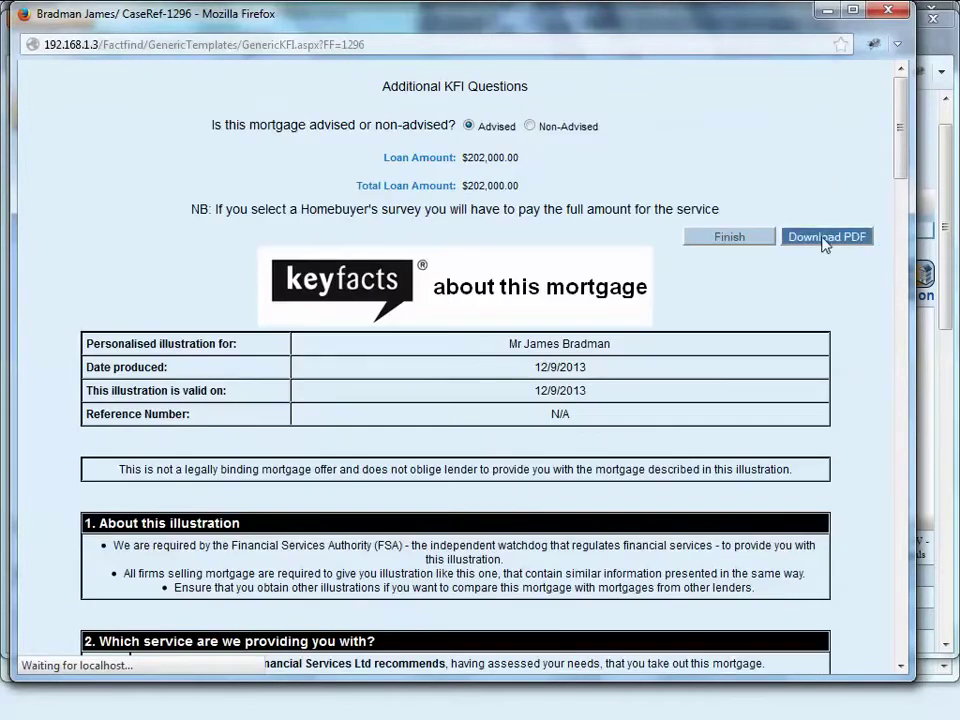
{"action": "left_click", "coordinate": [887, 10]}
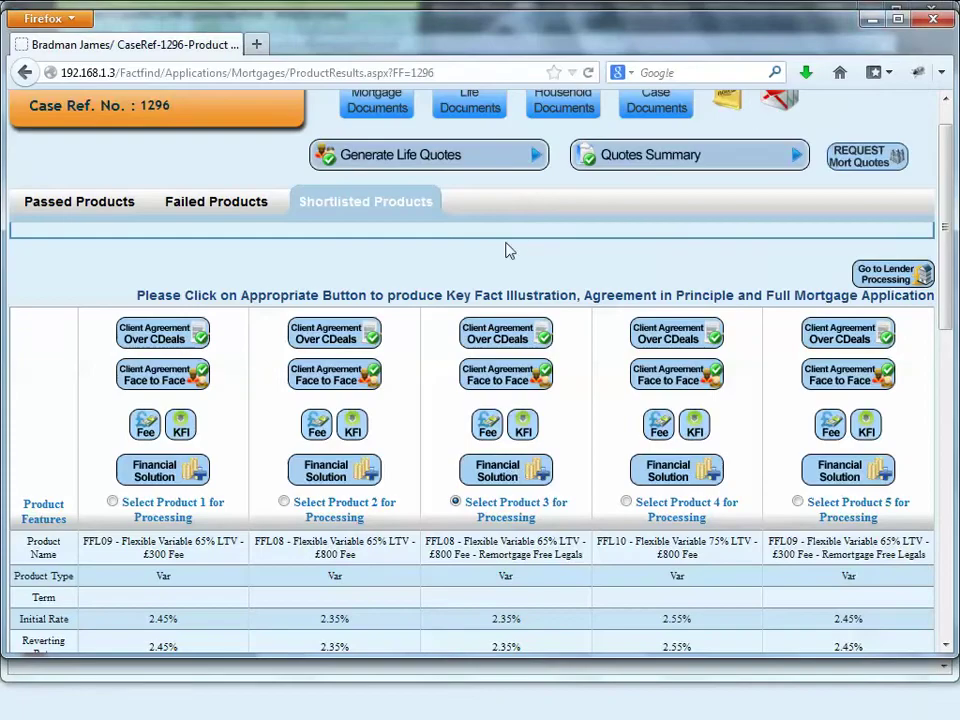
Step: Attempt to override product 3's solicitor fee, skip the password prompt, submit fees and close the error
{"action": "left_click", "coordinate": [488, 428]}
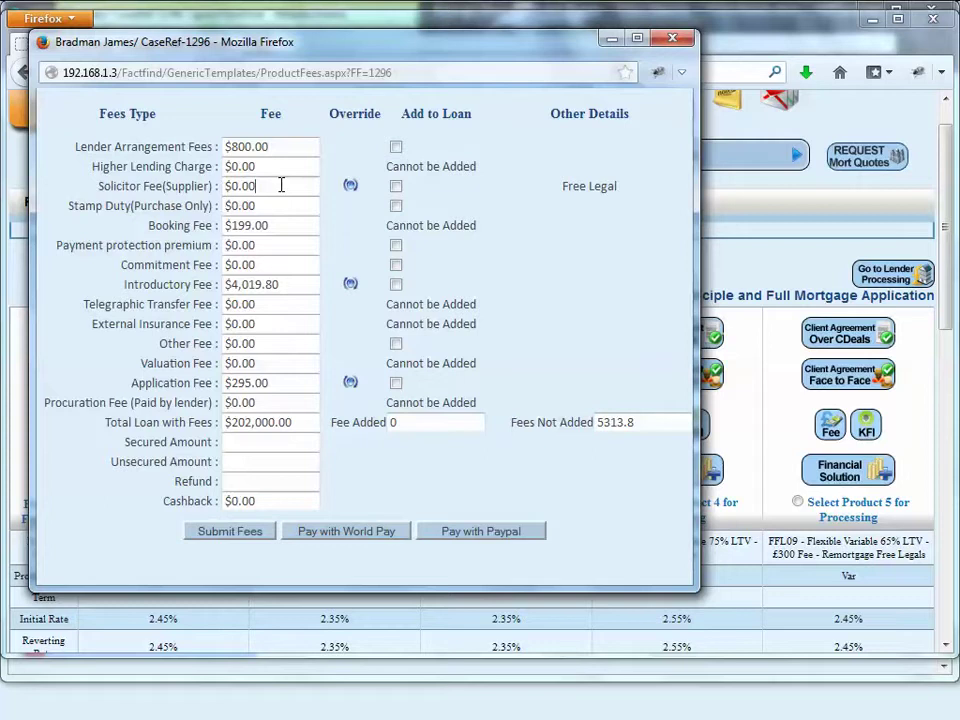
{"action": "left_click_drag", "start_coordinate": [281, 189], "coordinate": [187, 186]}
{"action": "left_click", "coordinate": [350, 187]}
{"action": "left_click", "coordinate": [320, 334]}
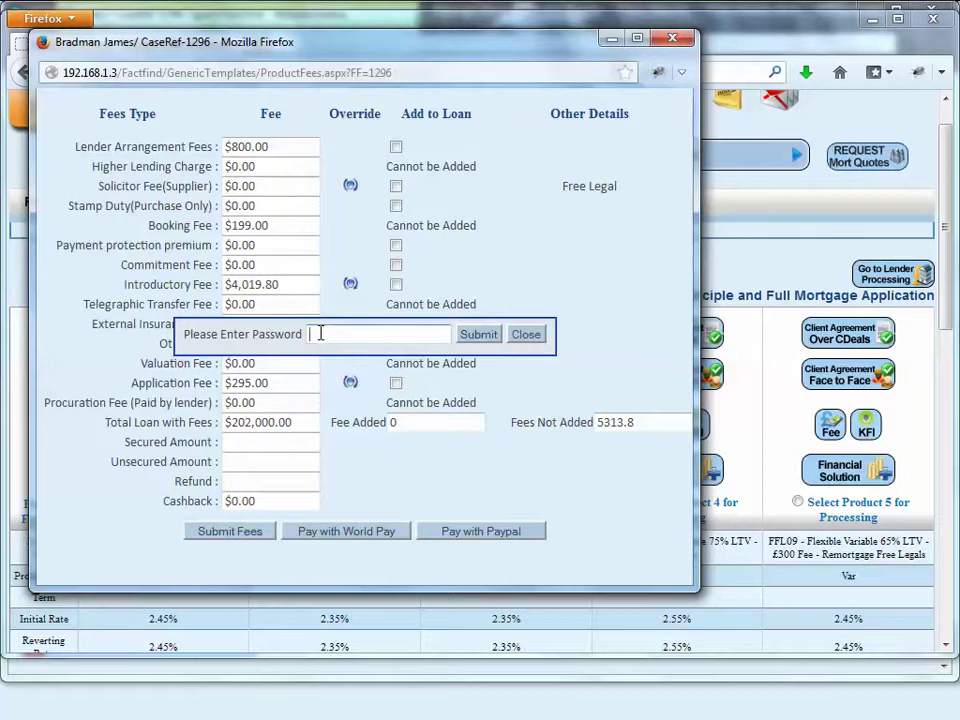
{"action": "left_click", "coordinate": [526, 335]}
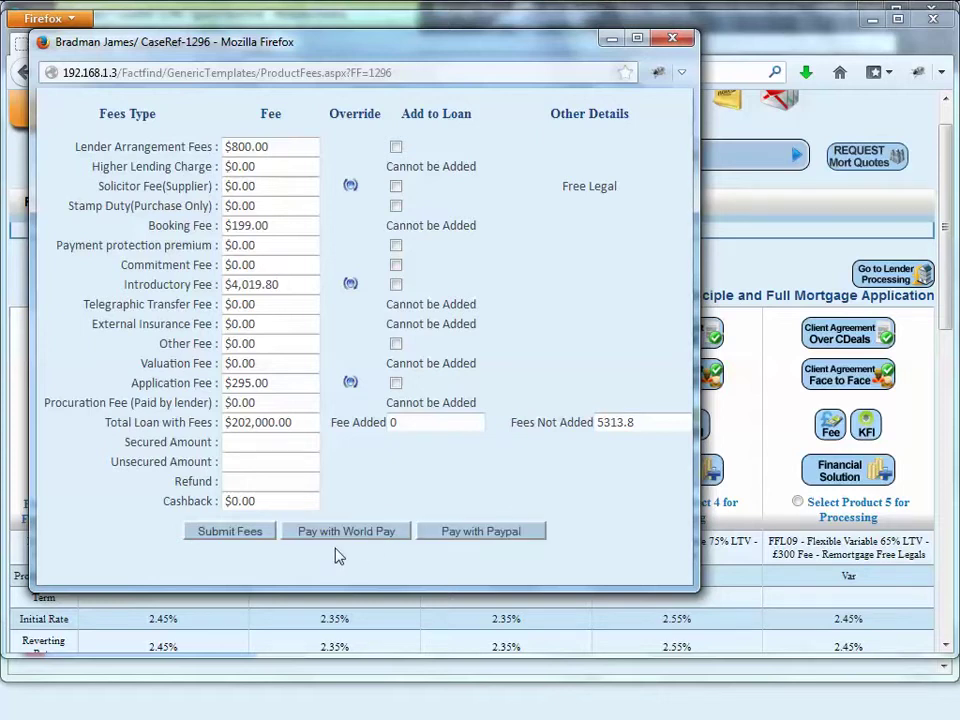
{"action": "left_click", "coordinate": [247, 537]}
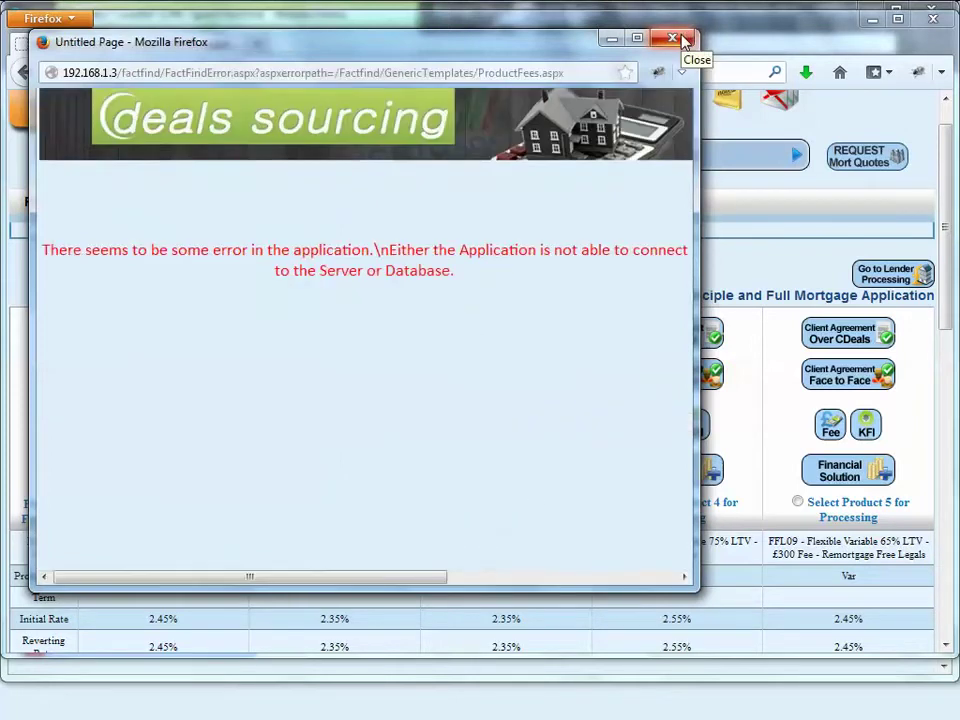
{"action": "left_click", "coordinate": [673, 38]}
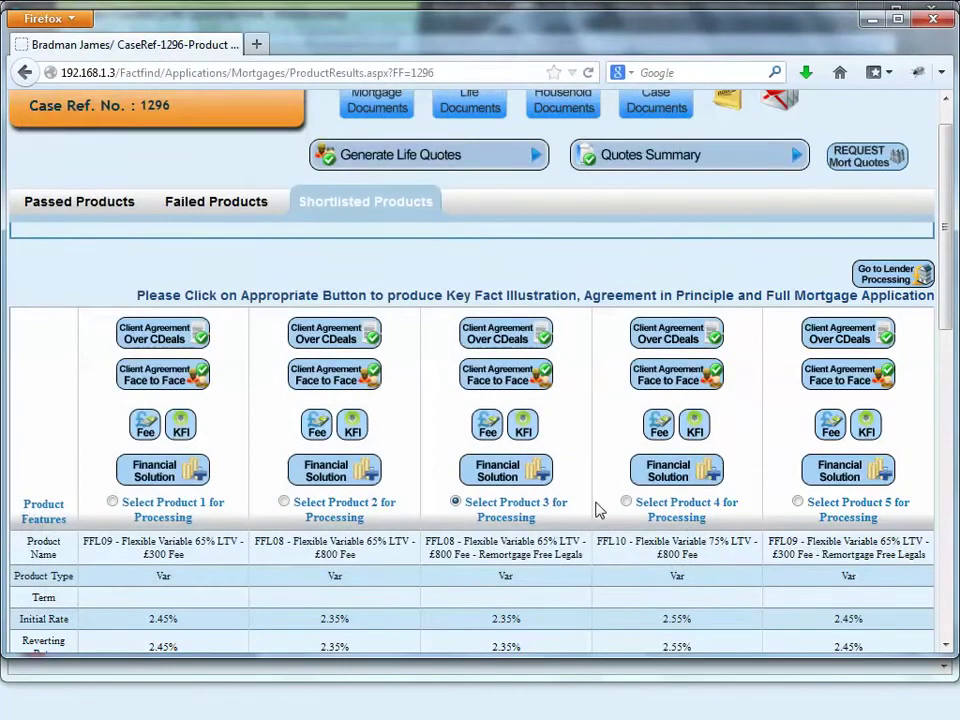
Step: Save the mortgage quote, acknowledge the success message, and start Coventry Building Society lender processing
{"action": "scroll", "coordinate": [598, 511], "scroll_direction": "down", "scroll_amount": 2}
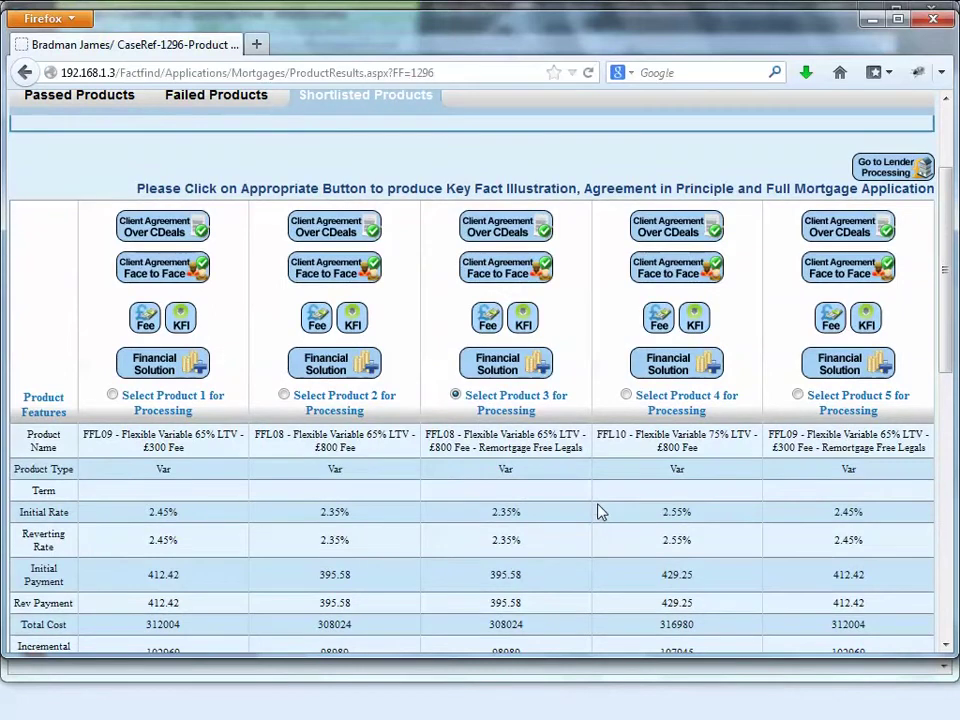
{"action": "scroll", "coordinate": [598, 511], "scroll_direction": "down", "scroll_amount": 10}
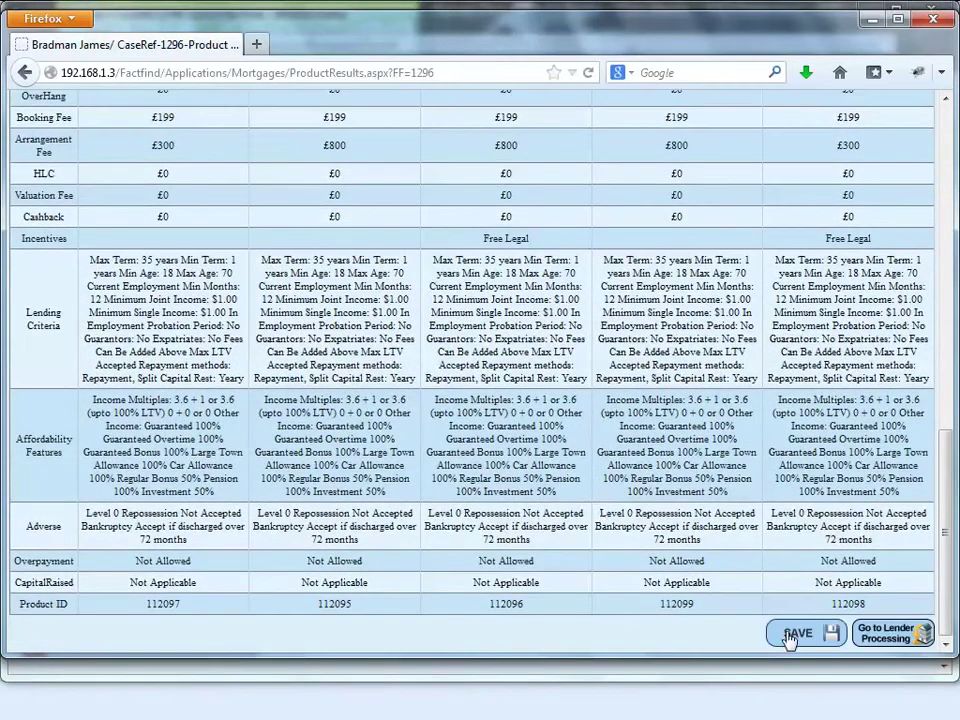
{"action": "left_click", "coordinate": [797, 634]}
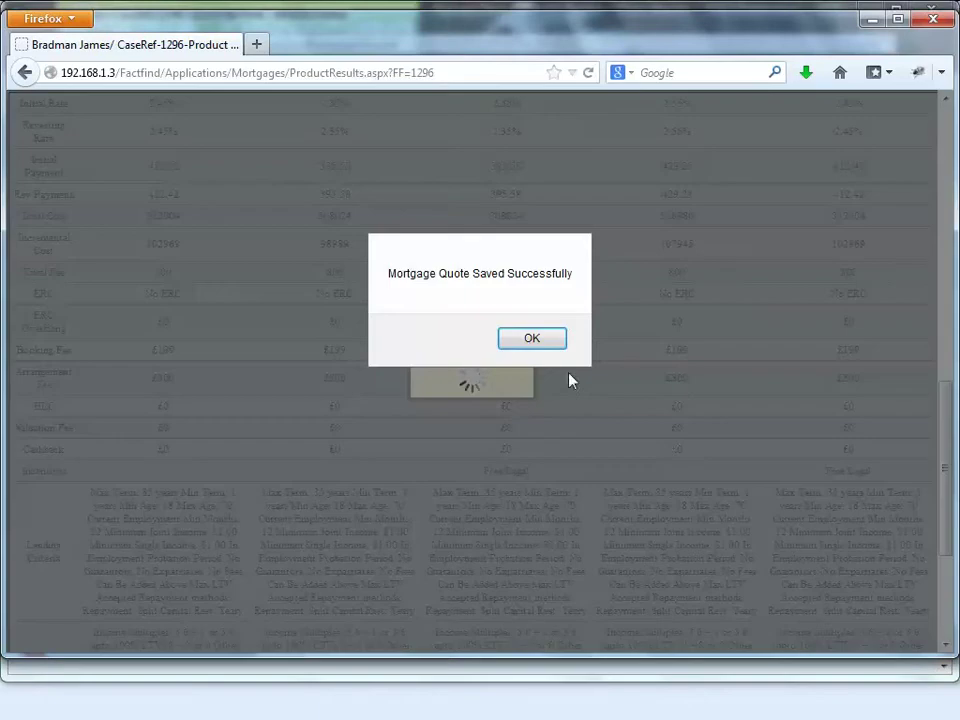
{"action": "left_click", "coordinate": [553, 339]}
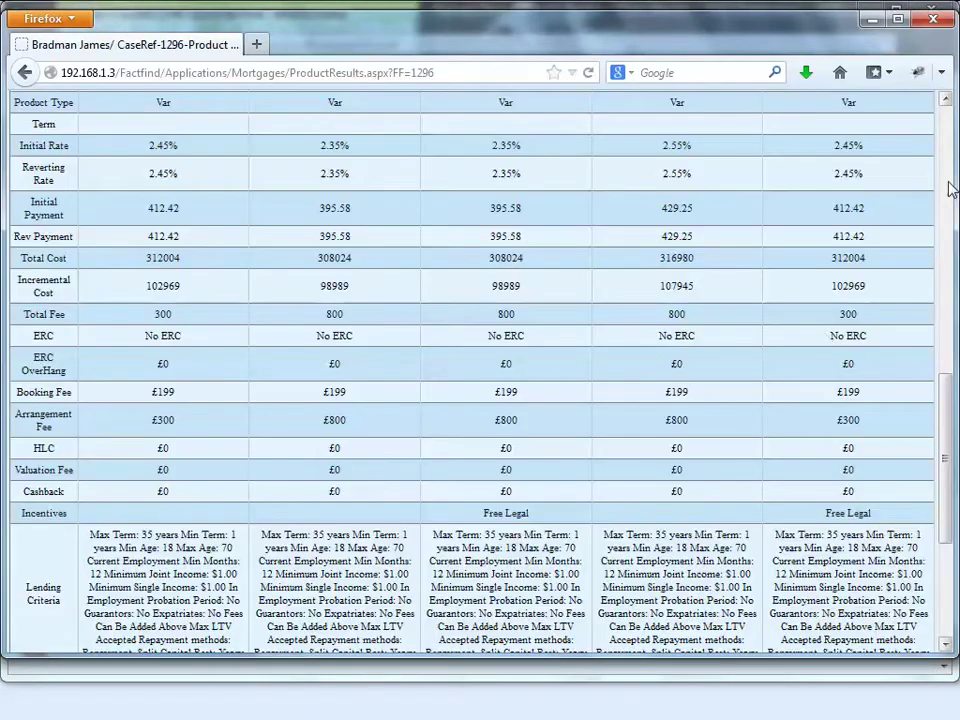
{"action": "left_click", "coordinate": [947, 189]}
{"action": "left_click", "coordinate": [870, 312]}
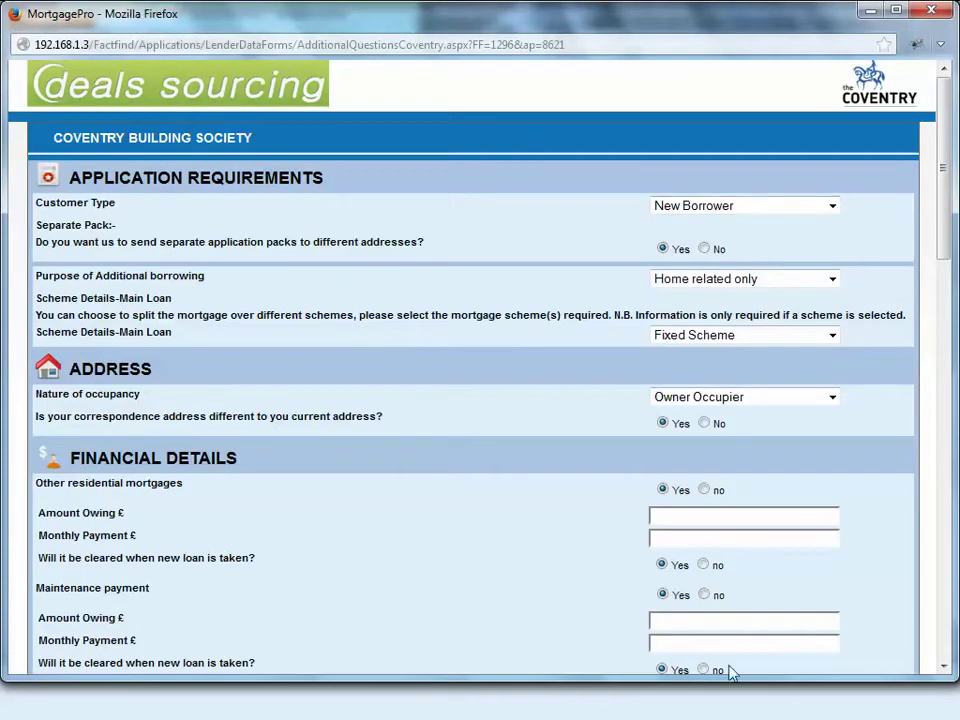
Step: Review the Coventry lender questions form, close it, and go to the Request Life Quote page
{"action": "scroll", "coordinate": [786, 493], "scroll_direction": "down", "scroll_amount": 15}
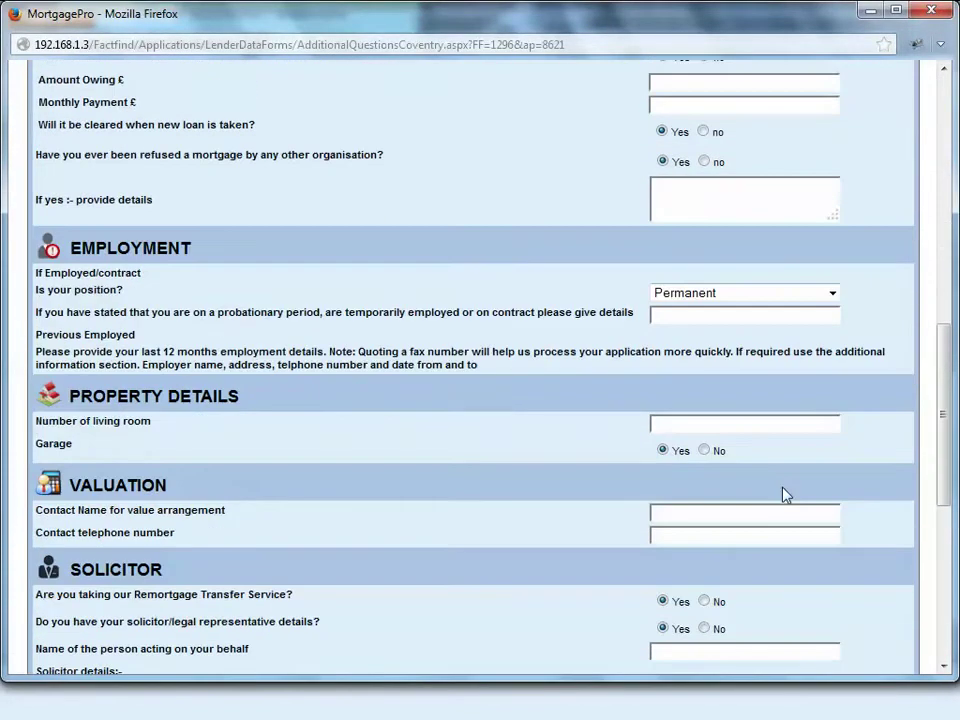
{"action": "scroll", "coordinate": [786, 493], "scroll_direction": "down", "scroll_amount": 8}
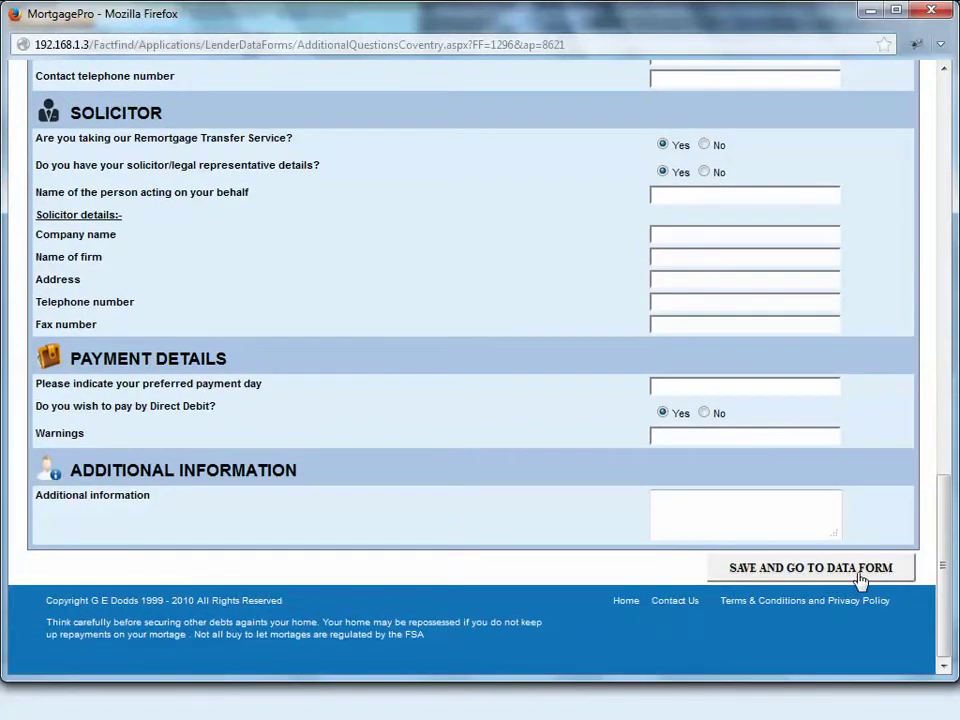
{"action": "scroll", "coordinate": [836, 580], "scroll_direction": "up", "scroll_amount": 15}
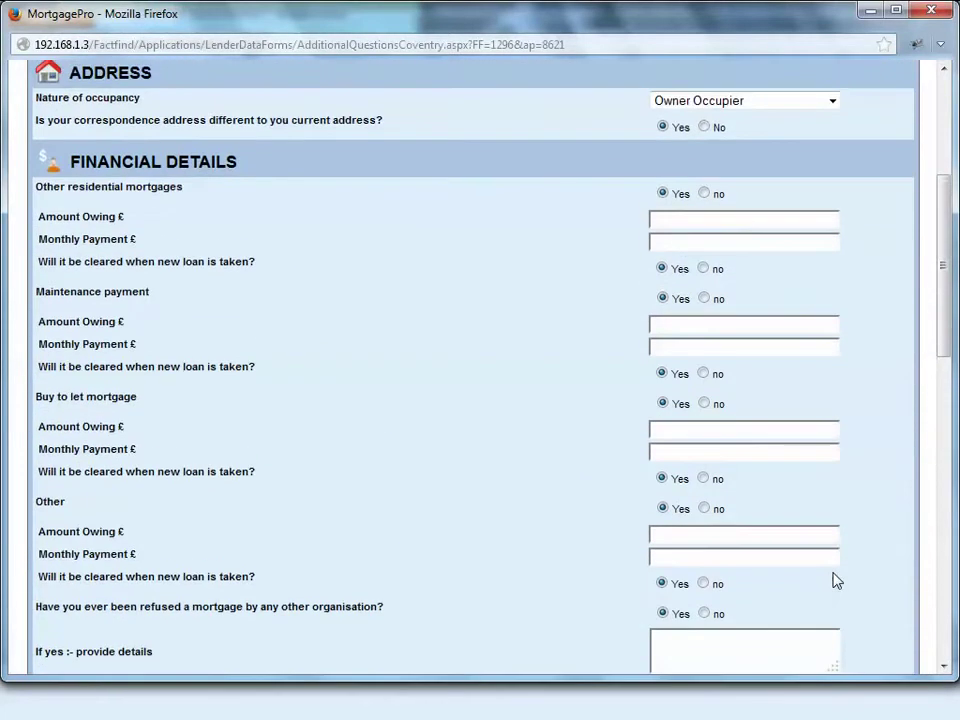
{"action": "scroll", "coordinate": [836, 580], "scroll_direction": "up", "scroll_amount": 5}
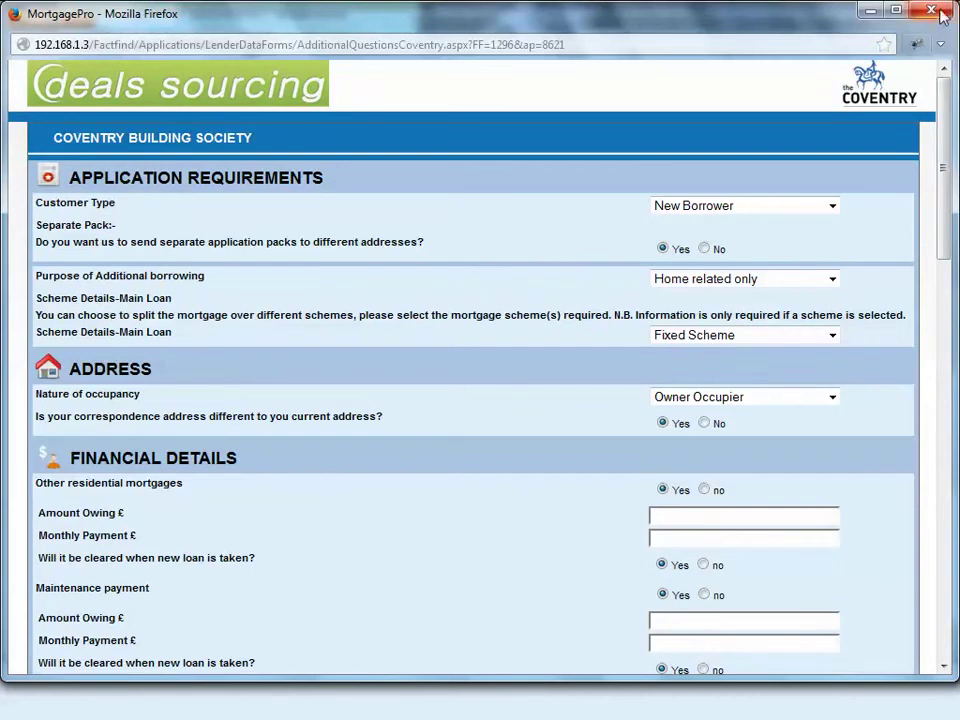
{"action": "left_click", "coordinate": [936, 12]}
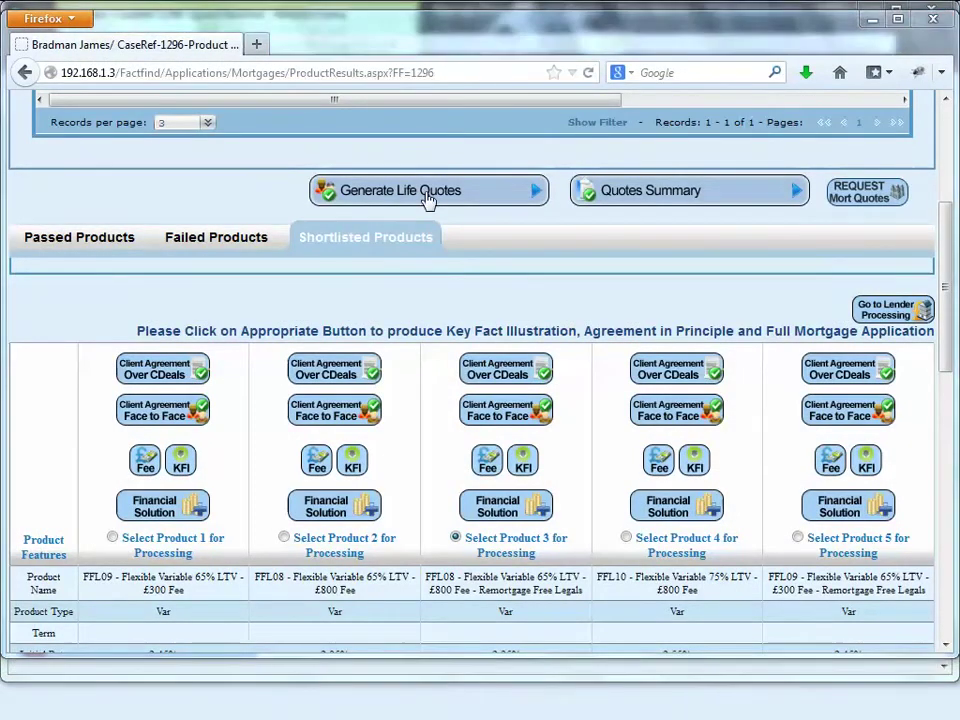
{"action": "left_click", "coordinate": [427, 194]}
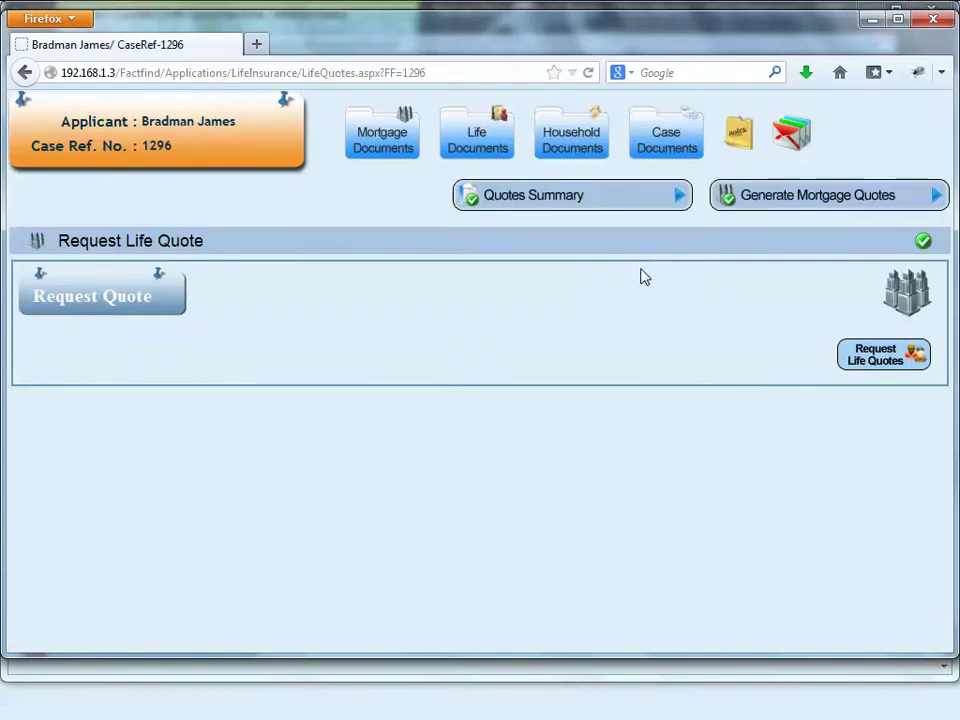
Step: Request a new life quote including the applicant and expand Plan Details
{"action": "left_click", "coordinate": [884, 355]}
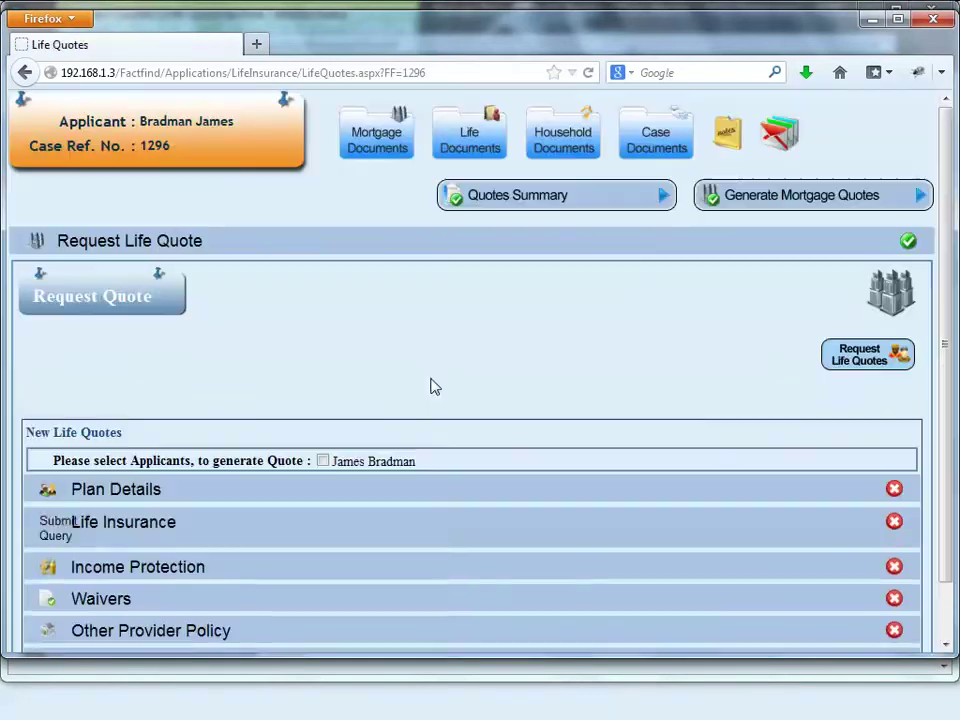
{"action": "scroll", "coordinate": [410, 395], "scroll_direction": "down", "scroll_amount": 1}
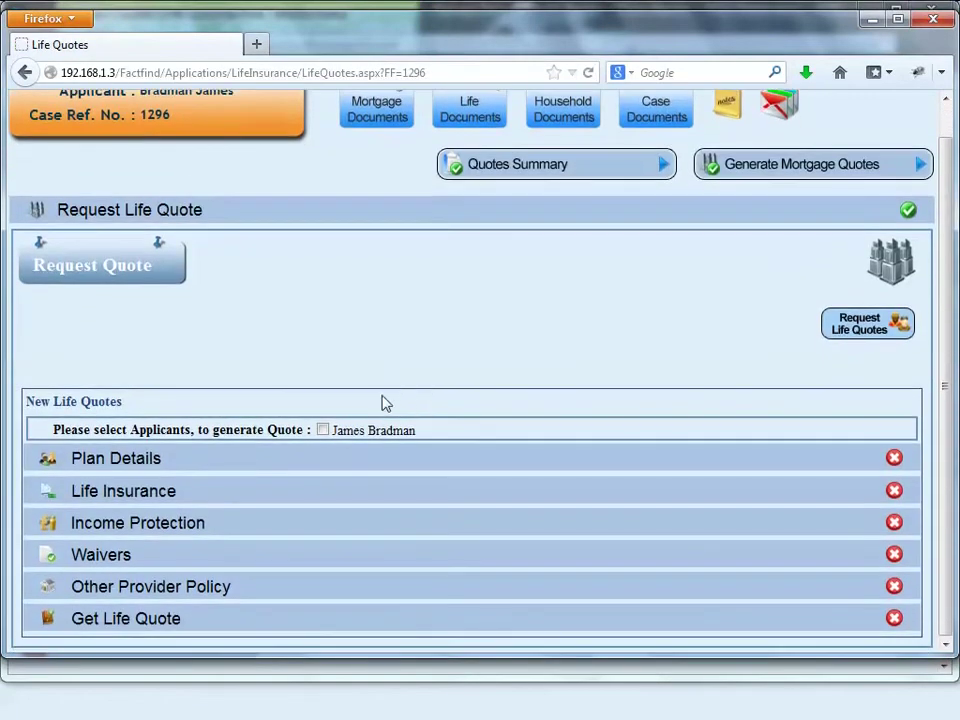
{"action": "left_click", "coordinate": [324, 431]}
{"action": "left_click", "coordinate": [456, 462]}
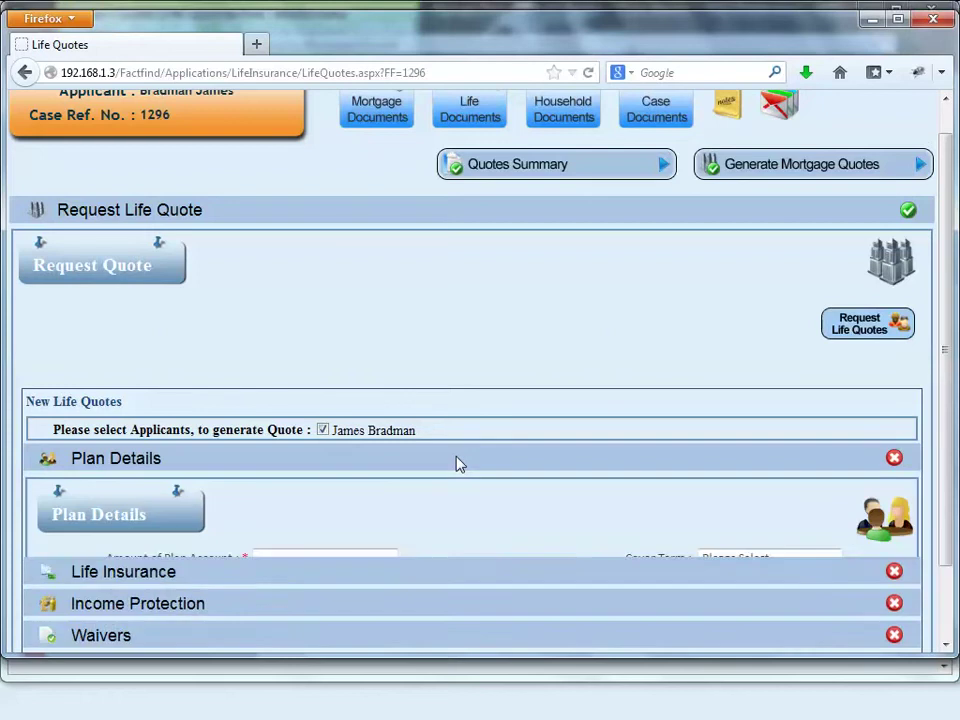
Step: Set the plan account to 400000 on a 13-year Fixed Term and save
{"action": "left_click", "coordinate": [336, 558]}
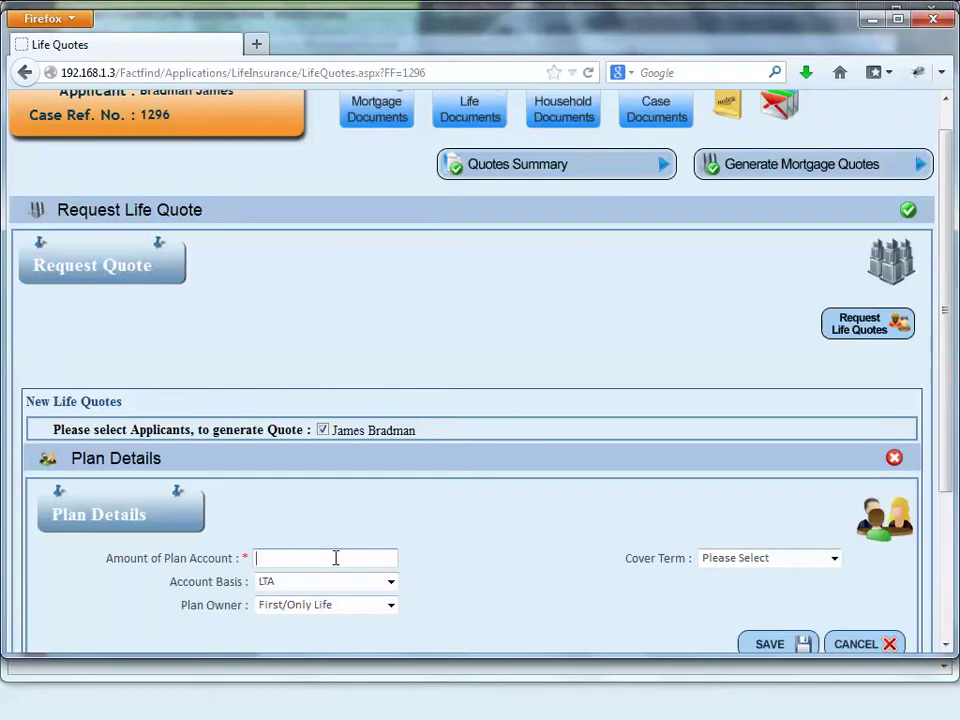
{"action": "type", "text": "400000"}
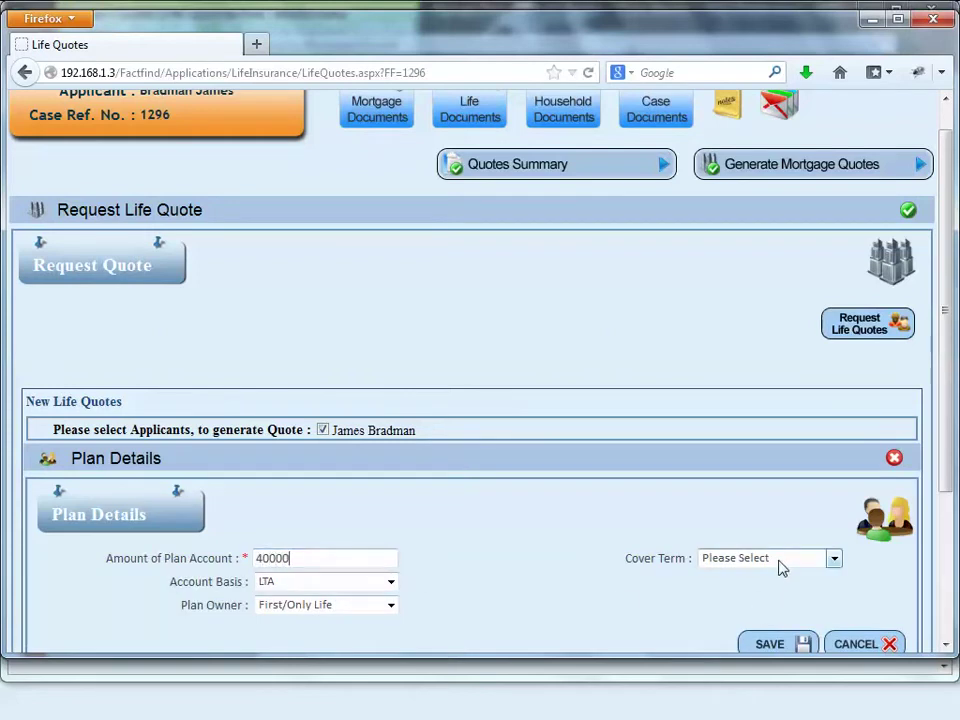
{"action": "left_click", "coordinate": [775, 560]}
{"action": "left_click", "coordinate": [744, 558]}
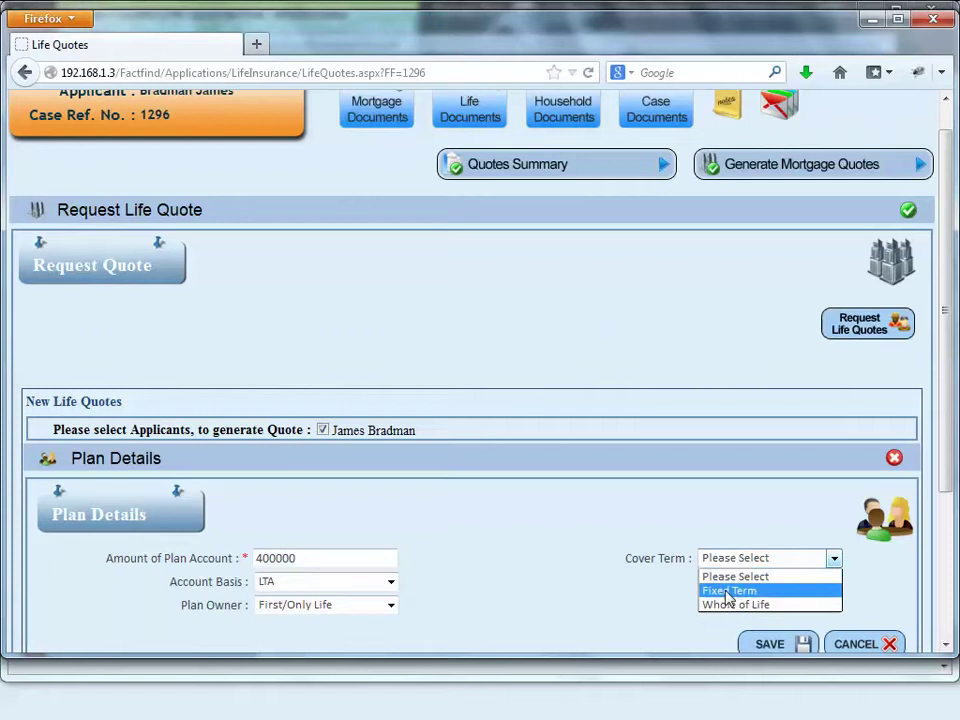
{"action": "left_click", "coordinate": [729, 590]}
{"action": "scroll", "coordinate": [590, 589], "scroll_direction": "down", "scroll_amount": 4}
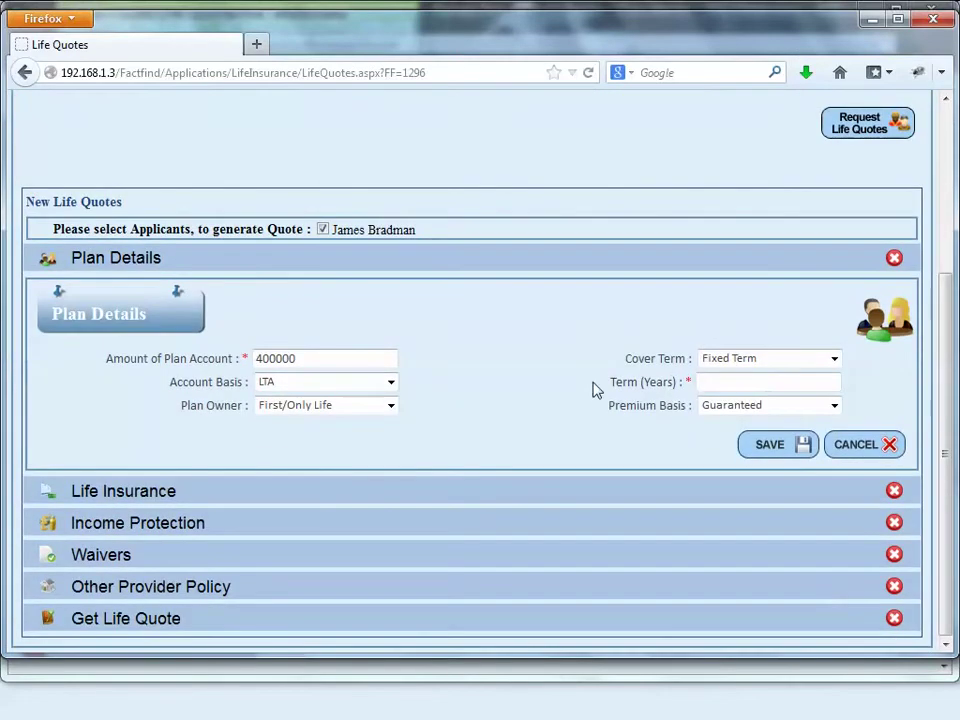
{"action": "left_click", "coordinate": [715, 384]}
{"action": "type", "text": "13"}
{"action": "left_click", "coordinate": [797, 450]}
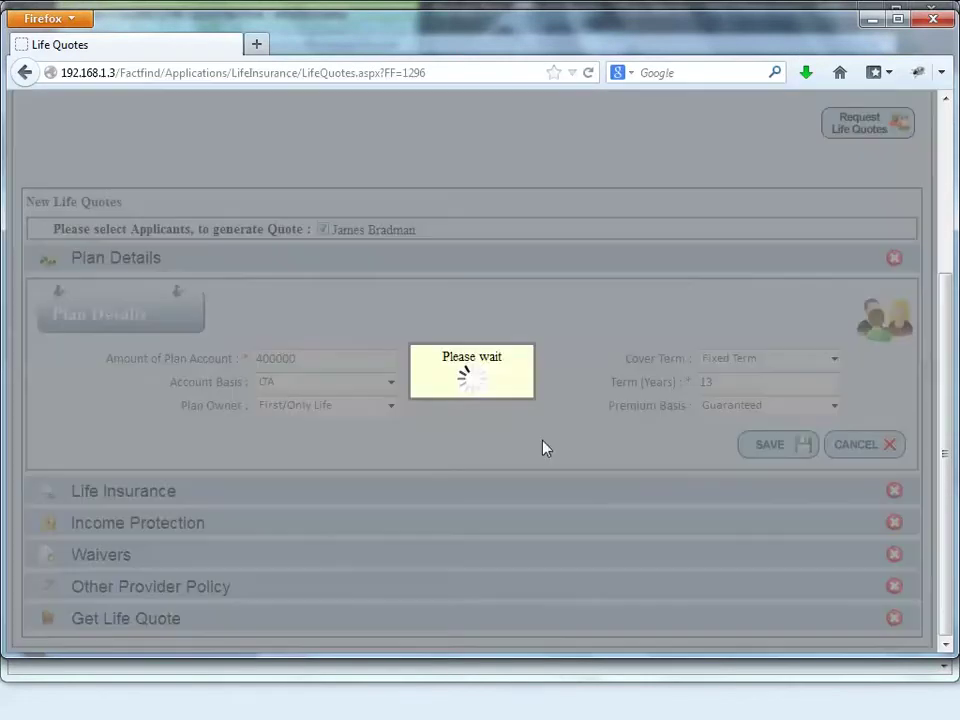
Step: Set life cover to 1st Life Only at 90% of the plan (360000)
{"action": "left_click", "coordinate": [392, 414]}
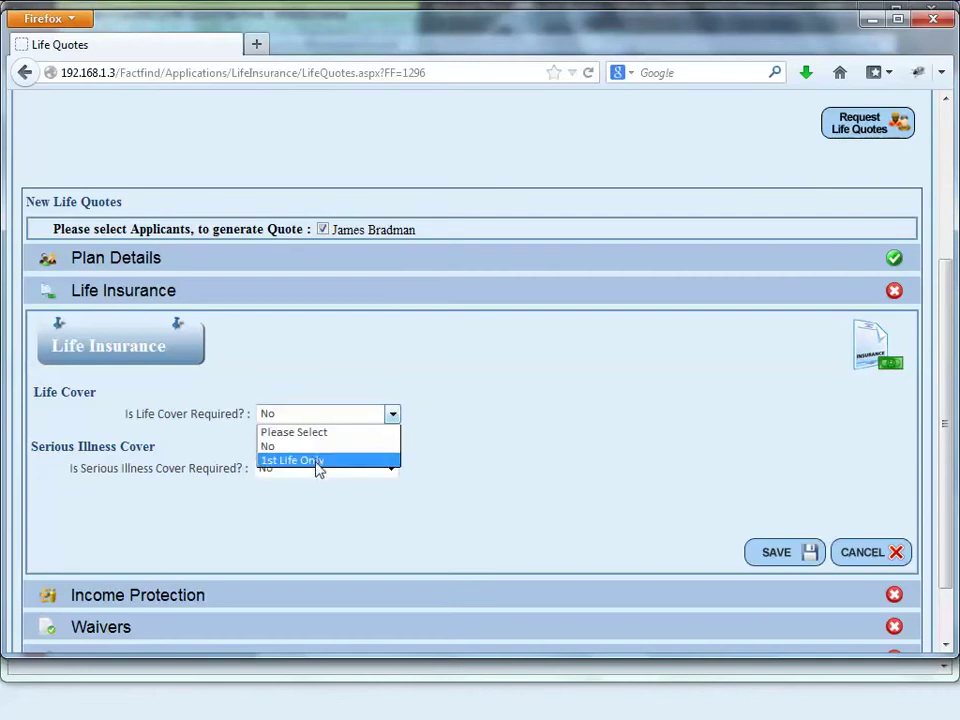
{"action": "left_click", "coordinate": [317, 462]}
{"action": "left_click", "coordinate": [392, 465]}
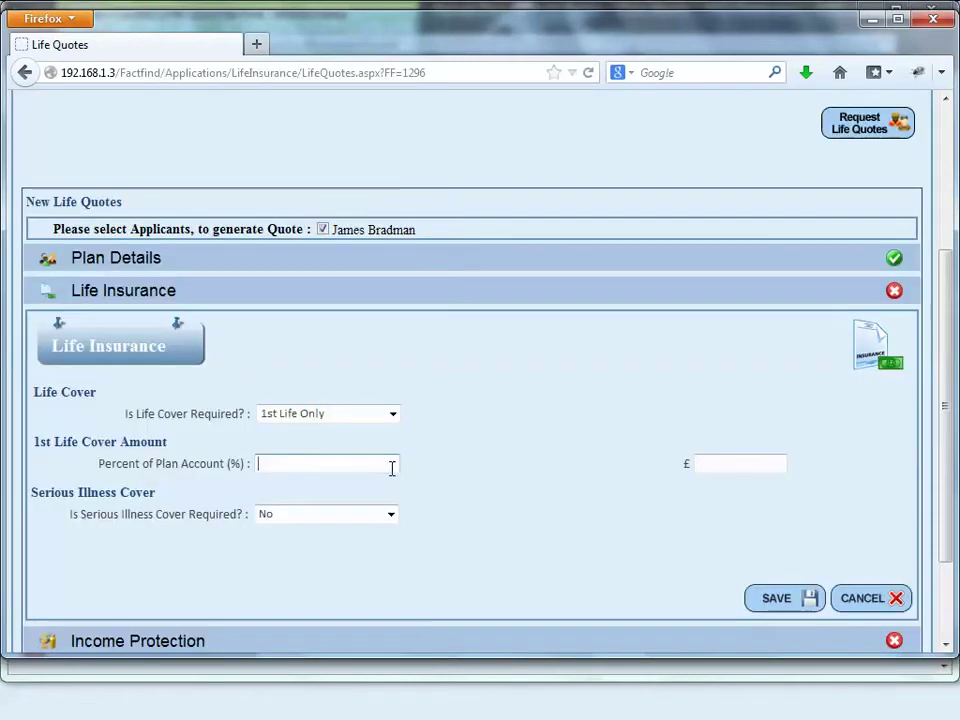
{"action": "type", "text": "90"}
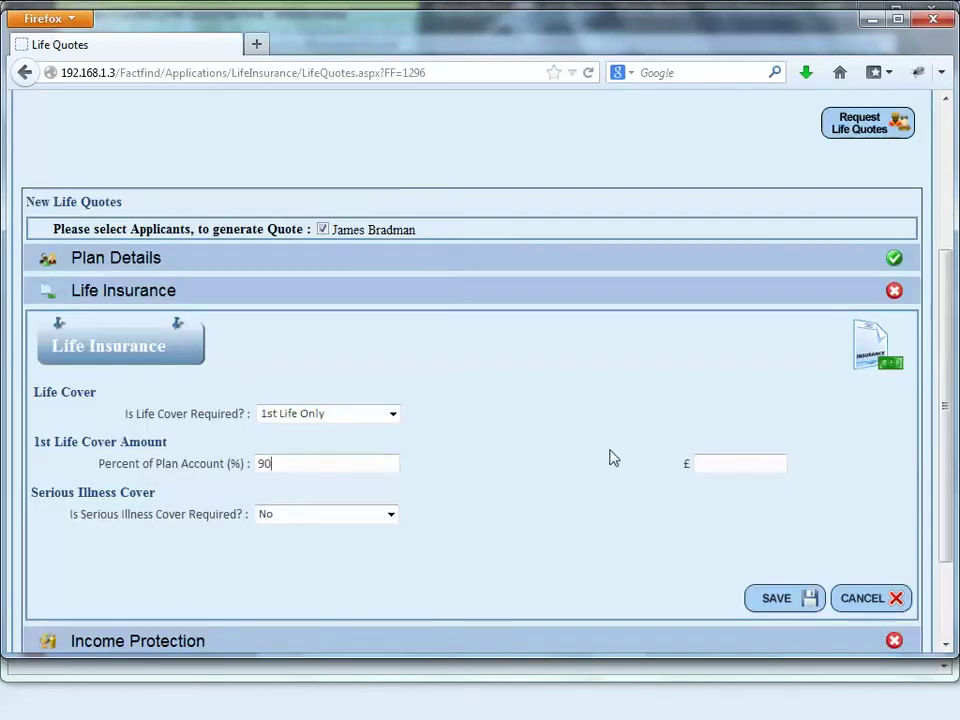
{"action": "left_click", "coordinate": [726, 463]}
Step: Set serious illness cover to 1st Life Only at 100% (400000) and save
{"action": "left_click", "coordinate": [332, 515]}
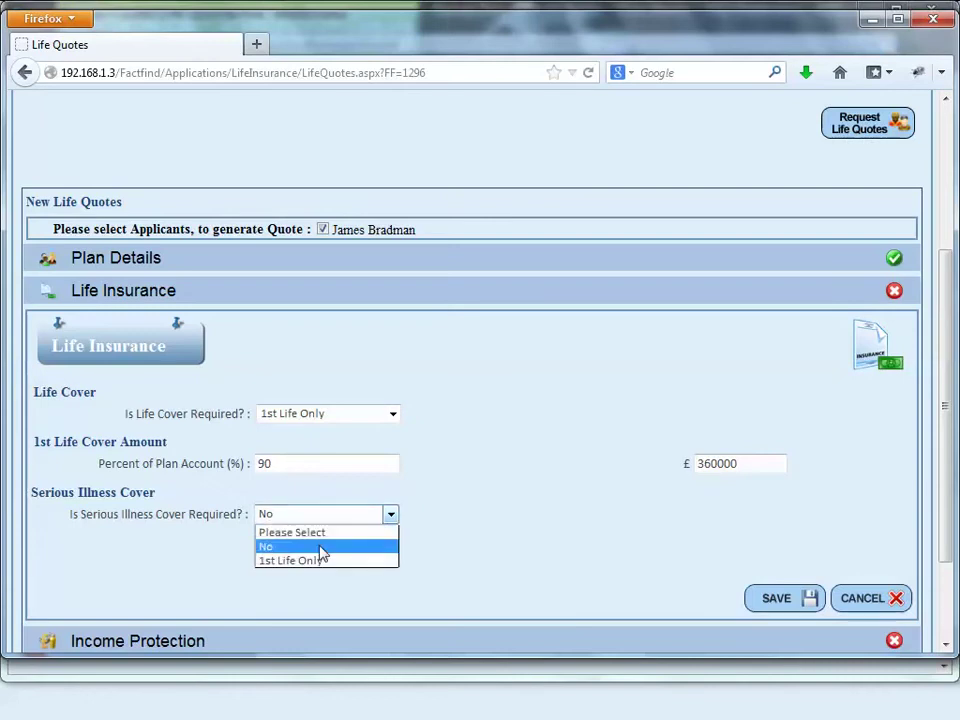
{"action": "left_click", "coordinate": [318, 559]}
{"action": "scroll", "coordinate": [328, 574], "scroll_direction": "down", "scroll_amount": 4}
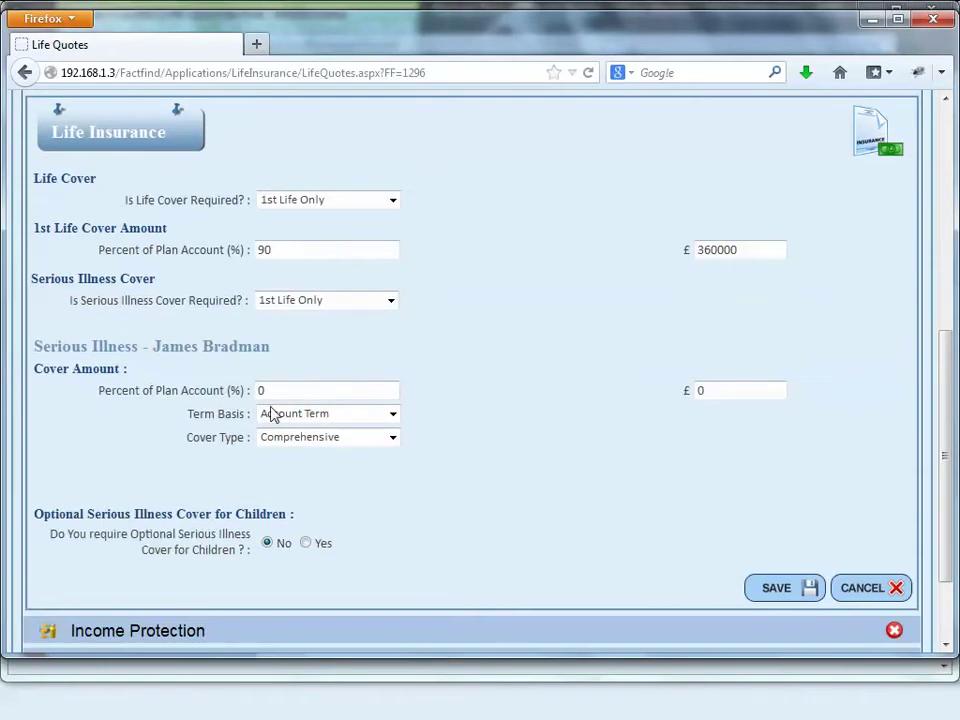
{"action": "left_click_drag", "start_coordinate": [262, 390], "coordinate": [245, 390]}
{"action": "type", "text": "100"}
{"action": "left_click", "coordinate": [343, 437]}
{"action": "left_click", "coordinate": [748, 592]}
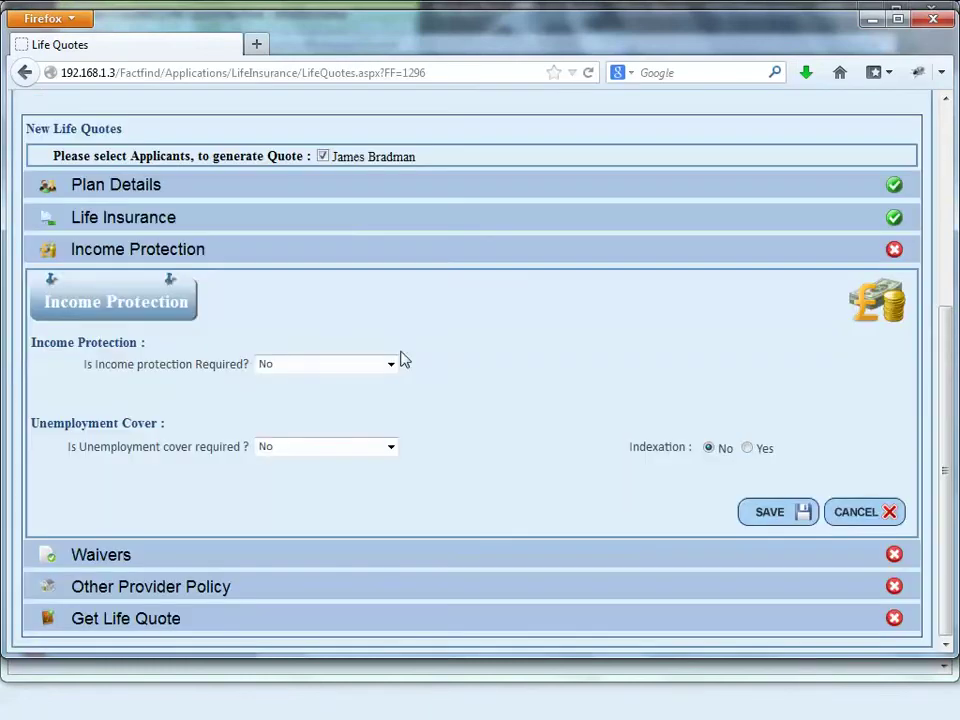
Step: Require income protection for the first life only, with a 7-day initial deferred period
{"action": "left_click", "coordinate": [392, 364]}
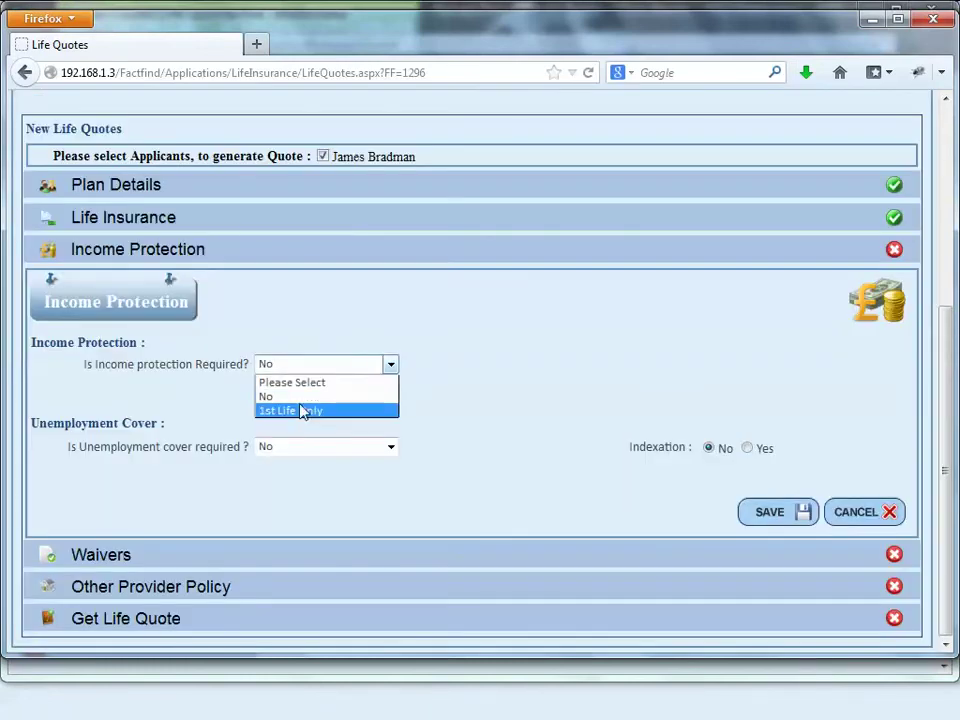
{"action": "left_click", "coordinate": [300, 409]}
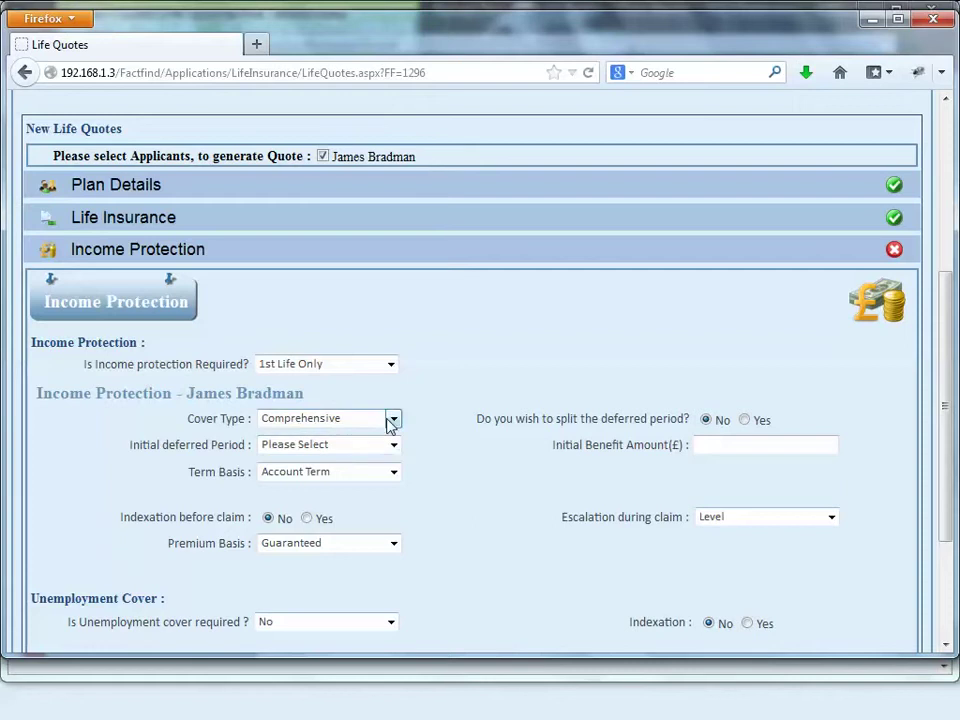
{"action": "left_click", "coordinate": [388, 445]}
{"action": "left_click", "coordinate": [329, 479]}
{"action": "left_click", "coordinate": [757, 444]}
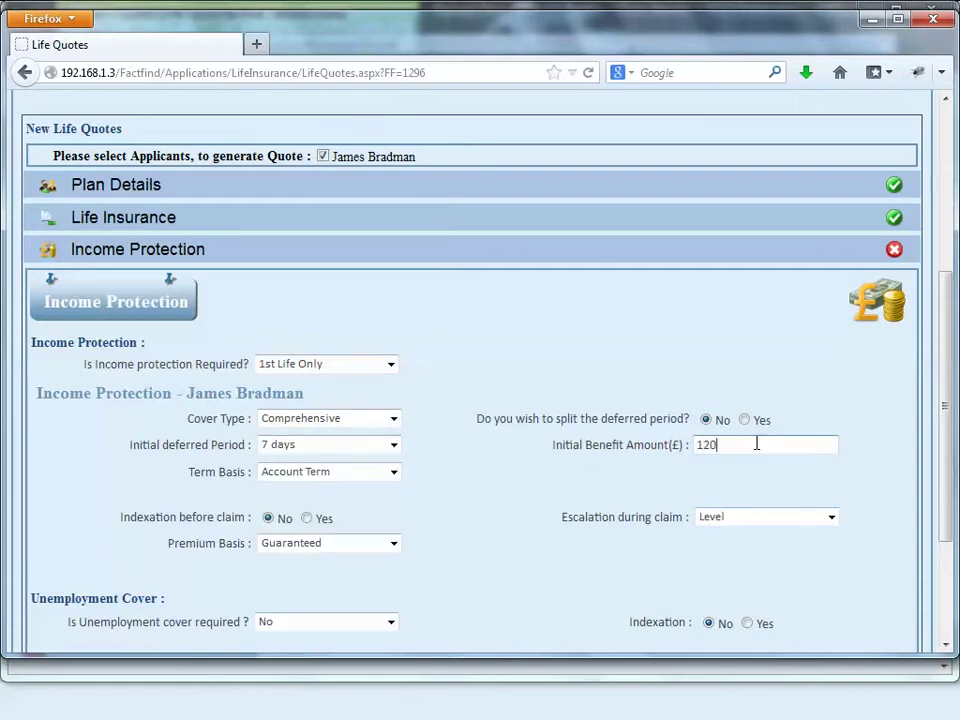
Step: Set unemployment cover to No and save the Income Protection details
{"action": "scroll", "coordinate": [600, 502], "scroll_direction": "down", "scroll_amount": 3}
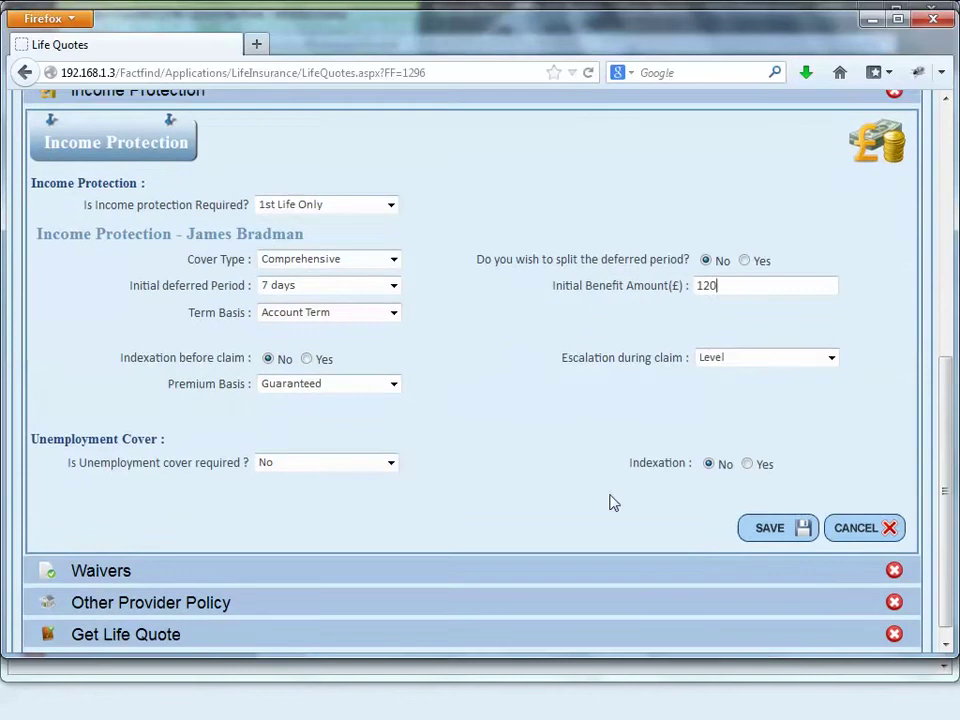
{"action": "left_click", "coordinate": [389, 447]}
{"action": "left_click", "coordinate": [345, 316]}
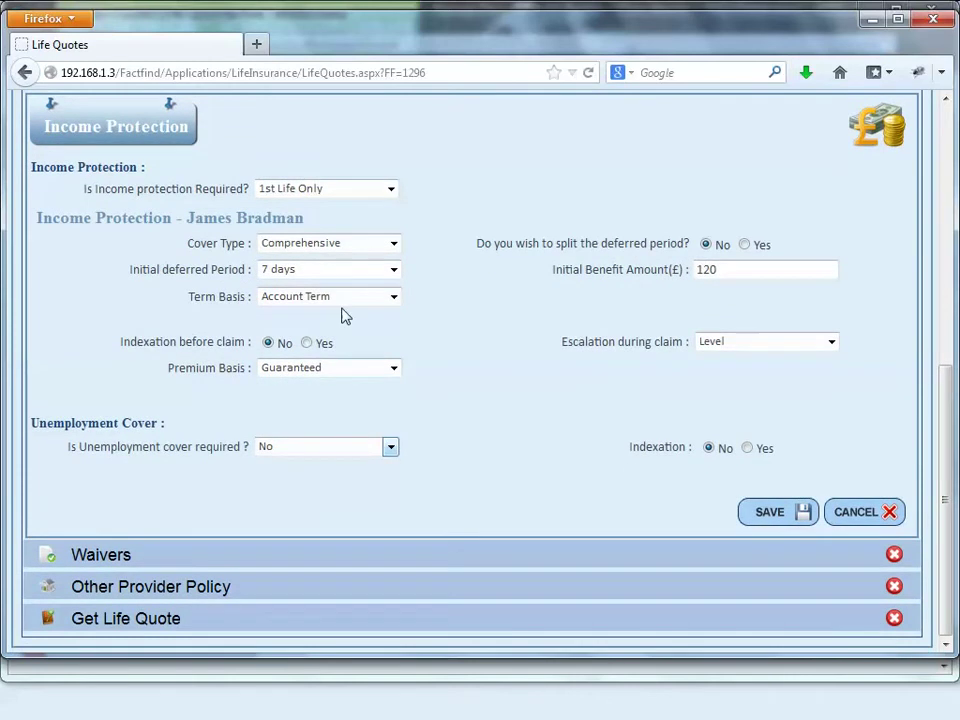
{"action": "left_click", "coordinate": [358, 450]}
{"action": "left_click", "coordinate": [339, 494]}
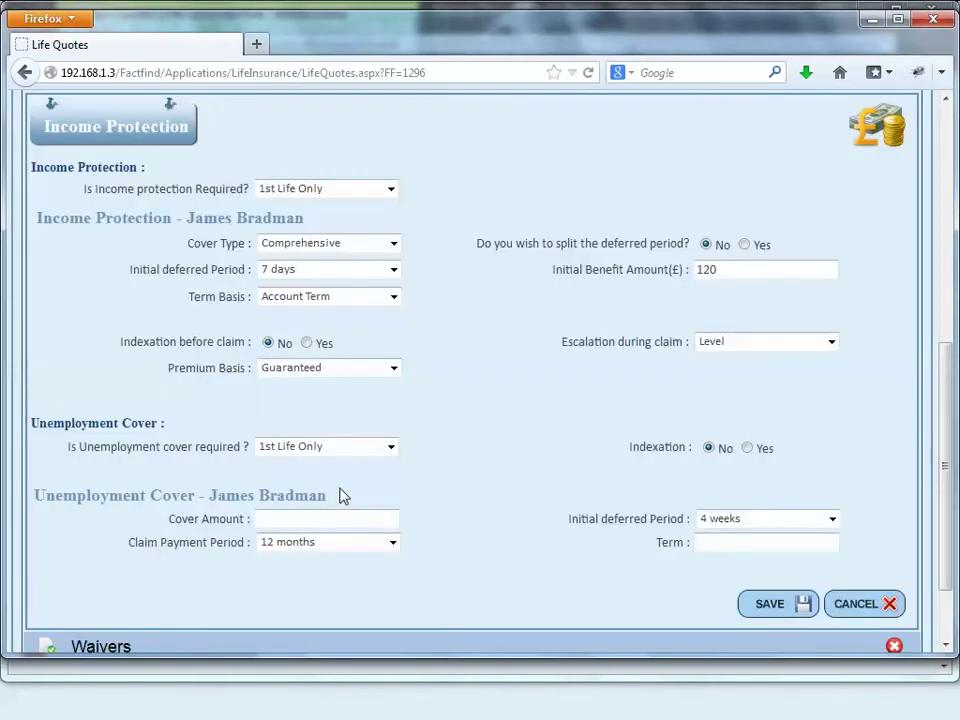
{"action": "left_click", "coordinate": [388, 448]}
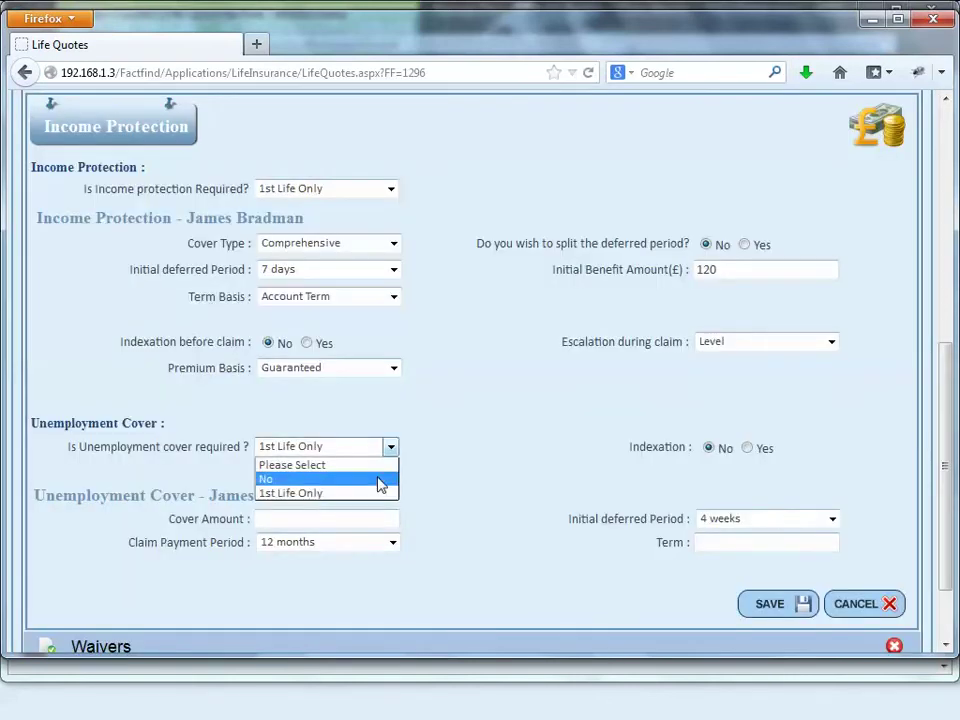
{"action": "left_click", "coordinate": [380, 481]}
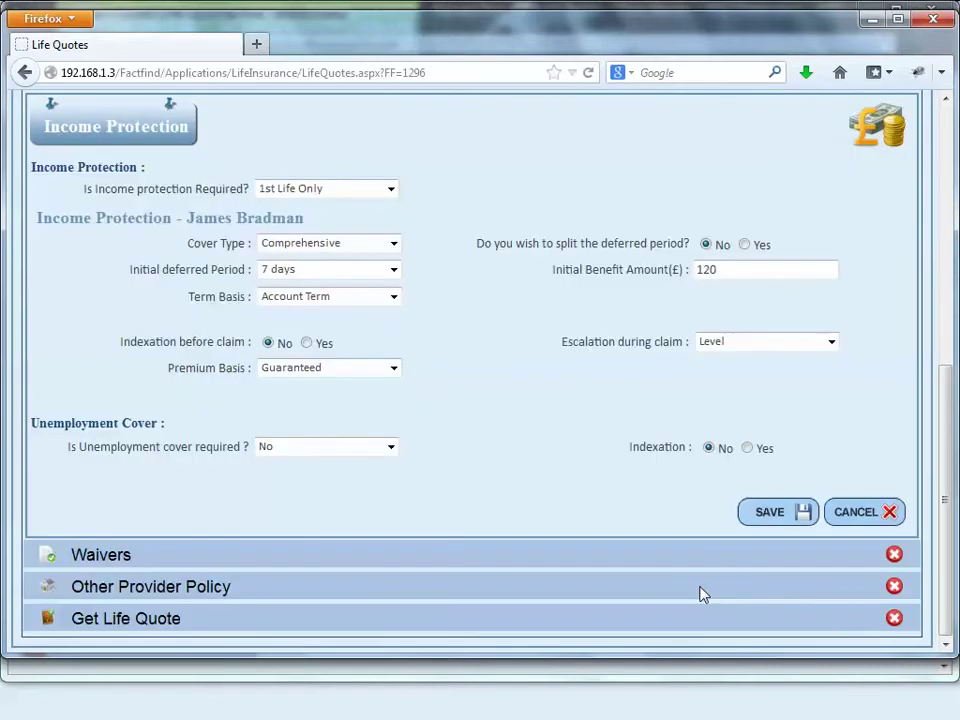
{"action": "left_click", "coordinate": [750, 512]}
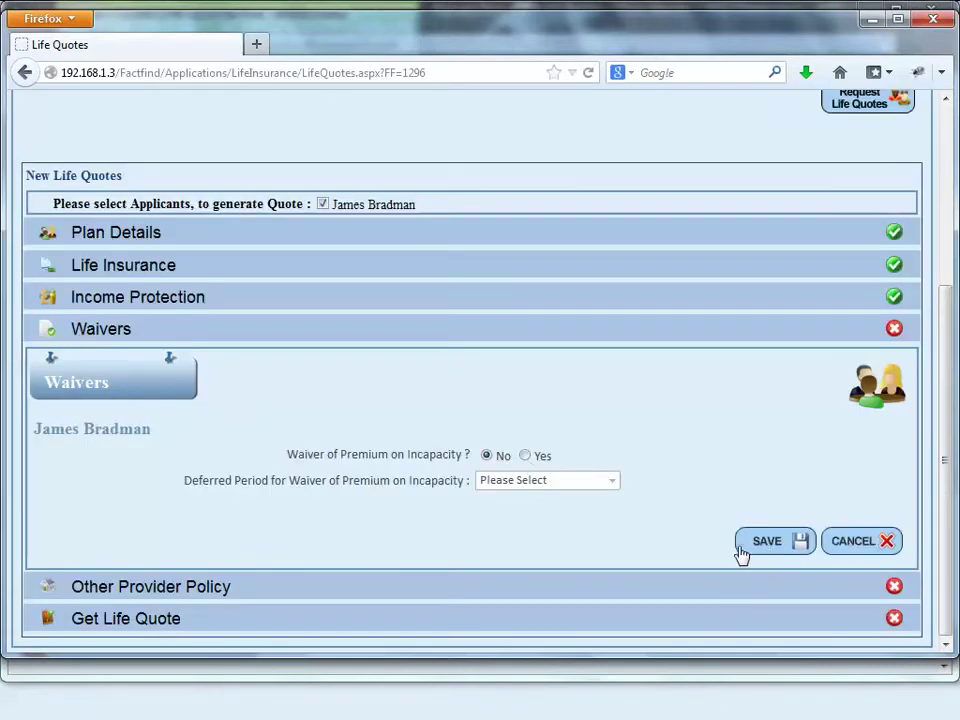
Step: Save the waivers, then start an Other Provider Policy with quotation number 2 and provider PruProtect
{"action": "left_click", "coordinate": [742, 549]}
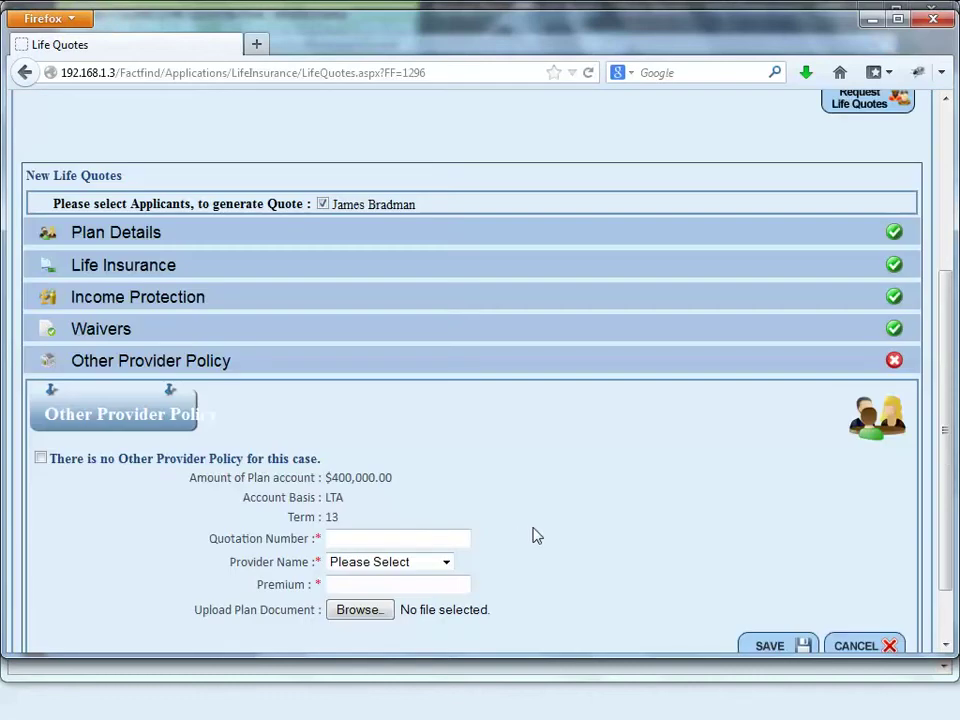
{"action": "scroll", "coordinate": [533, 531], "scroll_direction": "down", "scroll_amount": 2}
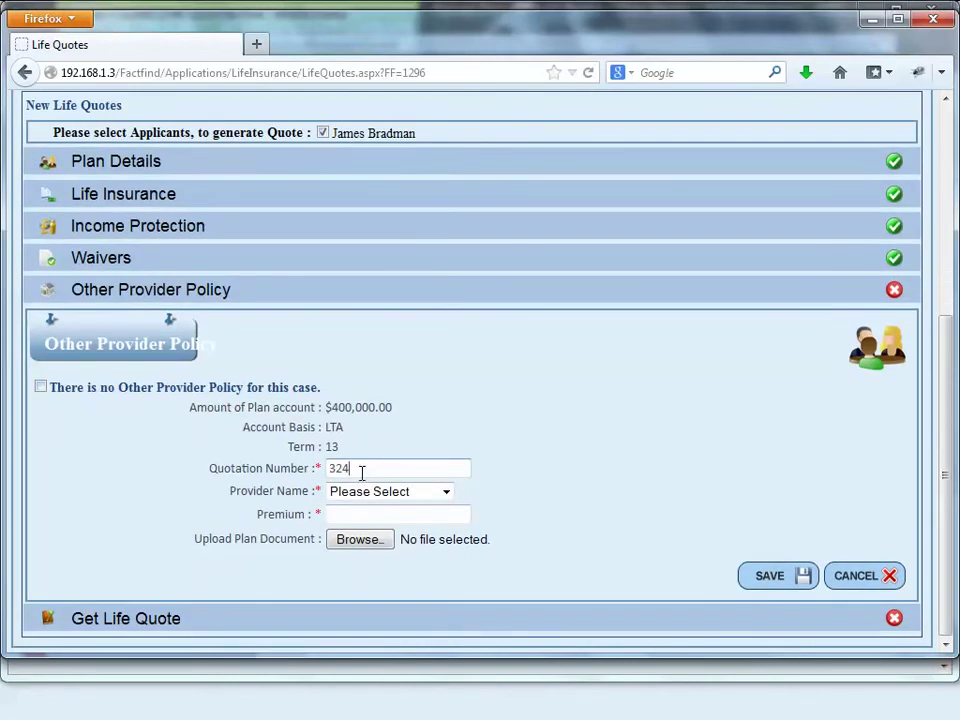
{"action": "type", "text": "2"}
{"action": "left_click", "coordinate": [400, 493]}
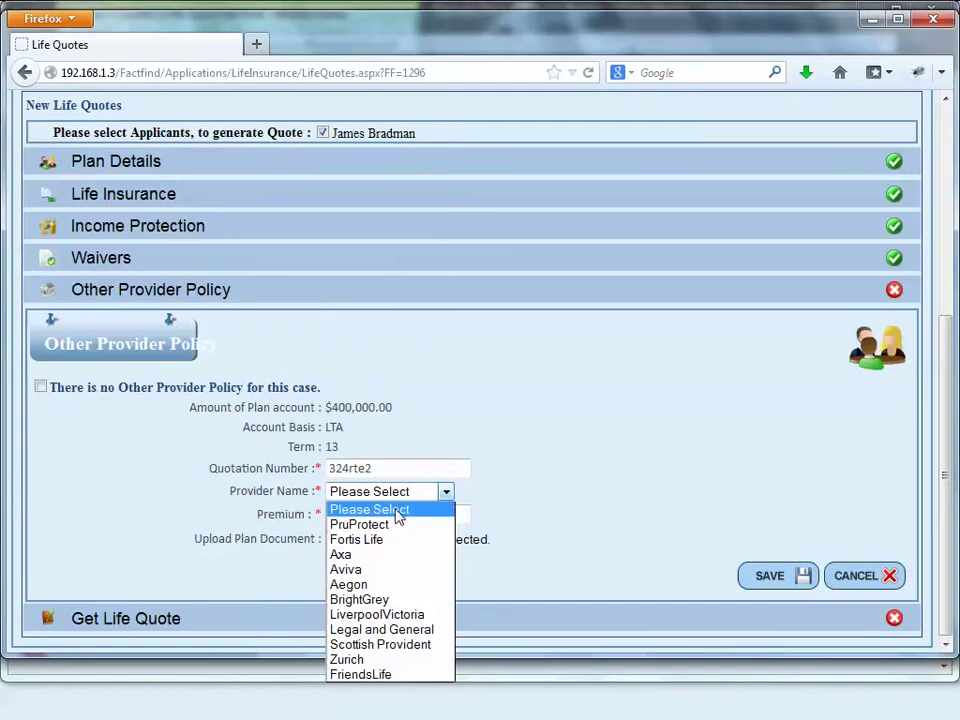
{"action": "left_click", "coordinate": [393, 527]}
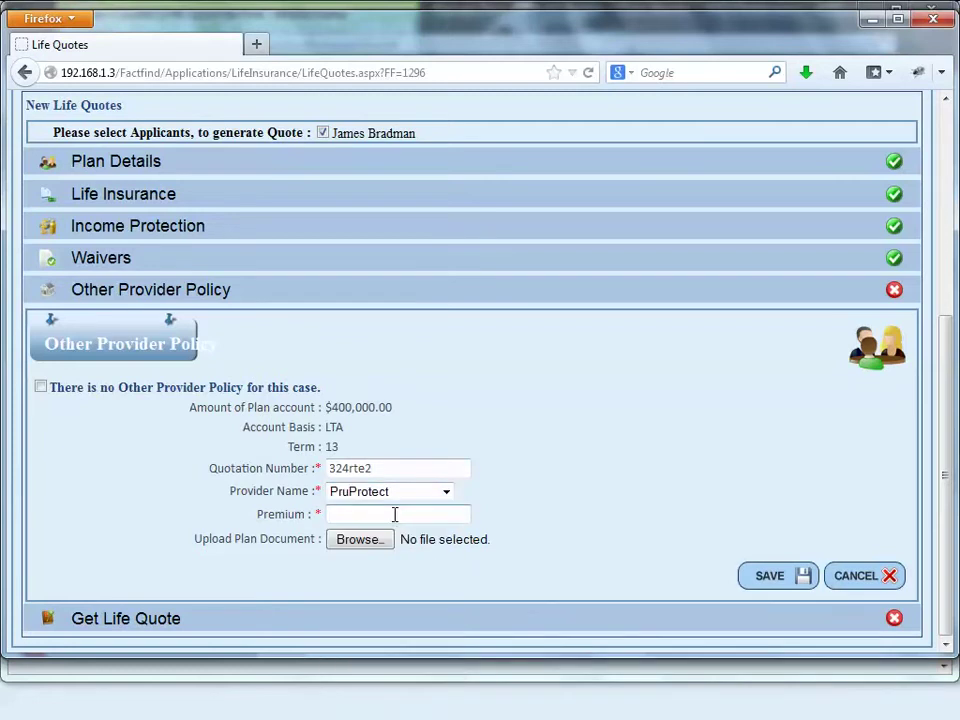
Step: Enter a 4000 premium, attach source.rtf as the plan document, and save the policy
{"action": "left_click", "coordinate": [395, 514]}
{"action": "type", "text": "4000"}
{"action": "left_click", "coordinate": [380, 543]}
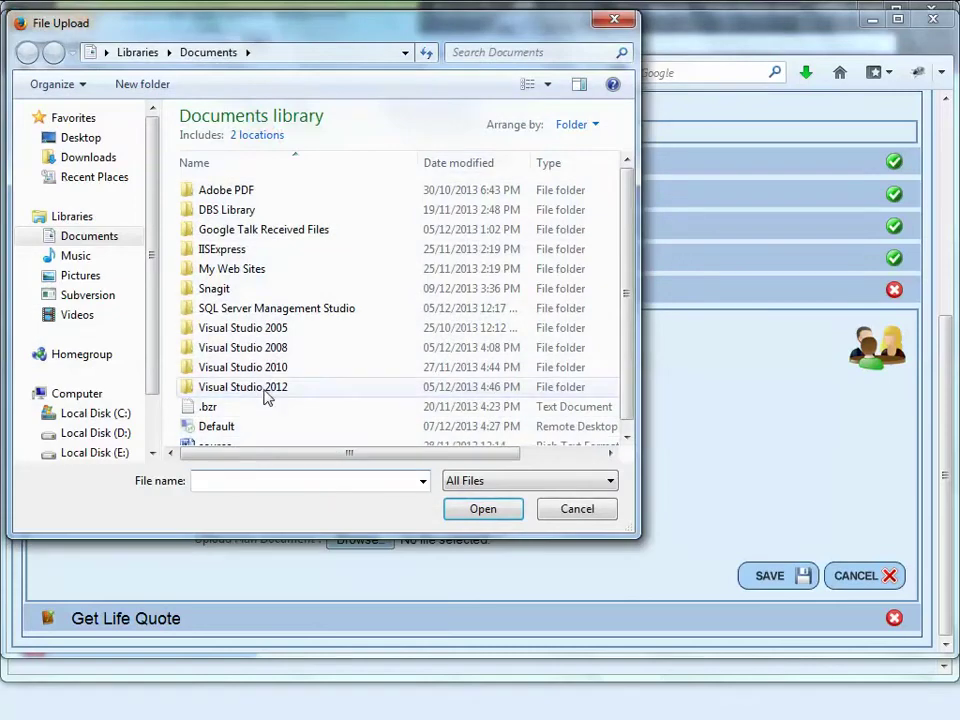
{"action": "left_click", "coordinate": [242, 443]}
{"action": "left_click", "coordinate": [505, 510]}
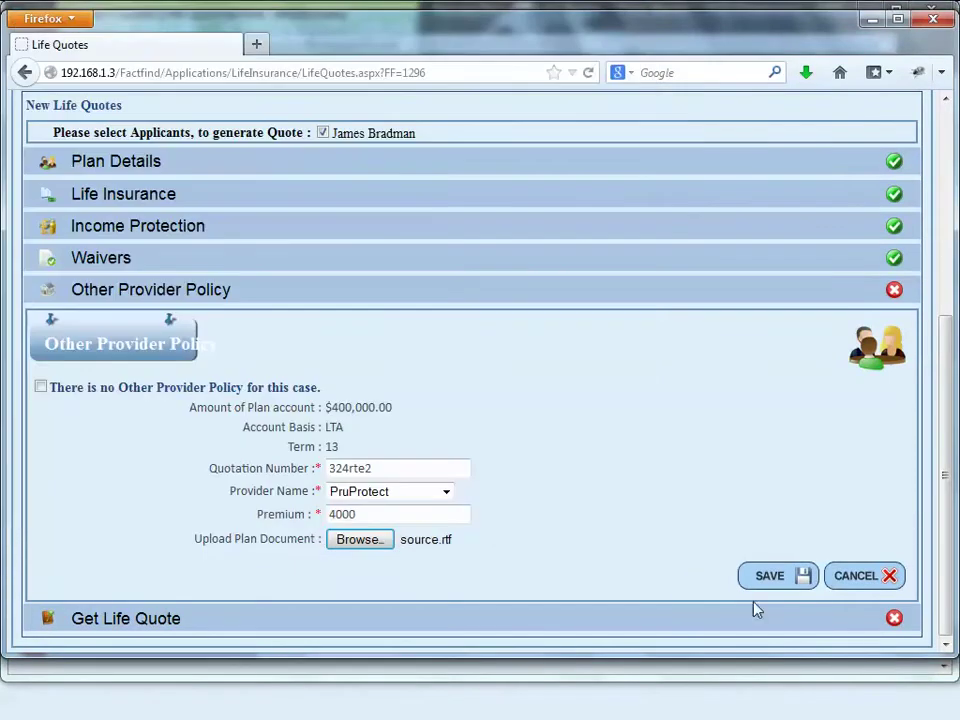
{"action": "left_click", "coordinate": [767, 580]}
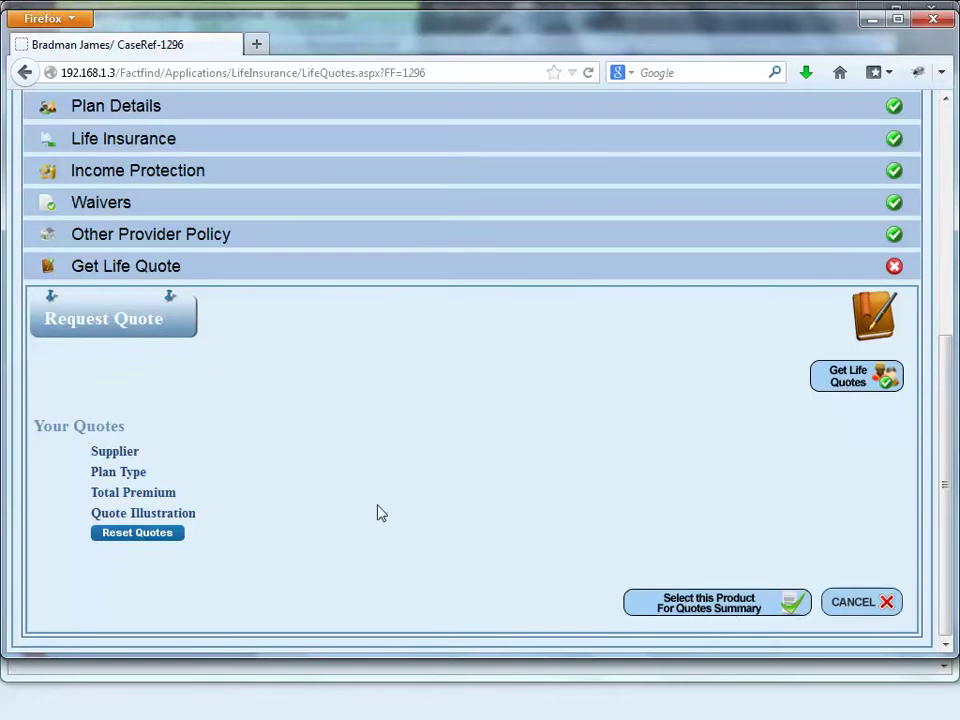
Step: Request life quotes for case 1296, then generate household quotes from the Quick FactFind
{"action": "left_click", "coordinate": [830, 388]}
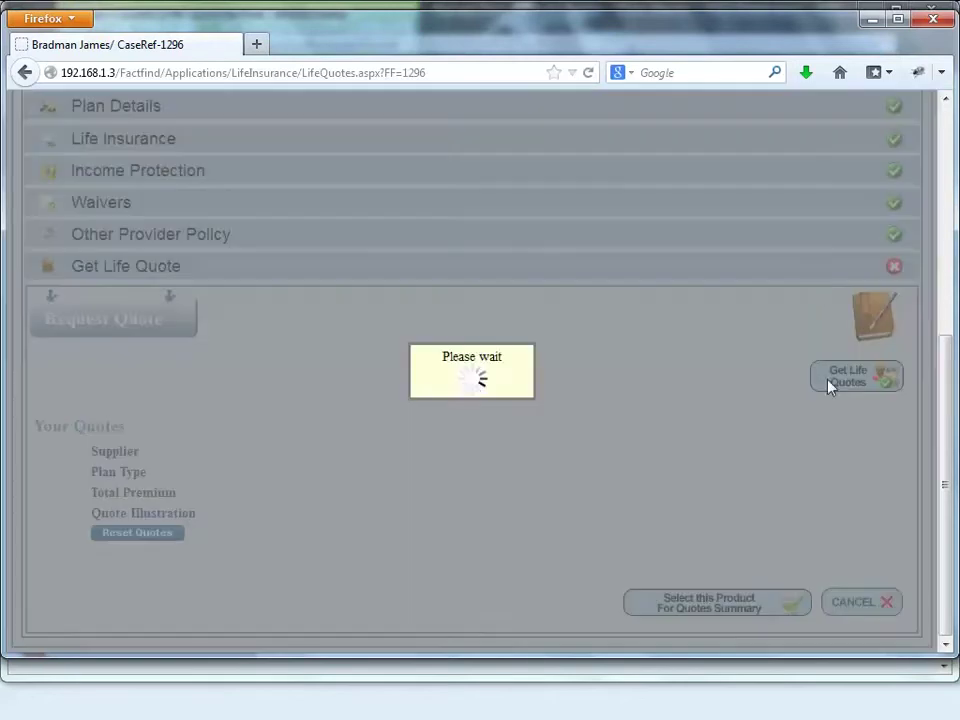
{"action": "left_click", "coordinate": [870, 20]}
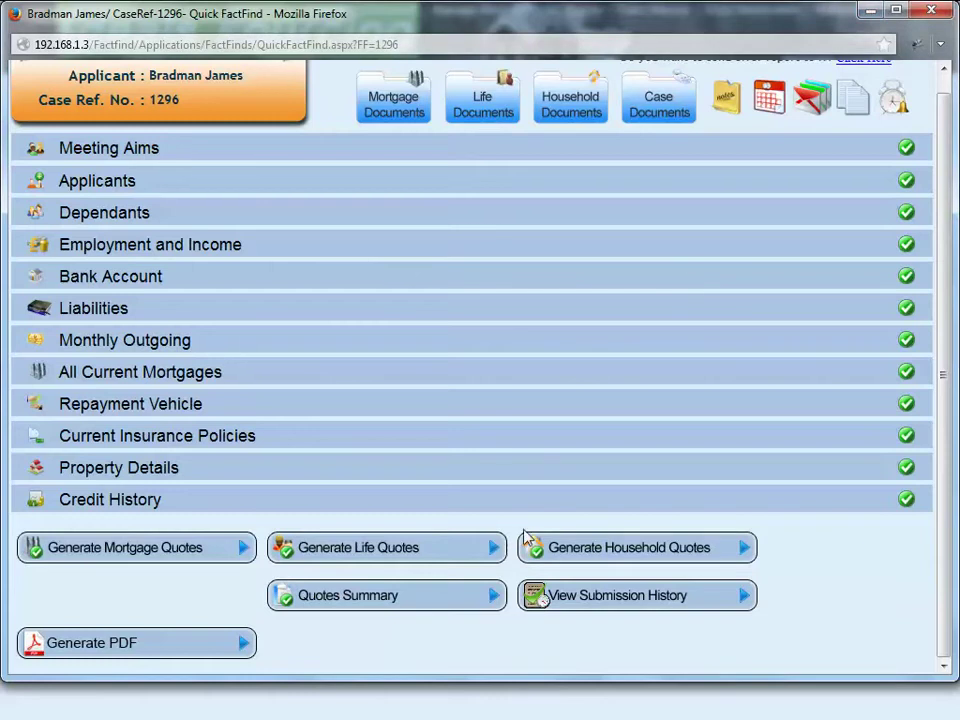
{"action": "left_click", "coordinate": [577, 556]}
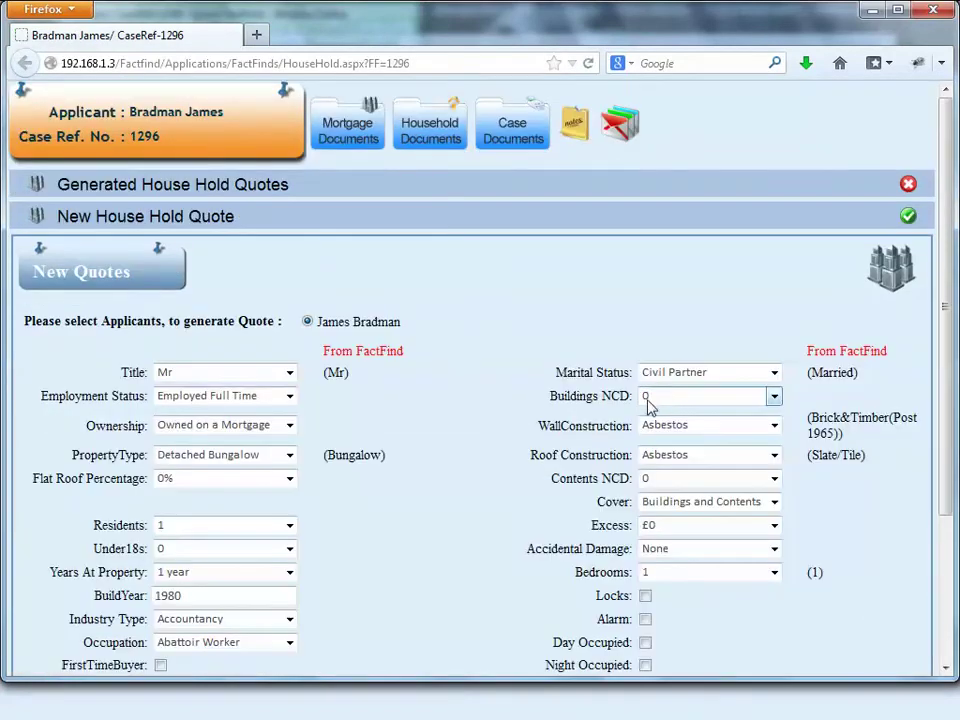
Step: Tick Locks, Alarm, Day Occupied, FirstTimeBuyer and Smoker, keeping Accountancy as industry type
{"action": "scroll", "coordinate": [568, 399], "scroll_direction": "down", "scroll_amount": 2}
{"action": "scroll", "coordinate": [568, 399], "scroll_direction": "down", "scroll_amount": 1}
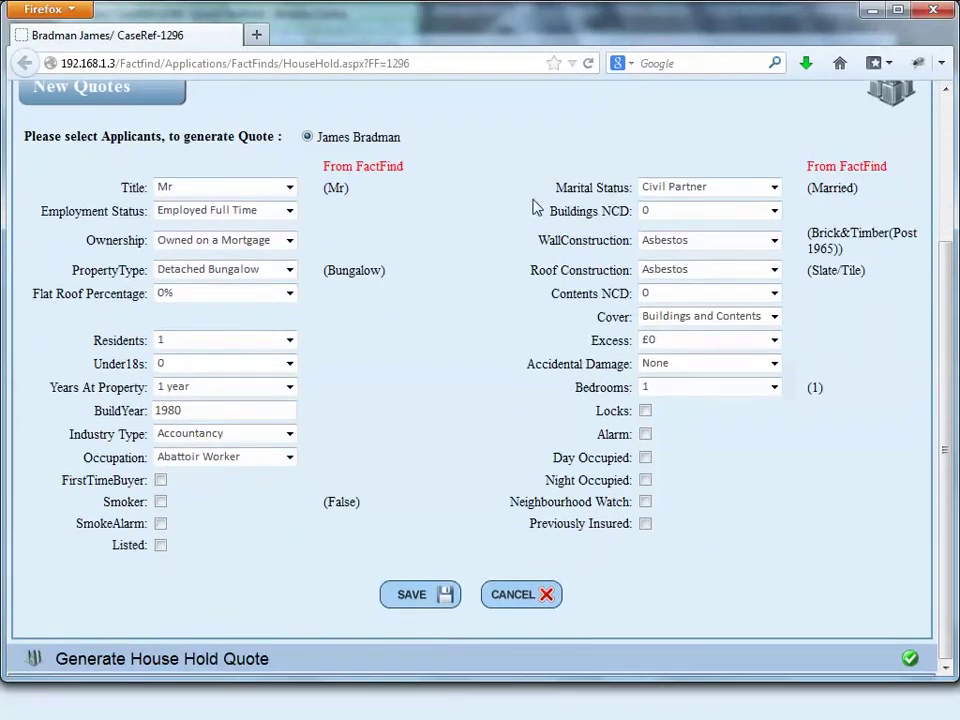
{"action": "left_click", "coordinate": [645, 411]}
{"action": "left_click", "coordinate": [645, 434]}
{"action": "left_click", "coordinate": [645, 457]}
{"action": "left_click", "coordinate": [160, 480]}
{"action": "left_click", "coordinate": [161, 502]}
{"action": "left_click", "coordinate": [246, 457]}
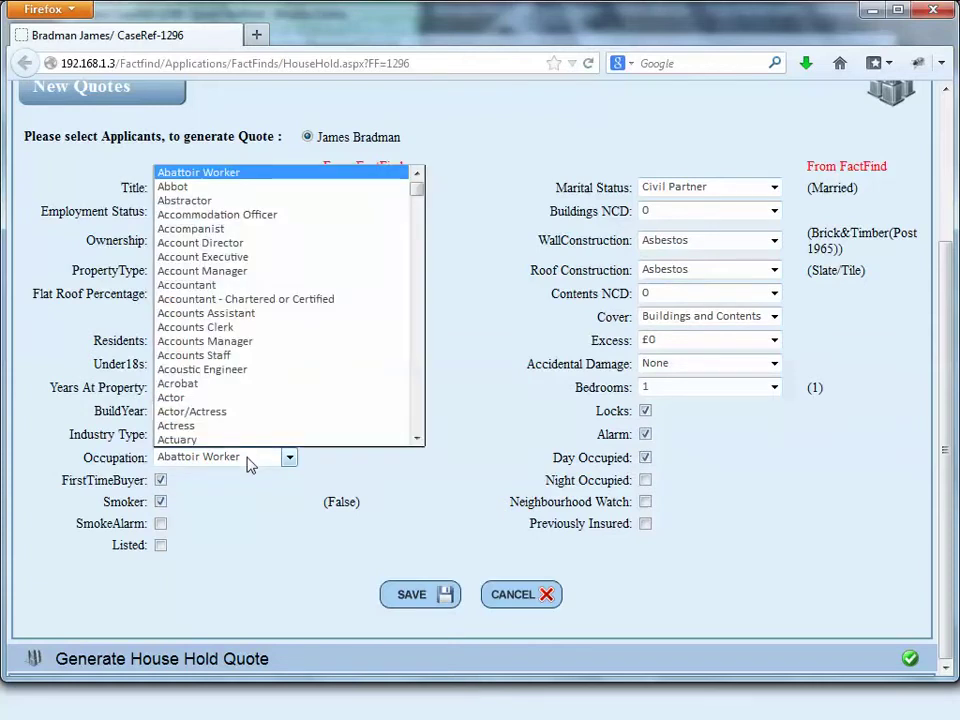
{"action": "left_click", "coordinate": [251, 460]}
{"action": "left_click", "coordinate": [257, 433]}
{"action": "left_click", "coordinate": [257, 433]}
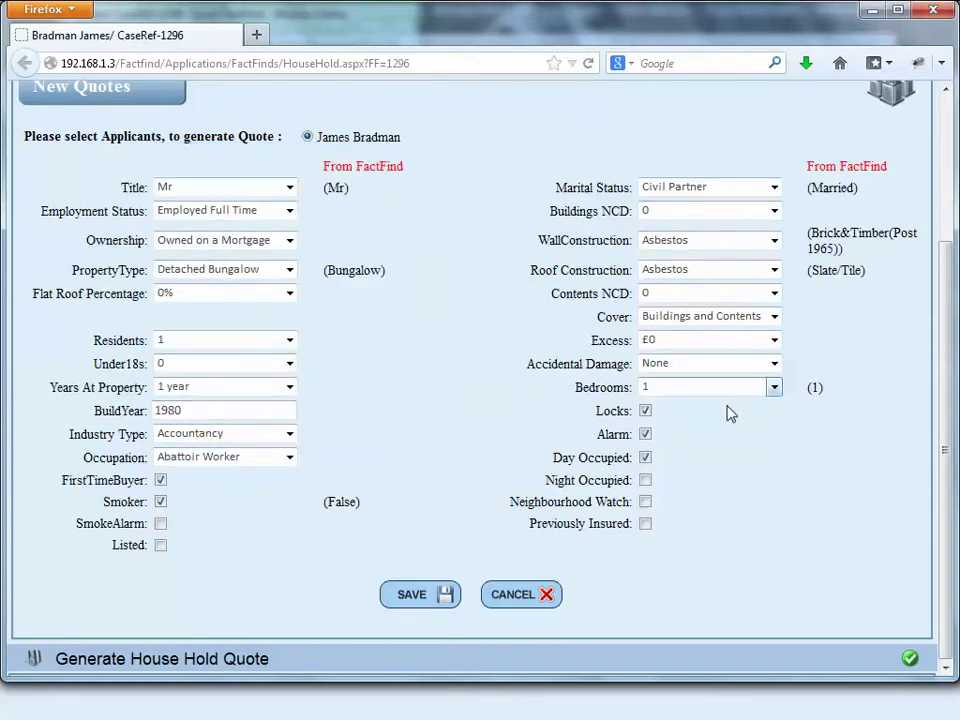
Step: Set wall construction to Brick and roof to Slate, save the quote, and close the window
{"action": "left_click", "coordinate": [774, 241]}
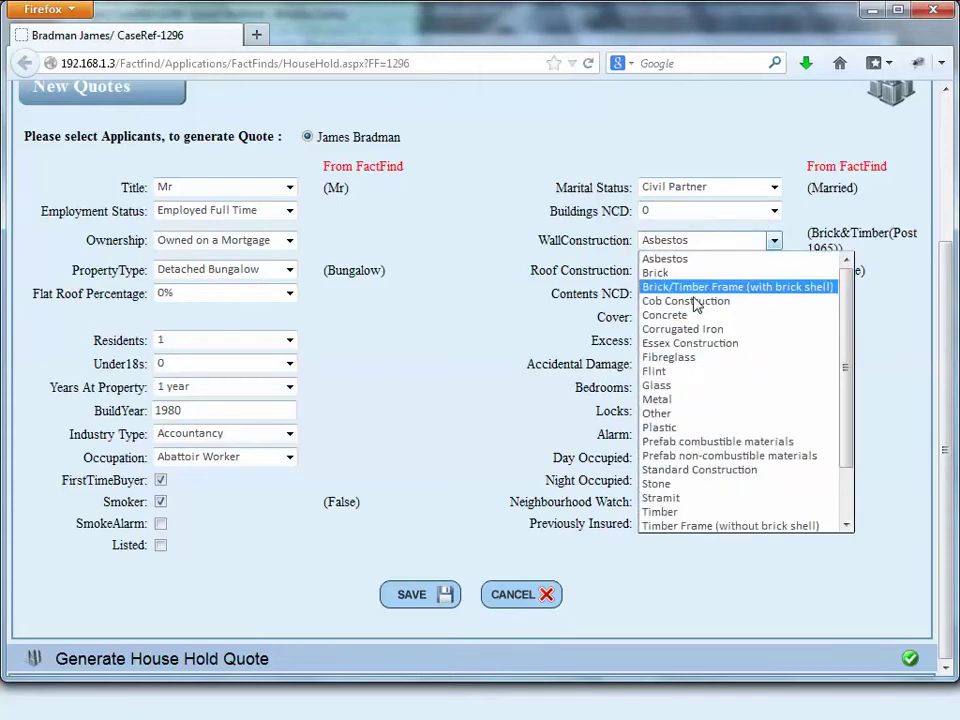
{"action": "left_click", "coordinate": [685, 274]}
{"action": "left_click", "coordinate": [704, 294]}
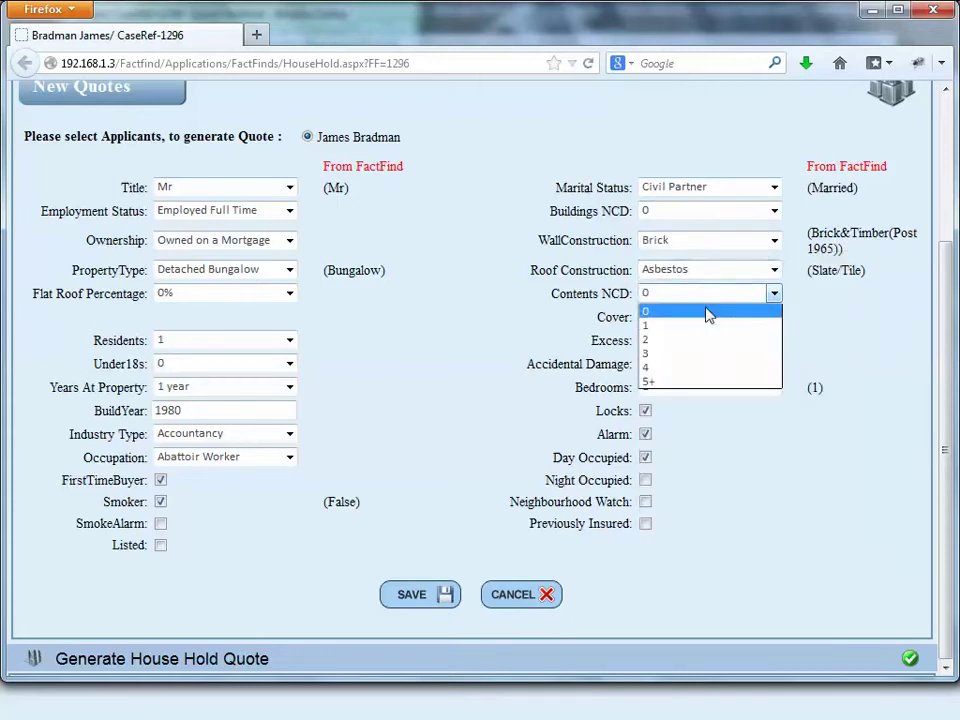
{"action": "left_click", "coordinate": [715, 290]}
{"action": "left_click", "coordinate": [715, 270]}
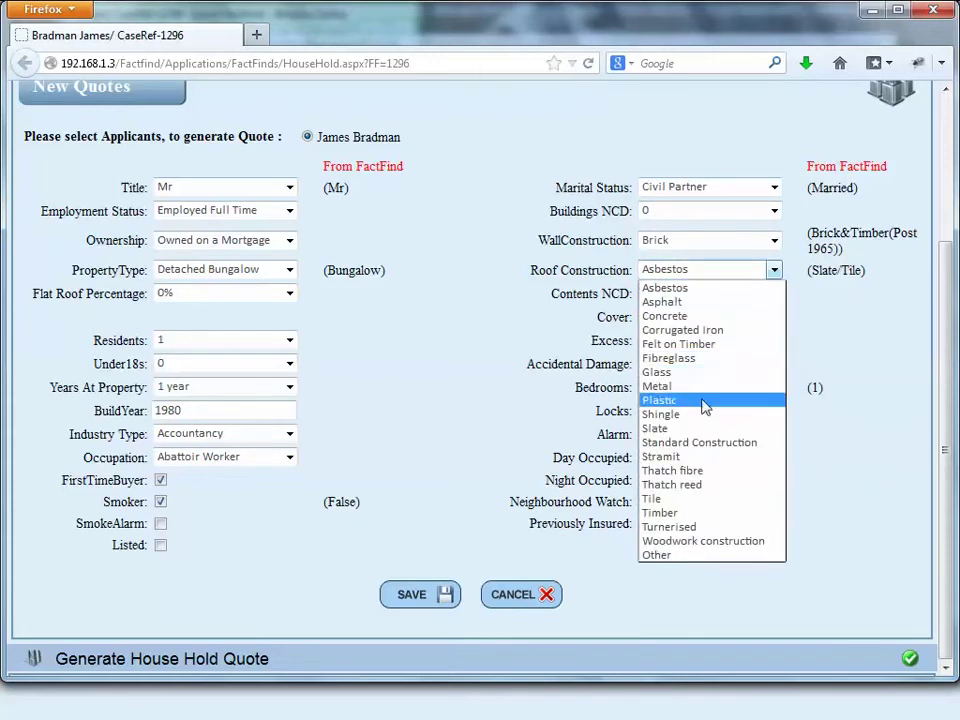
{"action": "left_click", "coordinate": [688, 428]}
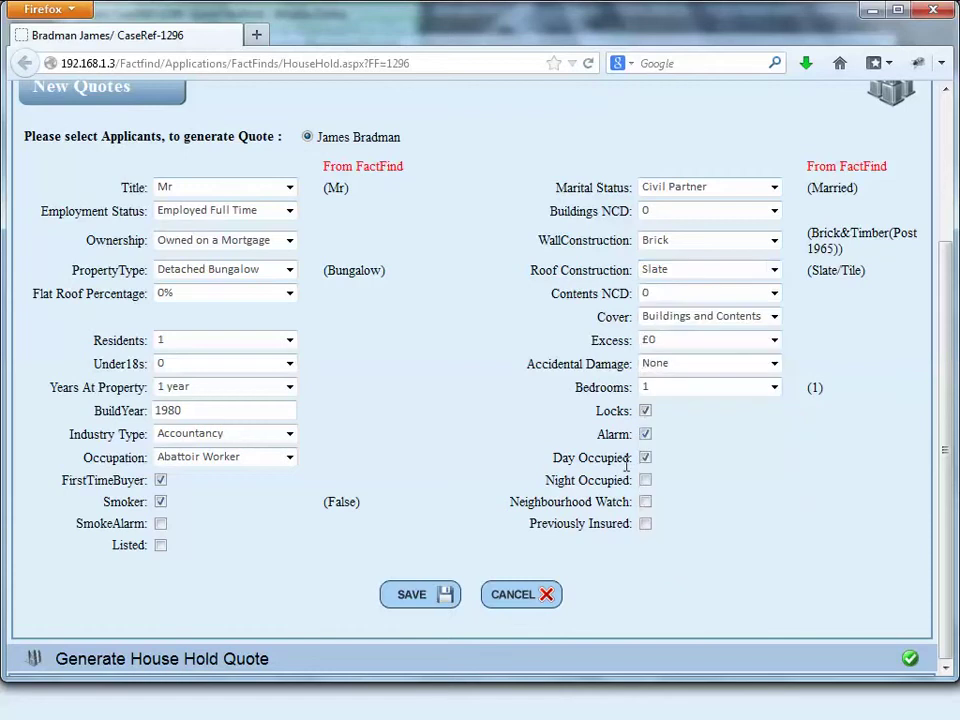
{"action": "left_click", "coordinate": [435, 600]}
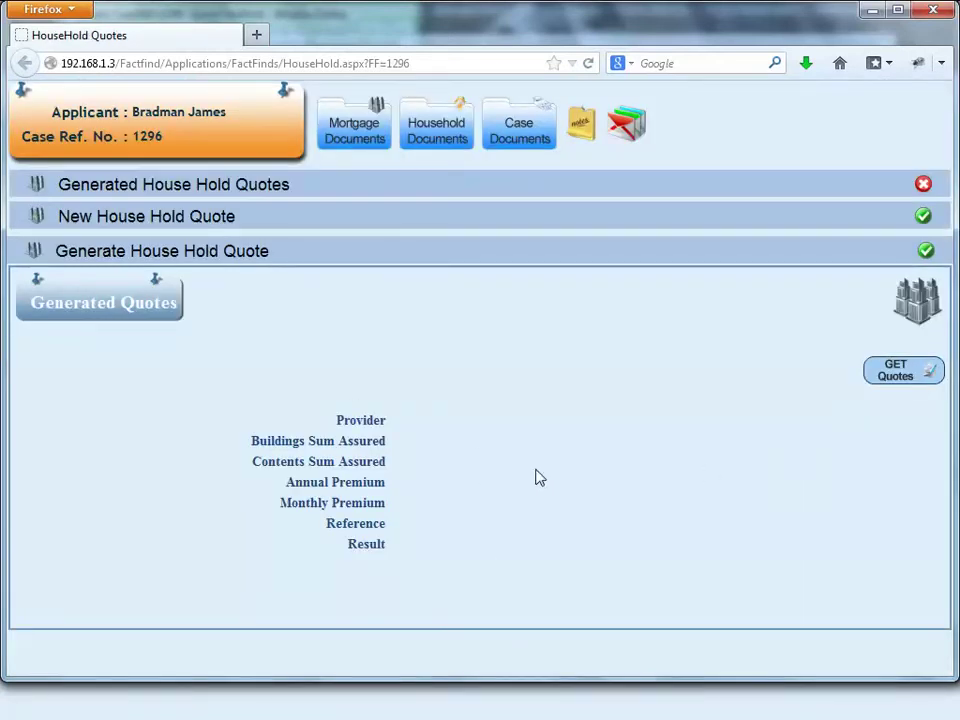
{"action": "left_click", "coordinate": [932, 9]}
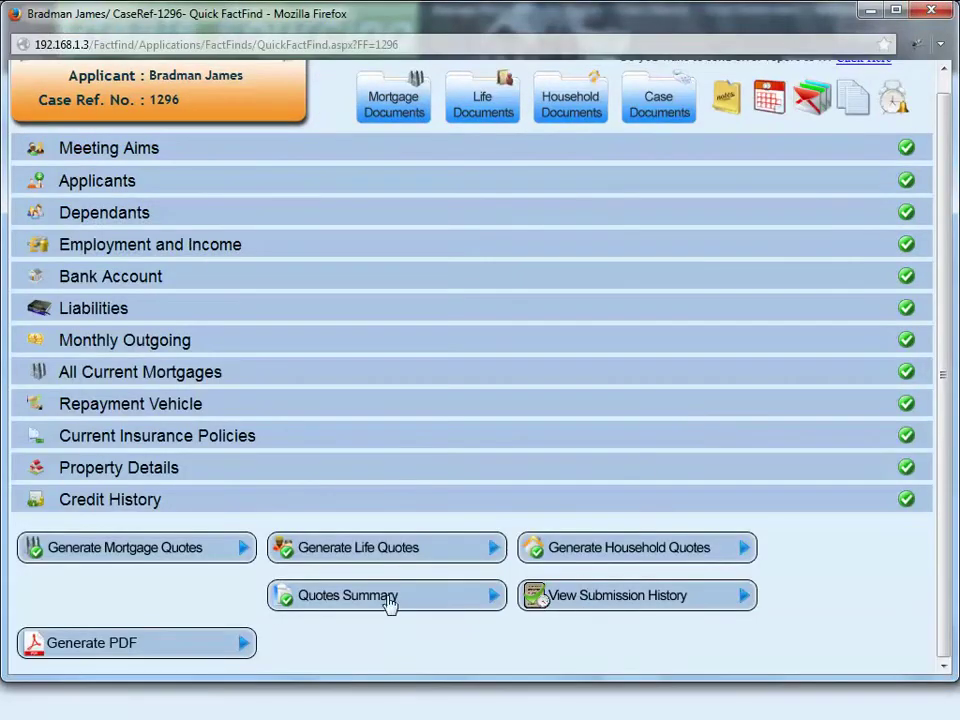
Step: Open case 1296's Quotes Summary and generate the product recommendation letter
{"action": "left_click", "coordinate": [382, 604]}
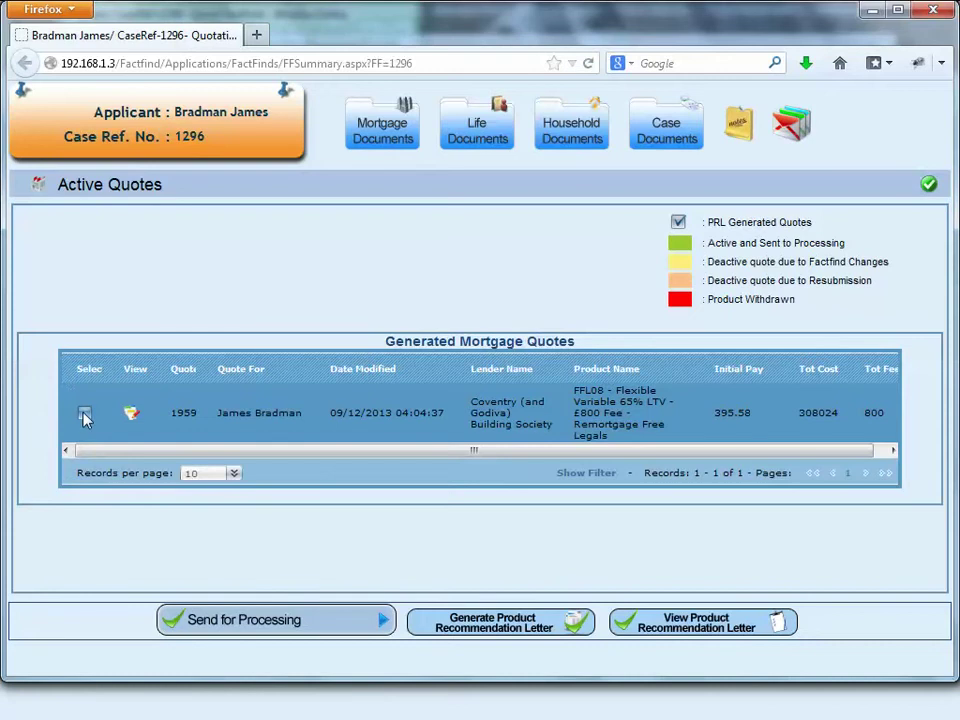
{"action": "left_click", "coordinate": [458, 626]}
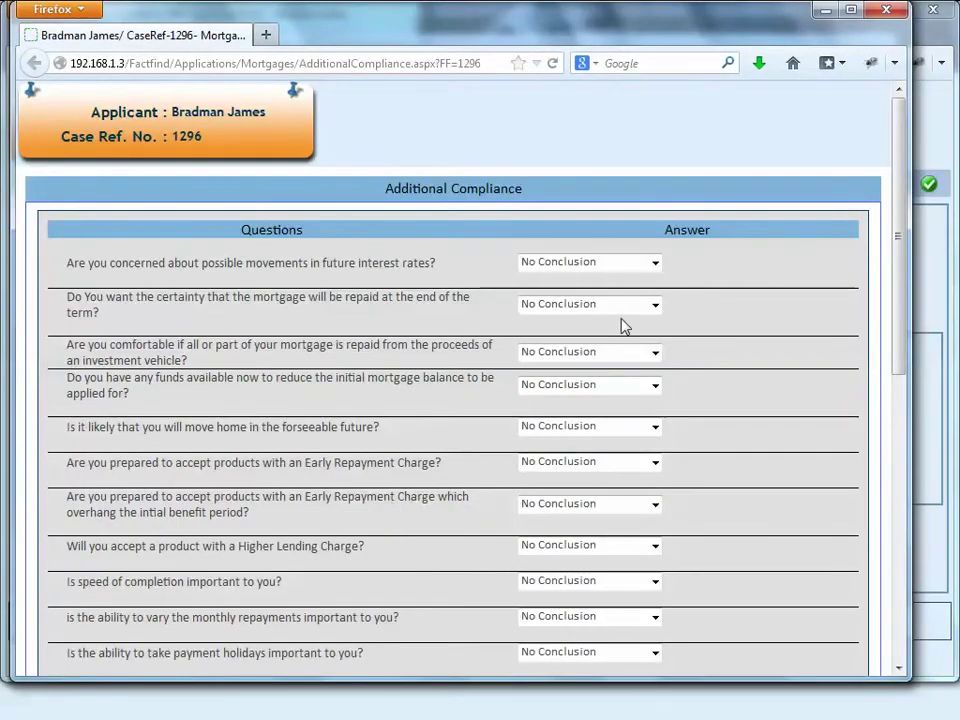
Step: Answer Yes to interest-rate, repayment-certainty, funds and moving-home questions (2 years), No to investment vehicle
{"action": "left_click", "coordinate": [627, 264]}
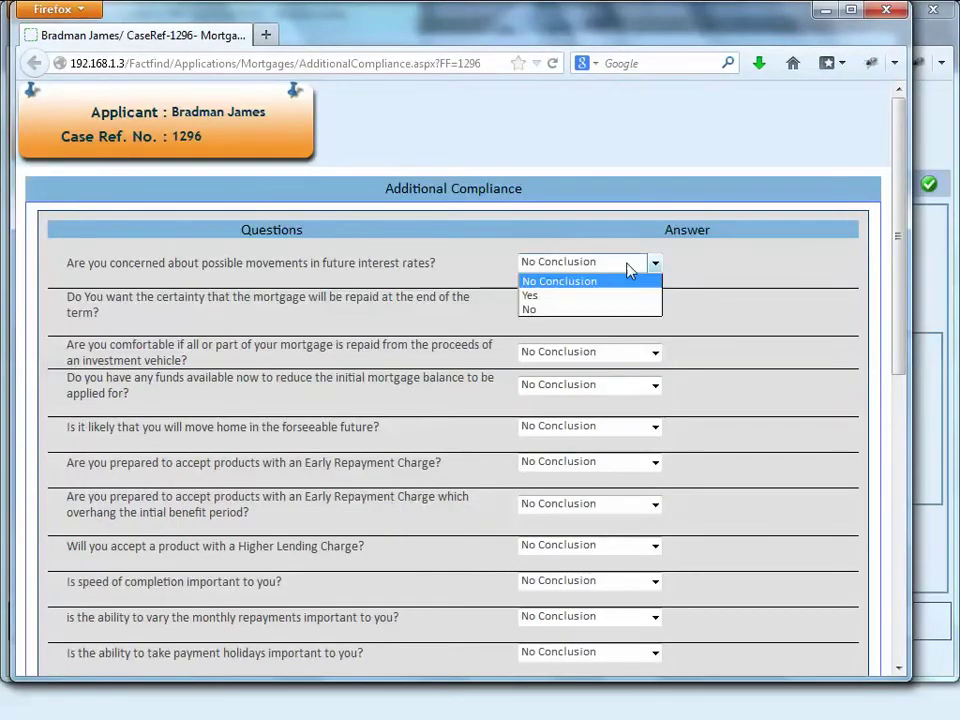
{"action": "left_click", "coordinate": [614, 295]}
{"action": "left_click", "coordinate": [611, 306]}
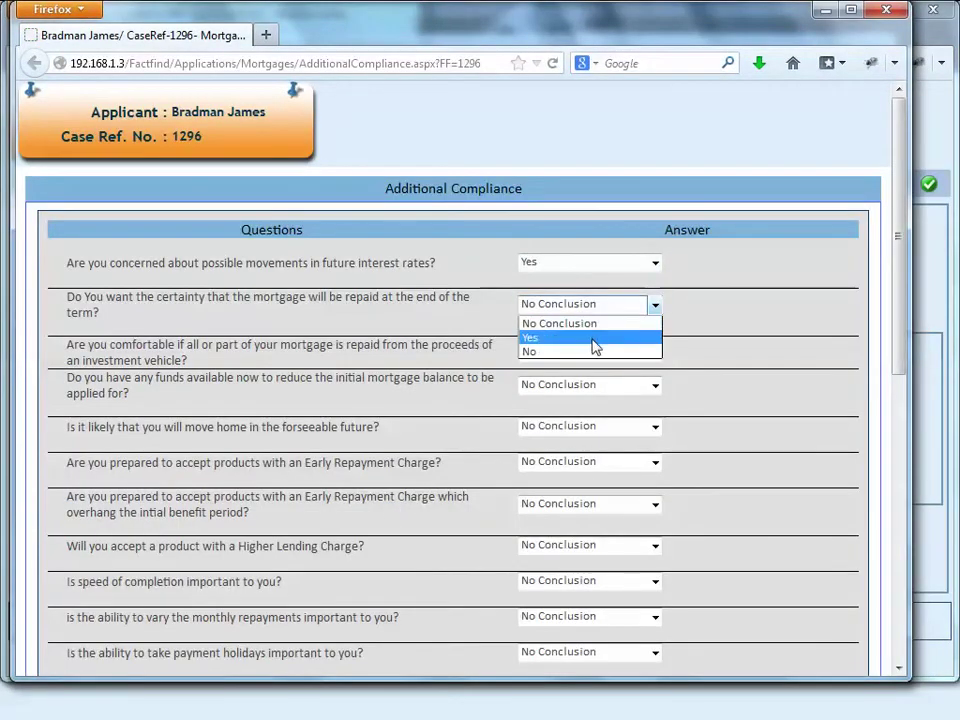
{"action": "left_click", "coordinate": [594, 337]}
{"action": "left_click", "coordinate": [594, 352]}
{"action": "left_click", "coordinate": [577, 400]}
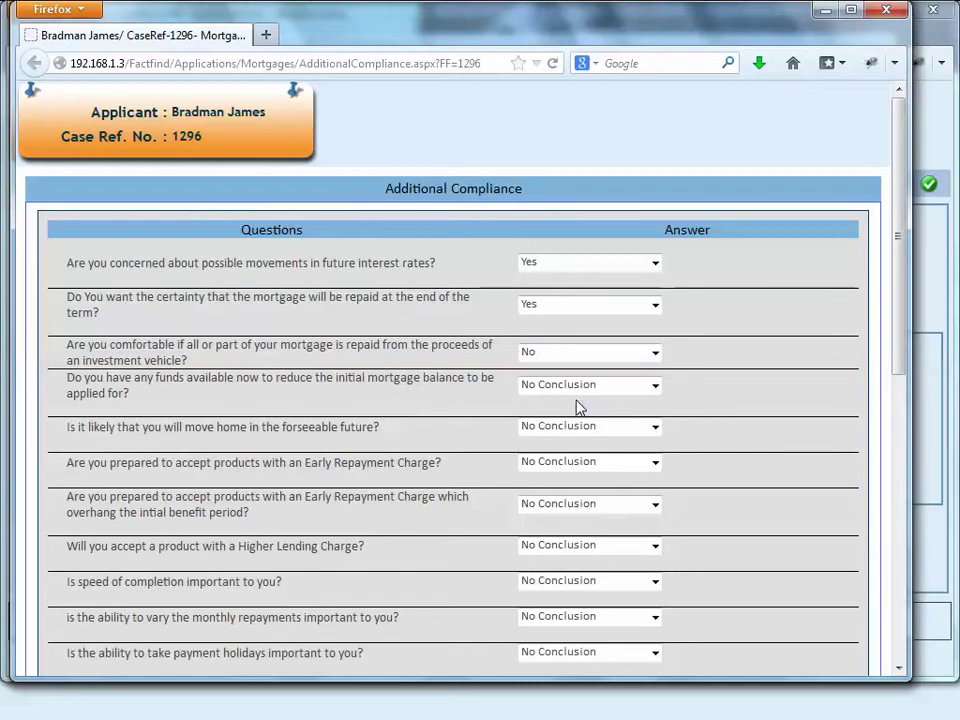
{"action": "left_click", "coordinate": [587, 388]}
{"action": "left_click", "coordinate": [576, 419]}
{"action": "left_click", "coordinate": [577, 430]}
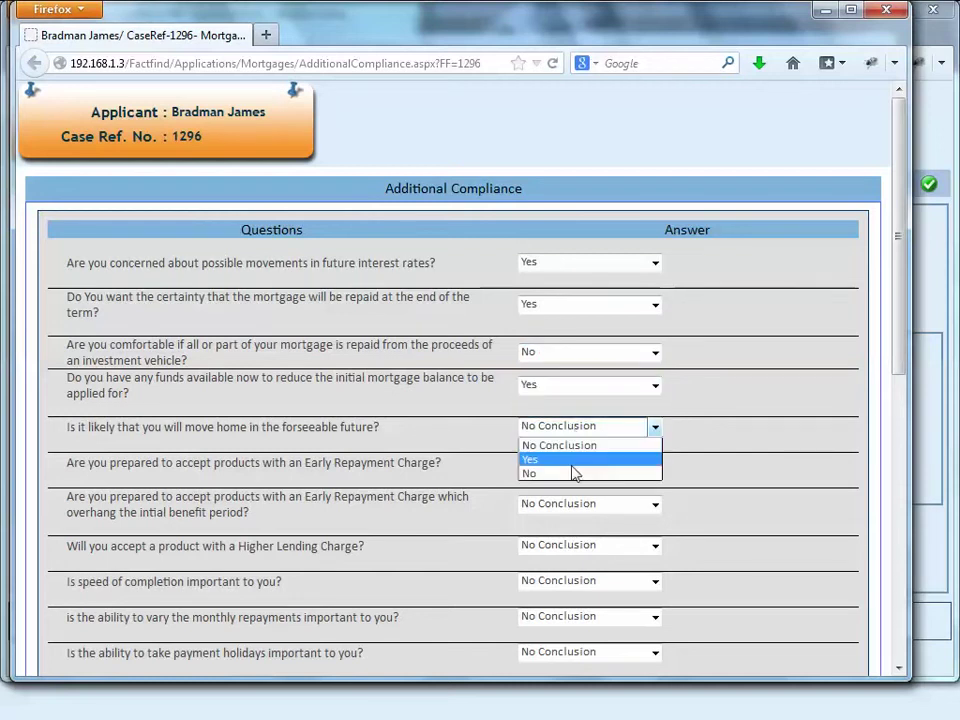
{"action": "left_click", "coordinate": [573, 461]}
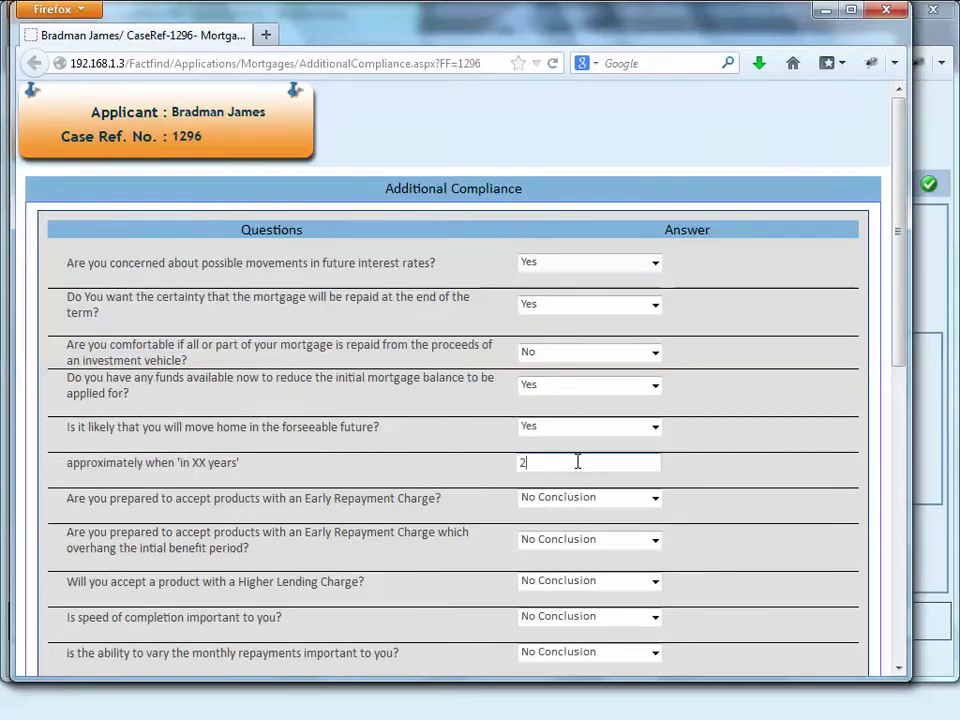
{"action": "type", "text": "2"}
{"action": "left_click", "coordinate": [574, 482]}
Step: Answer Yes to the Early Repayment Charge, ERC overhang and Higher Lending Charge questions
{"action": "left_click", "coordinate": [580, 498]}
{"action": "left_click", "coordinate": [578, 529]}
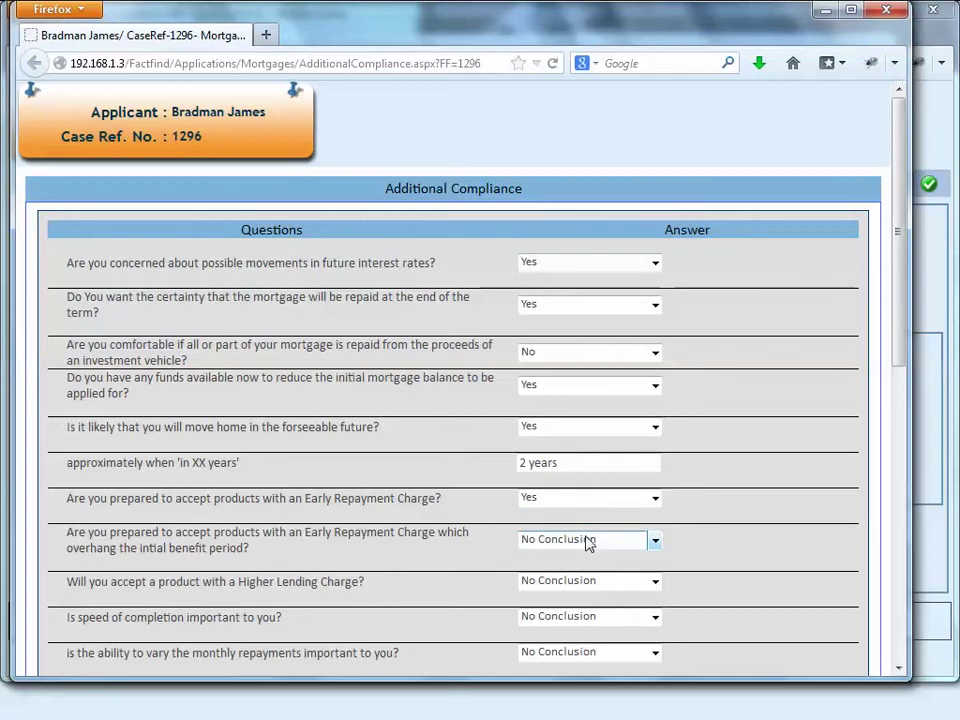
{"action": "left_click", "coordinate": [587, 540]}
{"action": "left_click", "coordinate": [589, 572]}
{"action": "left_click", "coordinate": [585, 583]}
{"action": "left_click", "coordinate": [585, 614]}
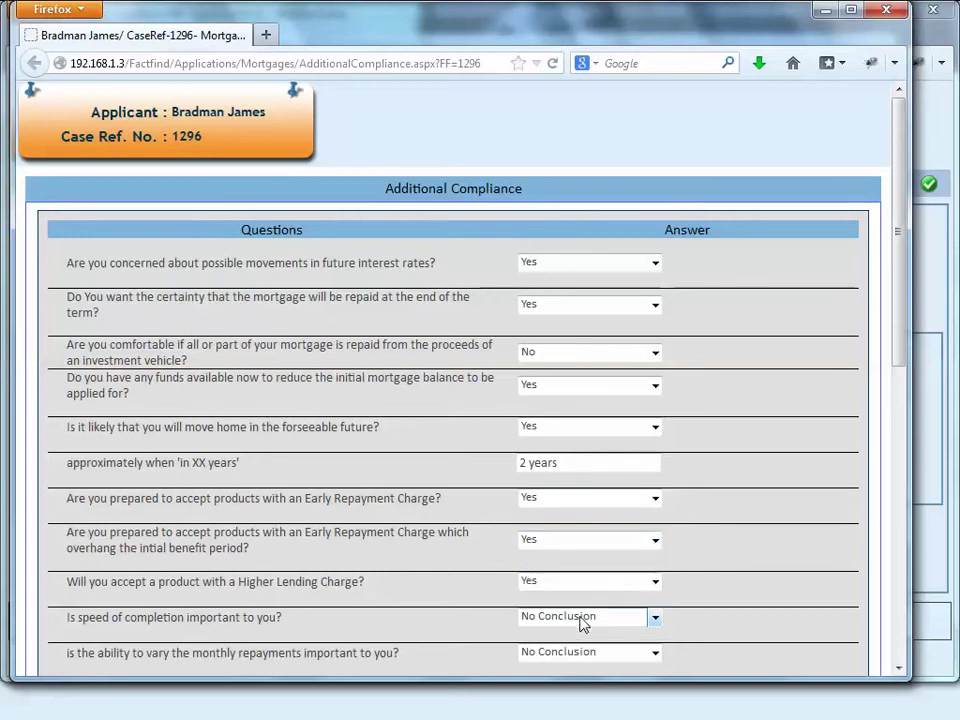
Step: Answer Yes to speed of completion, varying repayments, payment holidays and consolidating liabilities
{"action": "scroll", "coordinate": [585, 622], "scroll_direction": "down", "scroll_amount": 5}
{"action": "left_click", "coordinate": [590, 297]}
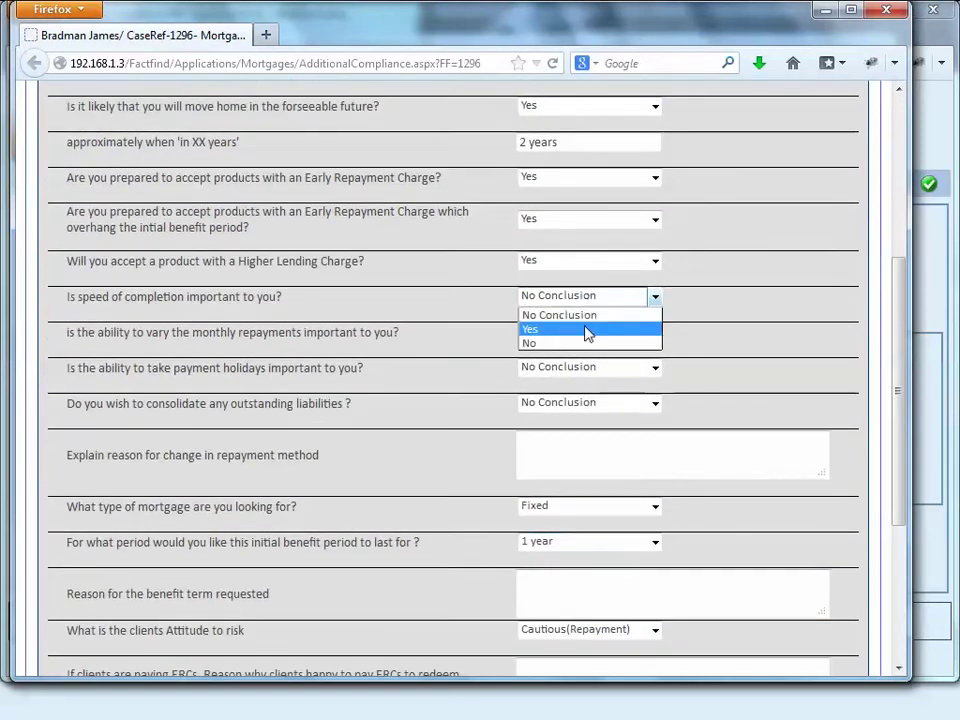
{"action": "left_click", "coordinate": [587, 329]}
{"action": "left_click", "coordinate": [583, 336]}
{"action": "left_click", "coordinate": [585, 365]}
{"action": "left_click", "coordinate": [583, 369]}
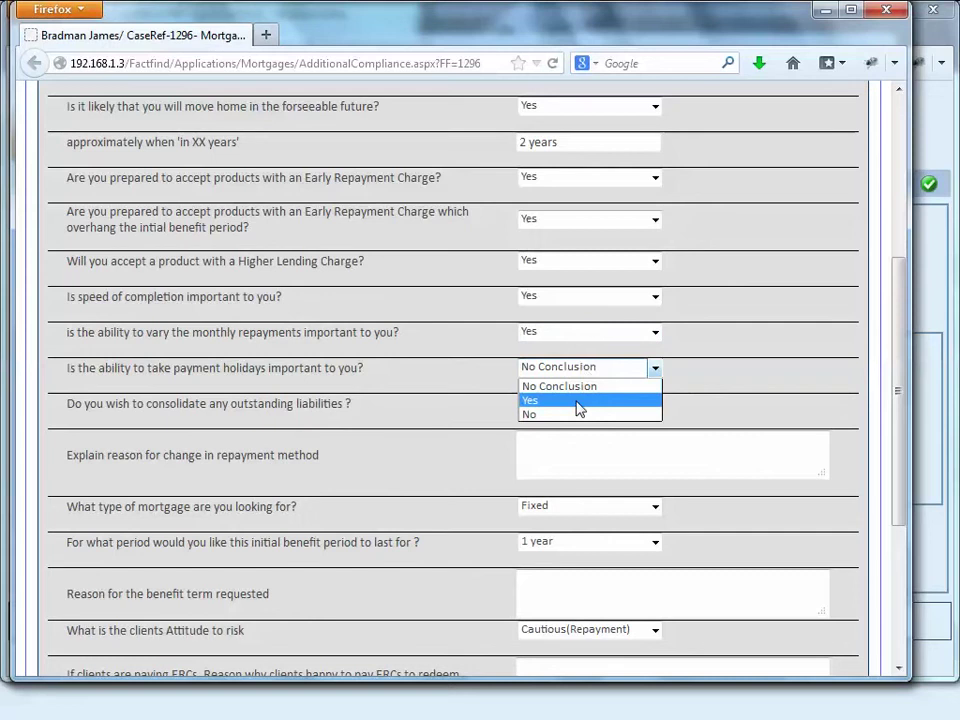
{"action": "left_click", "coordinate": [578, 401]}
{"action": "left_click", "coordinate": [580, 406]}
{"action": "left_click", "coordinate": [579, 435]}
Step: Enter 'test' in the repayment method, benefit term, ERC redemption and product reason boxes, then save
{"action": "left_click", "coordinate": [573, 456]}
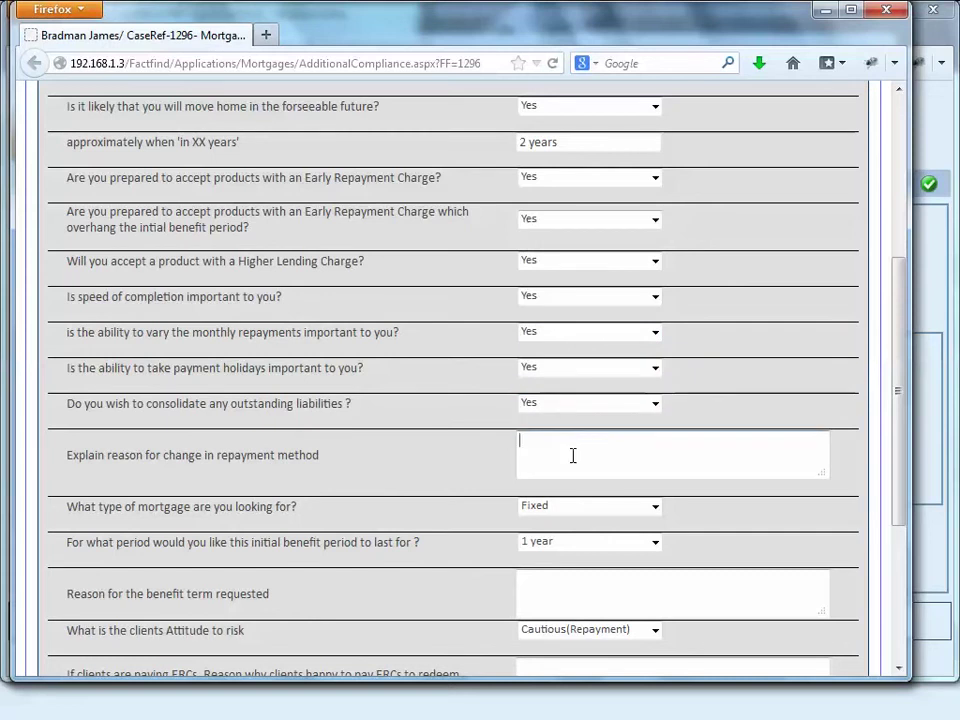
{"action": "type", "text": "test"}
{"action": "left_click", "coordinate": [564, 579]}
{"action": "scroll", "coordinate": [604, 463], "scroll_direction": "down", "scroll_amount": 5}
{"action": "left_click", "coordinate": [600, 409]}
{"action": "type", "text": "tst"}
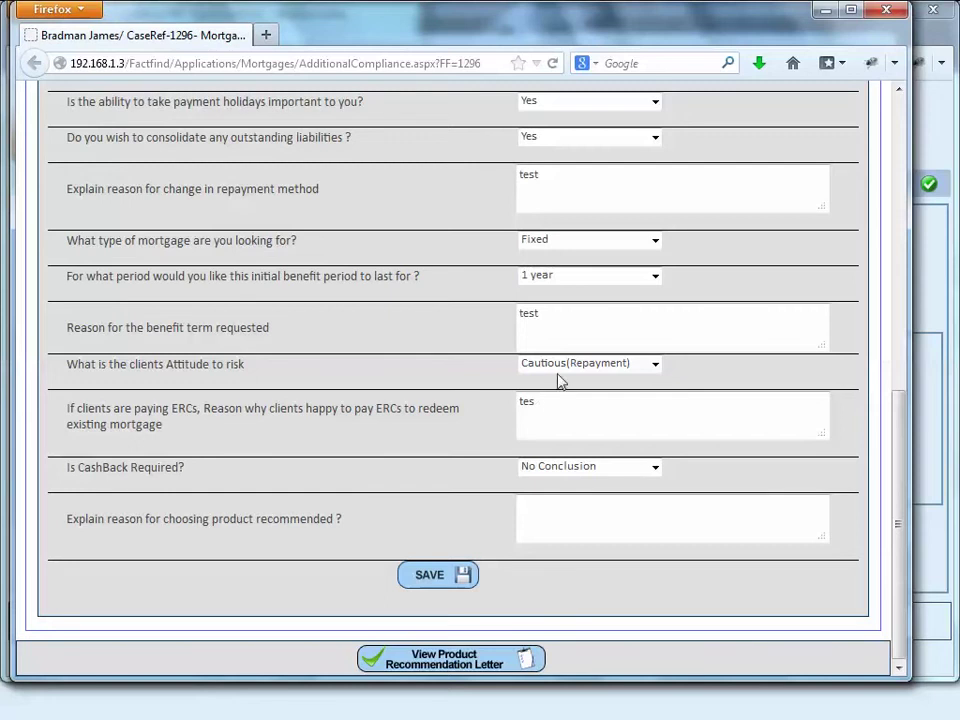
{"action": "type", "text": "t"}
{"action": "left_click", "coordinate": [595, 516]}
{"action": "type", "text": "test"}
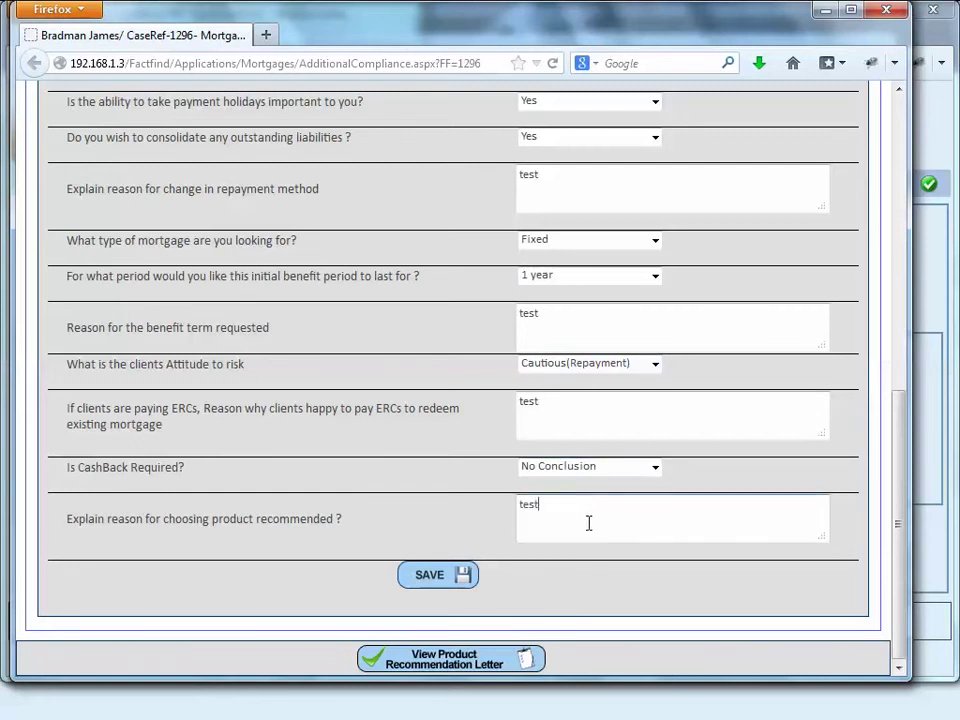
{"action": "left_click", "coordinate": [445, 578]}
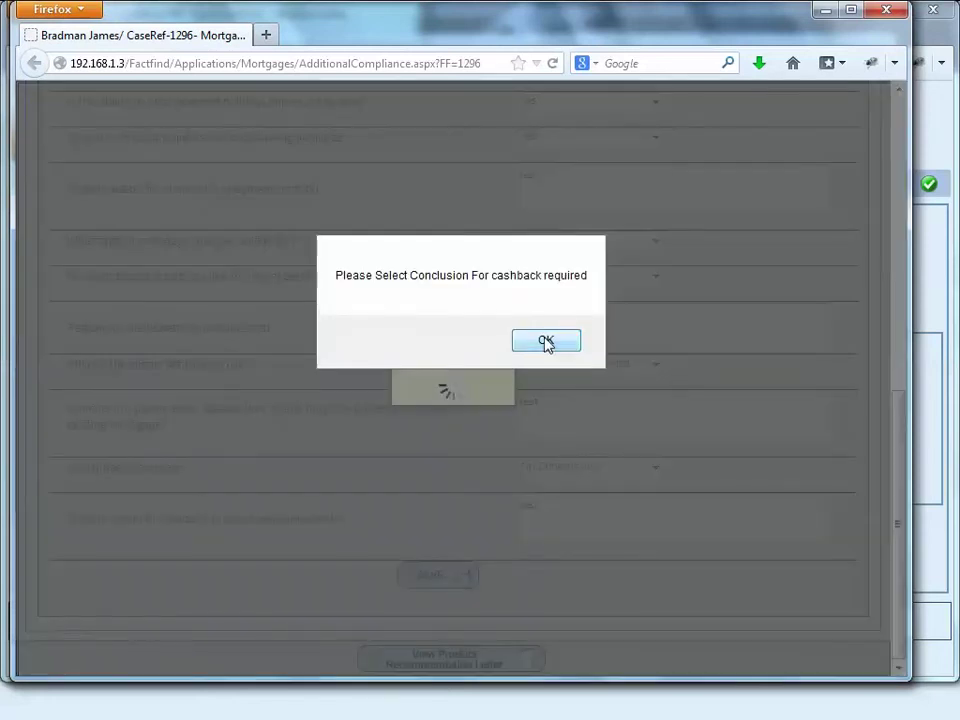
Step: Set CashBack Required to Yes, save the compliance answers, and retry the letter, closing the error page
{"action": "left_click", "coordinate": [546, 341]}
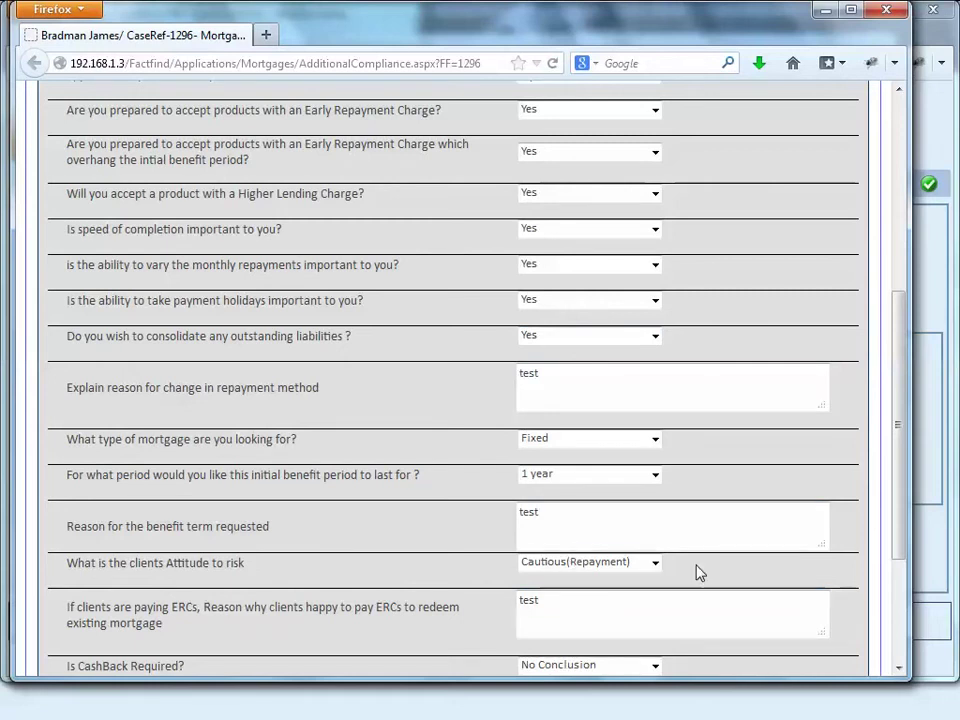
{"action": "scroll", "coordinate": [698, 572], "scroll_direction": "down", "scroll_amount": 4}
{"action": "left_click", "coordinate": [588, 467]}
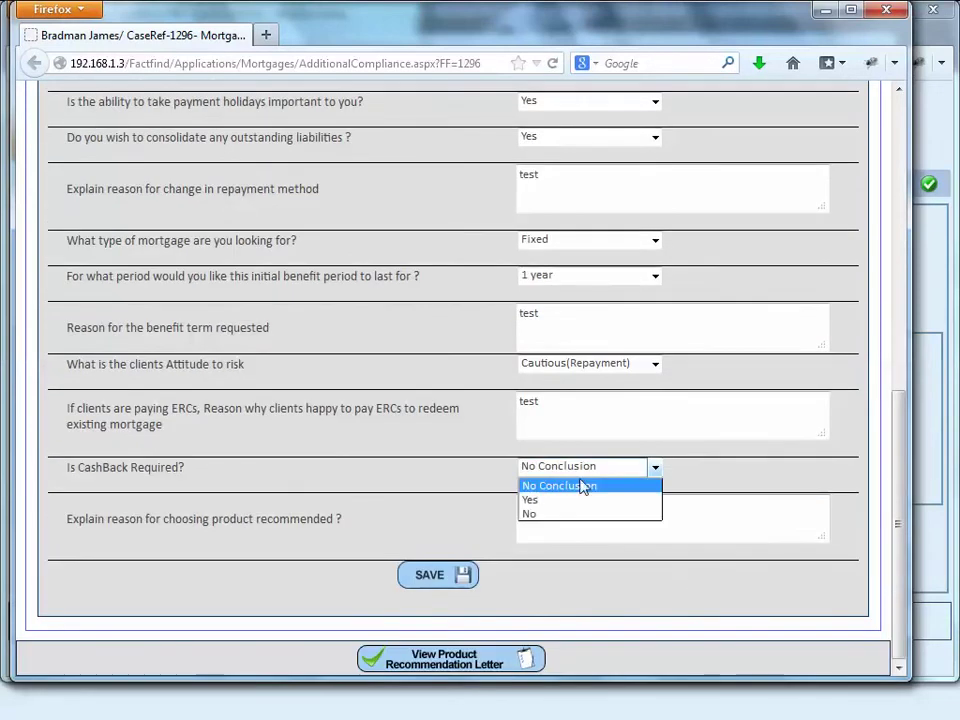
{"action": "left_click", "coordinate": [556, 500]}
{"action": "left_click", "coordinate": [457, 578]}
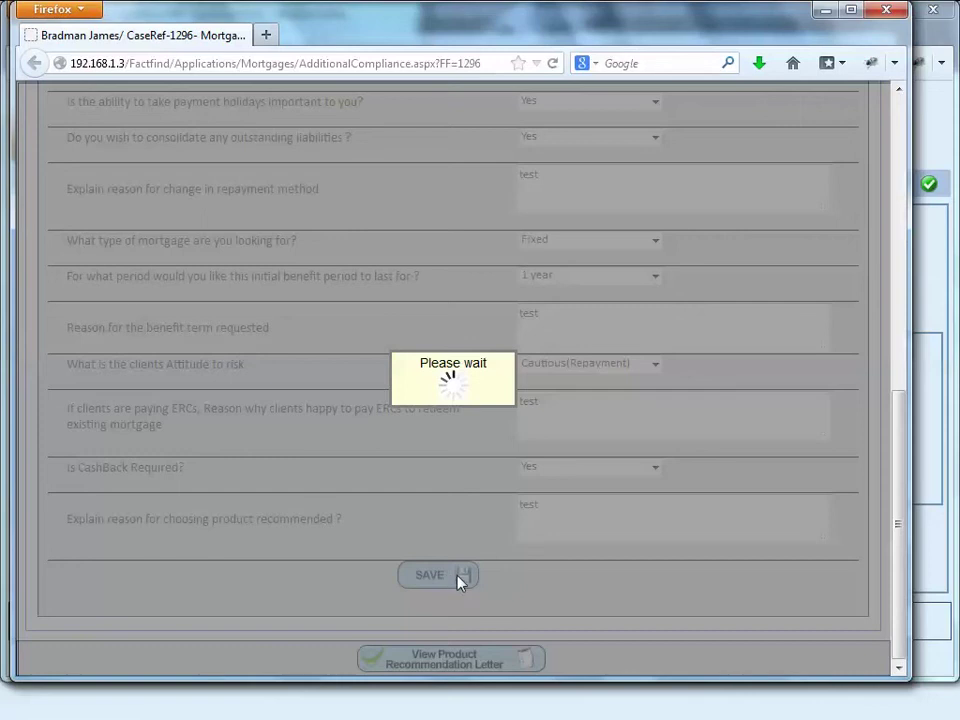
{"action": "left_click", "coordinate": [516, 340]}
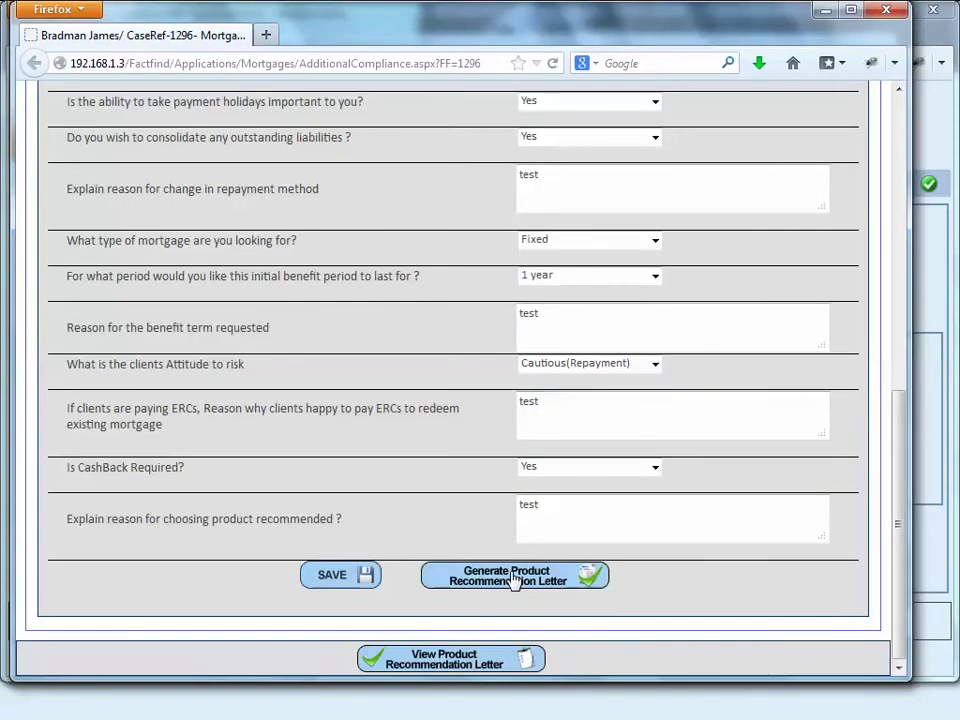
{"action": "left_click", "coordinate": [514, 578]}
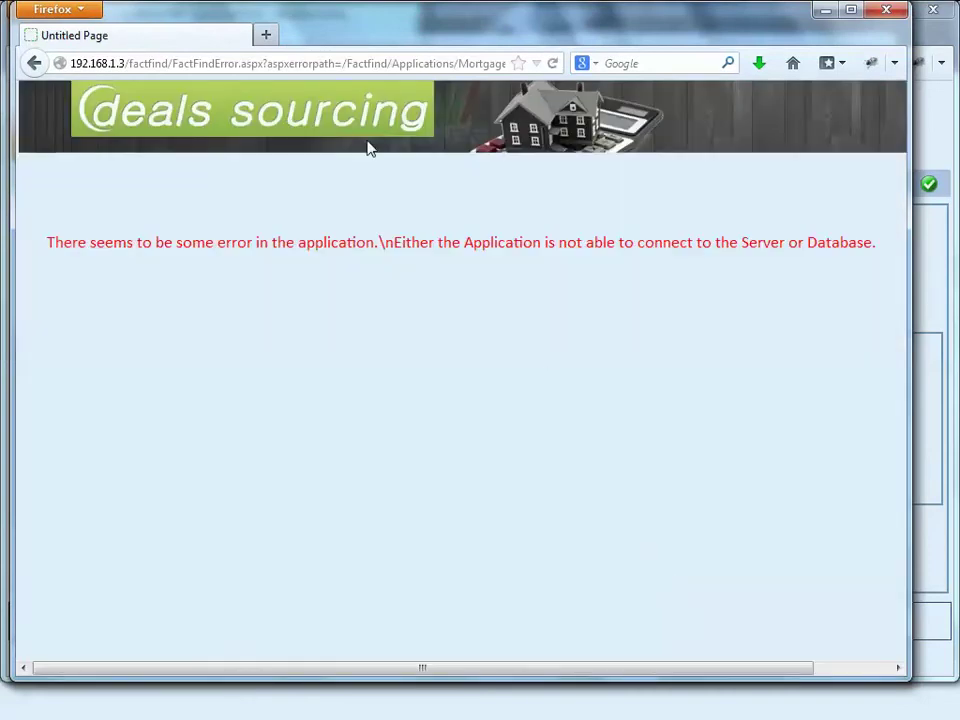
{"action": "left_click", "coordinate": [885, 11]}
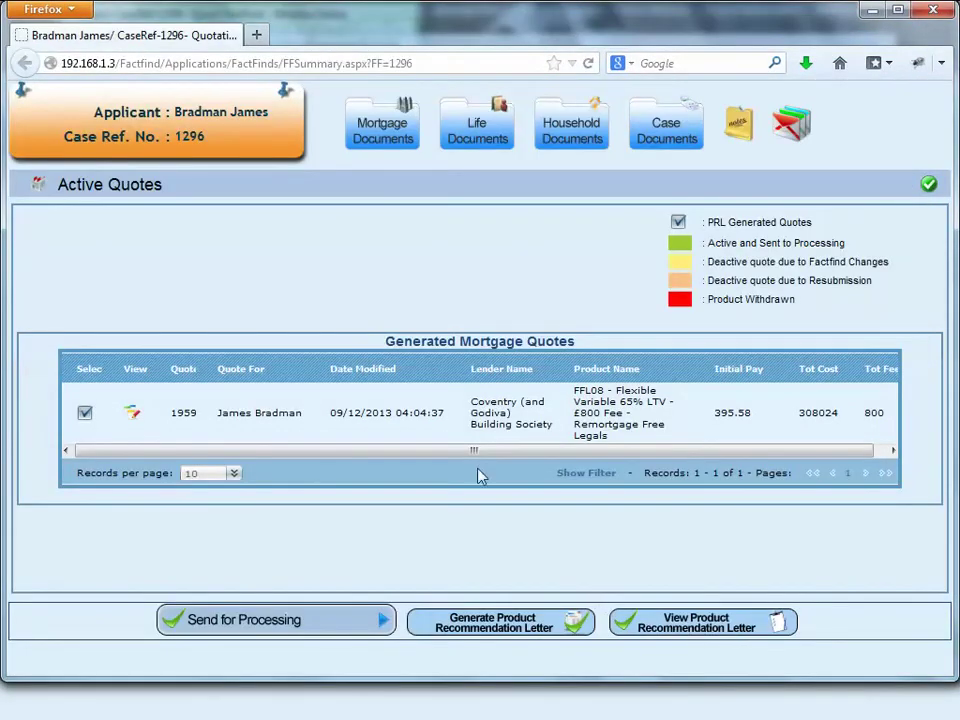
Step: Send case 1296's quote for processing, then close the quotations and Quick FactFind windows
{"action": "left_click", "coordinate": [294, 632]}
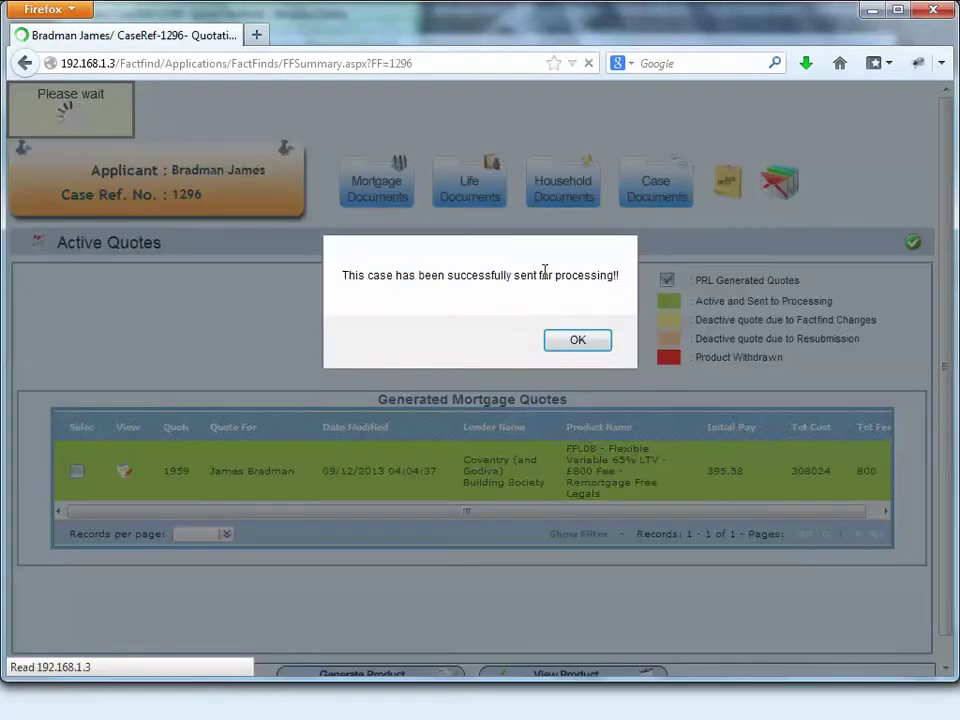
{"action": "left_click", "coordinate": [572, 342]}
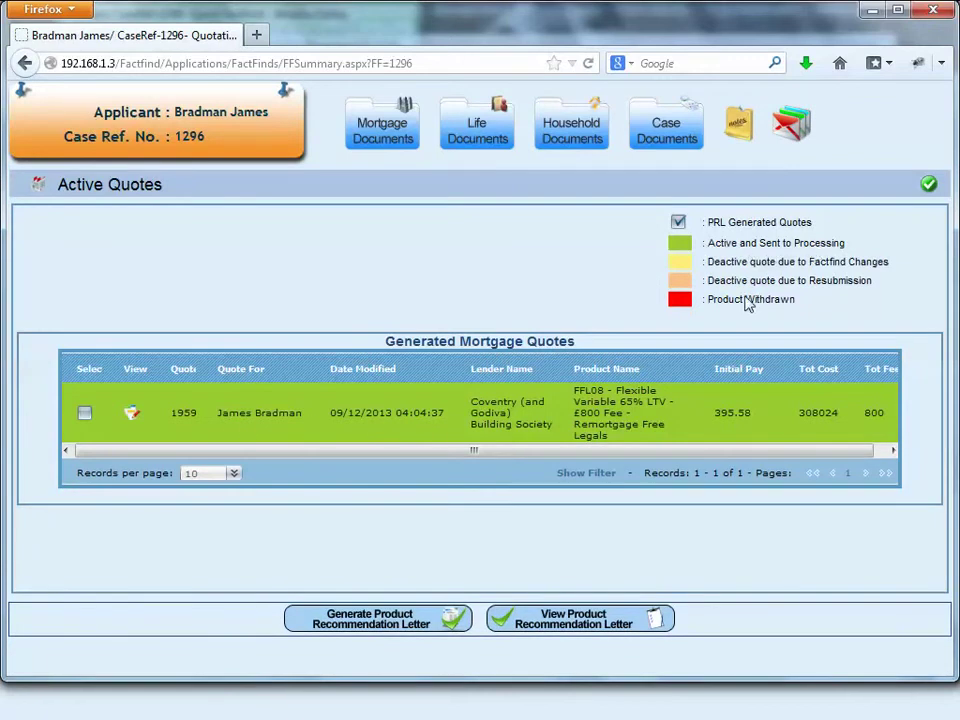
{"action": "left_click", "coordinate": [930, 12]}
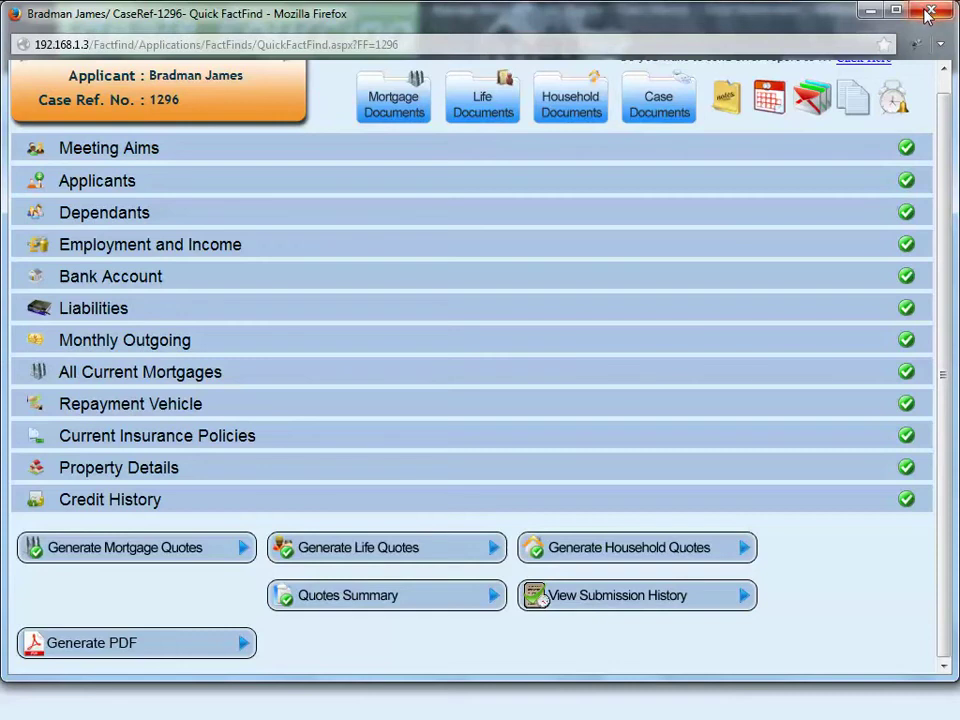
{"action": "left_click", "coordinate": [928, 12]}
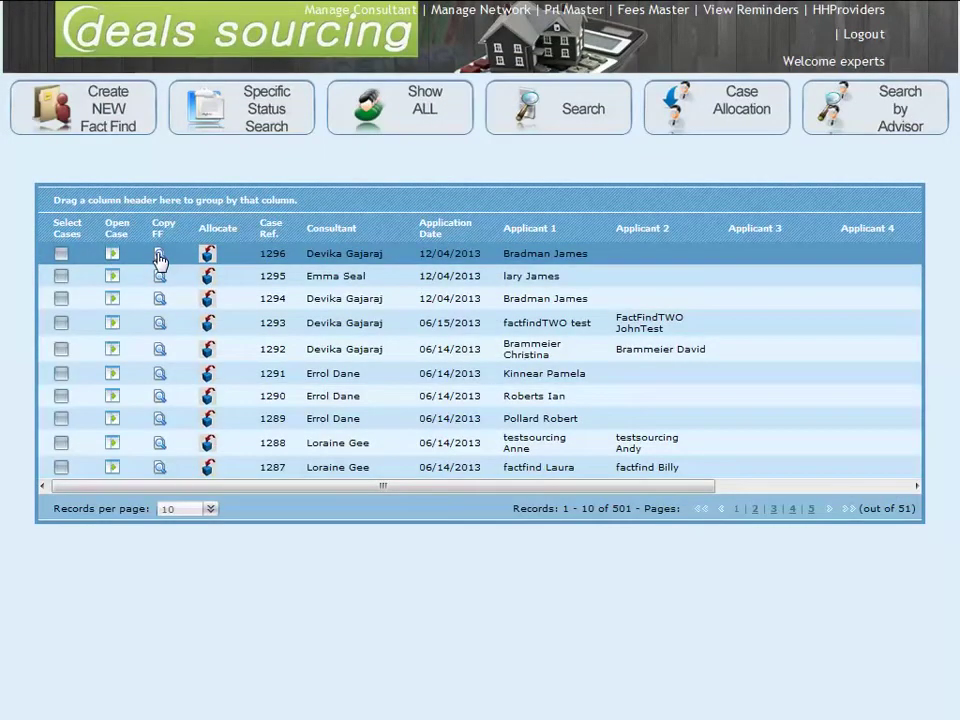
Step: Filter the case list to Product Sourced status, then switch the status filter to Created
{"action": "left_click", "coordinate": [238, 124]}
{"action": "left_click", "coordinate": [308, 173]}
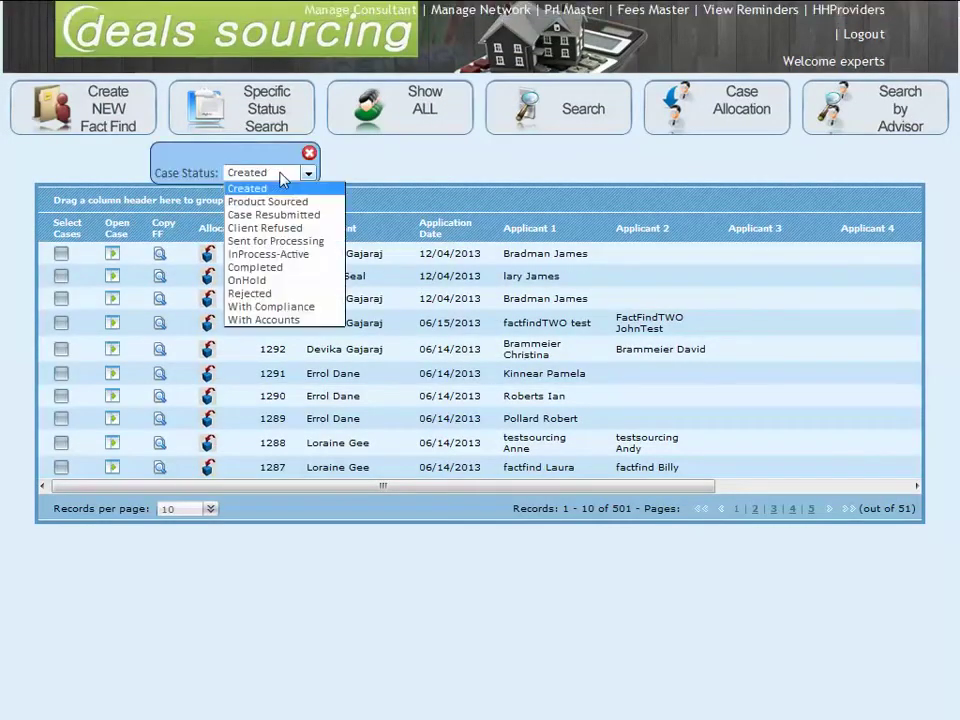
{"action": "left_click", "coordinate": [287, 203]}
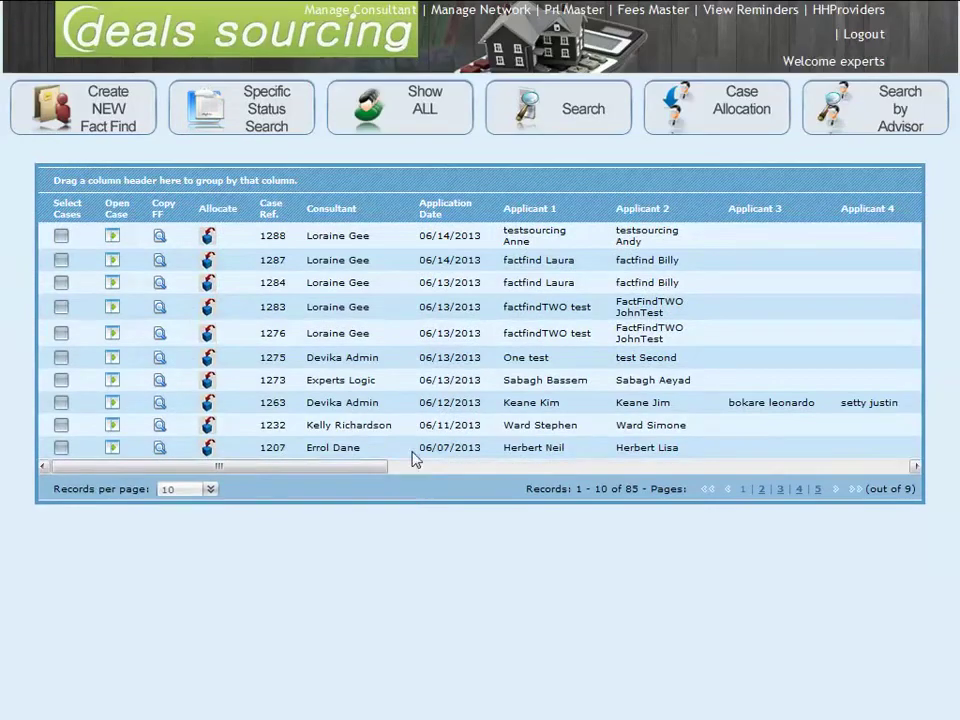
{"action": "left_click_drag", "start_coordinate": [380, 466], "coordinate": [711, 468]}
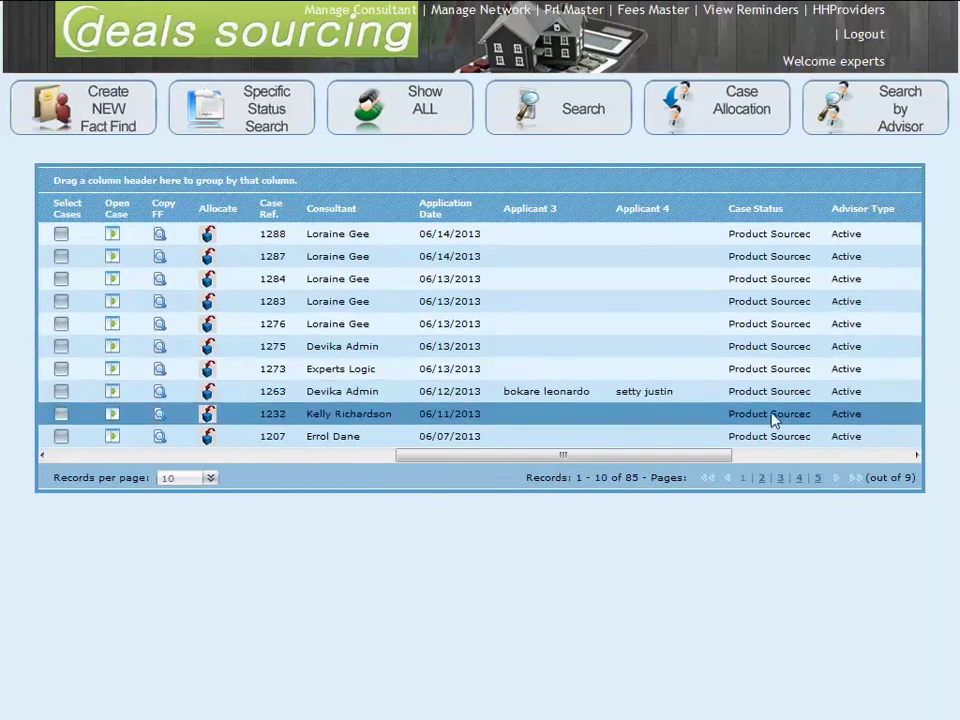
{"action": "left_click", "coordinate": [240, 122]}
{"action": "left_click", "coordinate": [266, 173]}
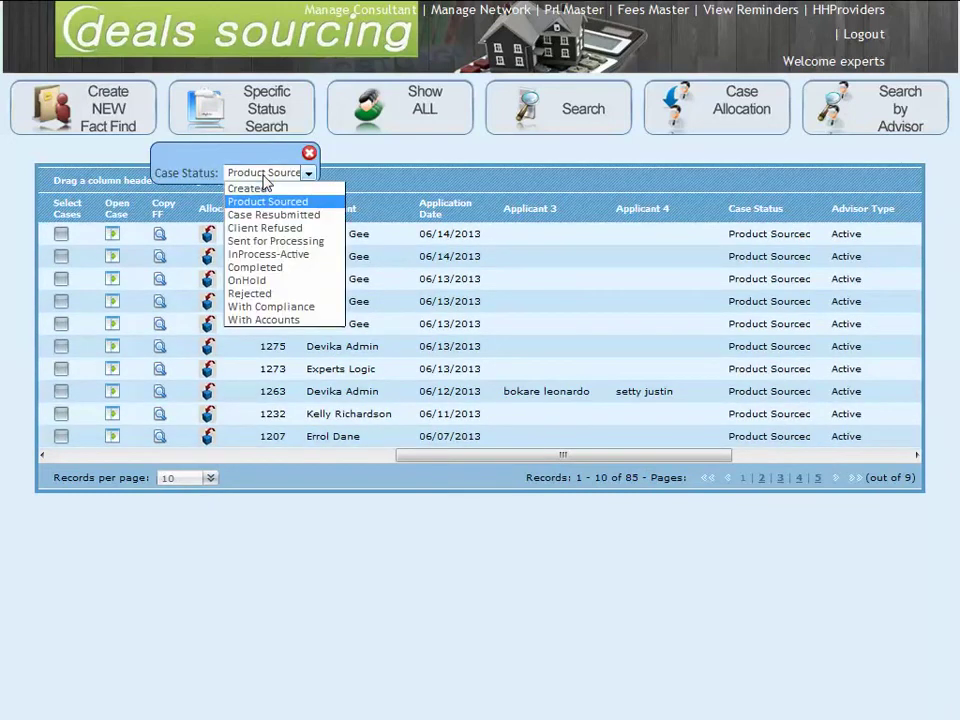
{"action": "left_click", "coordinate": [259, 192]}
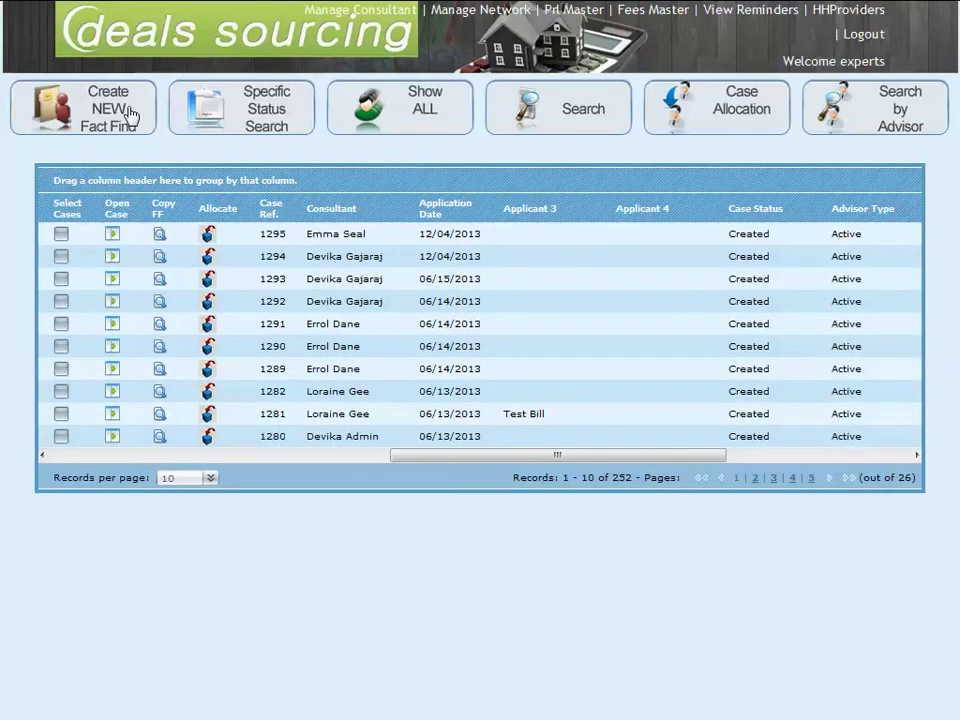
Step: Run a Quick Search for 1296, then empty the search box to show all 501 cases
{"action": "left_click", "coordinate": [575, 112]}
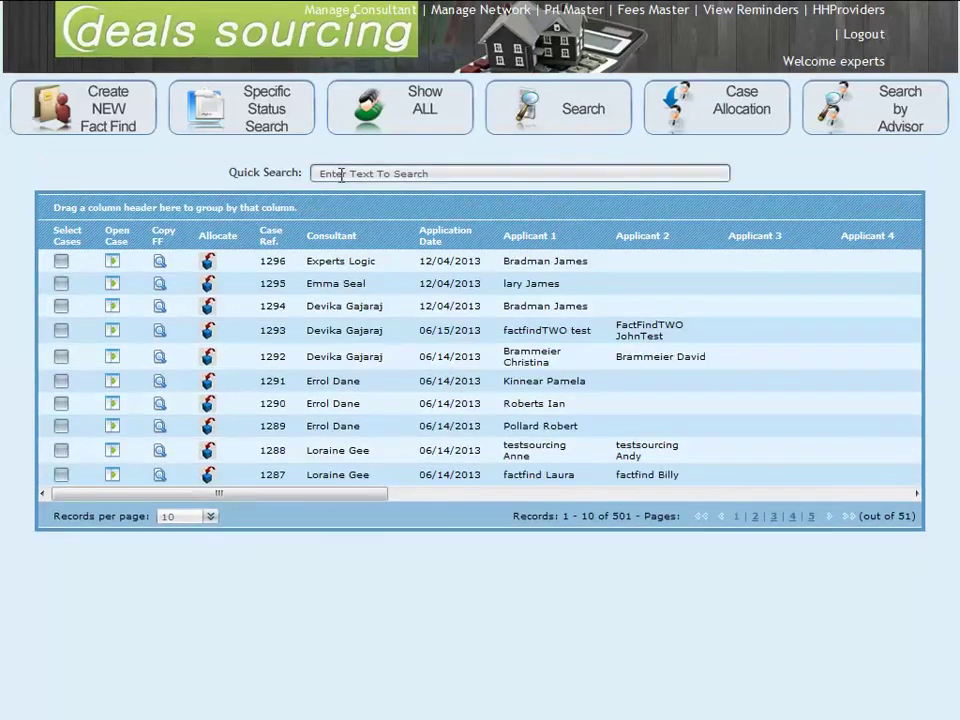
{"action": "left_click", "coordinate": [341, 170]}
{"action": "type", "text": "1"}
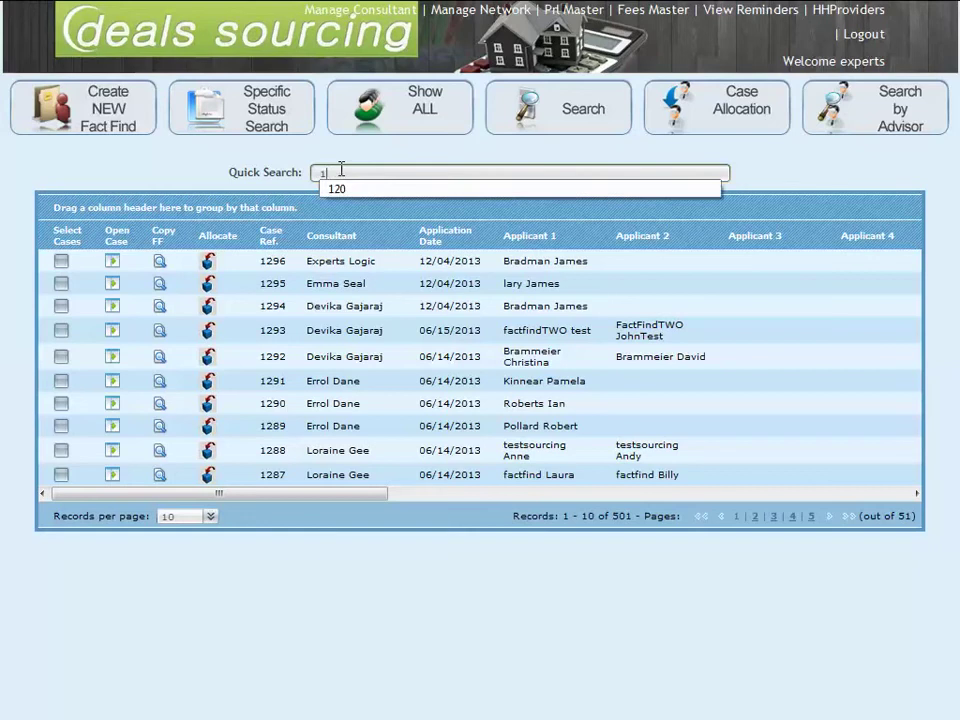
{"action": "type", "text": "29"}
{"action": "key", "text": "Return"}
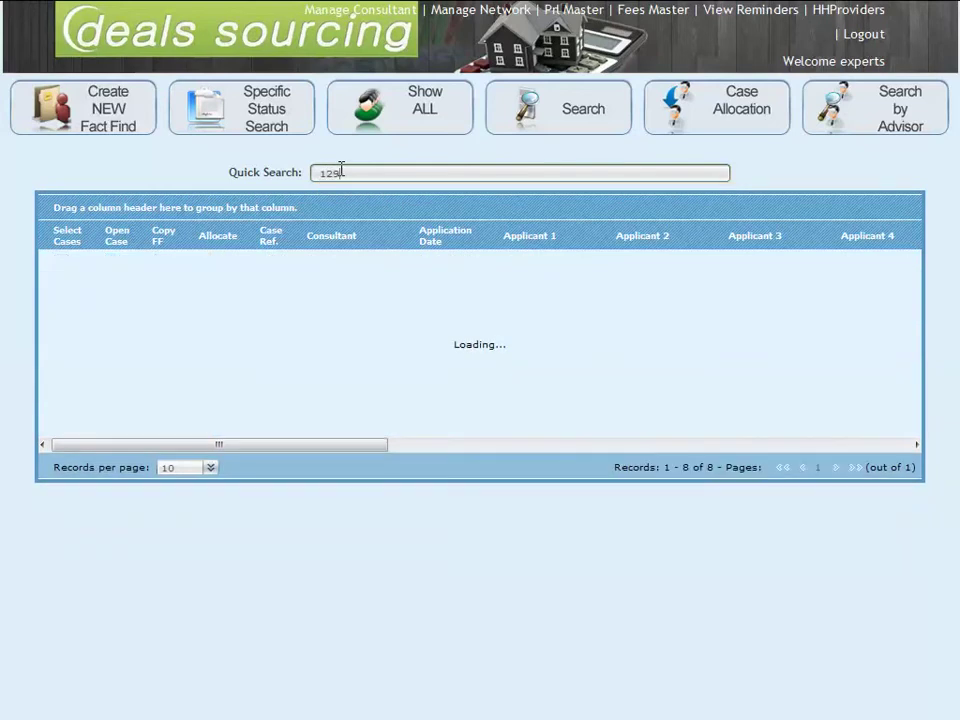
{"action": "type", "text": "6"}
{"action": "key", "text": "Return"}
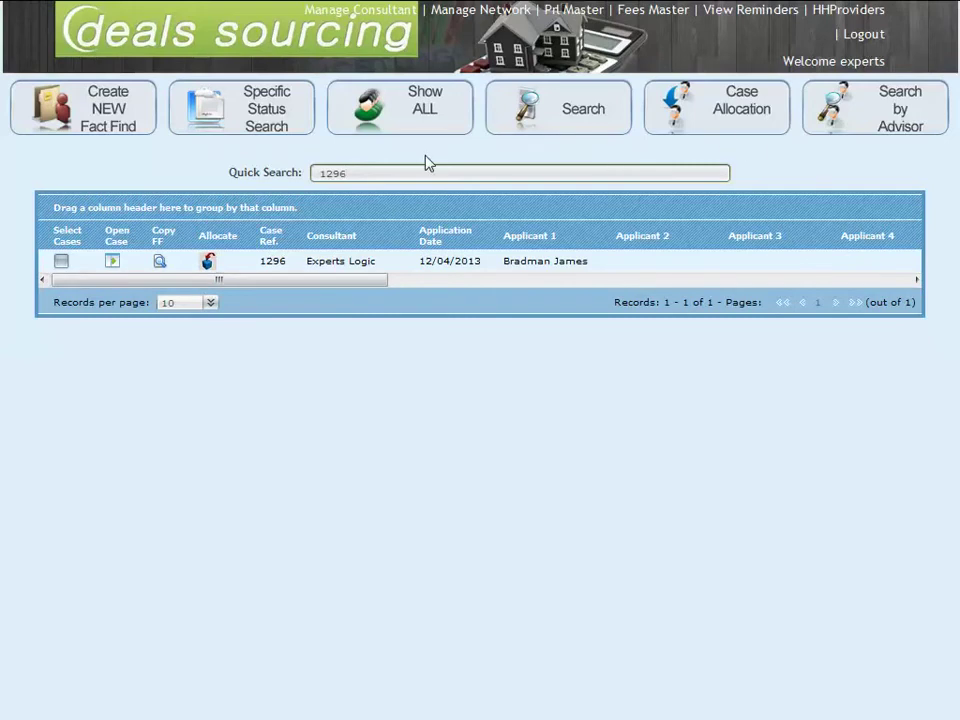
{"action": "key", "text": "BackSpace"}
{"action": "key", "text": "BackSpace"}
{"action": "key", "text": "BackSpace"}
{"action": "key", "text": "BackSpace"}
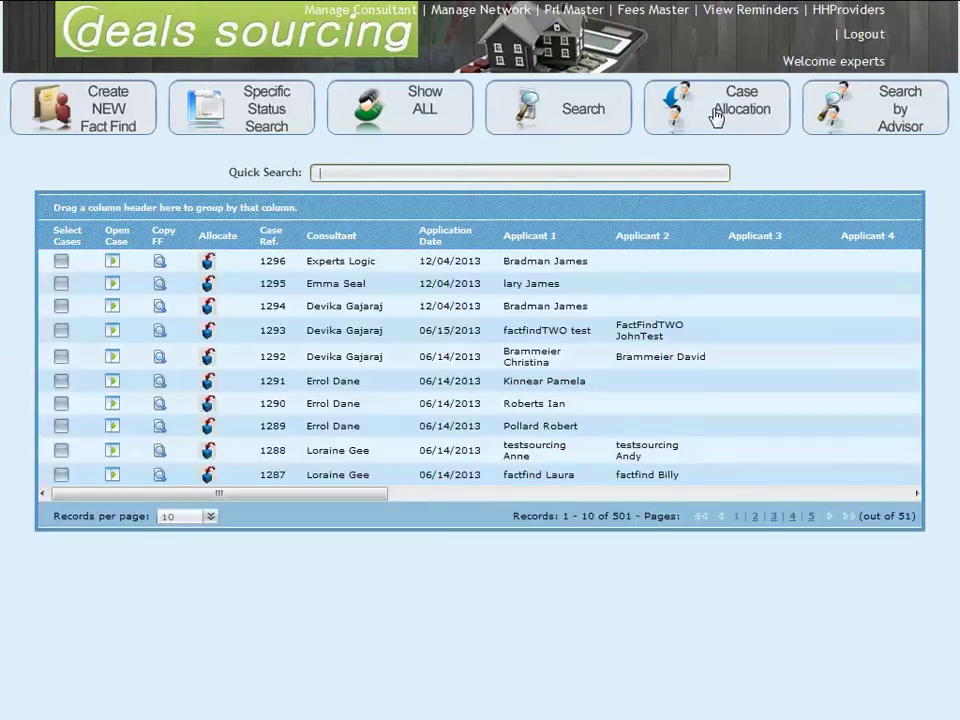
Step: Search cases by advisor name, narrowing the list to one advisor's 6 cases
{"action": "left_click", "coordinate": [883, 104]}
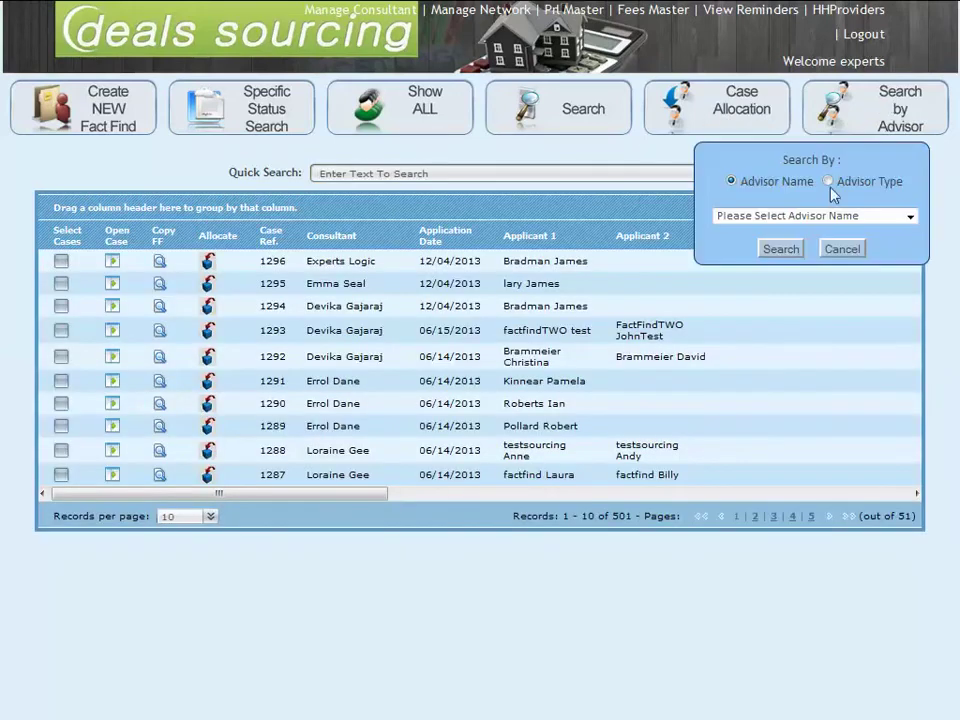
{"action": "left_click", "coordinate": [767, 218]}
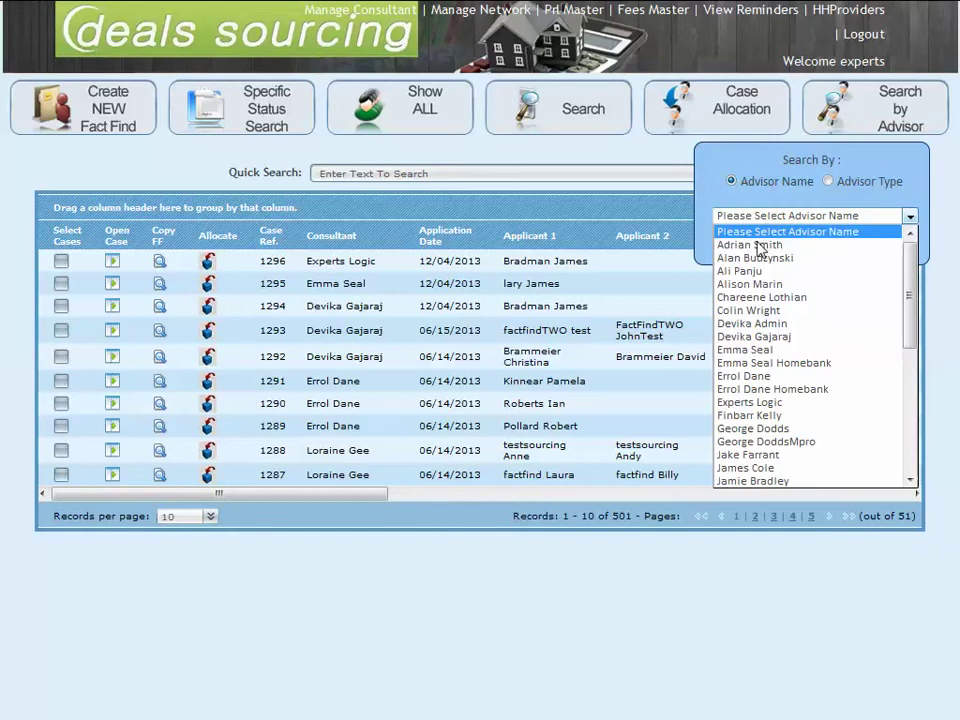
{"action": "left_click", "coordinate": [778, 339]}
{"action": "left_click", "coordinate": [780, 250]}
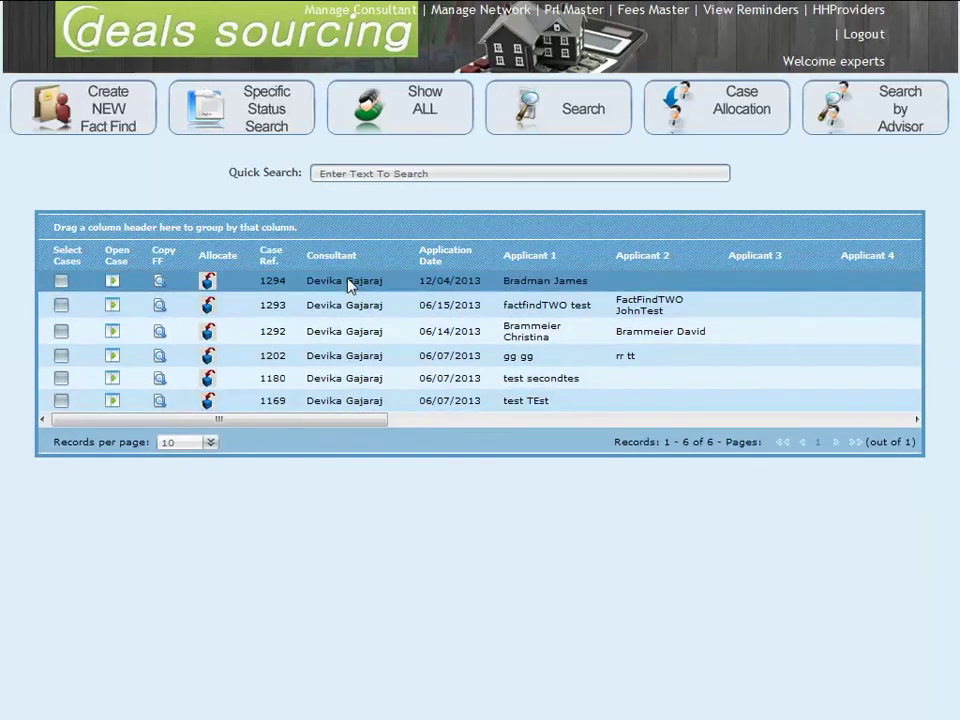
Step: Search by advisor type Active to bring back all 501 cases
{"action": "left_click", "coordinate": [890, 120]}
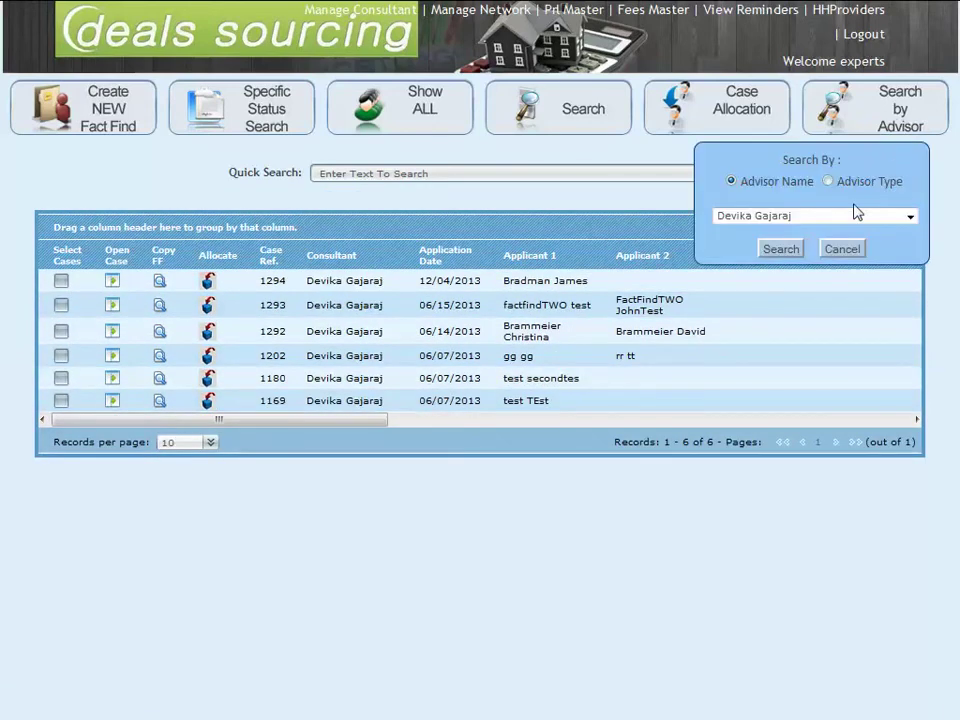
{"action": "left_click", "coordinate": [855, 184]}
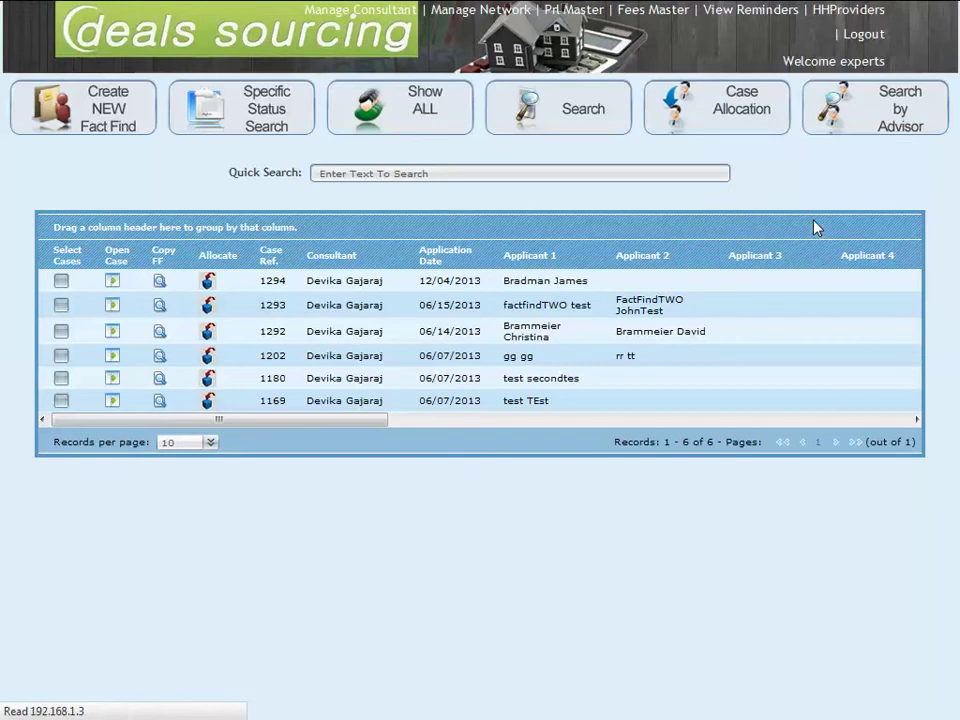
{"action": "left_click", "coordinate": [853, 130]}
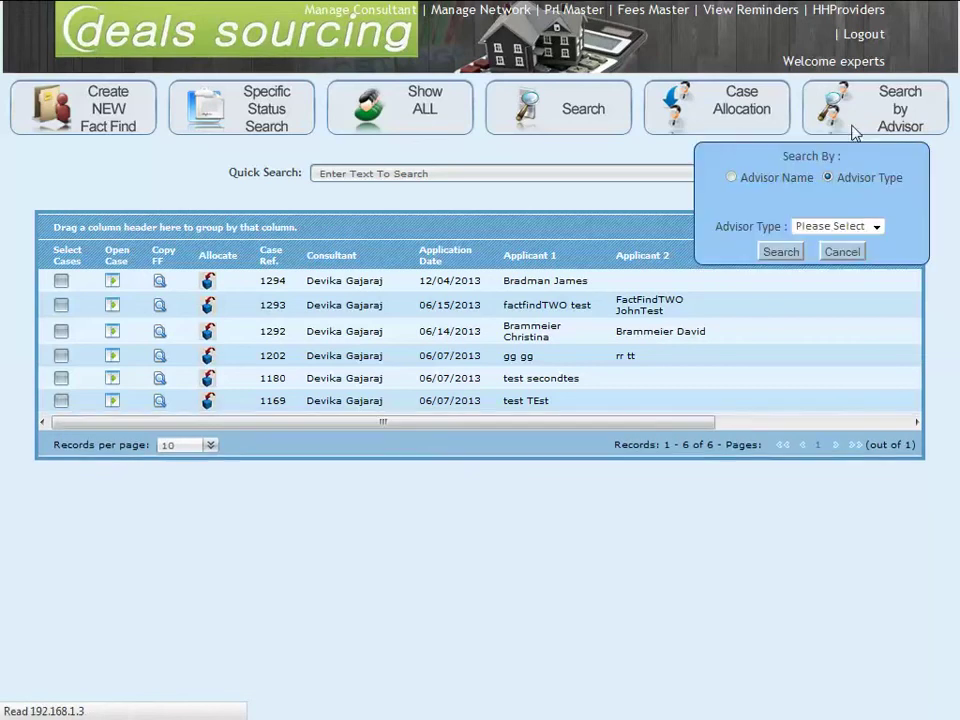
{"action": "left_click", "coordinate": [830, 227]}
{"action": "left_click", "coordinate": [823, 255]}
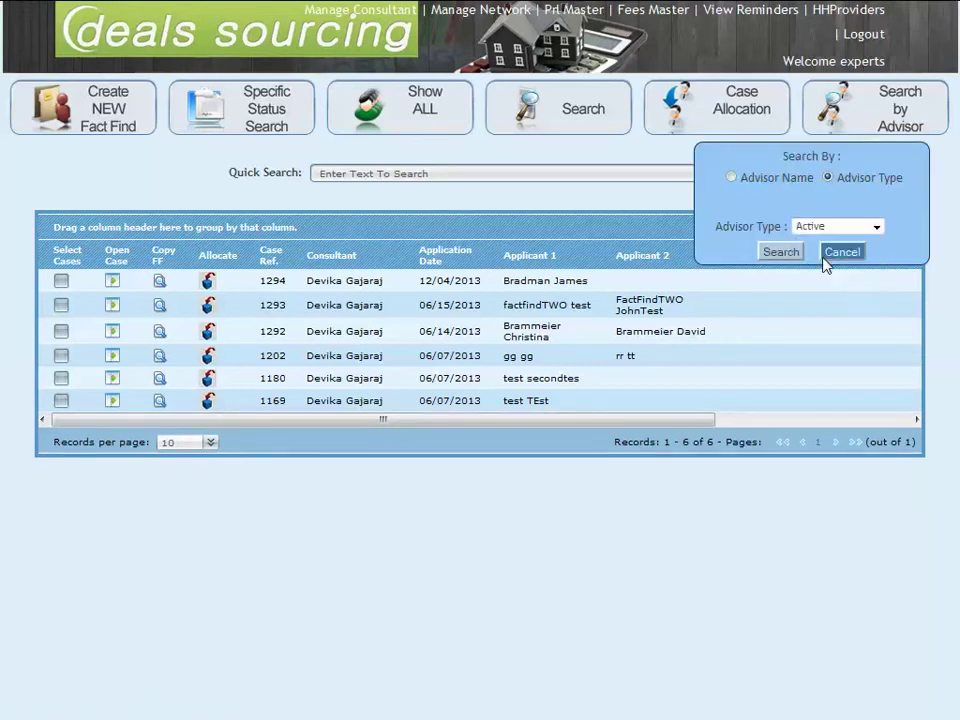
{"action": "left_click", "coordinate": [794, 254]}
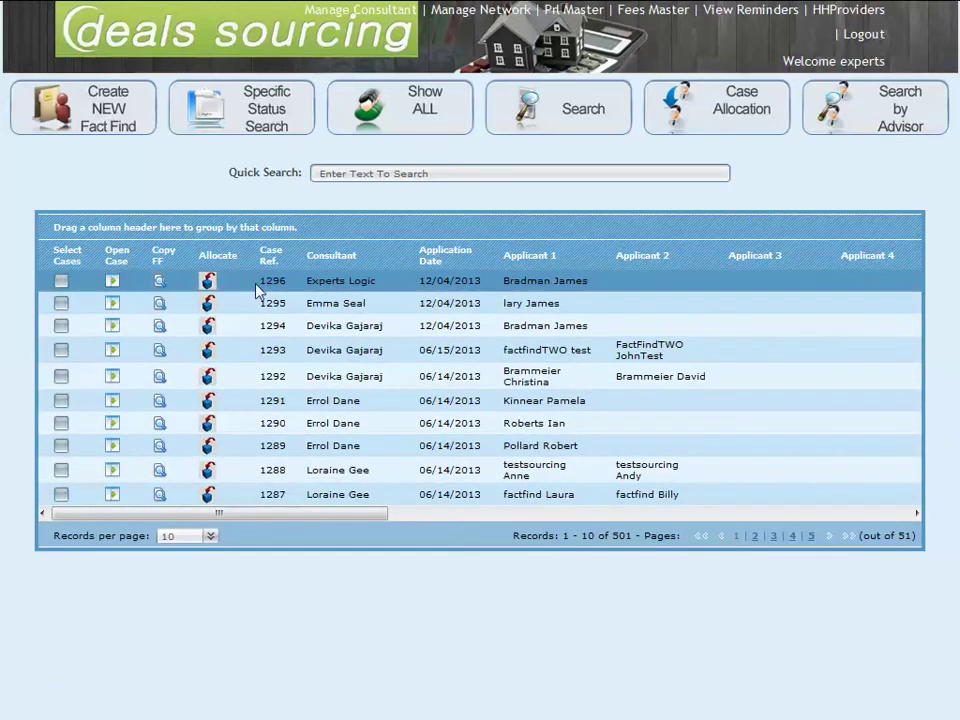
Step: Make a full copy of case 1296's fact find, creating case 1297
{"action": "left_click", "coordinate": [159, 286]}
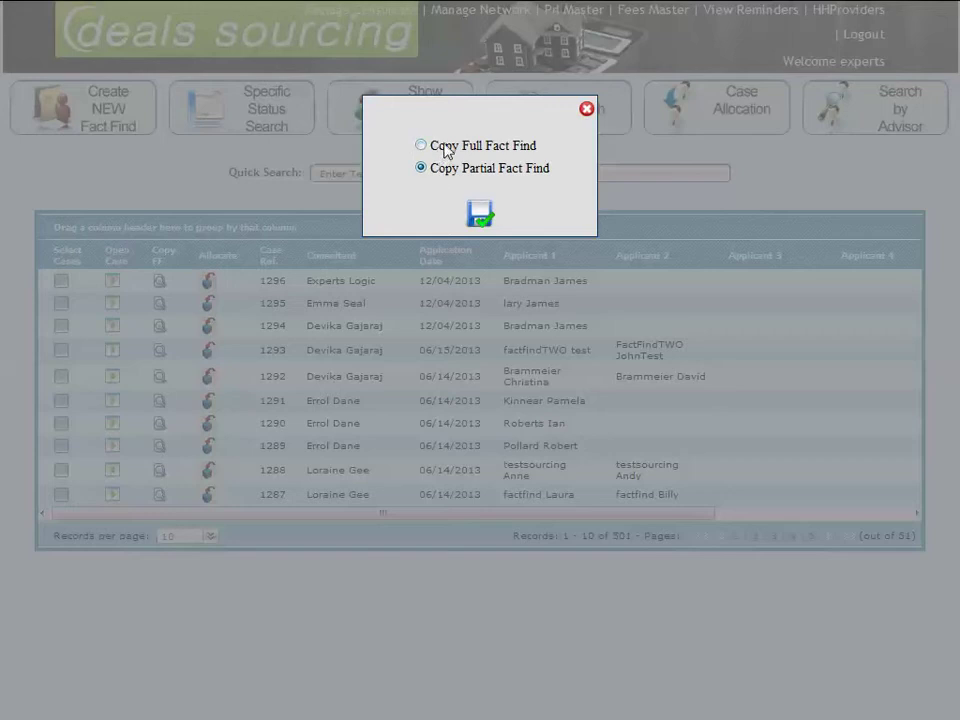
{"action": "left_click", "coordinate": [485, 220]}
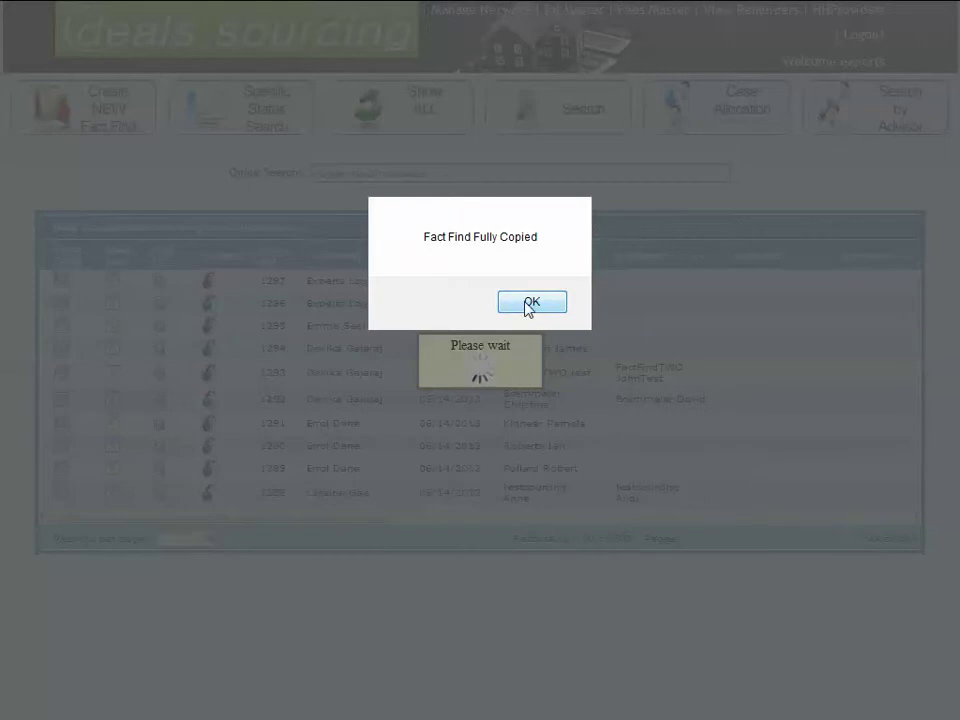
{"action": "left_click", "coordinate": [528, 302]}
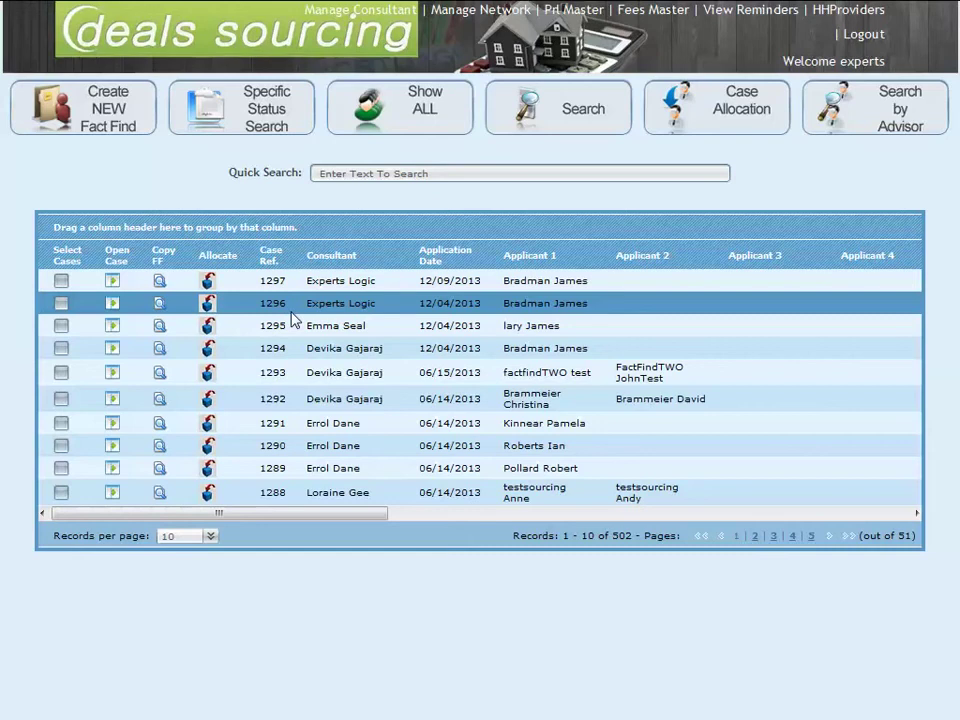
Step: Make a partial copy of case 1296's fact find, creating case 1298
{"action": "left_click", "coordinate": [160, 308]}
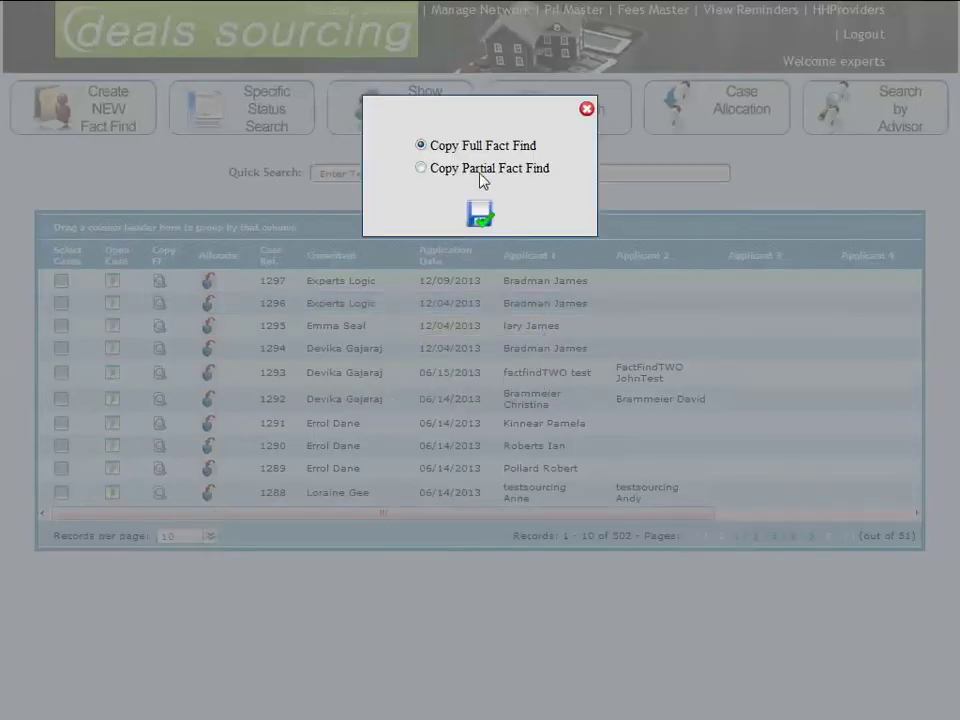
{"action": "left_click", "coordinate": [480, 172]}
{"action": "left_click", "coordinate": [480, 214]}
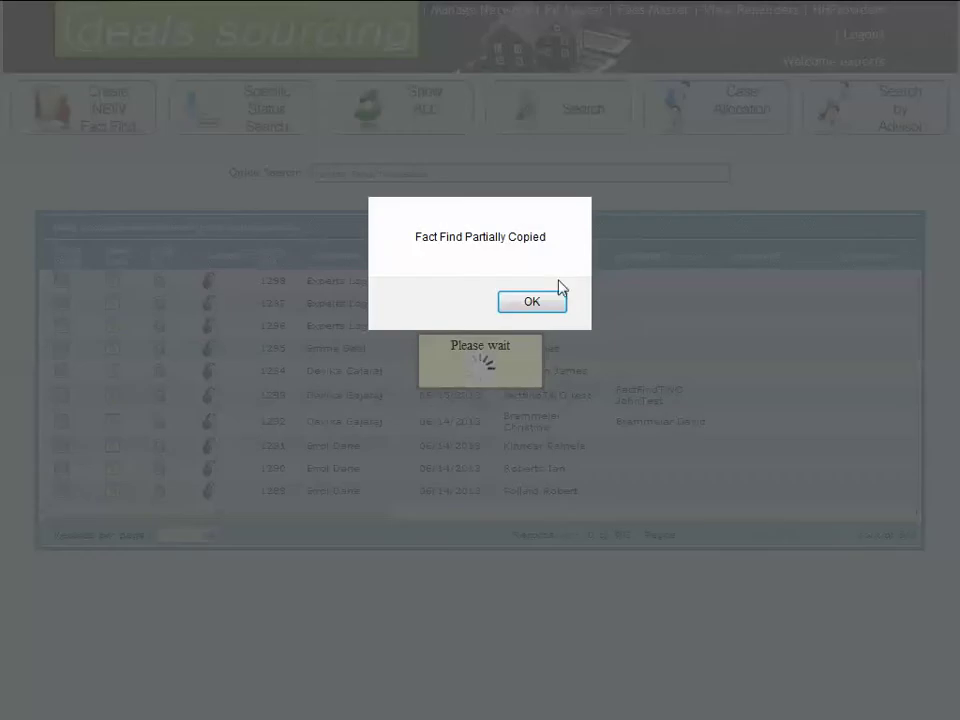
{"action": "left_click", "coordinate": [546, 304]}
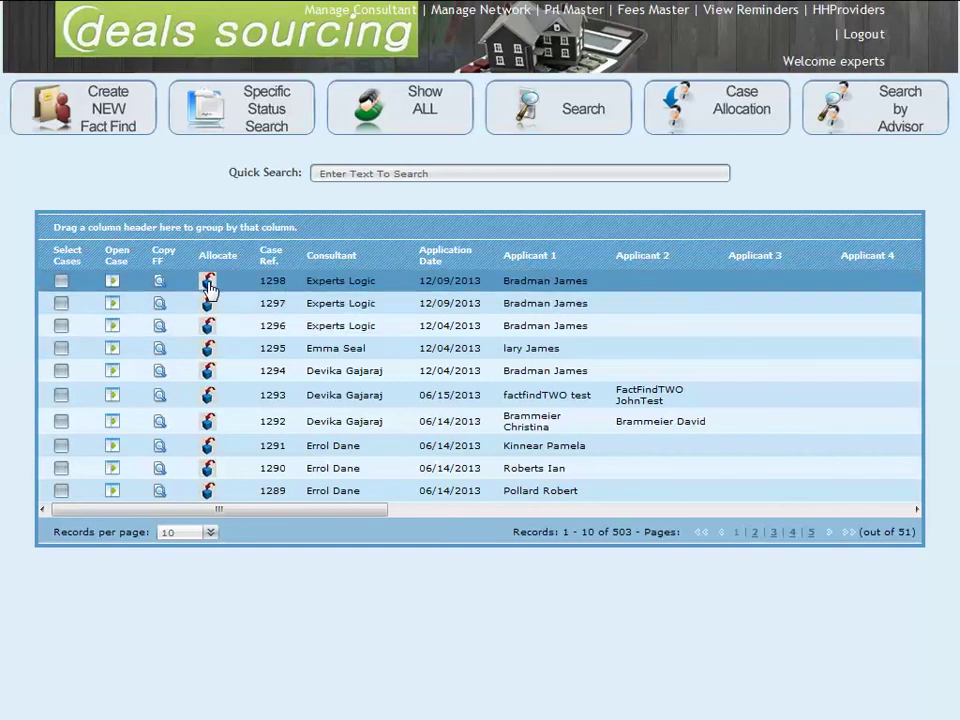
Step: Reallocate case 1298 from Experts Logic to the consultant who handles cases 1289–1291
{"action": "left_click", "coordinate": [207, 284]}
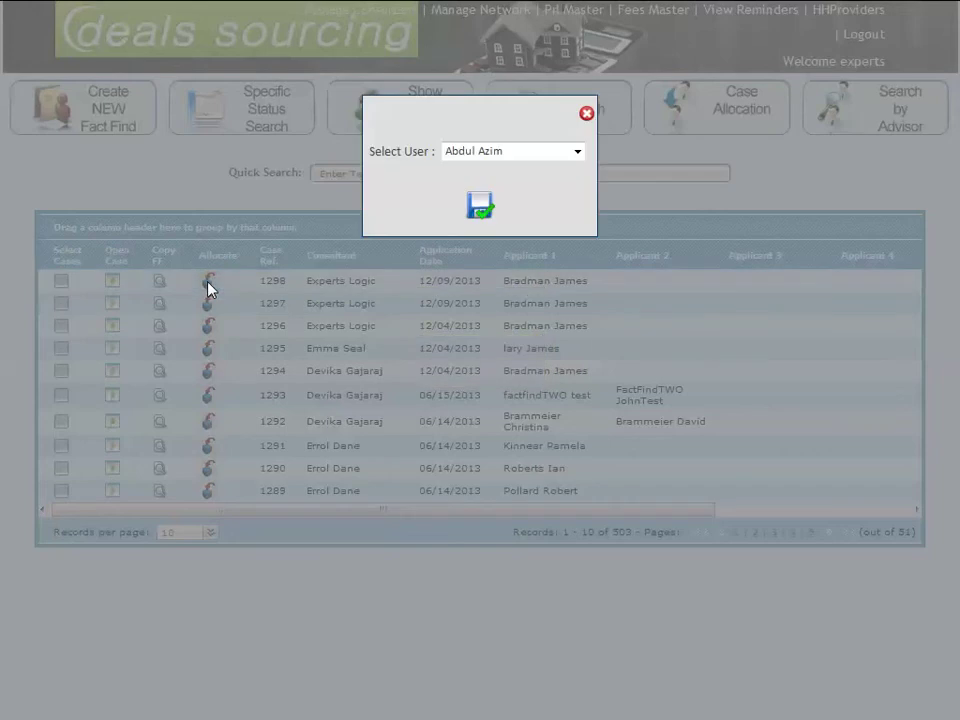
{"action": "left_click", "coordinate": [494, 153]}
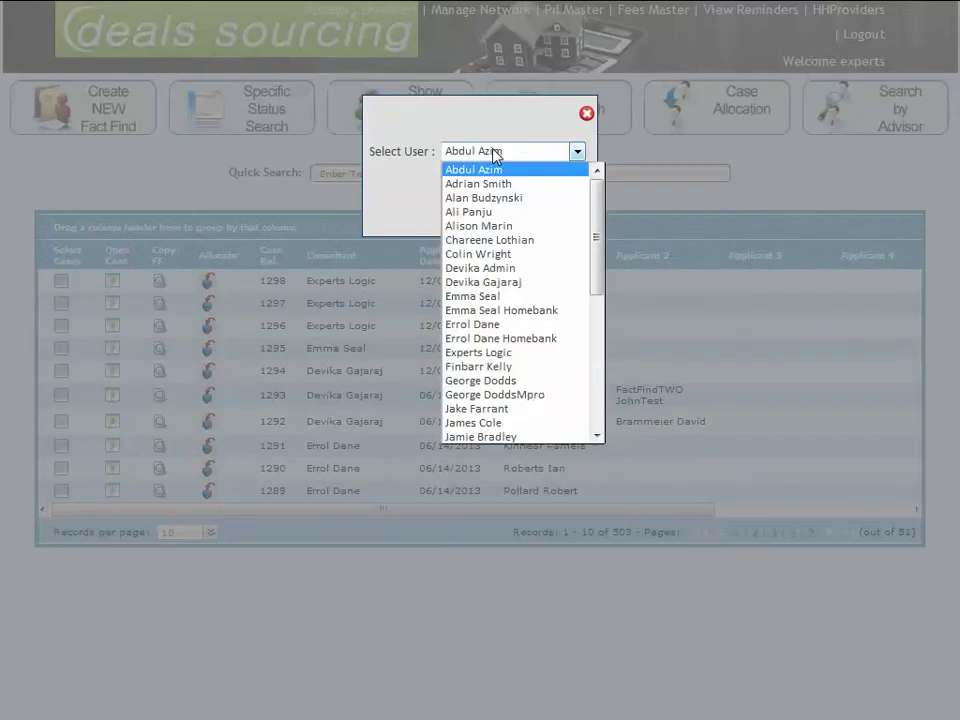
{"action": "left_click", "coordinate": [480, 325]}
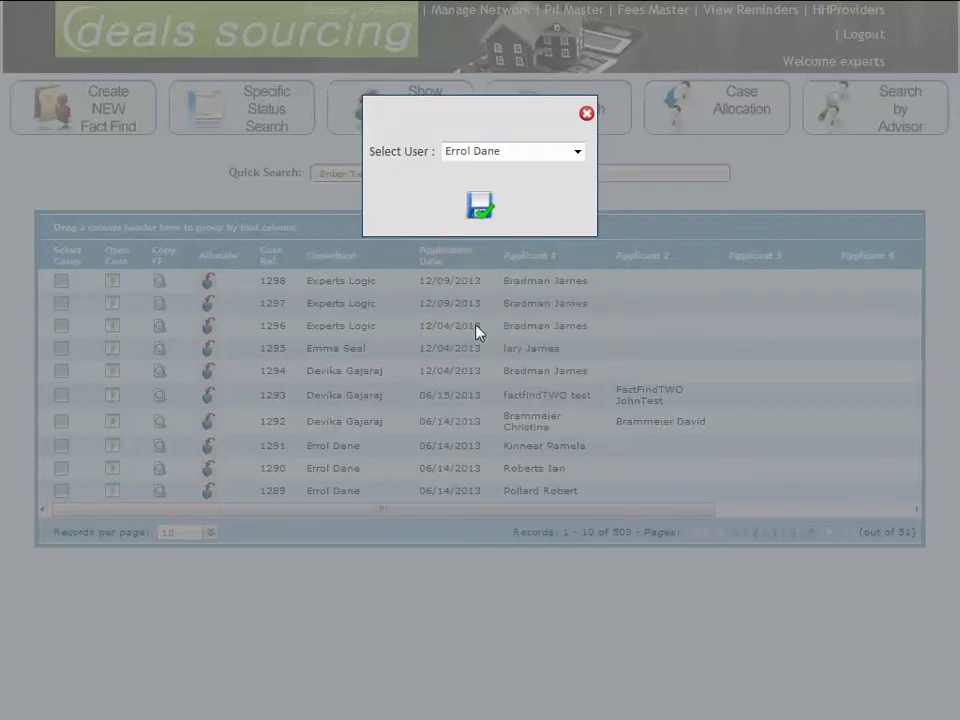
{"action": "left_click", "coordinate": [478, 206]}
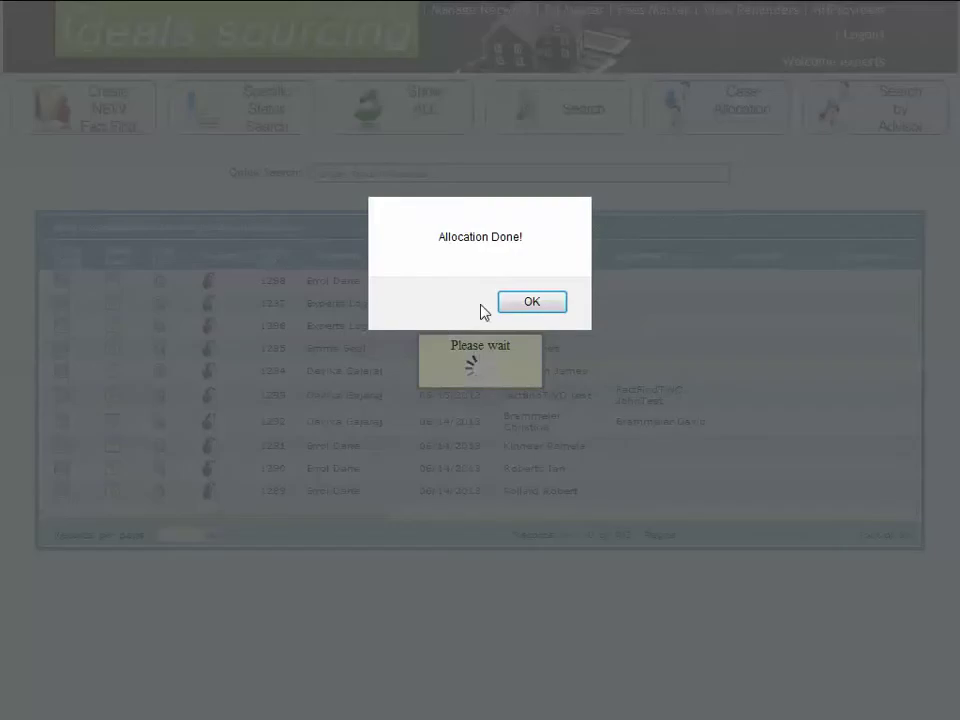
{"action": "left_click", "coordinate": [503, 302]}
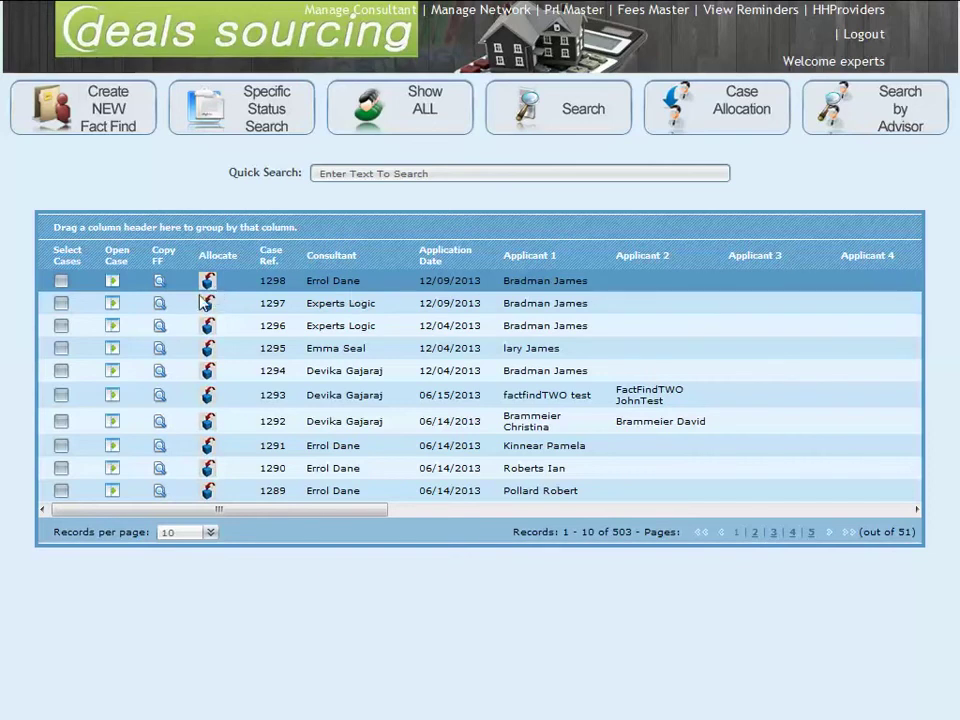
Step: Select cases 1298, 1297 and 1296 and bulk-allocate them to the advisor holding cases 1292–1294
{"action": "left_click", "coordinate": [62, 282]}
{"action": "left_click", "coordinate": [62, 304]}
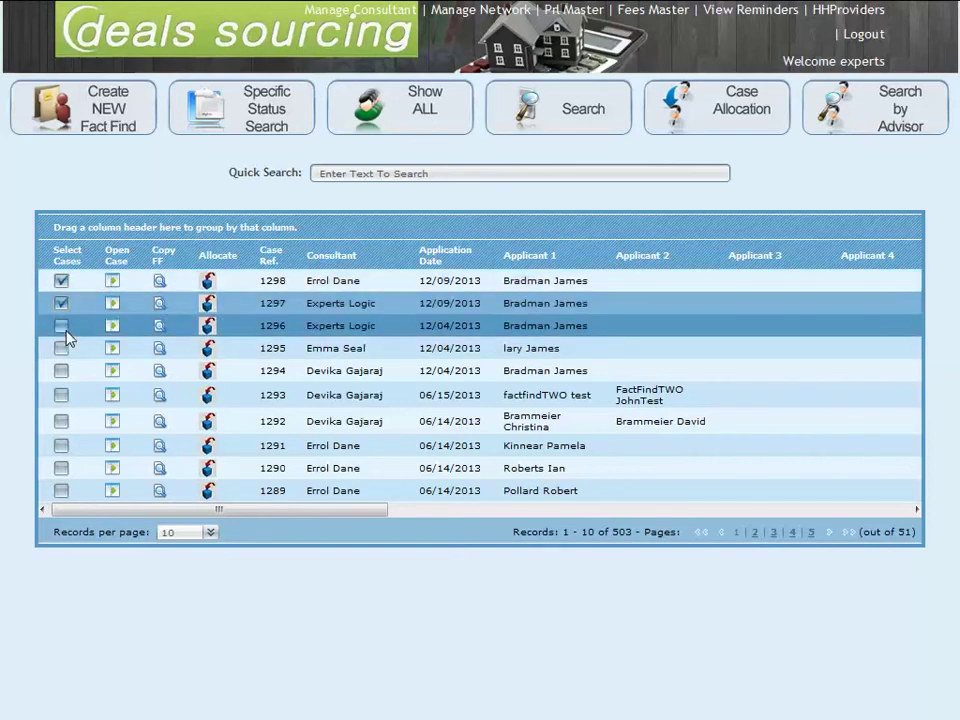
{"action": "left_click", "coordinate": [62, 328]}
{"action": "left_click", "coordinate": [733, 125]}
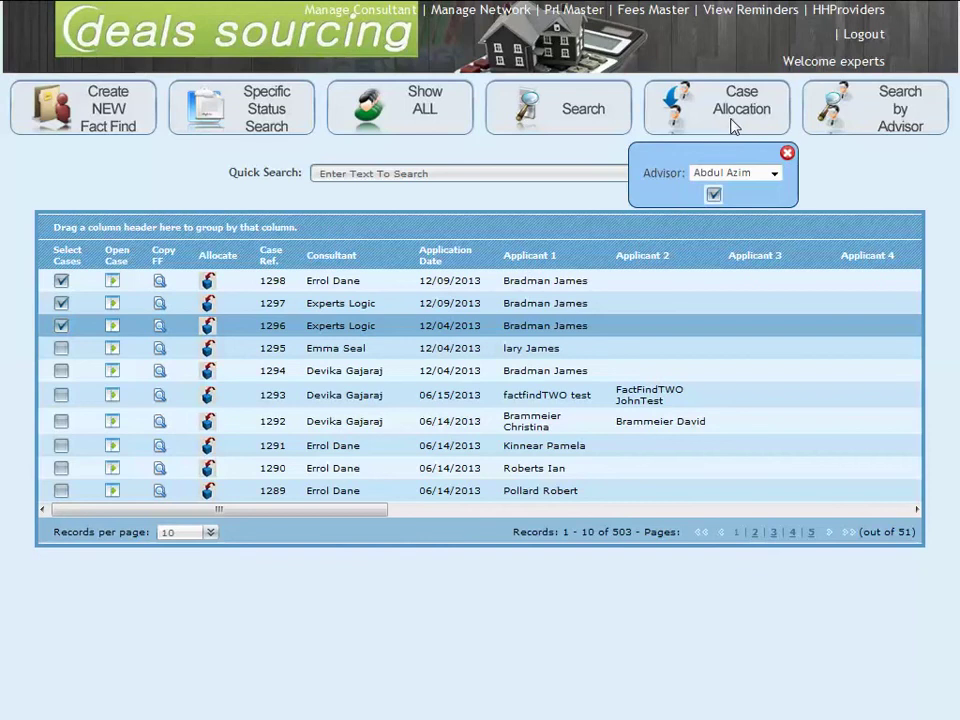
{"action": "left_click", "coordinate": [724, 176]}
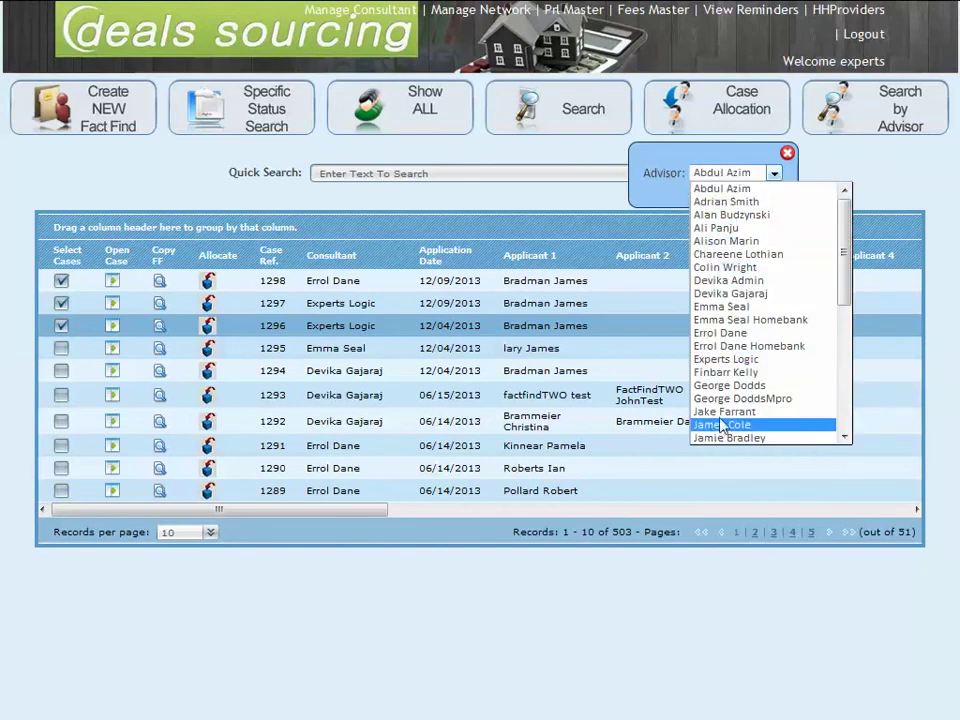
{"action": "left_click", "coordinate": [735, 294]}
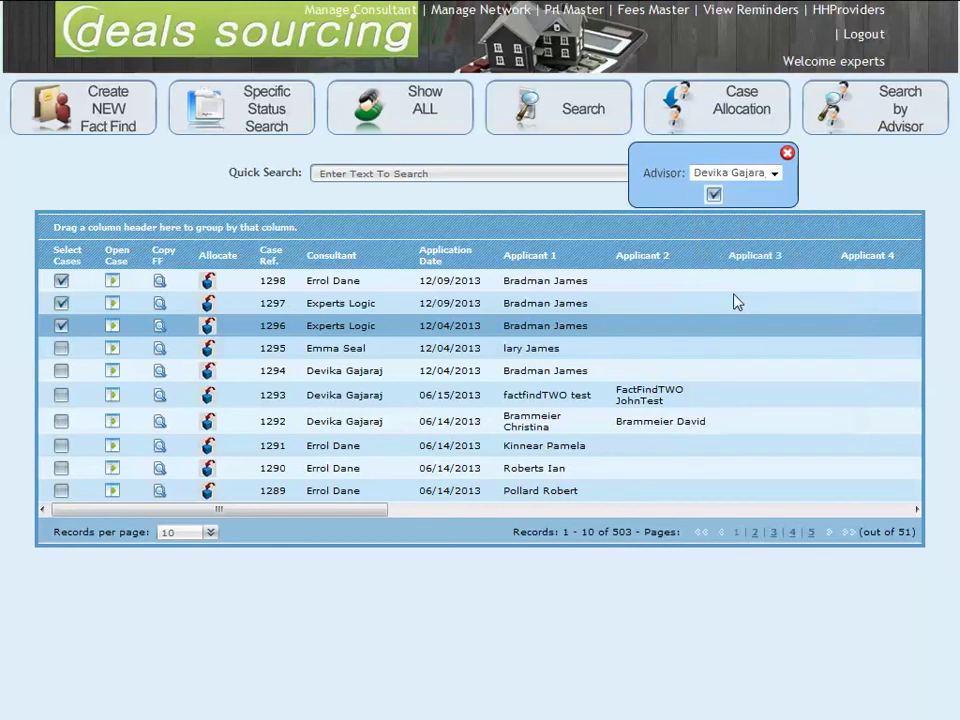
{"action": "left_click", "coordinate": [713, 195]}
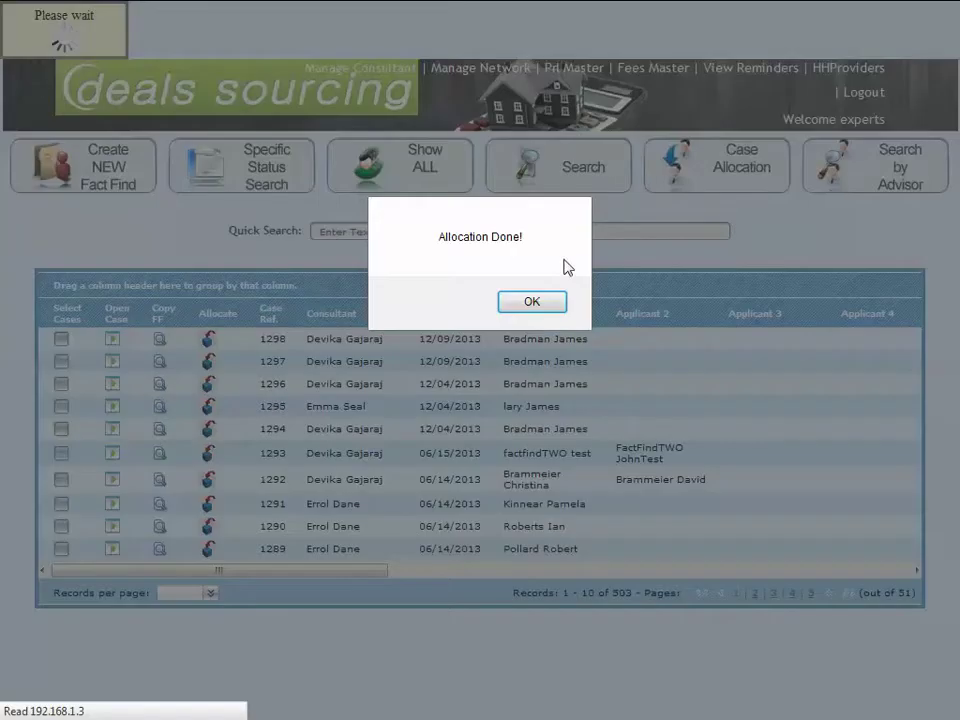
{"action": "left_click", "coordinate": [532, 301]}
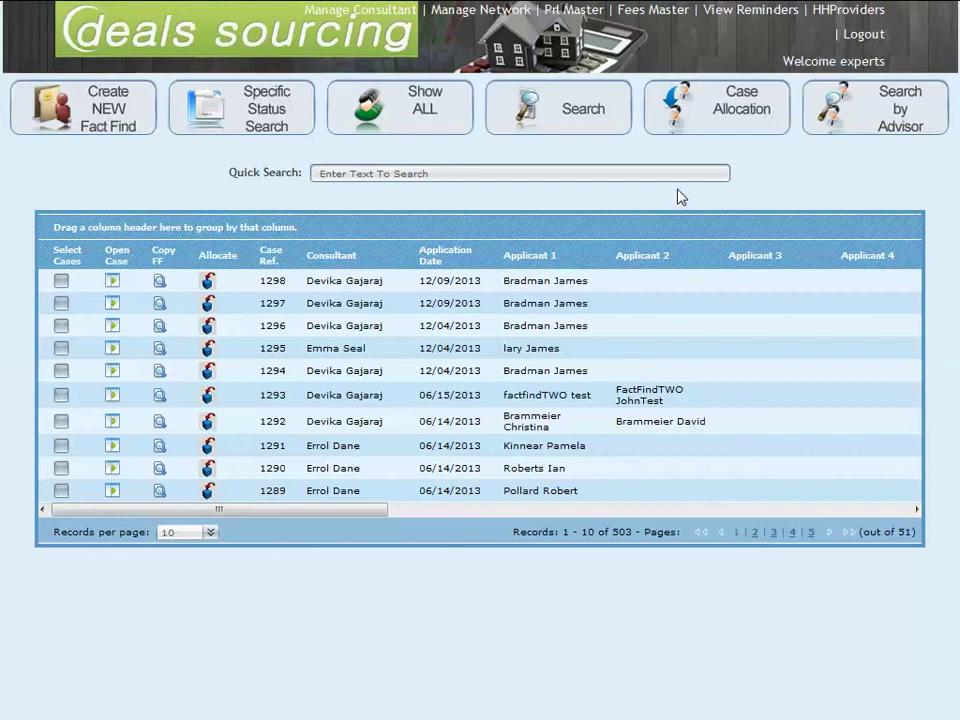
Step: Load the Office consultant's record in Manage Consultant, re-register it, and return home
{"action": "left_click", "coordinate": [386, 20]}
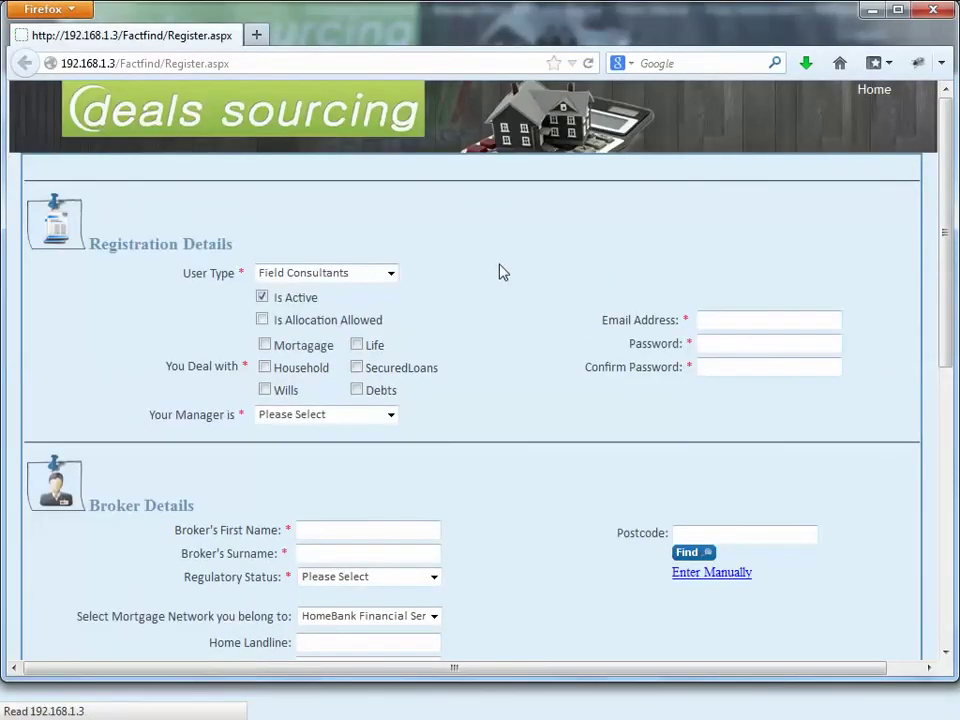
{"action": "scroll", "coordinate": [500, 270], "scroll_direction": "down", "scroll_amount": 5}
{"action": "scroll", "coordinate": [520, 320], "scroll_direction": "down", "scroll_amount": 3}
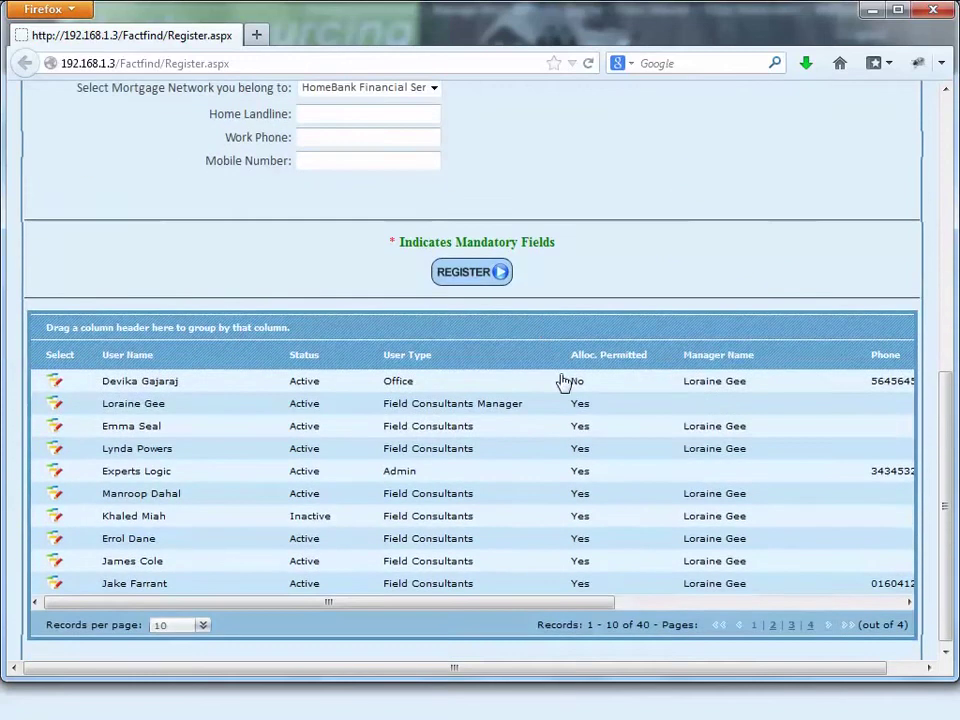
{"action": "left_click", "coordinate": [53, 377]}
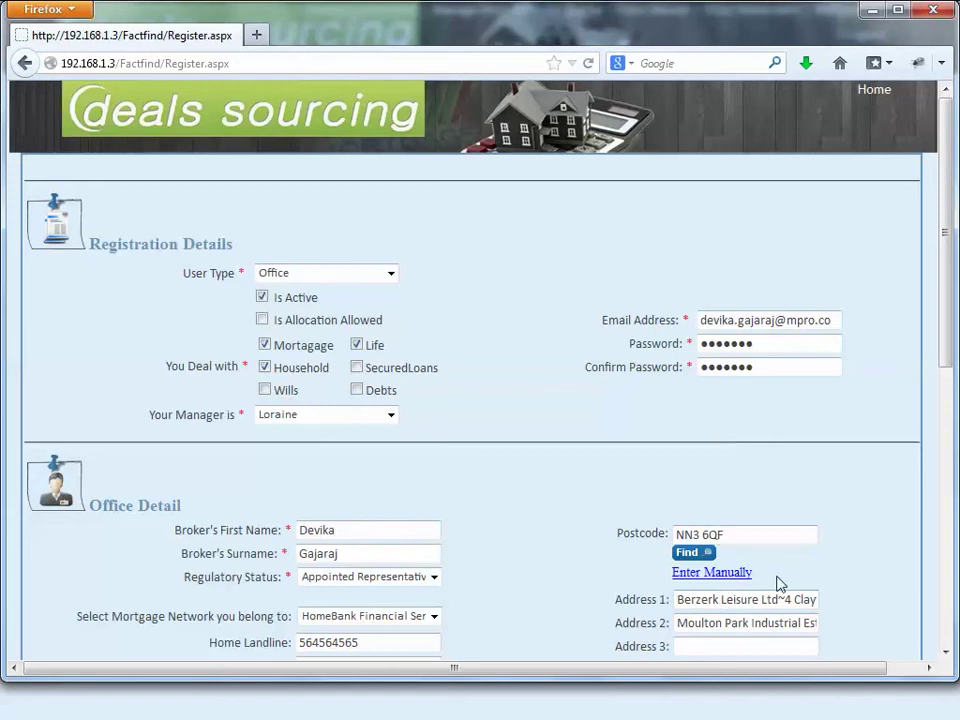
{"action": "scroll", "coordinate": [780, 584], "scroll_direction": "down", "scroll_amount": 3}
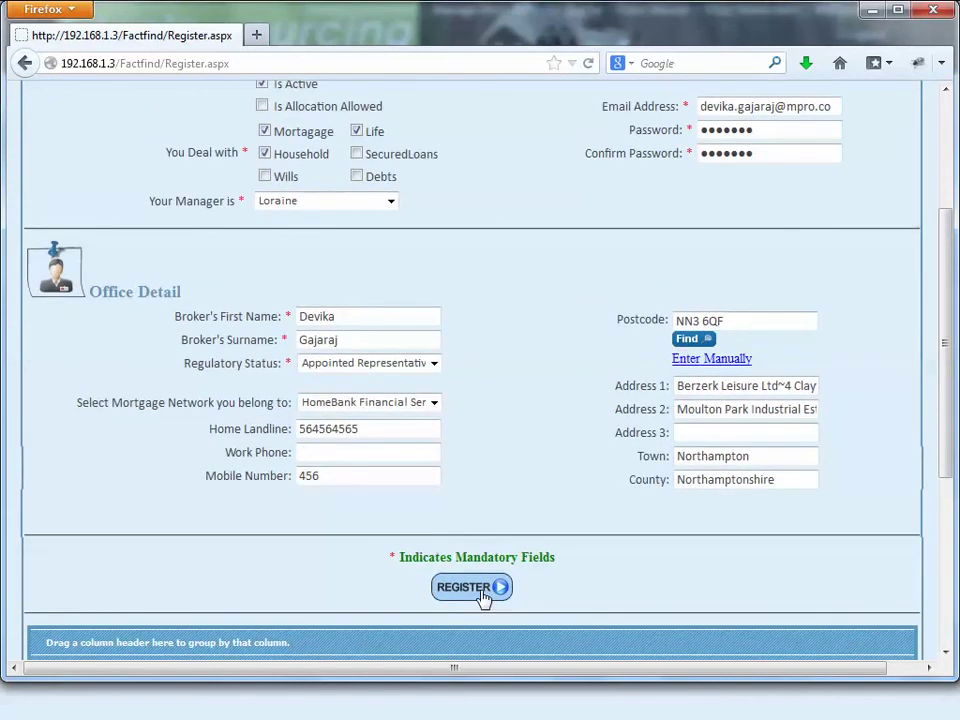
{"action": "left_click", "coordinate": [470, 588]}
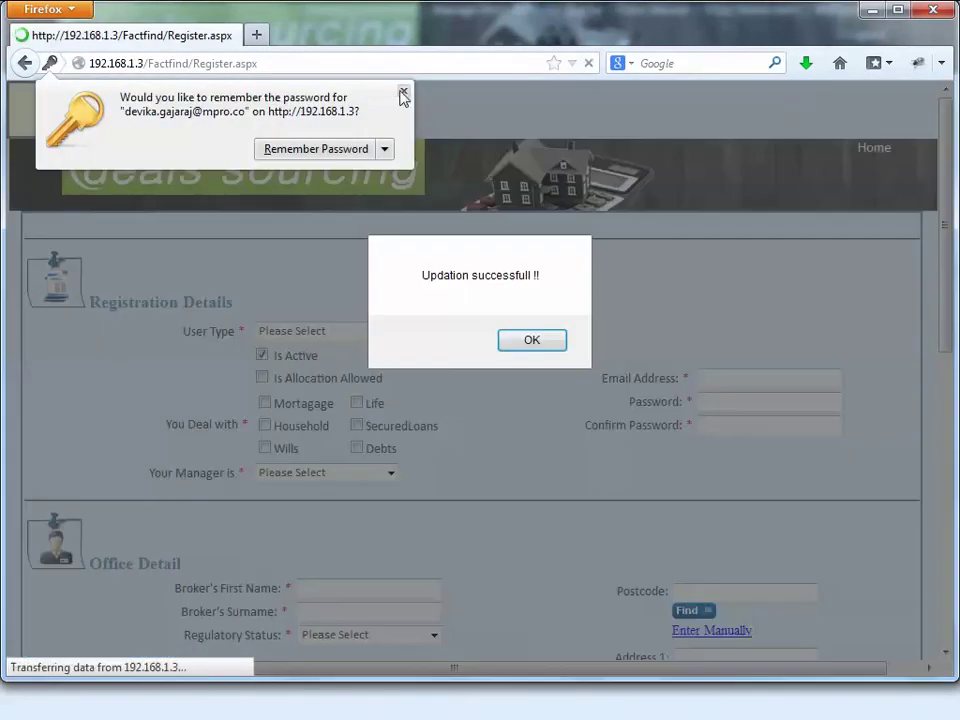
{"action": "left_click", "coordinate": [532, 340]}
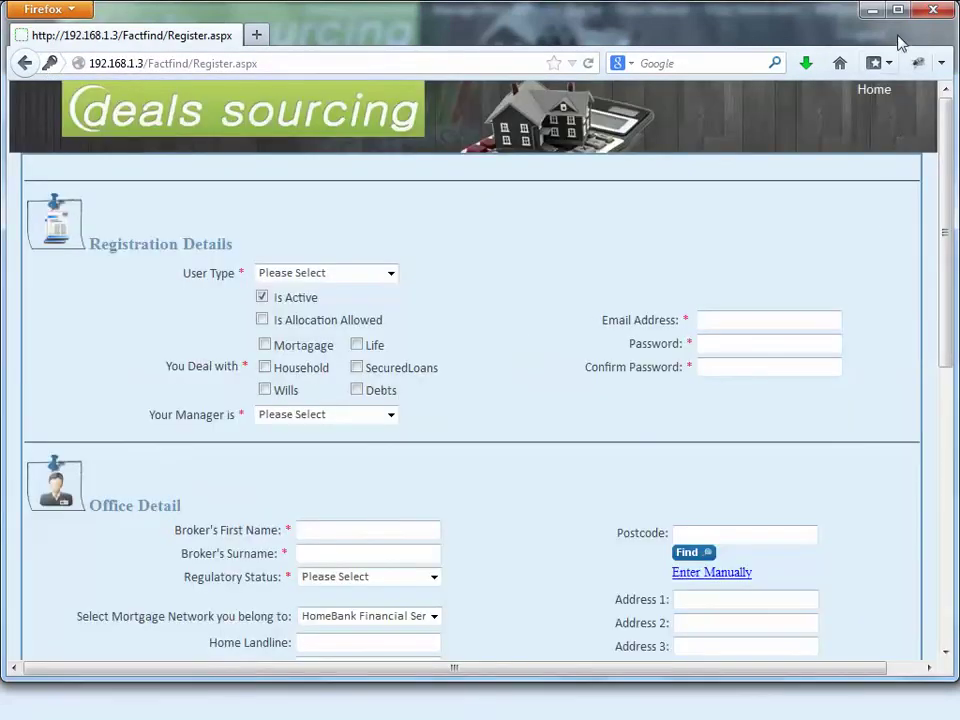
{"action": "left_click", "coordinate": [877, 93]}
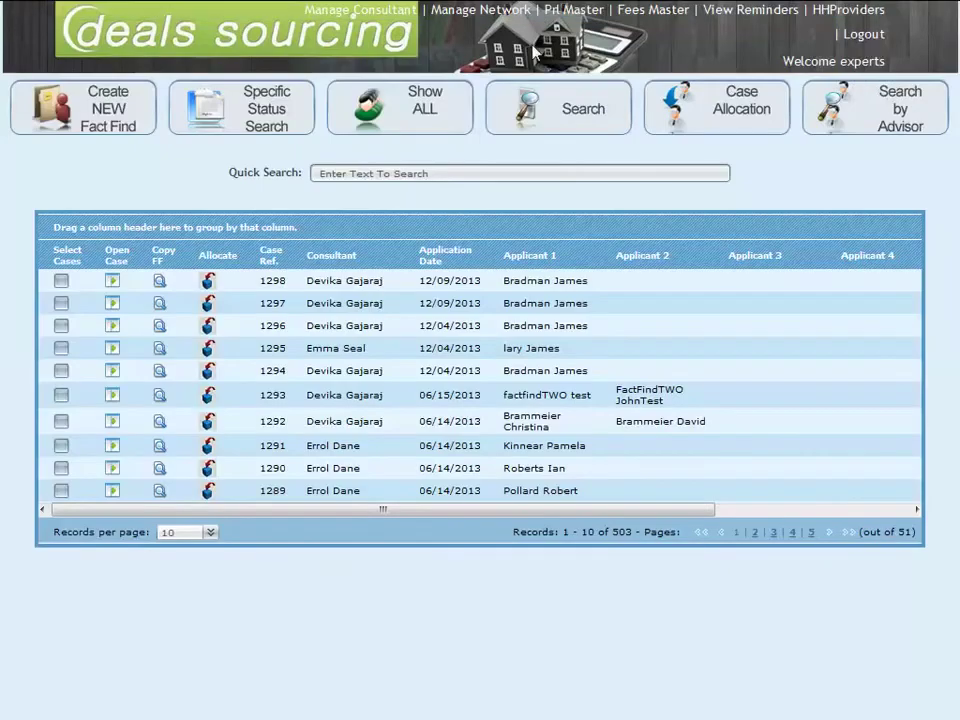
Step: Re-save the HomeBank Financial Services network details, then return to the home case list
{"action": "left_click", "coordinate": [485, 10]}
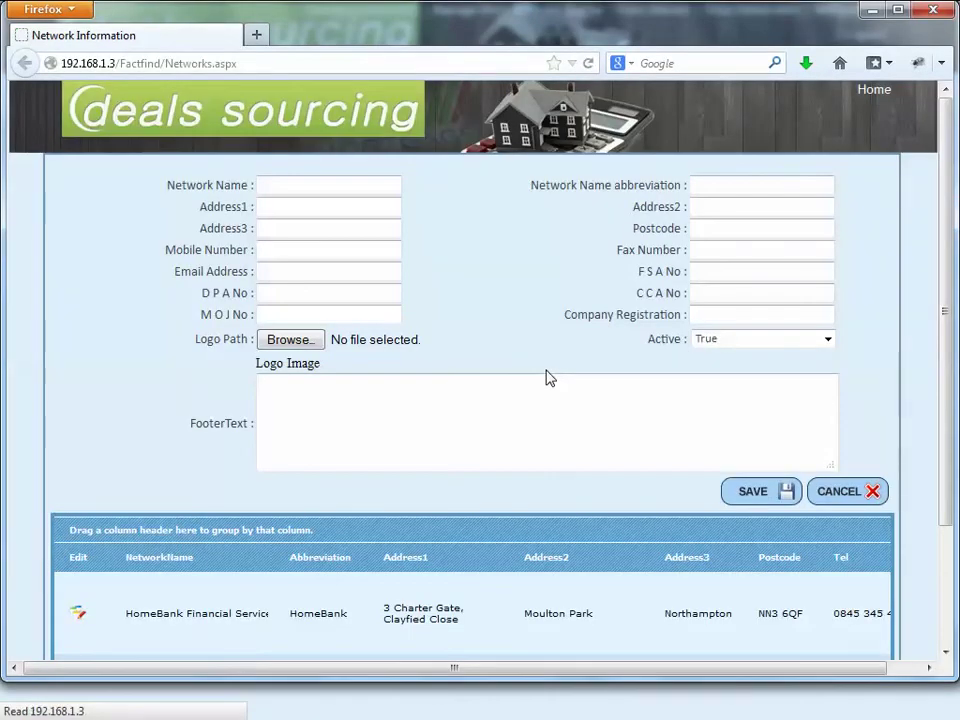
{"action": "scroll", "coordinate": [548, 378], "scroll_direction": "down", "scroll_amount": 3}
{"action": "left_click", "coordinate": [77, 472]}
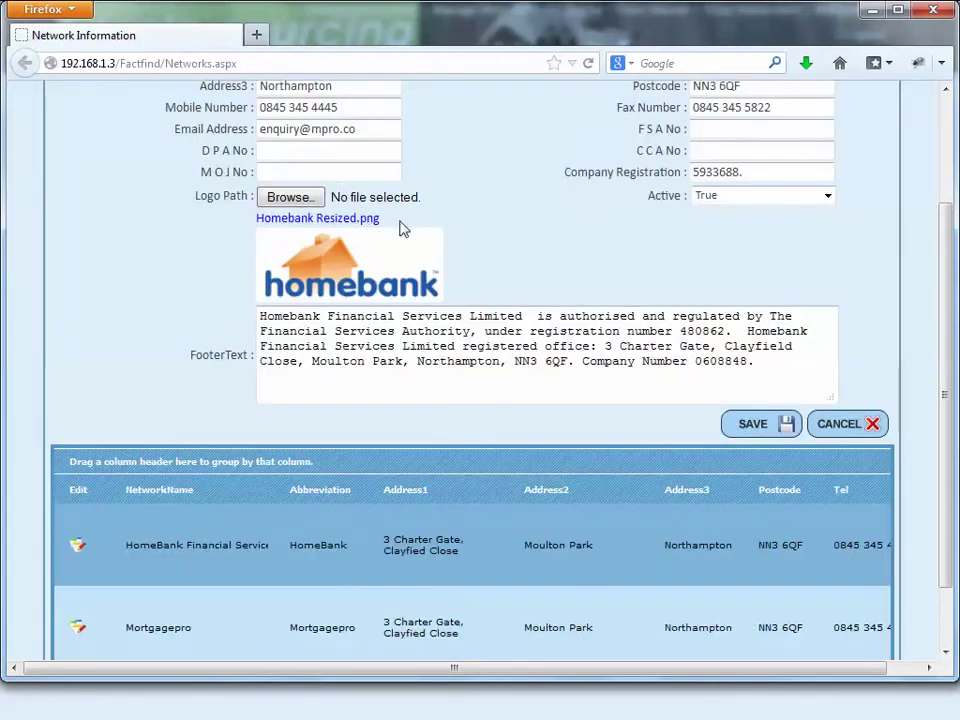
{"action": "scroll", "coordinate": [619, 360], "scroll_direction": "up", "scroll_amount": 2}
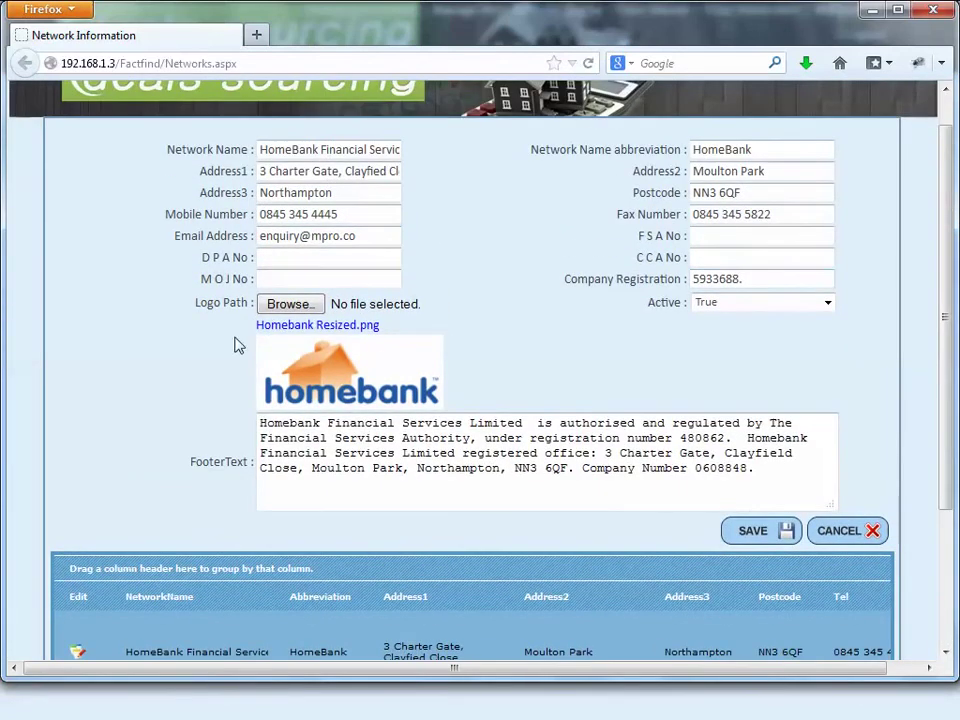
{"action": "left_click", "coordinate": [766, 537]}
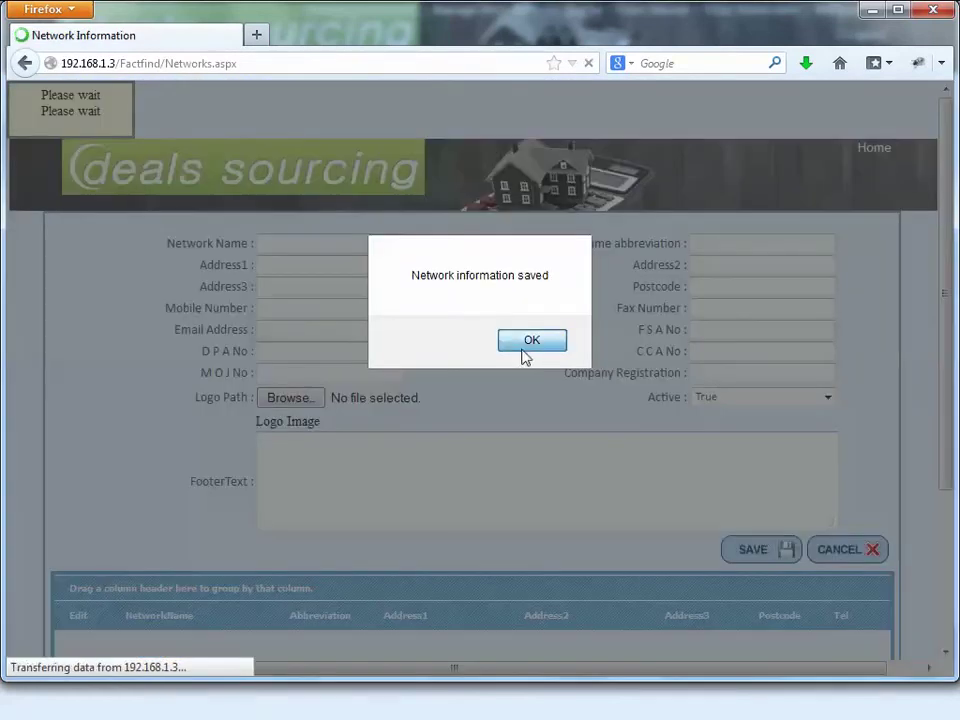
{"action": "left_click", "coordinate": [524, 343]}
{"action": "left_click", "coordinate": [875, 91]}
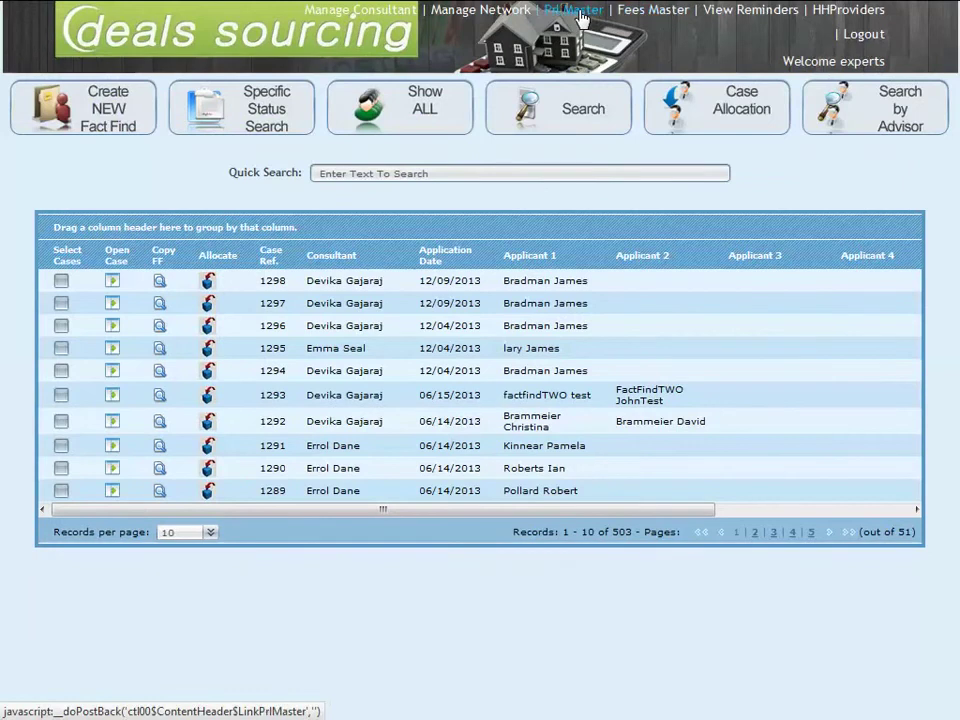
{"action": "left_click", "coordinate": [574, 10]}
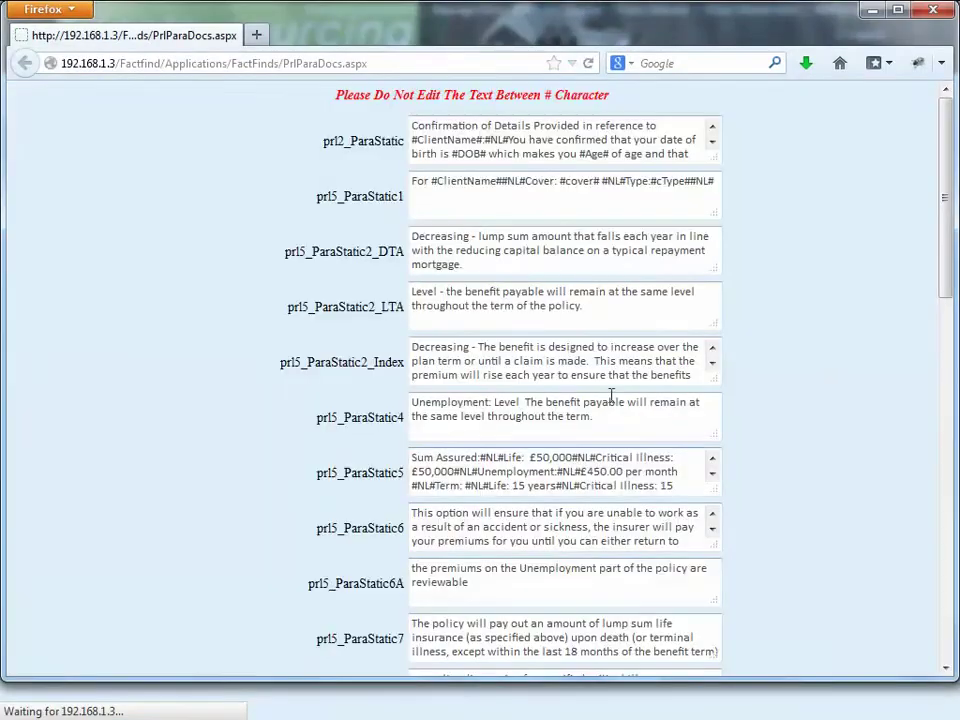
{"action": "scroll", "coordinate": [861, 342], "scroll_direction": "down", "scroll_amount": 15}
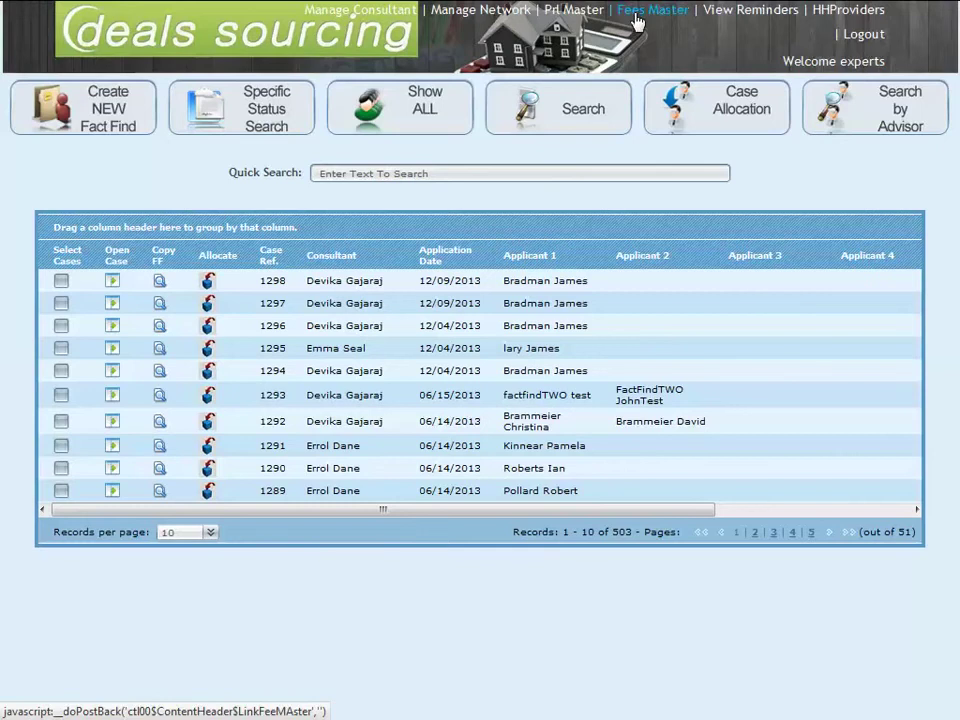
{"action": "left_click", "coordinate": [634, 14]}
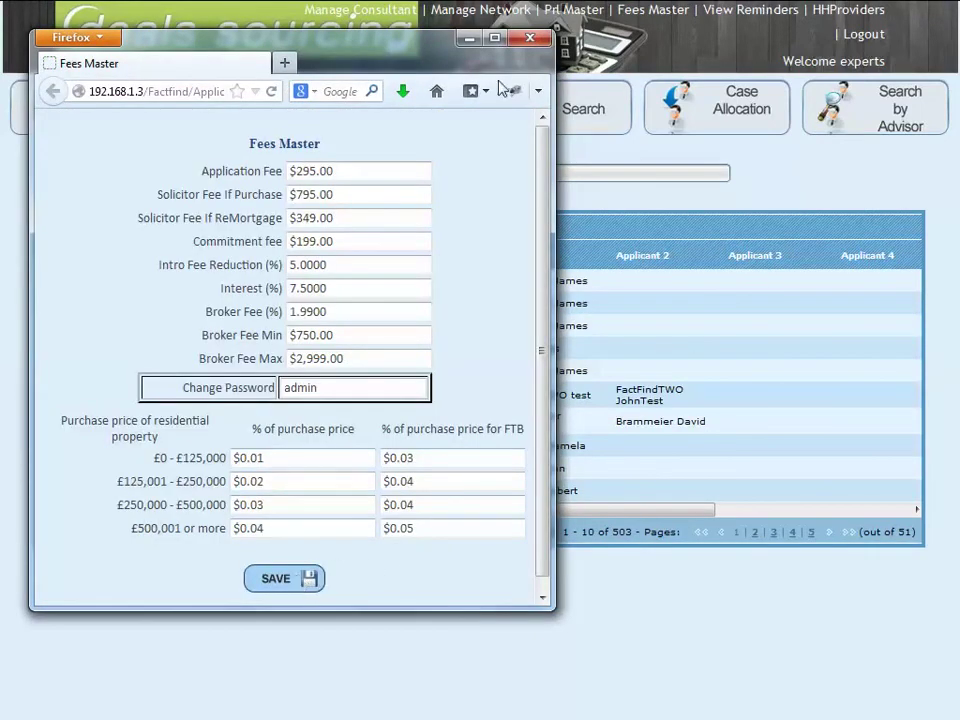
{"action": "left_click", "coordinate": [530, 37]}
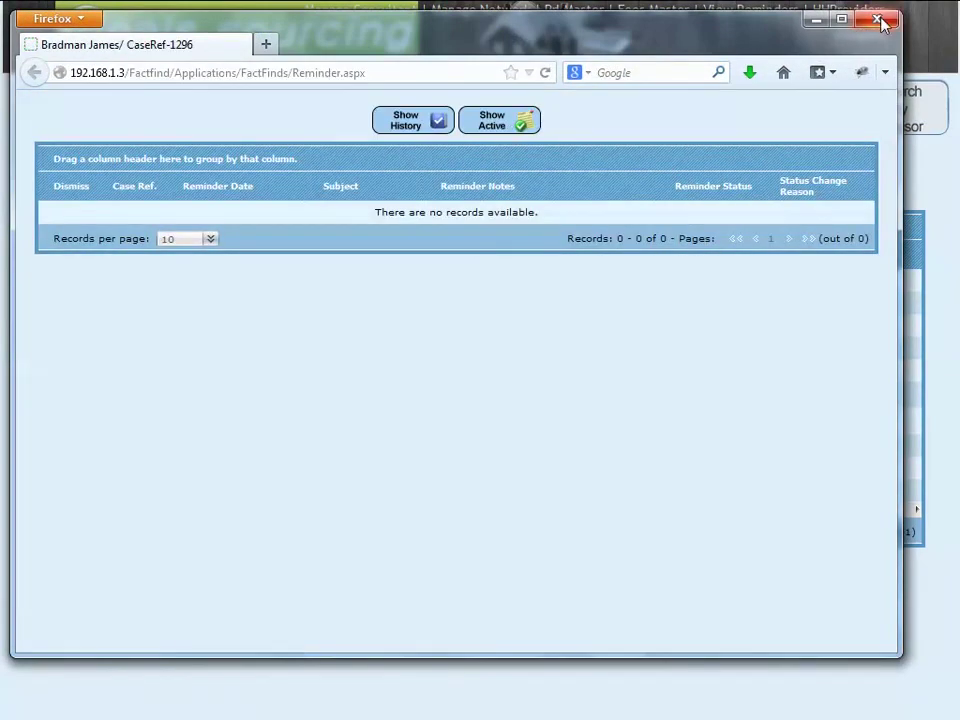
{"action": "left_click", "coordinate": [879, 20]}
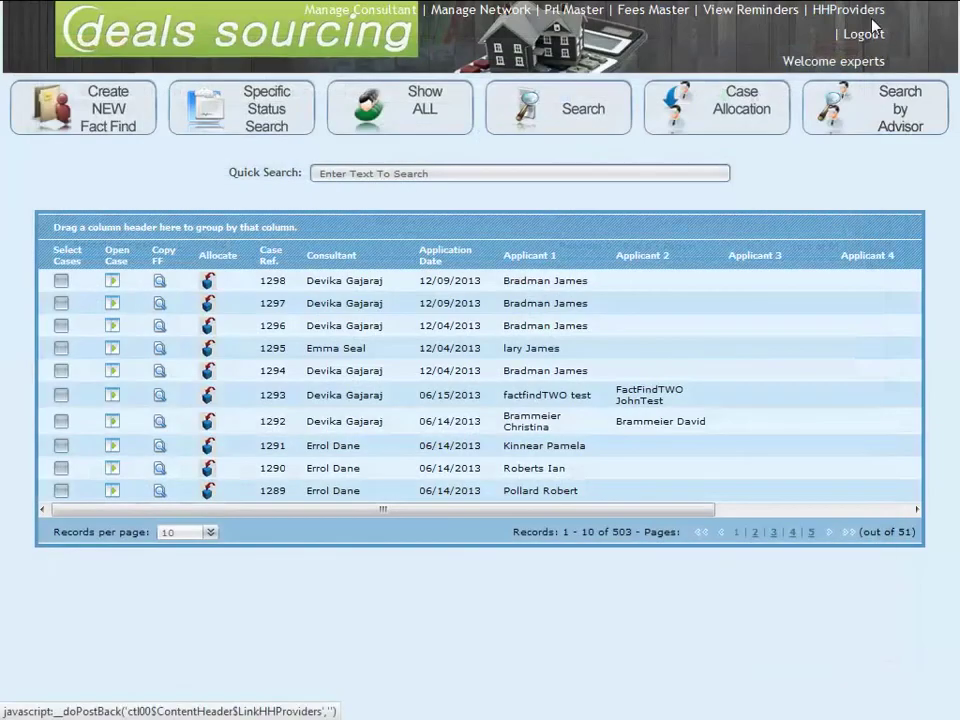
{"action": "left_click", "coordinate": [848, 12]}
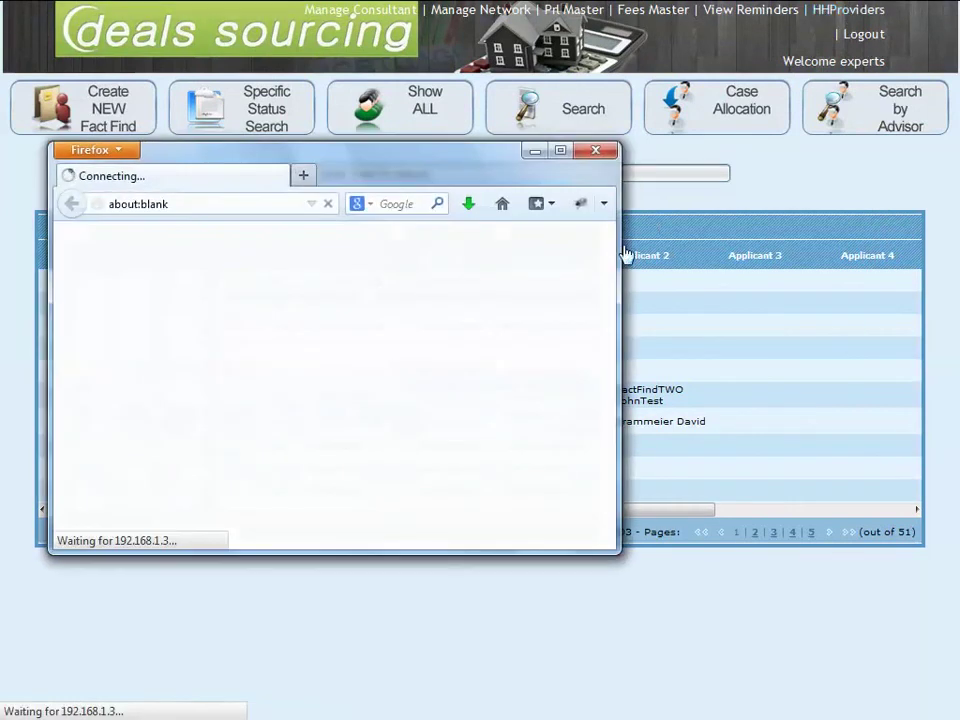
{"action": "left_click", "coordinate": [368, 261]}
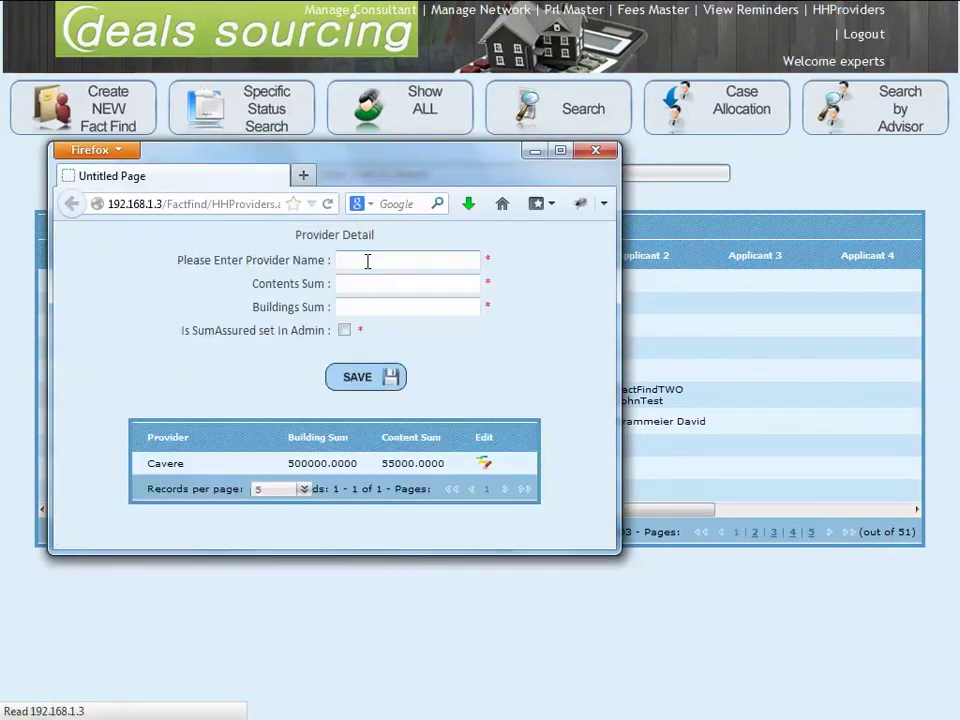
{"action": "left_click", "coordinate": [481, 466]}
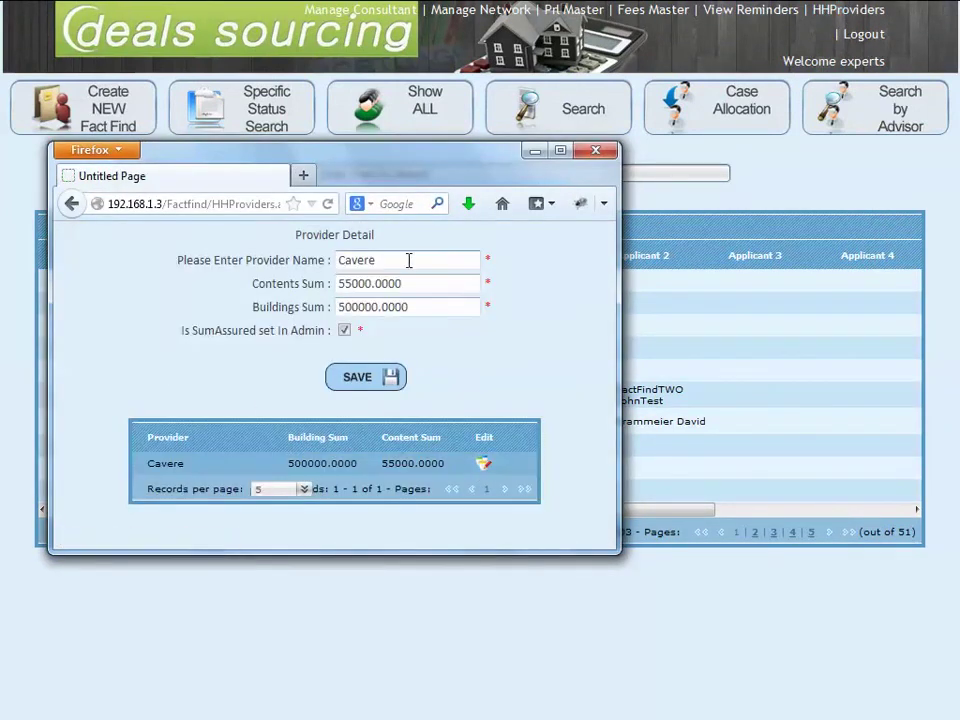
{"action": "left_click", "coordinate": [358, 379]}
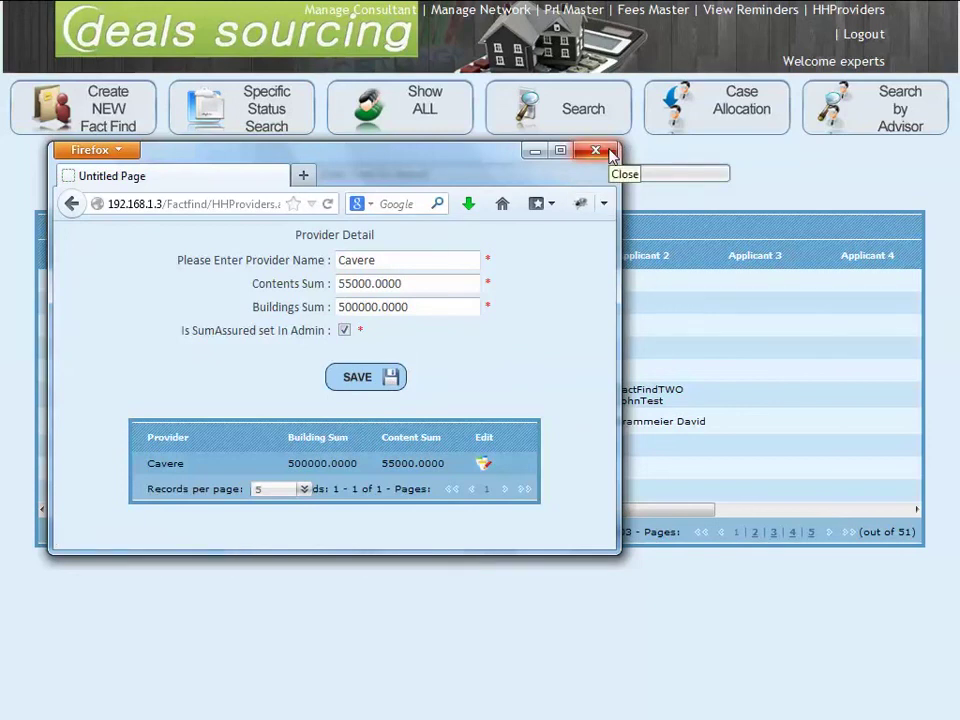
{"action": "left_click", "coordinate": [596, 151]}
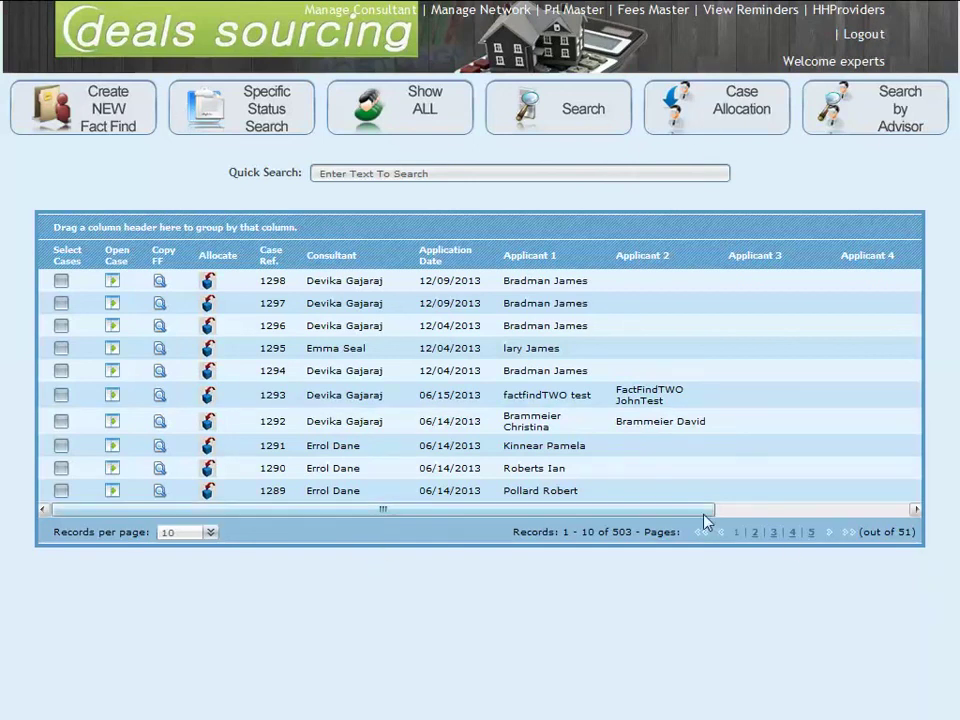
{"action": "left_click_drag", "start_coordinate": [705, 510], "coordinate": [896, 505]}
{"action": "left_click_drag", "start_coordinate": [651, 501], "coordinate": [438, 505]}
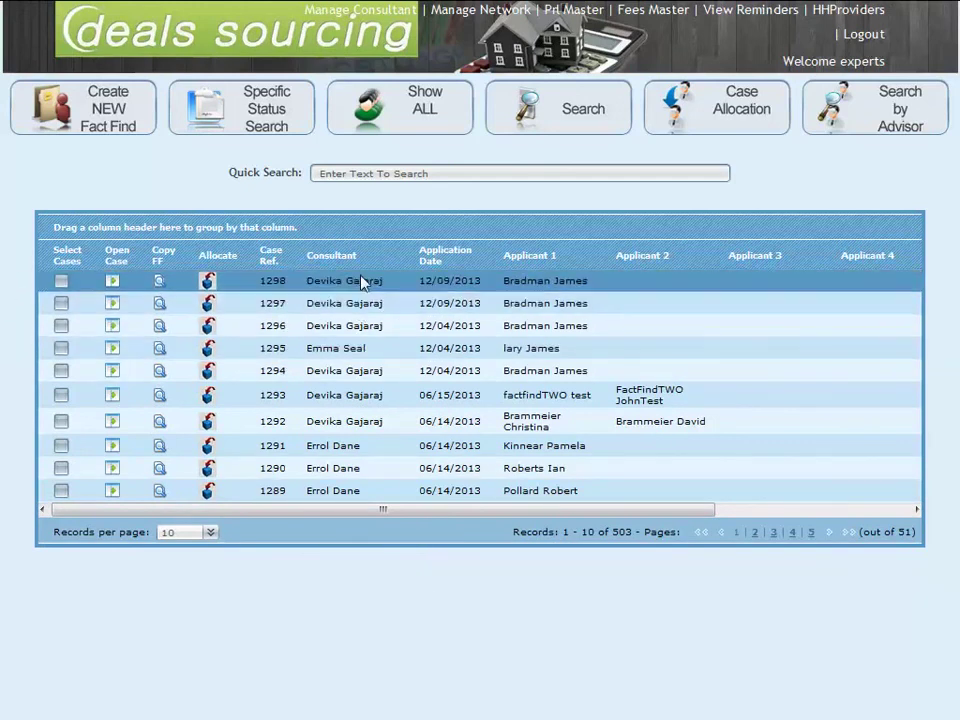
{"action": "left_click_drag", "start_coordinate": [342, 262], "coordinate": [58, 222]}
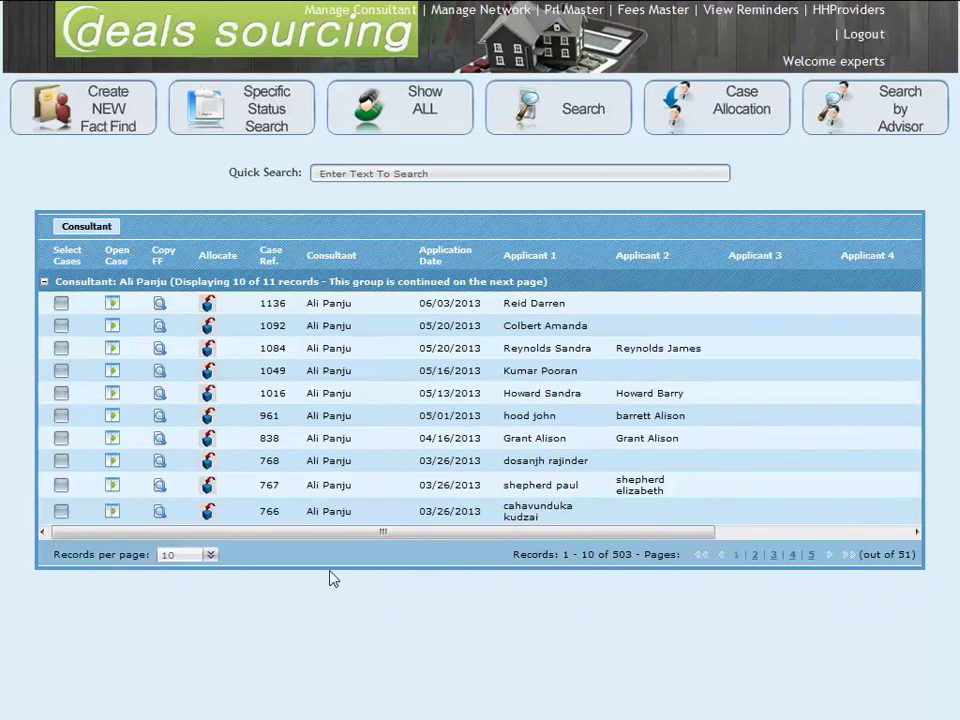
{"action": "left_click_drag", "start_coordinate": [84, 226], "coordinate": [328, 258]}
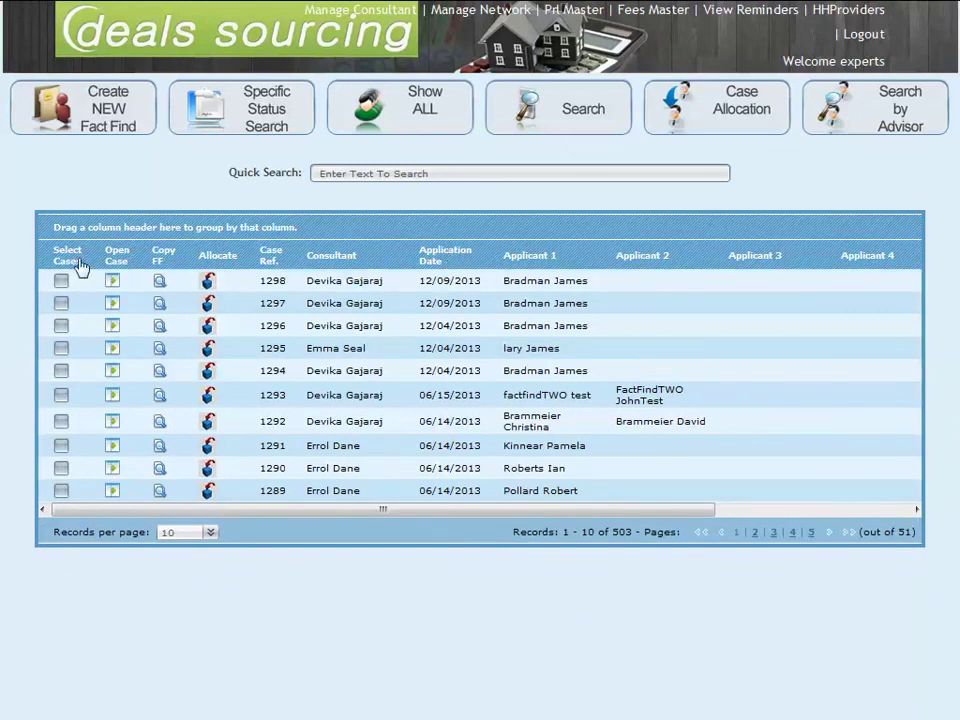
{"action": "left_click_drag", "start_coordinate": [538, 265], "coordinate": [138, 228]}
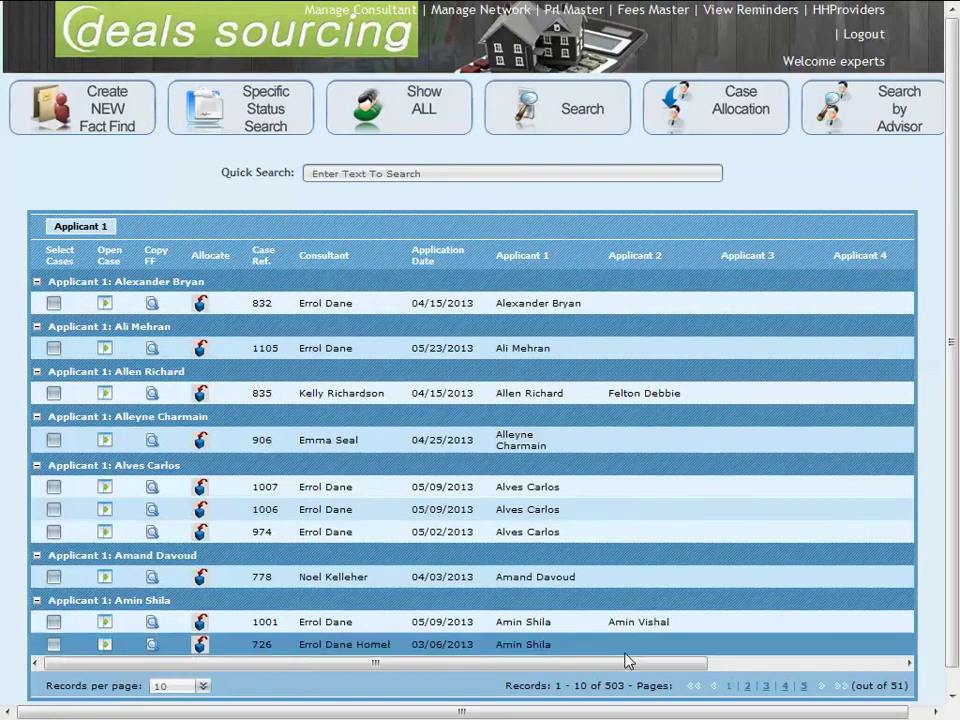
{"action": "scroll", "coordinate": [731, 602], "scroll_direction": "down", "scroll_amount": 1}
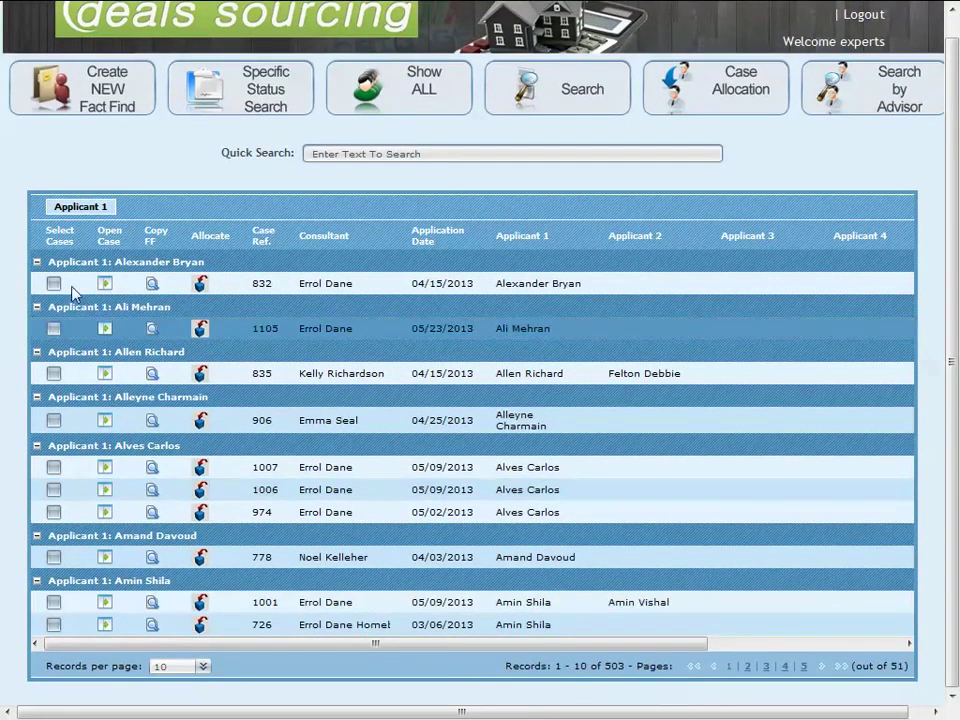
{"action": "left_click_drag", "start_coordinate": [80, 206], "coordinate": [526, 248]}
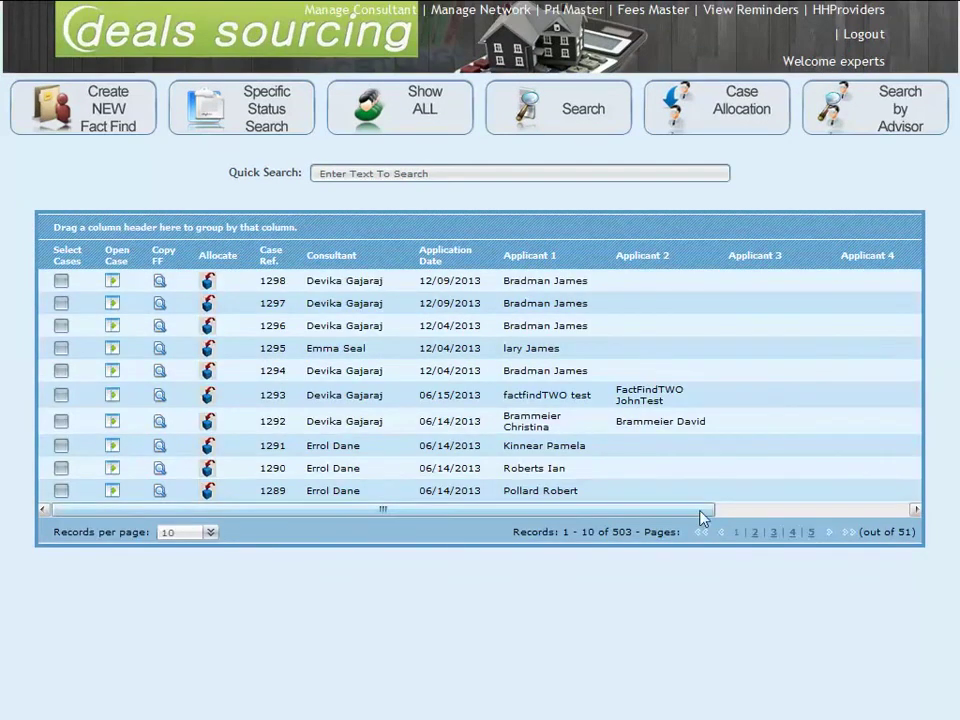
{"action": "left_click_drag", "start_coordinate": [700, 511], "coordinate": [898, 518]}
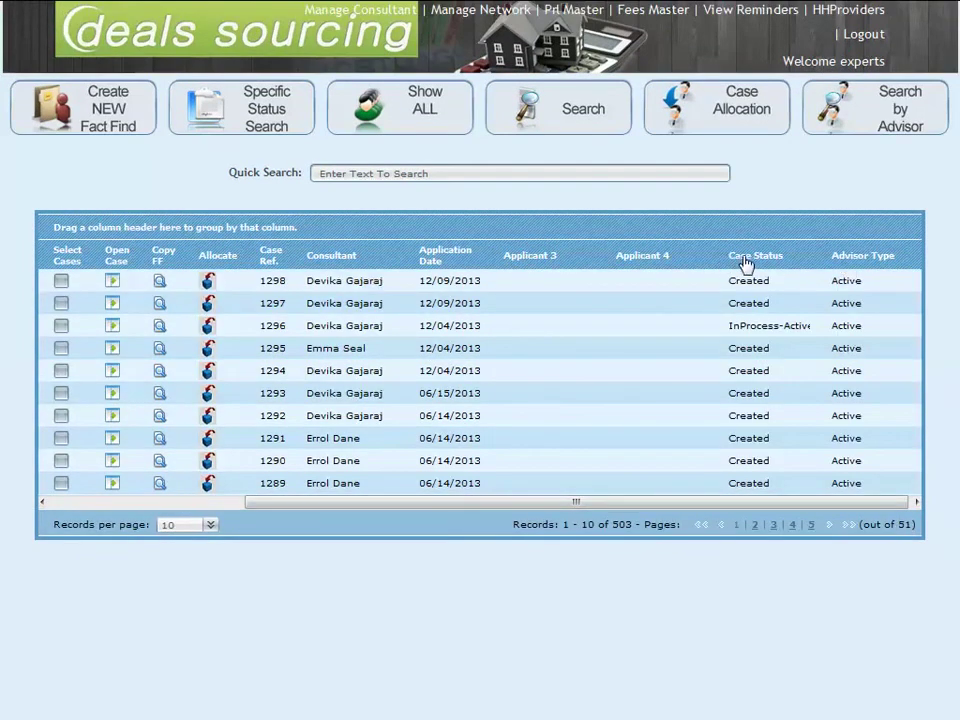
Step: Briefly group by Case Status, set 20 records per page, then remove the grouping
{"action": "left_click_drag", "start_coordinate": [745, 263], "coordinate": [114, 217]}
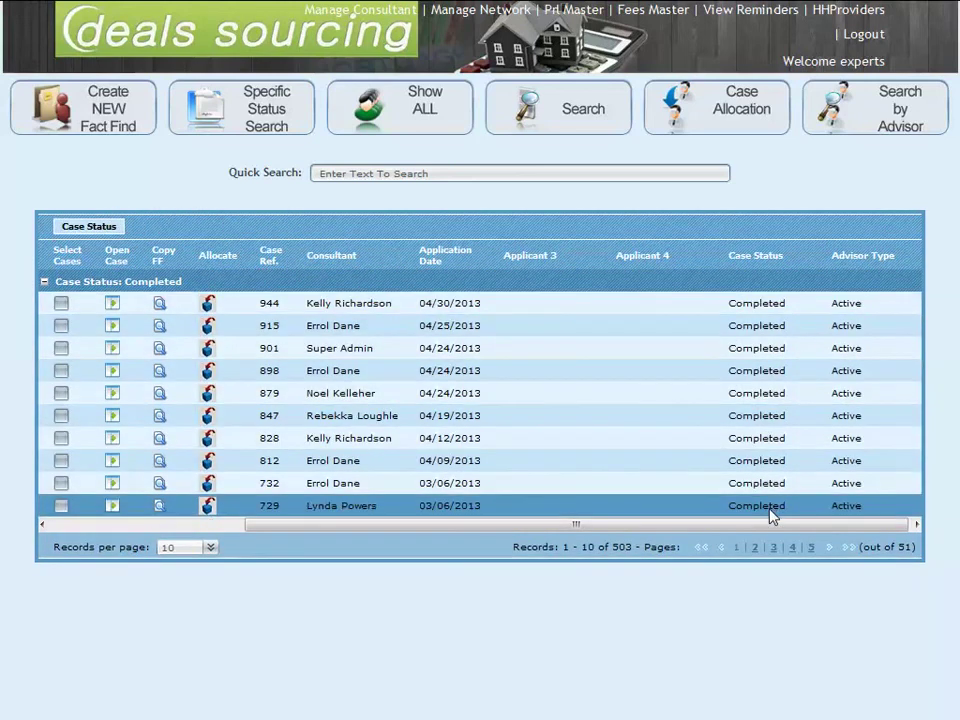
{"action": "left_click", "coordinate": [215, 563]}
{"action": "left_click", "coordinate": [197, 487]}
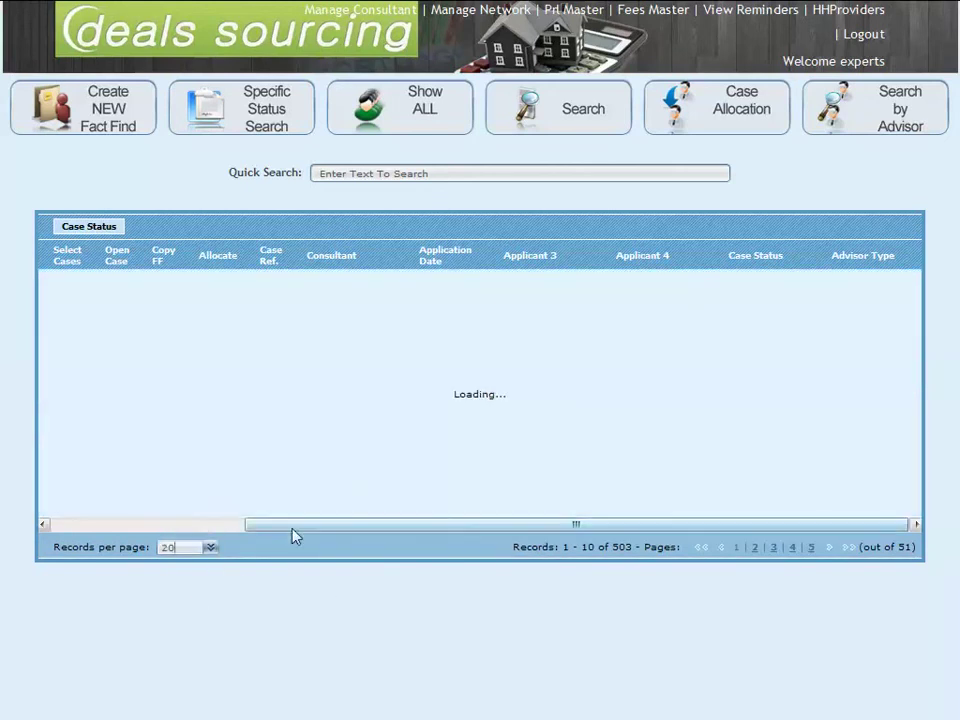
{"action": "scroll", "coordinate": [420, 460], "scroll_direction": "down", "scroll_amount": 2}
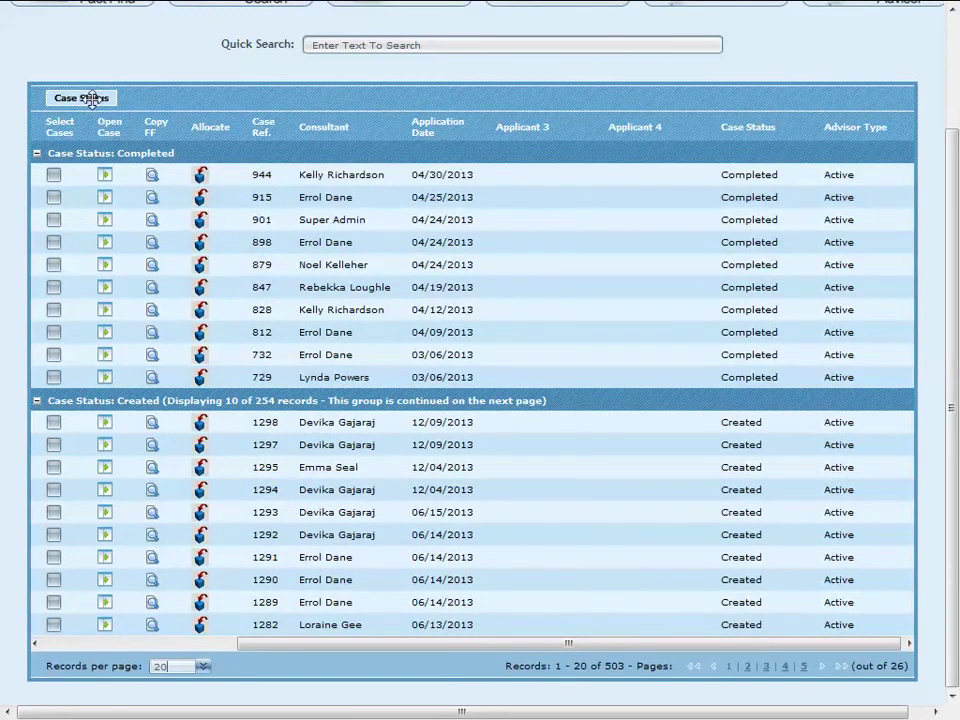
{"action": "left_click_drag", "start_coordinate": [91, 98], "coordinate": [735, 125]}
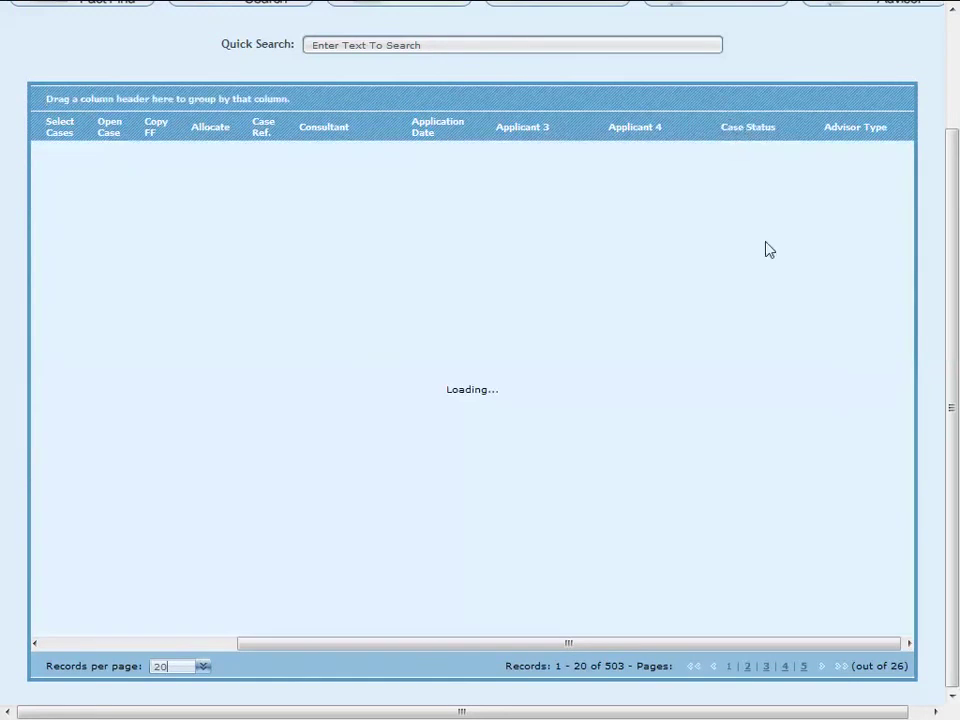
{"action": "scroll", "coordinate": [898, 456], "scroll_direction": "up", "scroll_amount": 1}
{"action": "scroll", "coordinate": [924, 450], "scroll_direction": "up", "scroll_amount": 2}
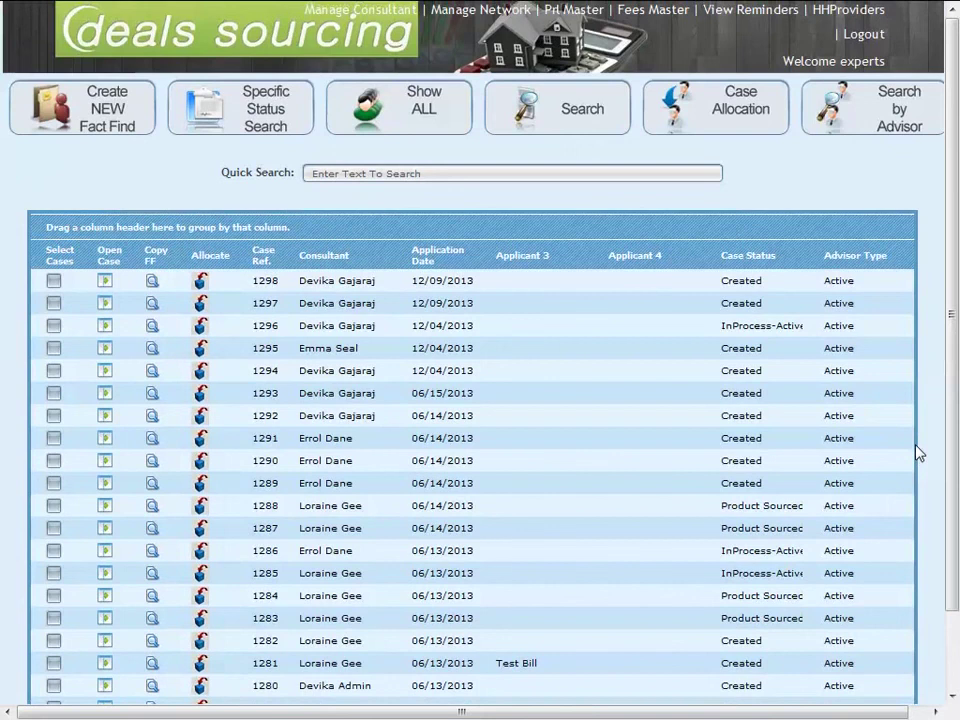
Step: Log out to the Deals Sourcing login page, then open the screen-capture tool's options
{"action": "left_click", "coordinate": [859, 37]}
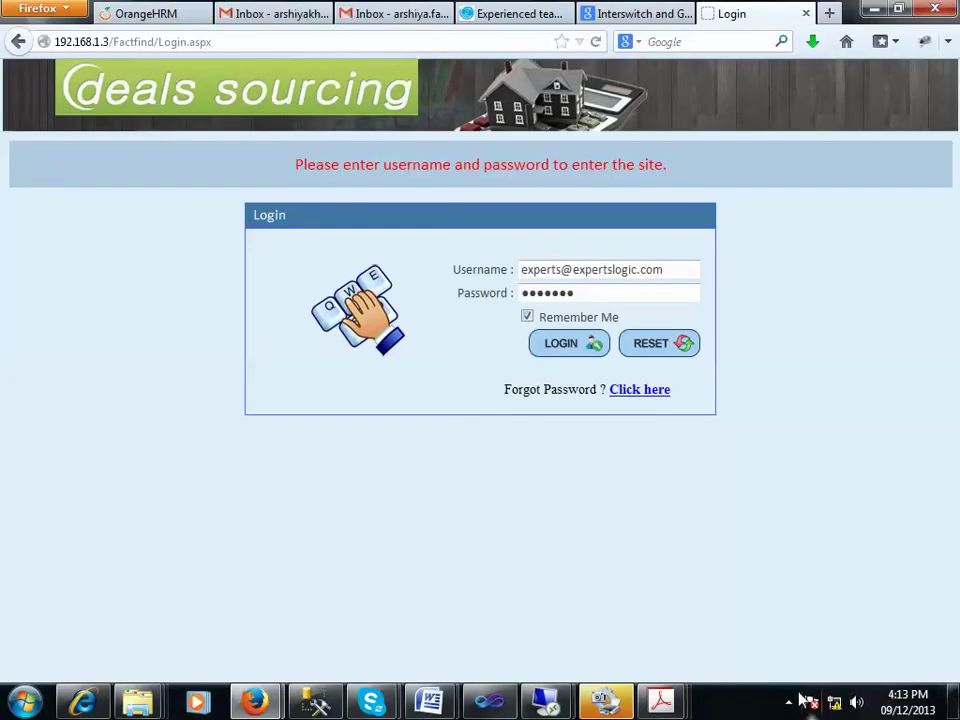
{"action": "left_click", "coordinate": [788, 644]}
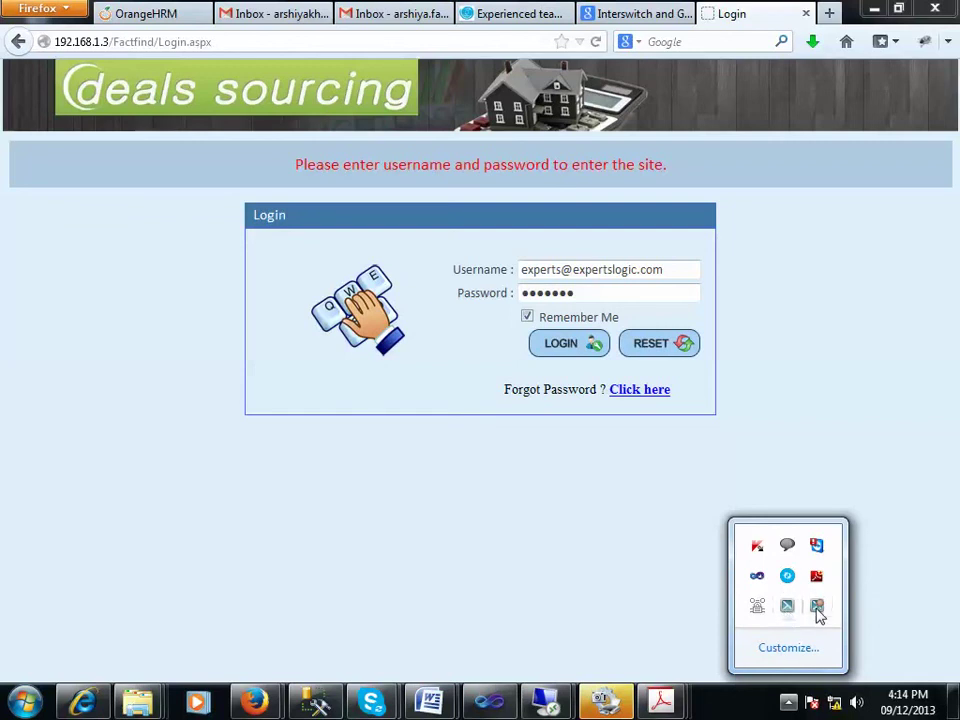
{"action": "right_click", "coordinate": [818, 615]}
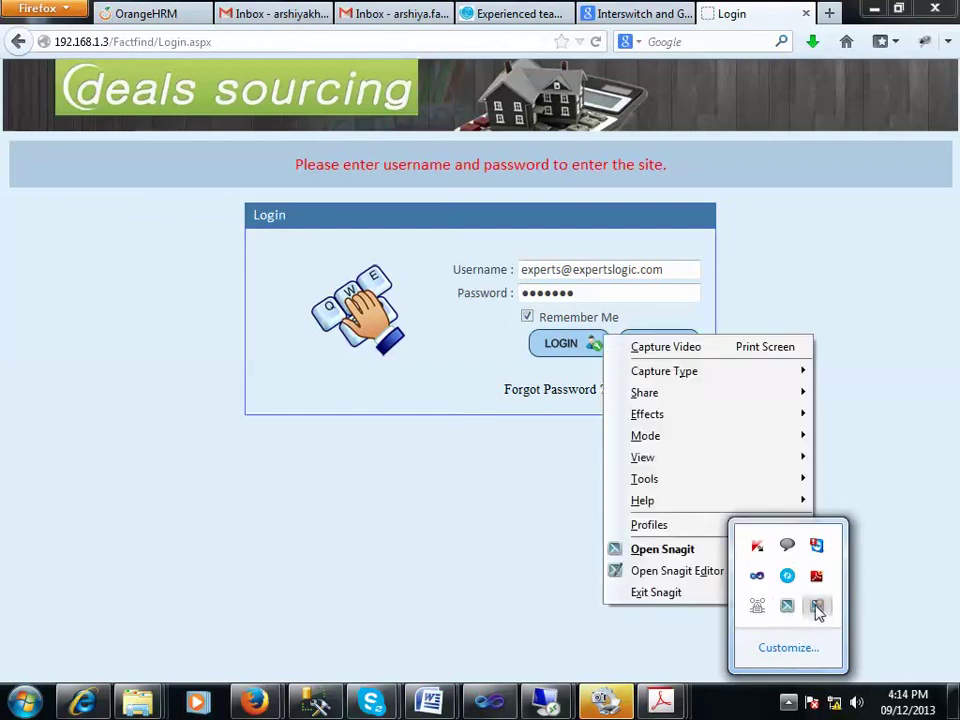